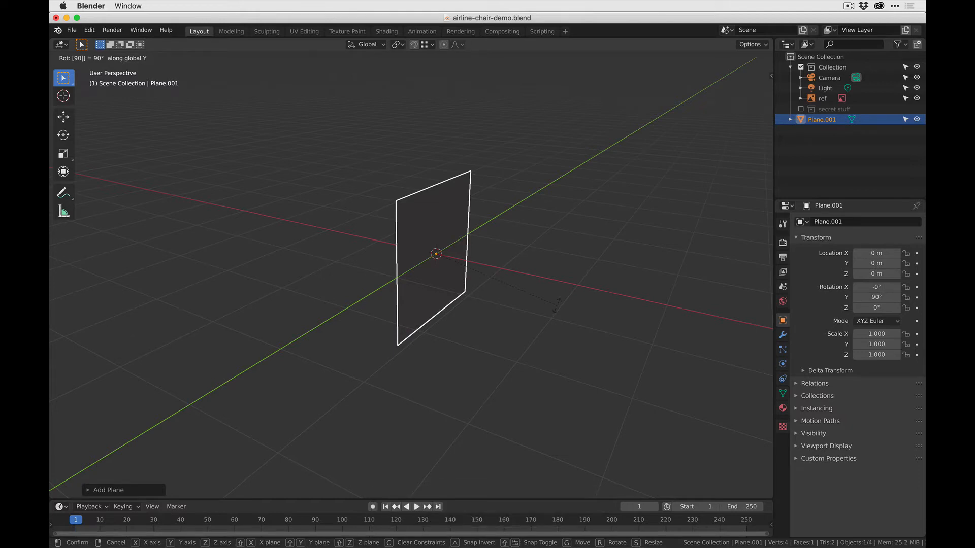
- Finish rotating the plane 90° about the Y axis and switch to the right orthographic view
key("Return")
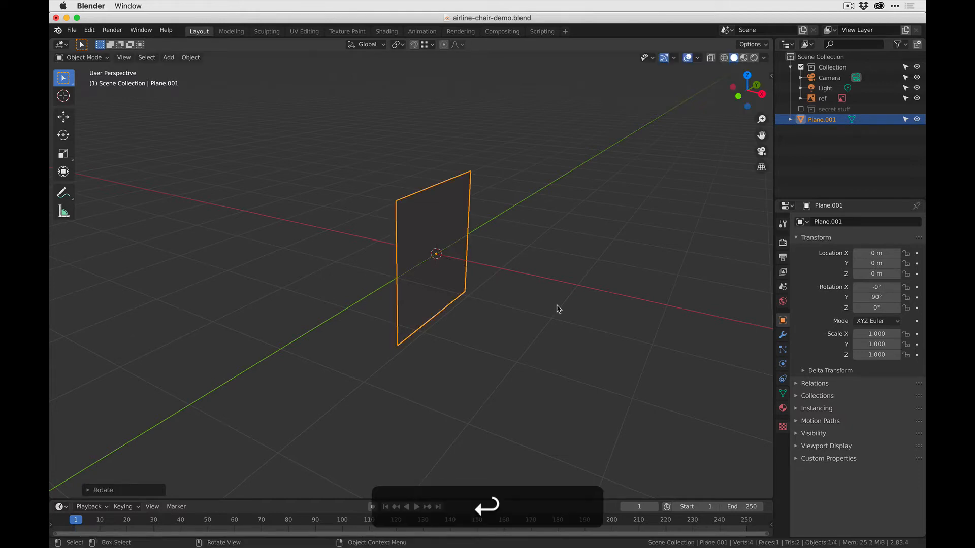
left_click(761, 93)
scroll(461, 216, "up", 3)
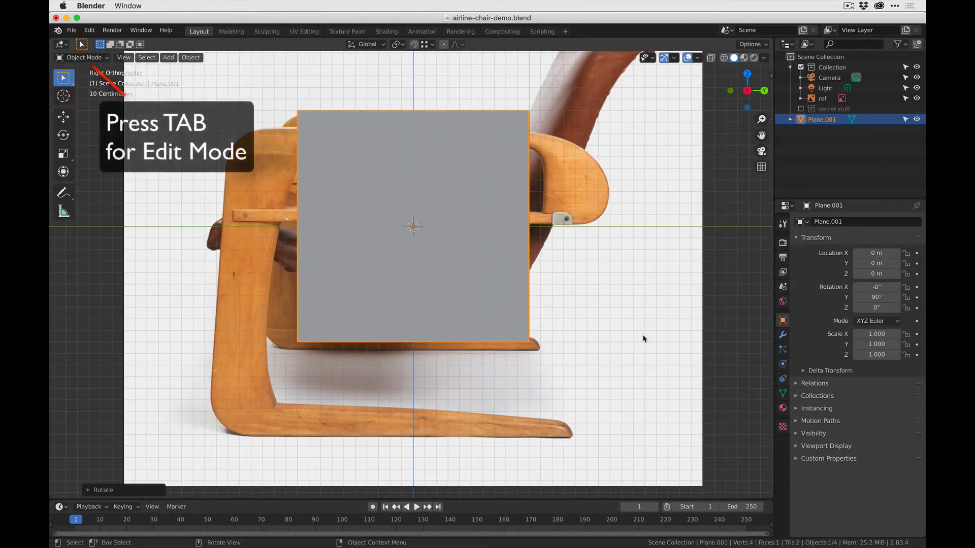
- Enter Edit Mode and reshape the plane into a thin horizontal bar spanning the full width of the chair's armrest in the reference
key("Tab")
left_click_drag(552, 361, 278, 325)
left_click_drag(414, 303, 406, 104)
left_click_drag(332, 90, 274, 160)
left_click_drag(340, 128, 273, 128)
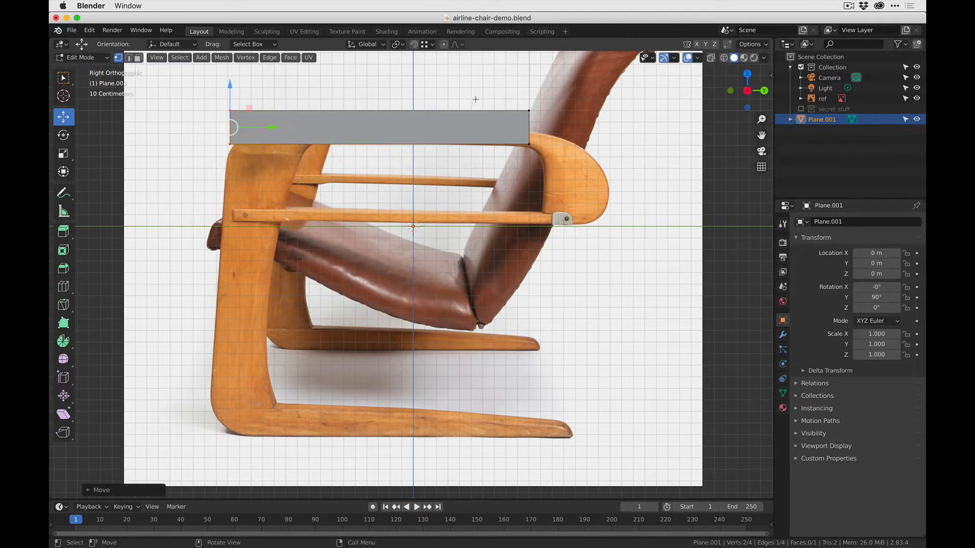
left_click_drag(490, 92, 656, 125)
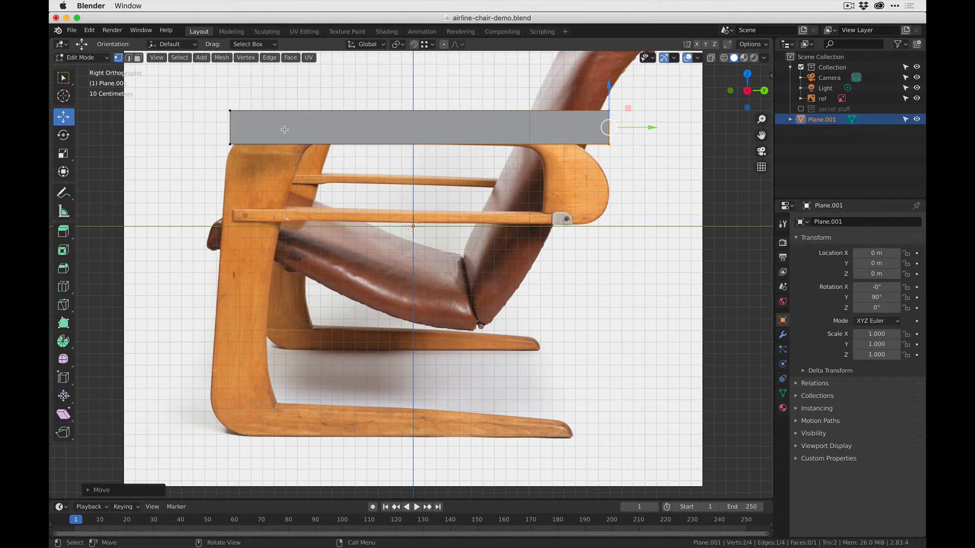
- Add two vertical loop cuts to the bar, one at the front leg's inner edge and one where the armrest's rear end begins
key("ctrl+r")
left_click_drag(423, 123, 297, 127)
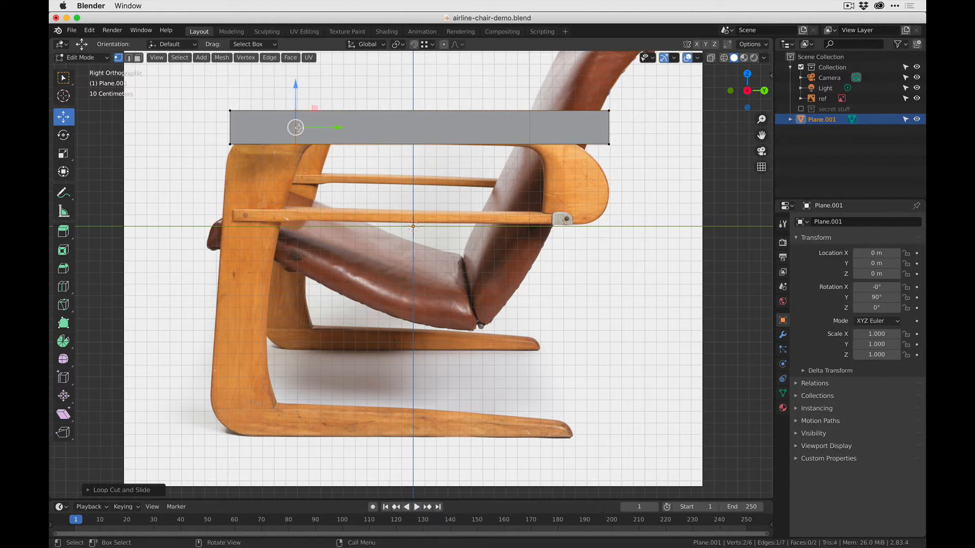
key("ctrl+r")
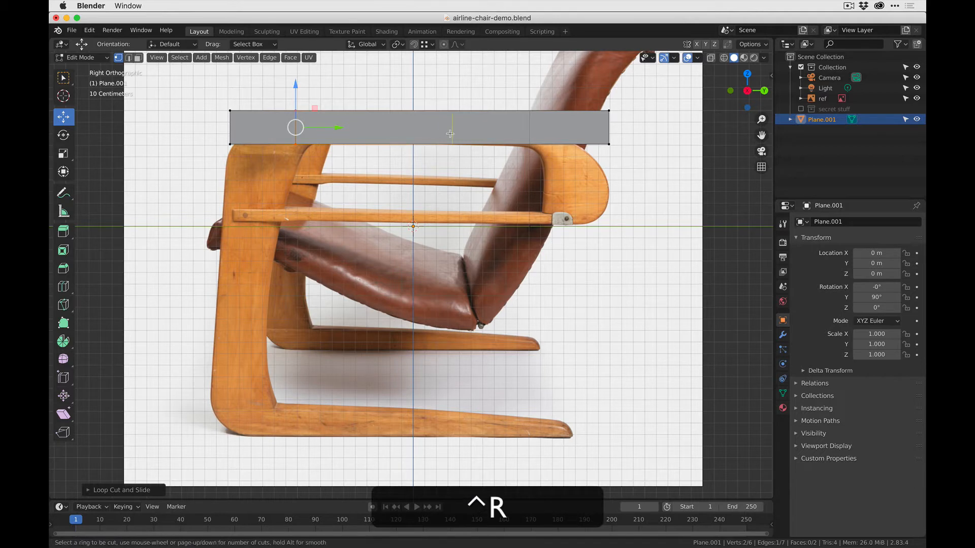
left_click_drag(460, 133, 545, 130)
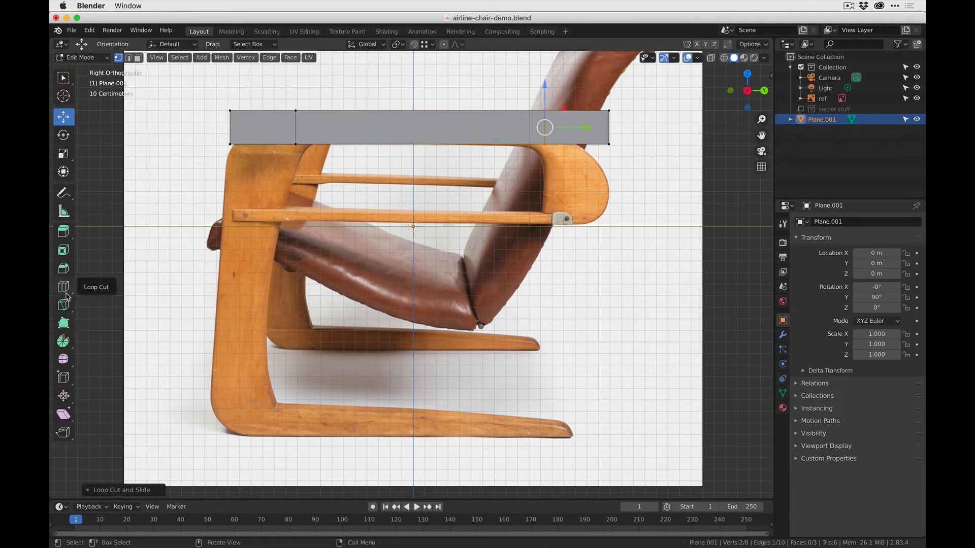
- In edge select mode, extrude the lower edge of the bar's front segment straight down along Z to the base of the chair
key("2")
left_click(260, 145)
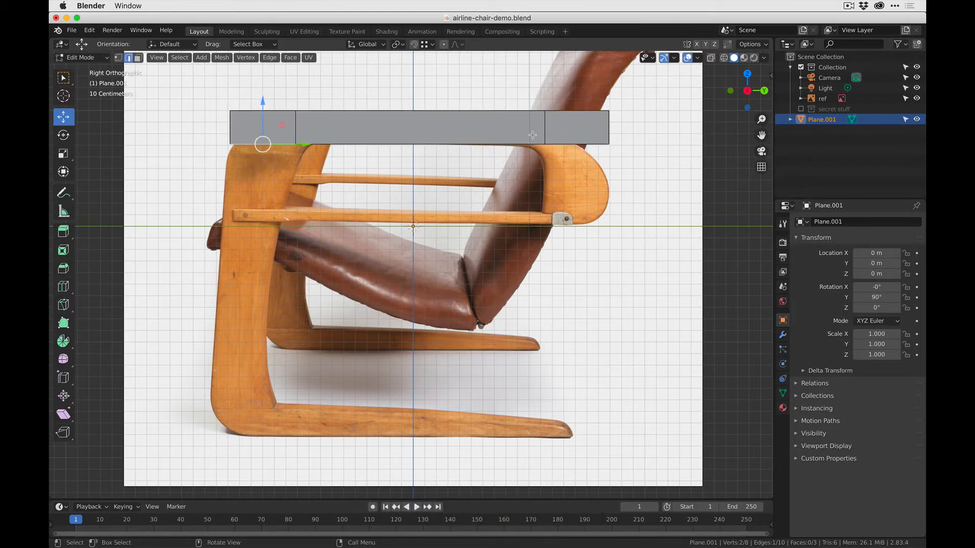
key("super+z")
key("e")
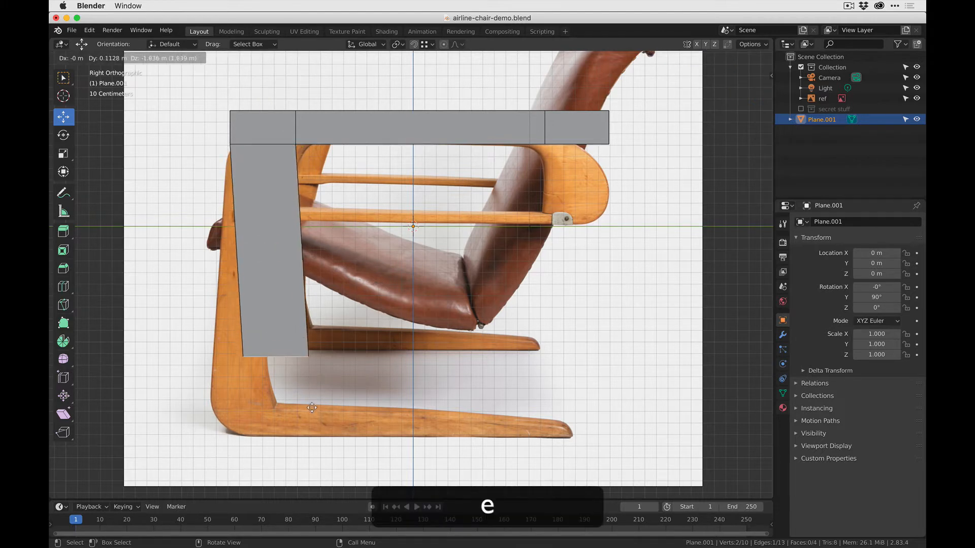
key("z")
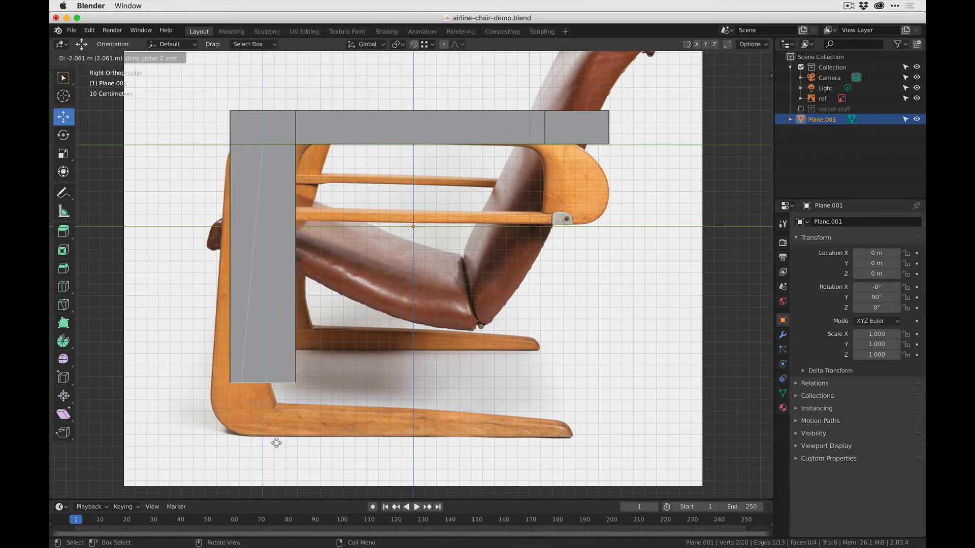
left_click(278, 485)
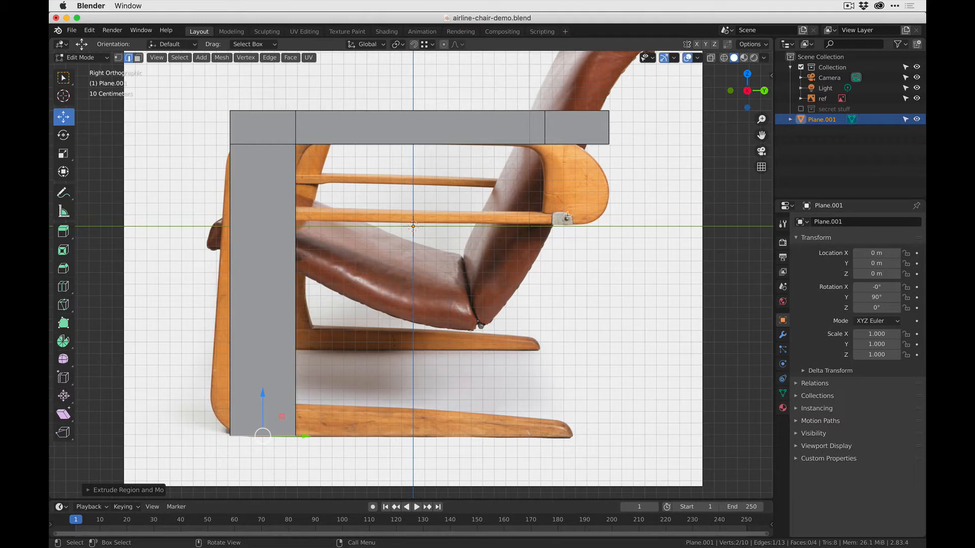
- Add a horizontal loop cut near the foot of the leg, level with the upper edge of the floor runner
key("ctrl+r")
left_click(241, 405)
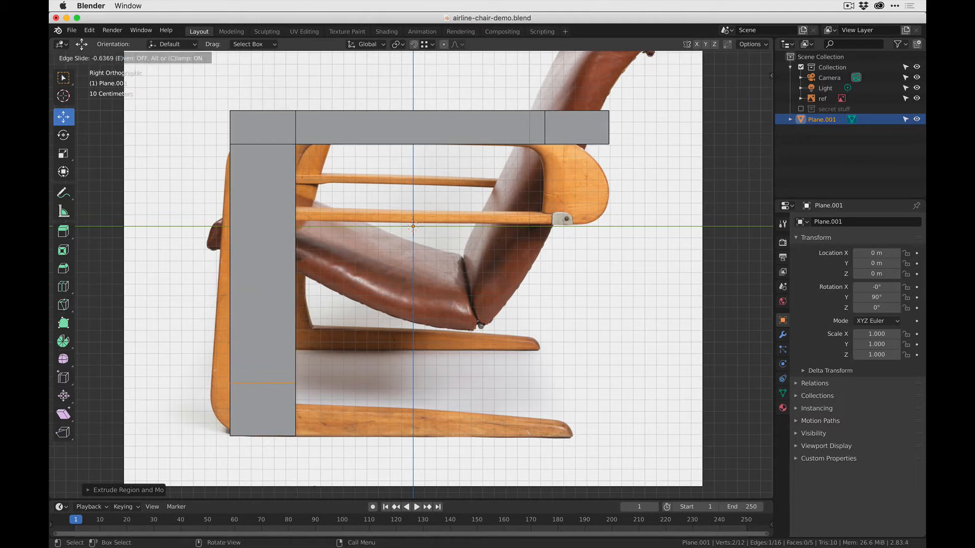
left_click(324, 72)
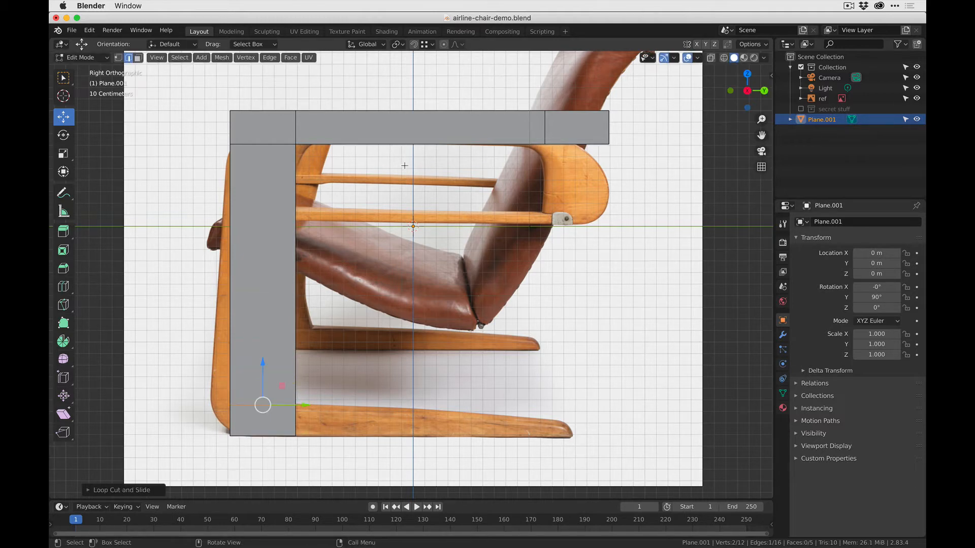
- Extrude the lower edge of the armrest's rear segment about 0.6 m down along Z
left_click(591, 144)
key("e")
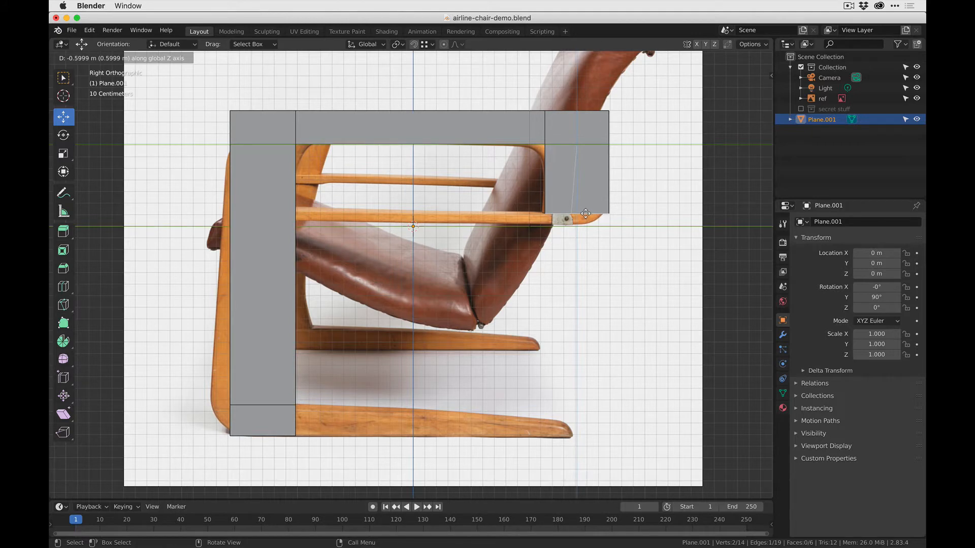
left_click(585, 214)
- Extrude the inner side edge of the foot segment along Y to the tip of the floor runner
left_click(291, 418)
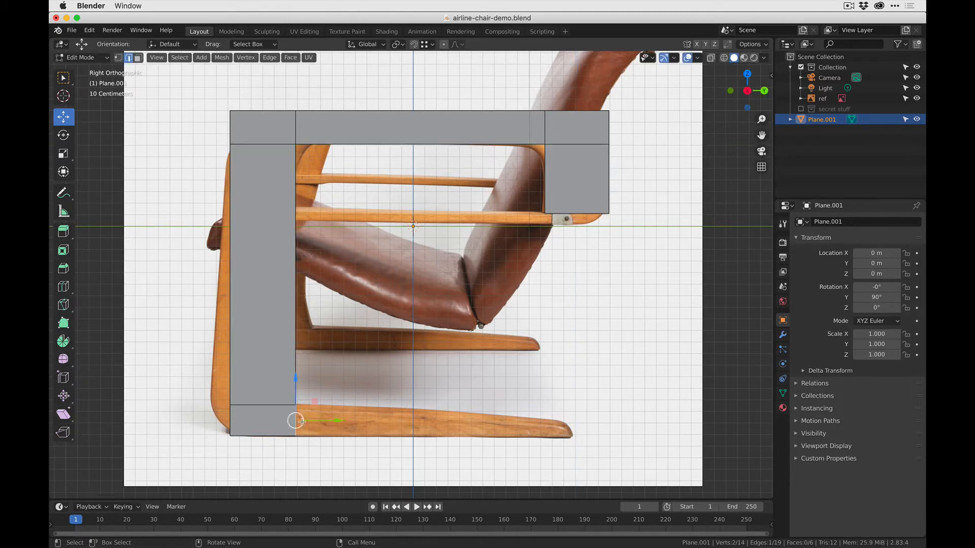
key("e")
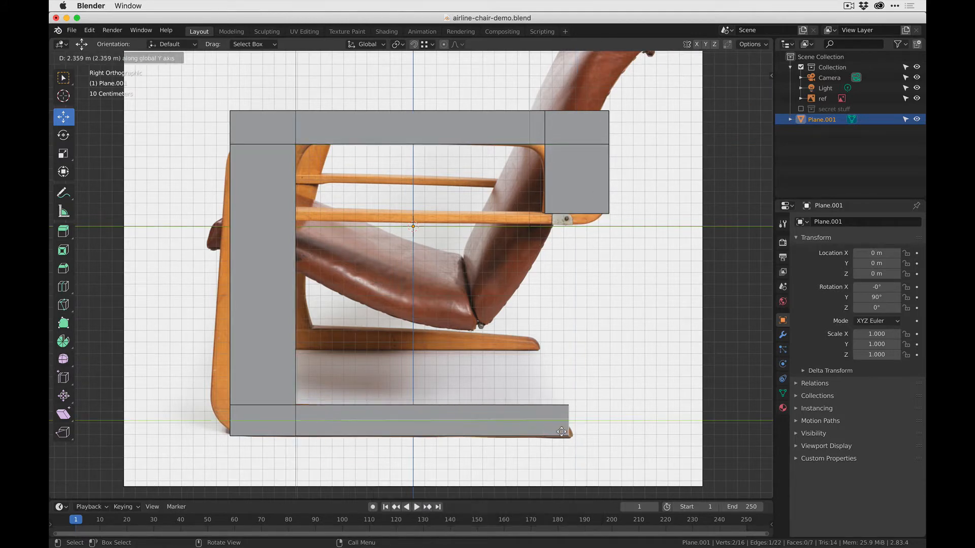
left_click(614, 439)
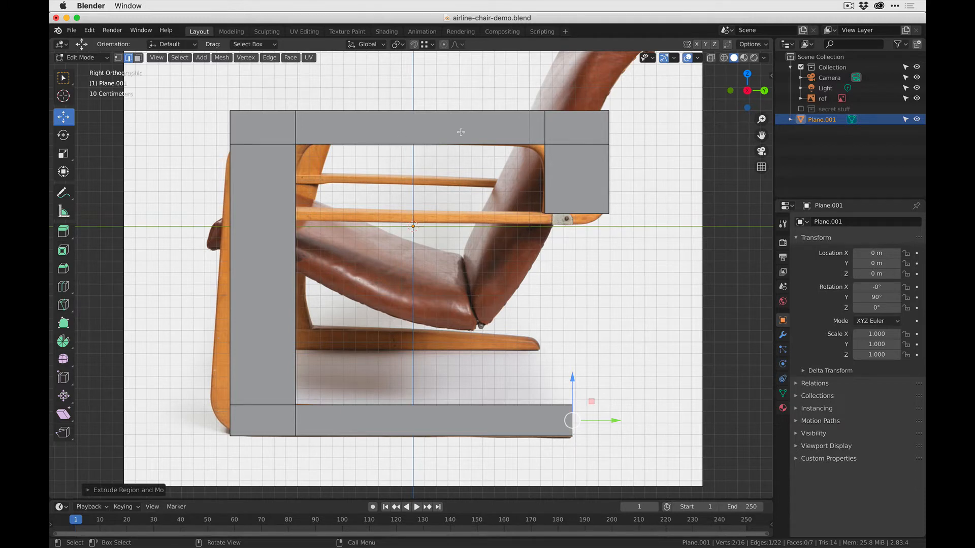
- Turn on X-ray and add a vertical loop cut through the armrest's rear segment, in line with the metal bracket
left_click(710, 58)
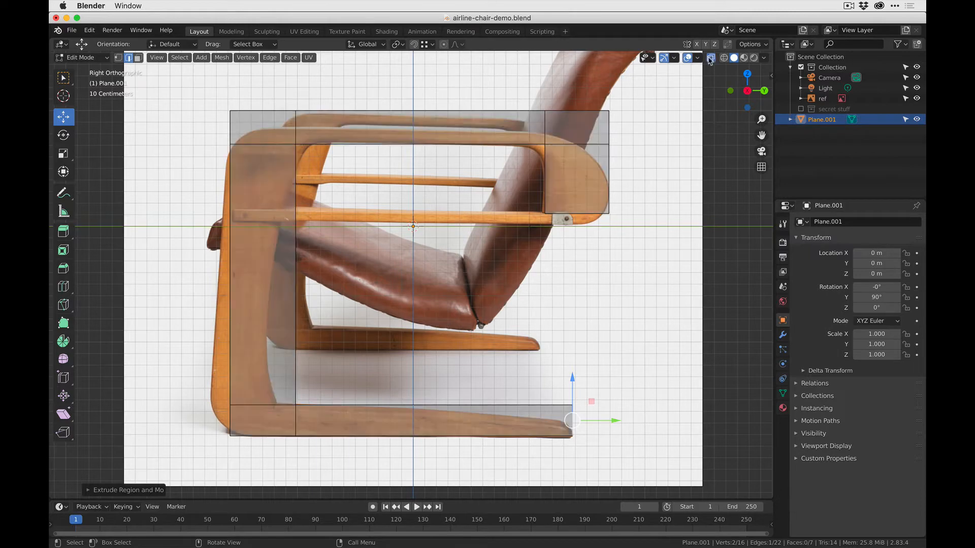
scroll(564, 220, "up", 4)
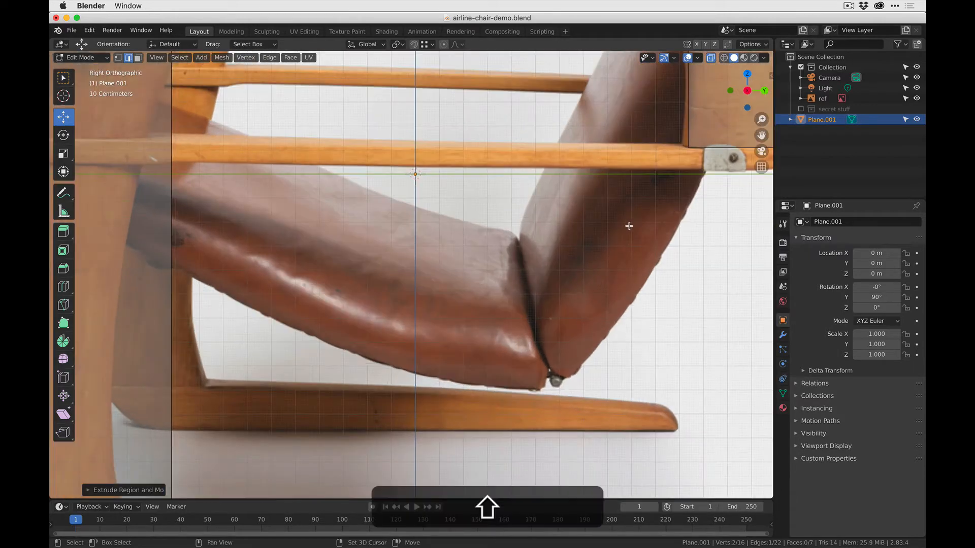
middle_click_drag(629, 225, 337, 300, "shift")
scroll(416, 226, "up", 3)
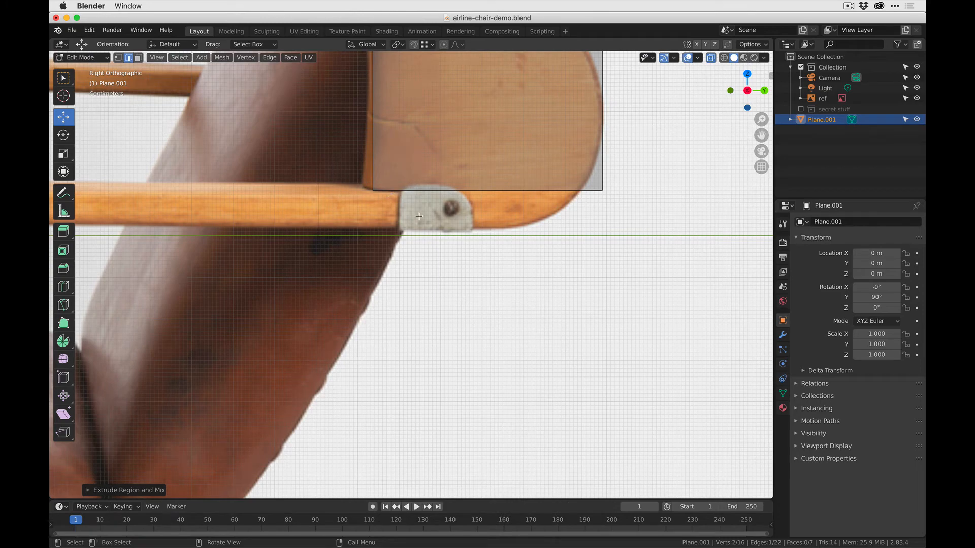
scroll(402, 185, "down", 4)
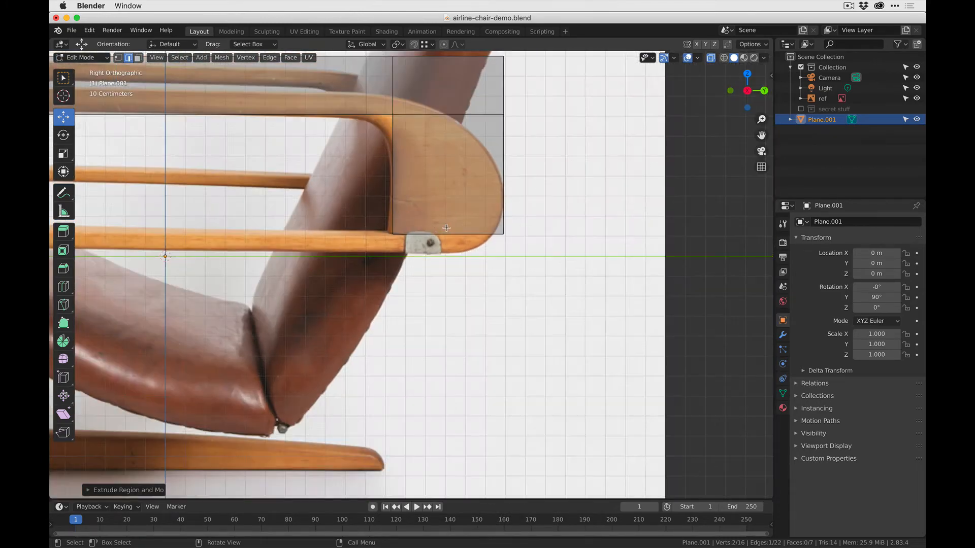
scroll(446, 228, "down", 3)
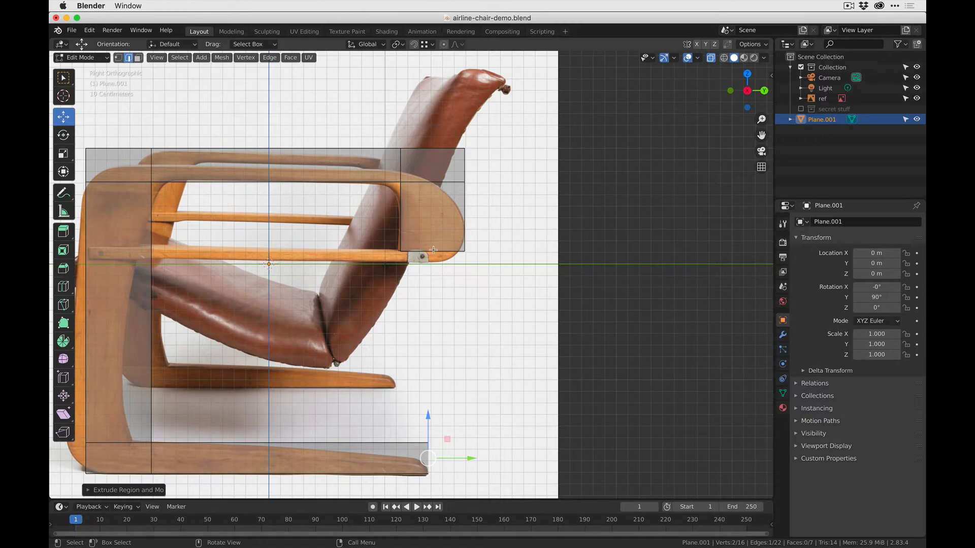
scroll(385, 265, "down", 2)
scroll(447, 202, "up", 6)
middle_click_drag(447, 202, 363, 342, "shift")
key("ctrl+r")
left_click(359, 111)
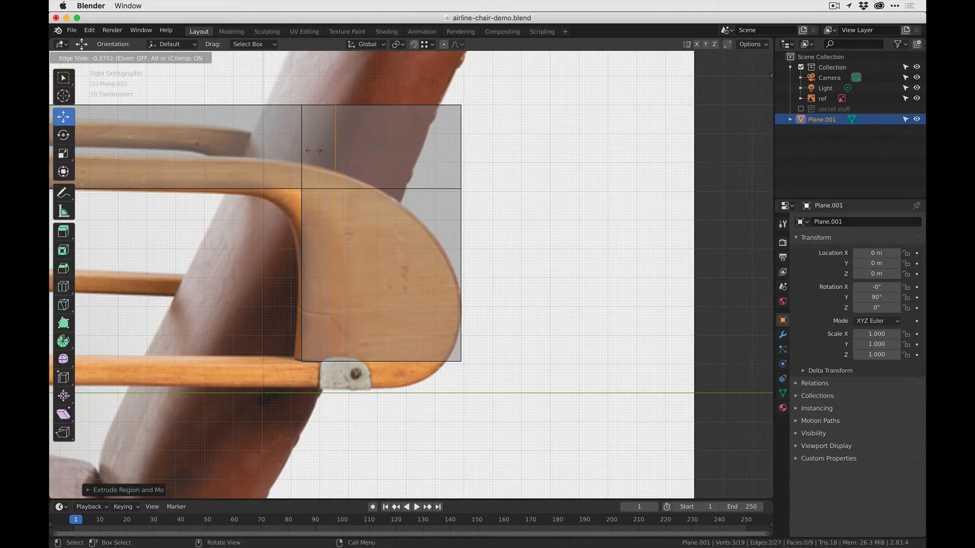
left_click(335, 225)
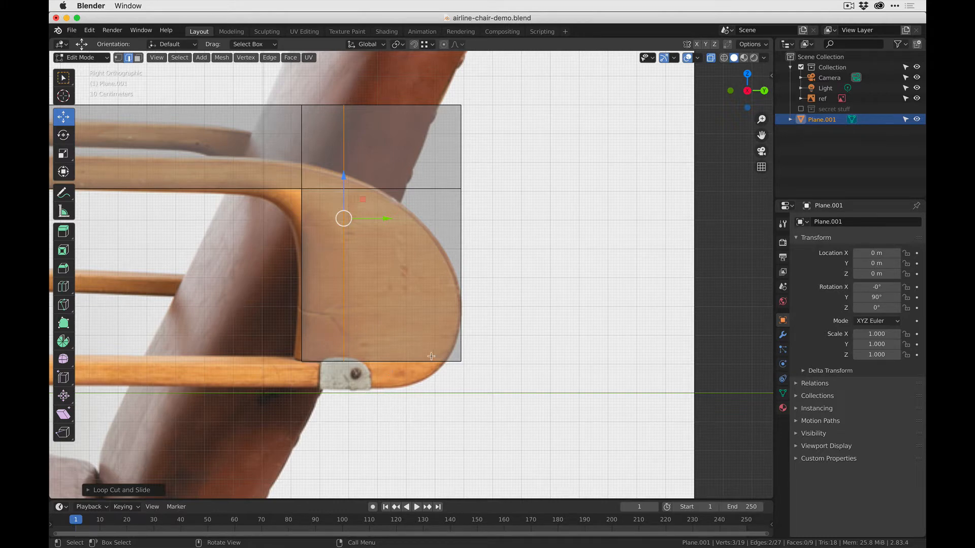
- Extrude the lower edge of the outermost rear armrest section down to the bottom of the wooden armrest
left_click(388, 362)
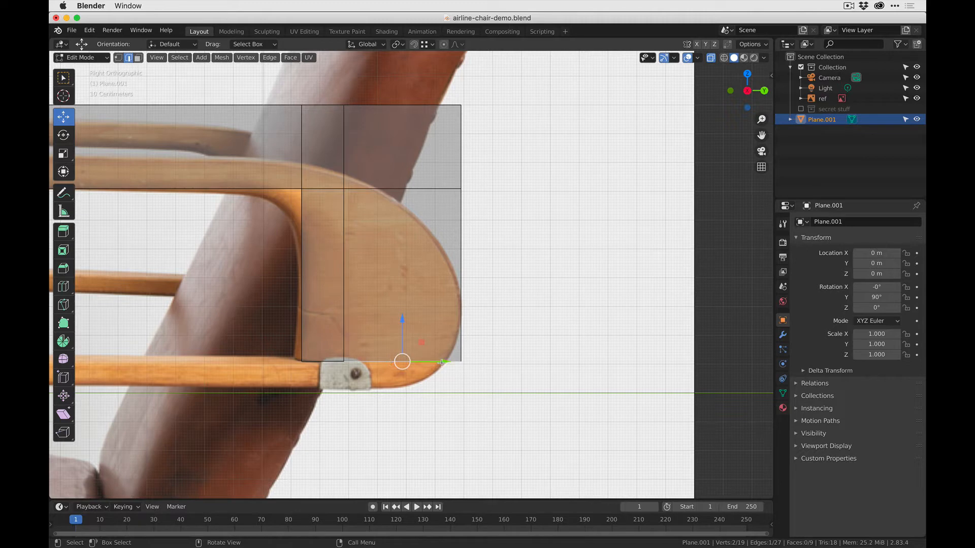
key("e")
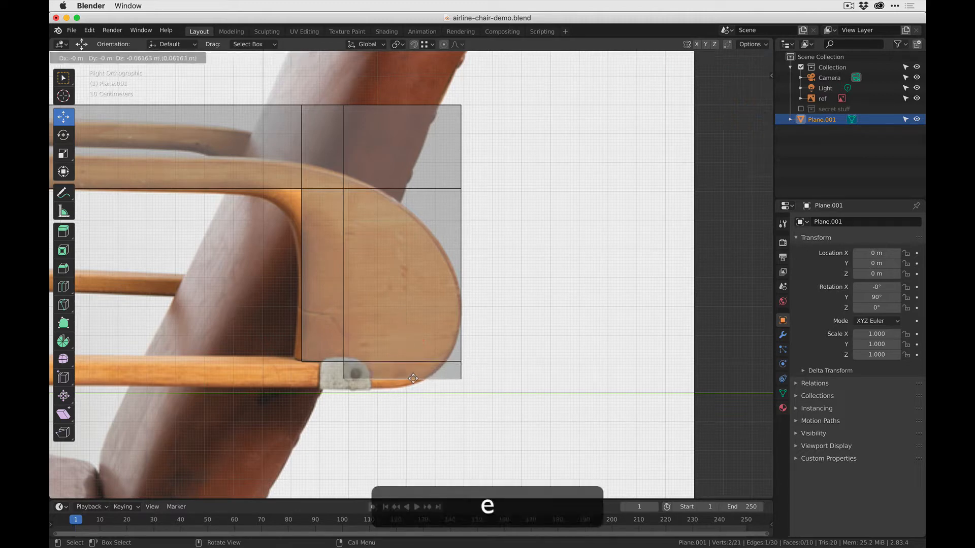
left_click(413, 389)
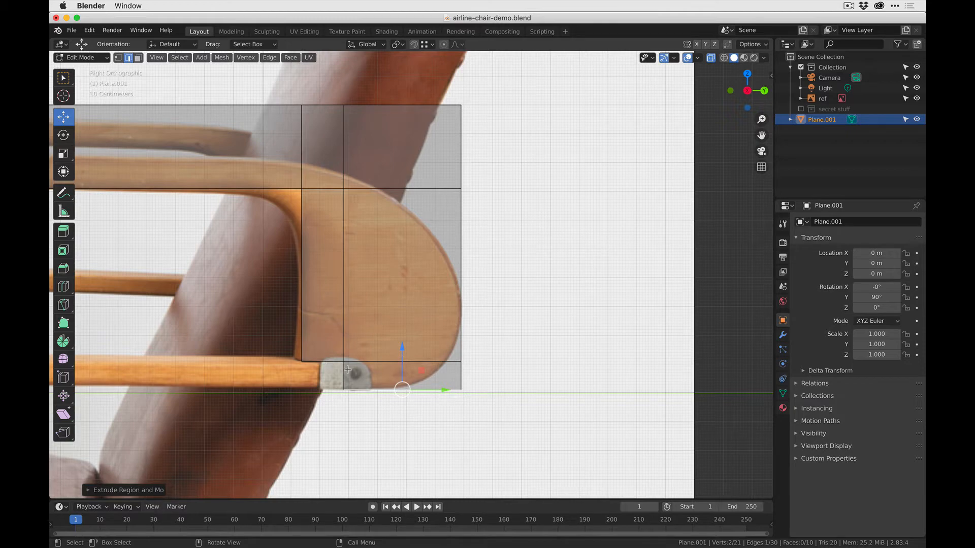
scroll(347, 370, "down", 6)
scroll(441, 308, "up", 5)
middle_click_drag(342, 322, 352, 320, "shift")
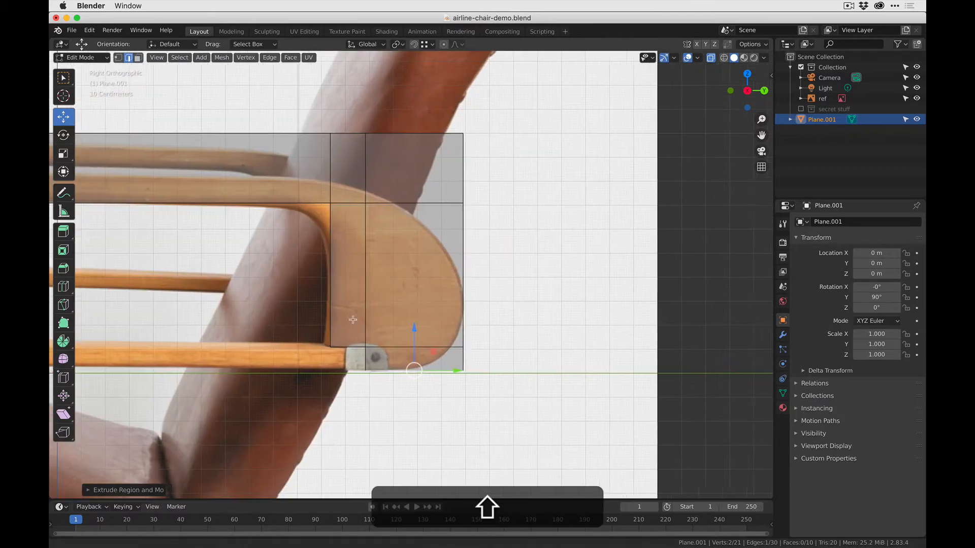
scroll(304, 310, "down", 2)
middle_click_drag(122, 305, 453, 228, "shift")
scroll(428, 344, "down", 3)
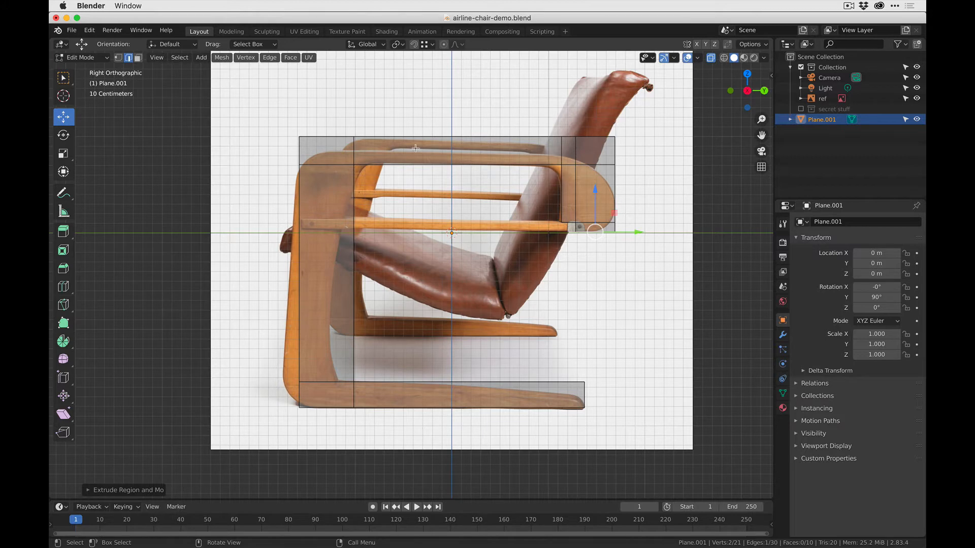
middle_click_drag(469, 349, 405, 361, "shift")
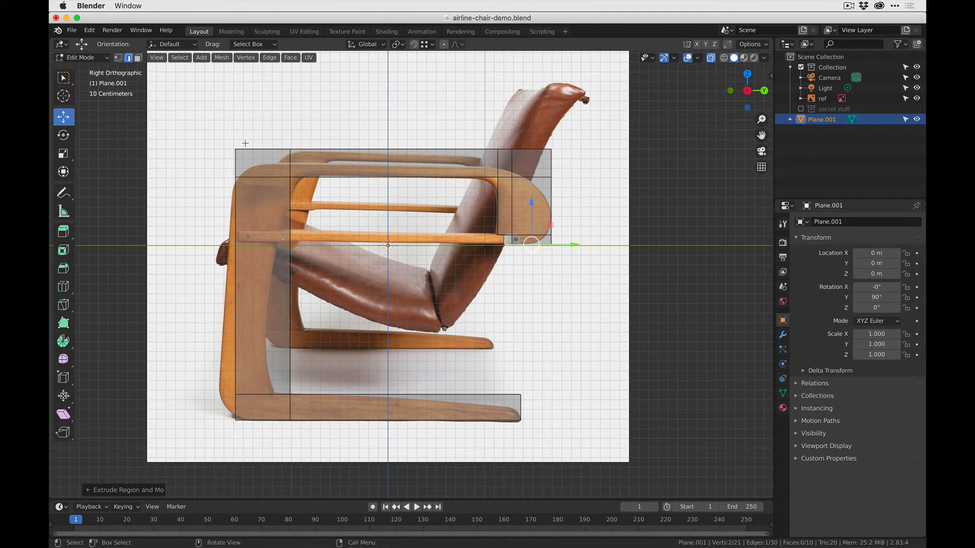
- Activate the Select Box tool, clear the edge selection and select the ref image object in the scene collection
left_click(63, 78)
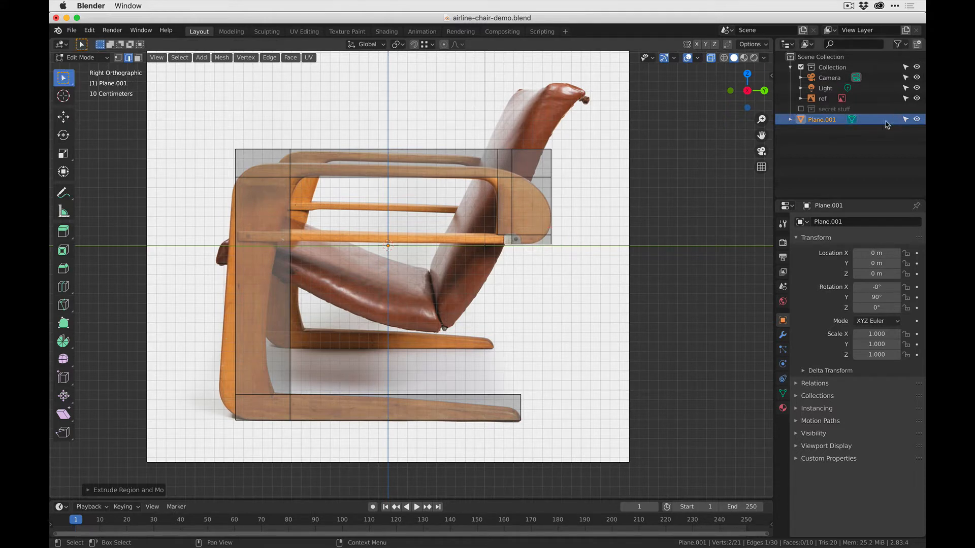
left_click(534, 118)
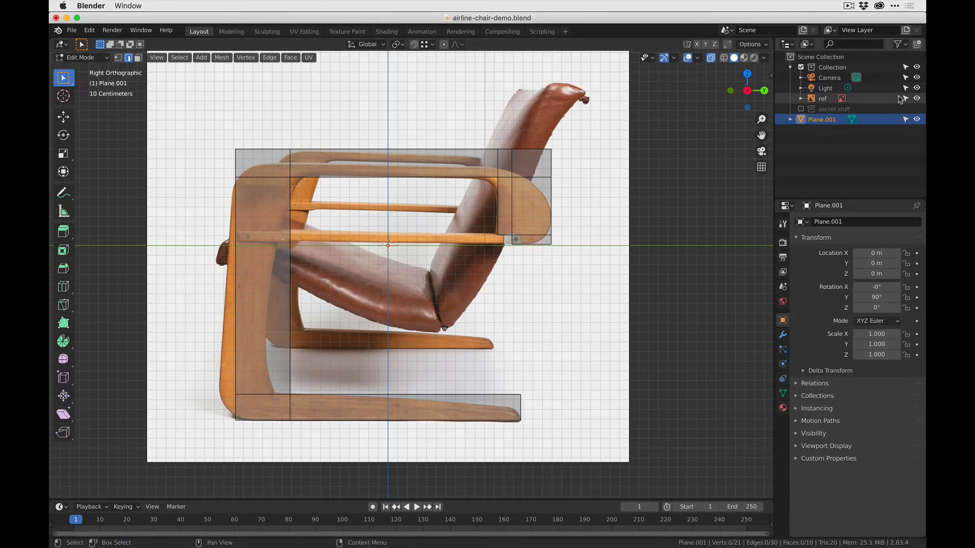
left_click(822, 98)
scroll(393, 336, "down", 2)
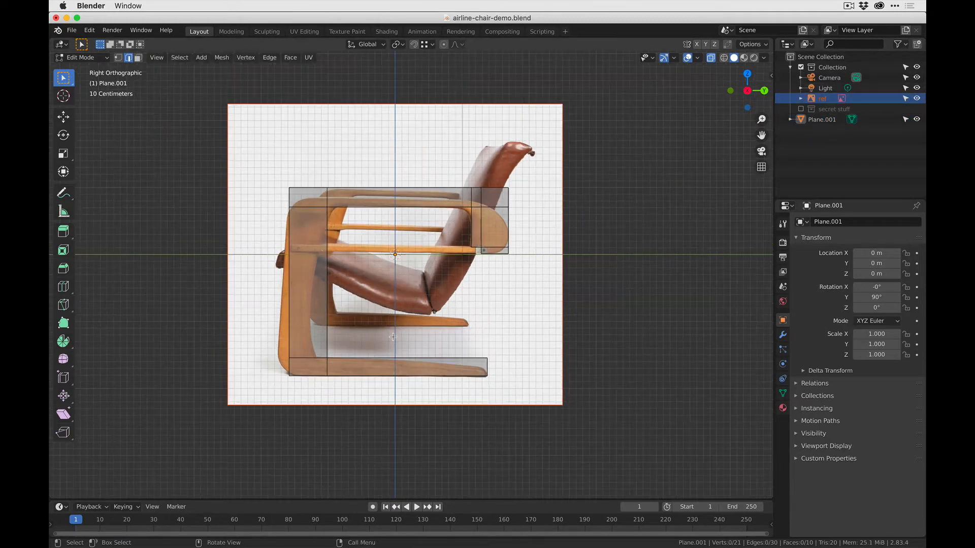
scroll(408, 278, "up", 5)
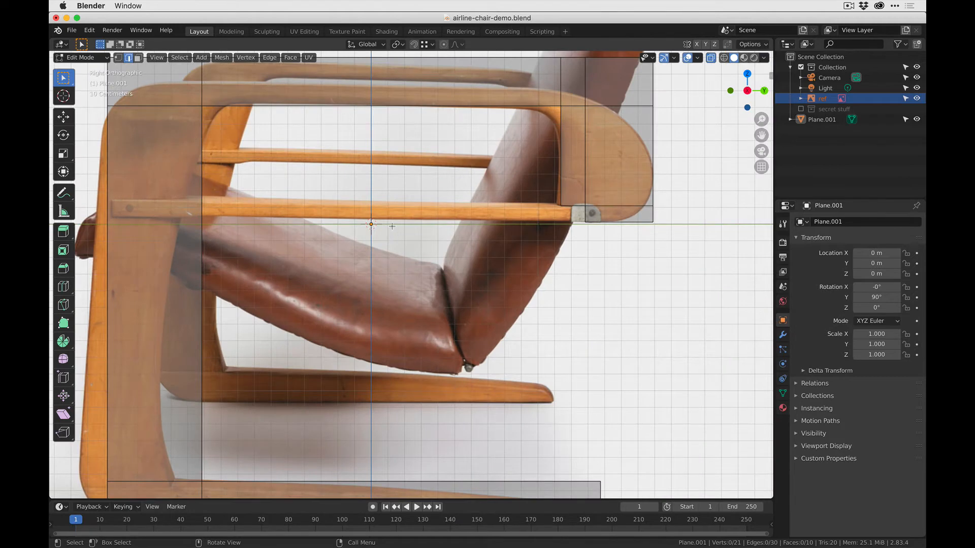
middle_click_drag(392, 225, 372, 331, "shift")
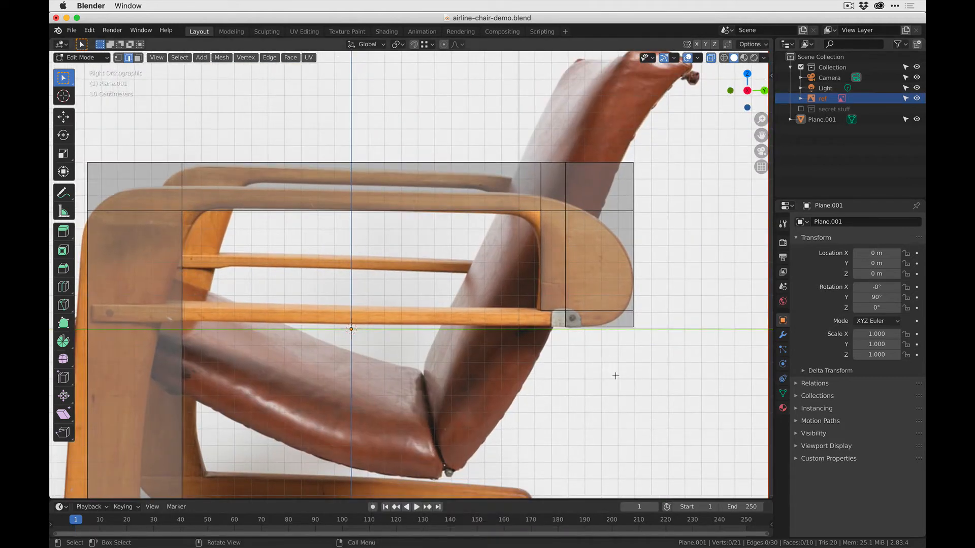
- Leave Edit Mode for Object Mode and select the ref image in the viewport
key("r")
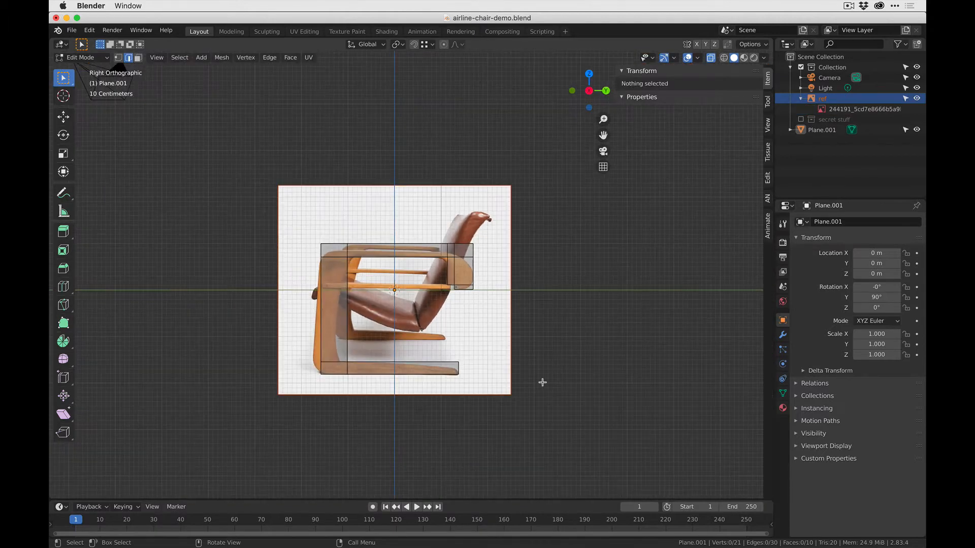
left_click(63, 134)
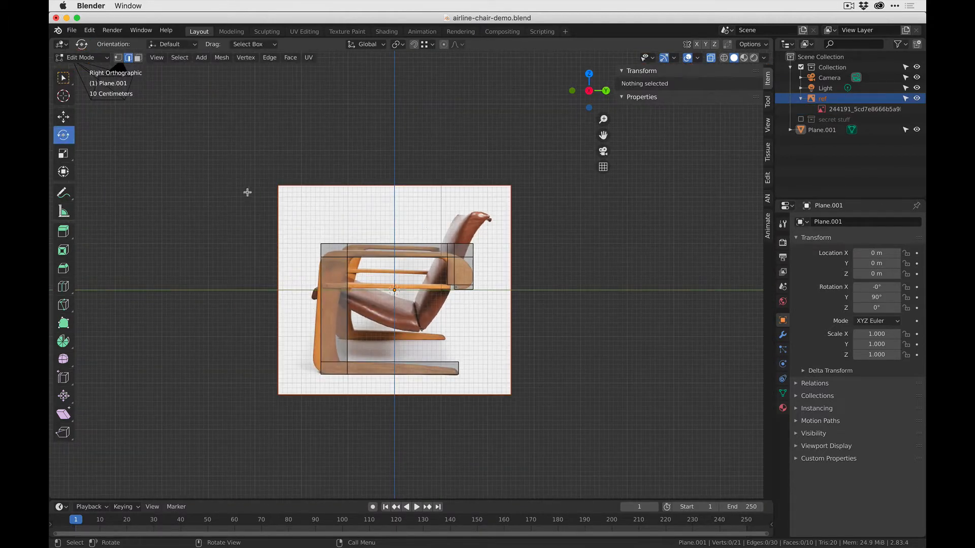
key("Tab")
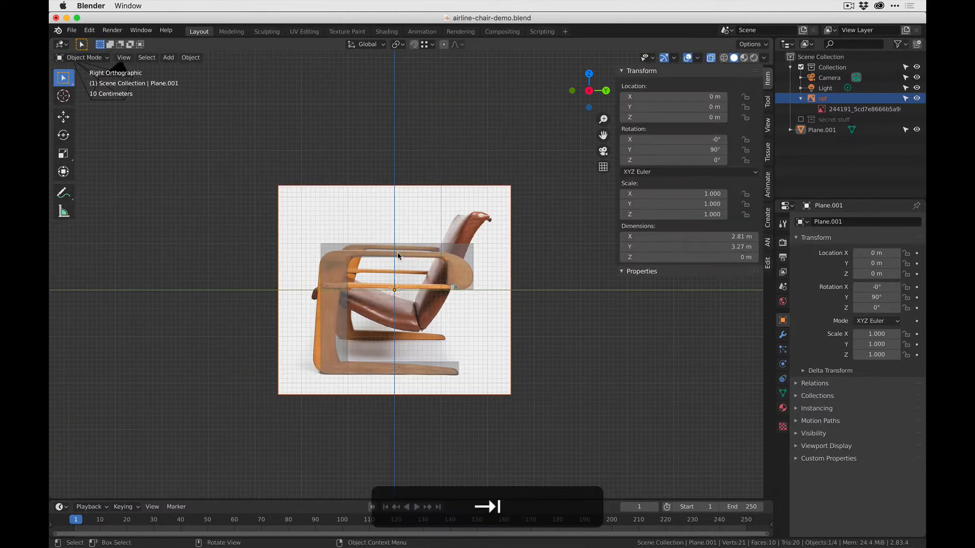
scroll(390, 200, "up", 3)
left_click(305, 137)
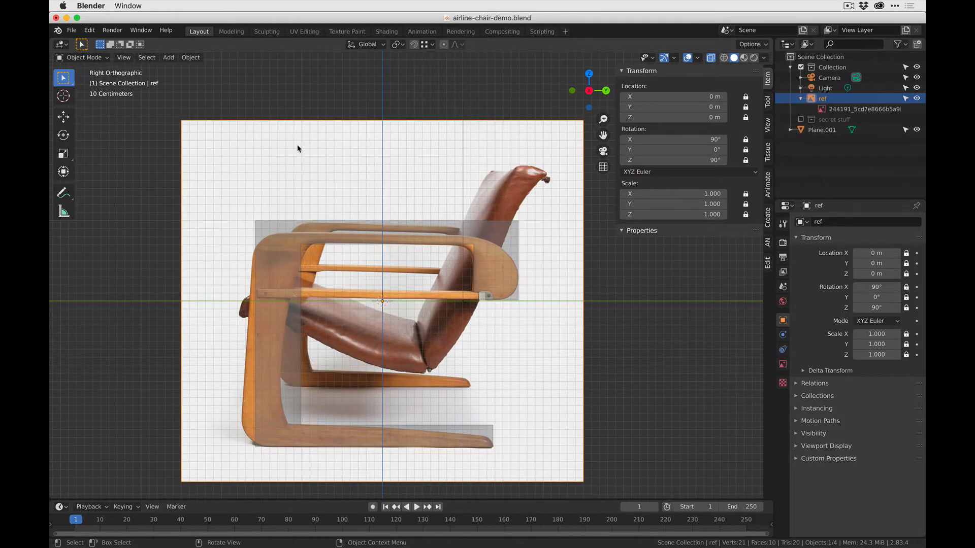
left_click(801, 98)
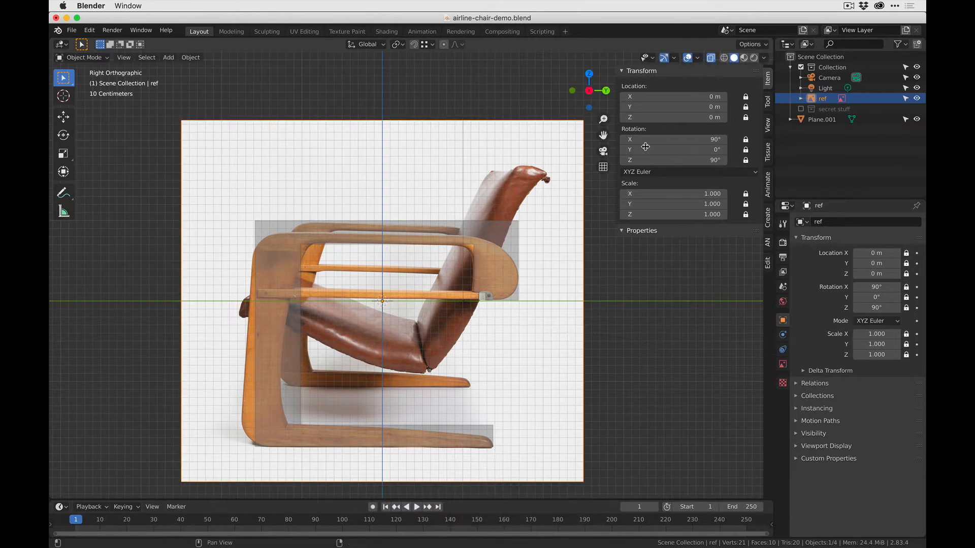
- Unlock the ref image's three rotation axes and rotate it to -1.19° on Y
left_click_drag(745, 140, 745, 163)
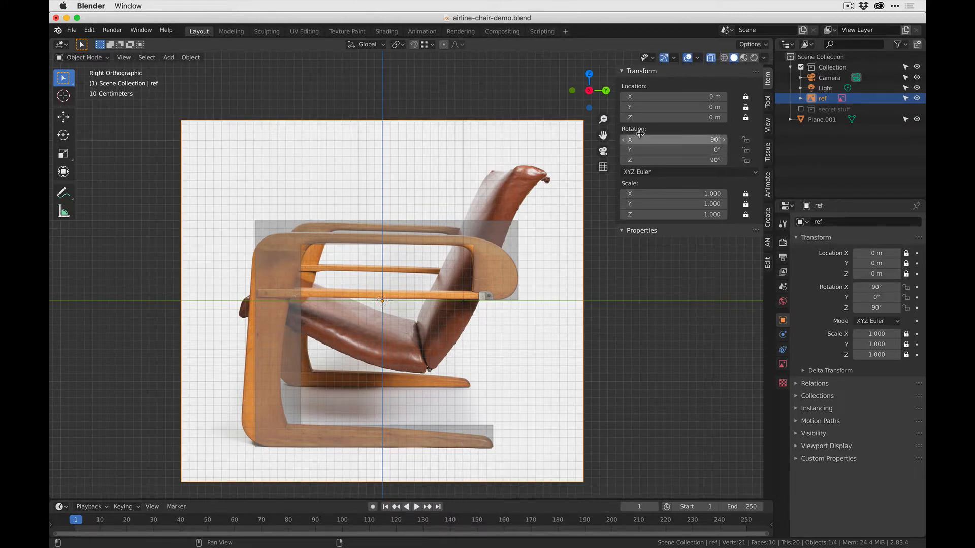
key("r")
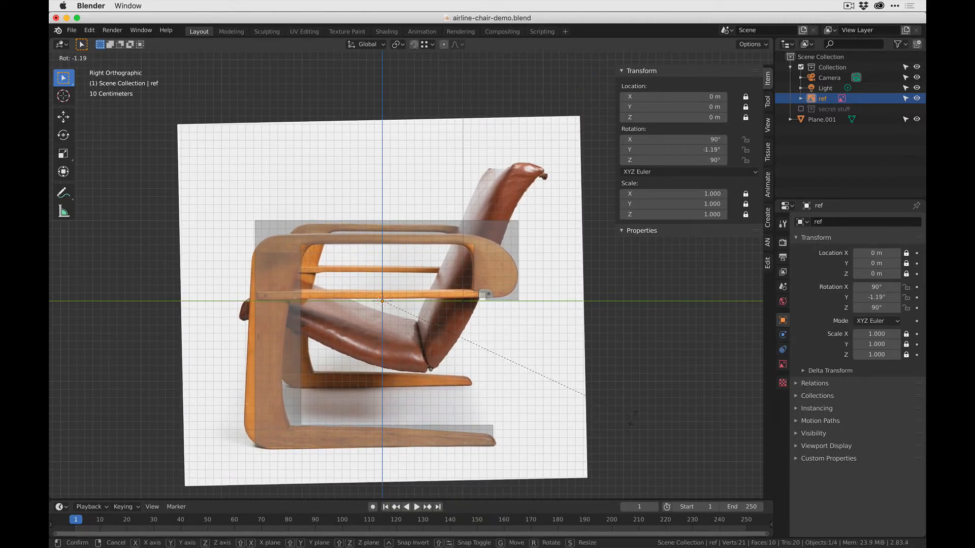
left_click(627, 418)
- Lock the ref image's three rotation axes and make the image unselectable in the viewport
left_click_drag(746, 139, 745, 160)
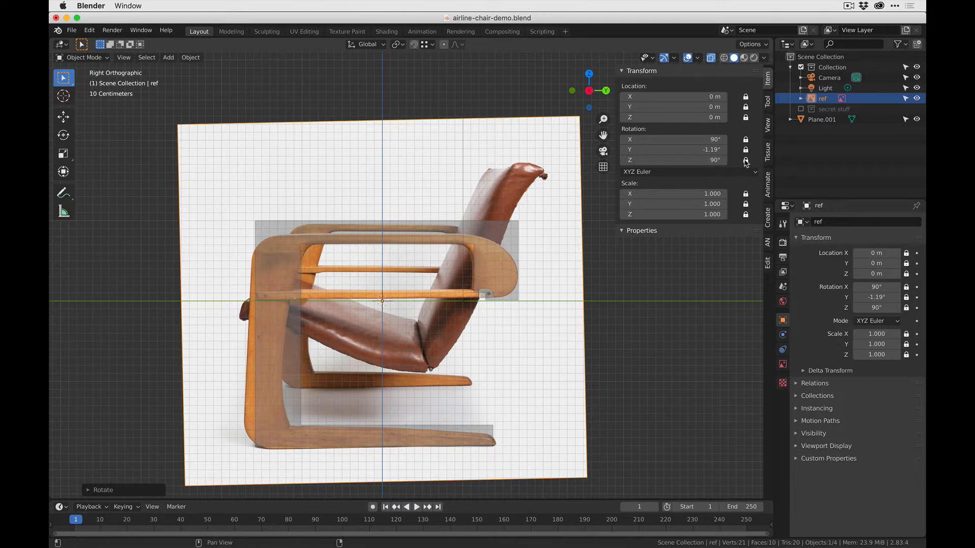
left_click(905, 98)
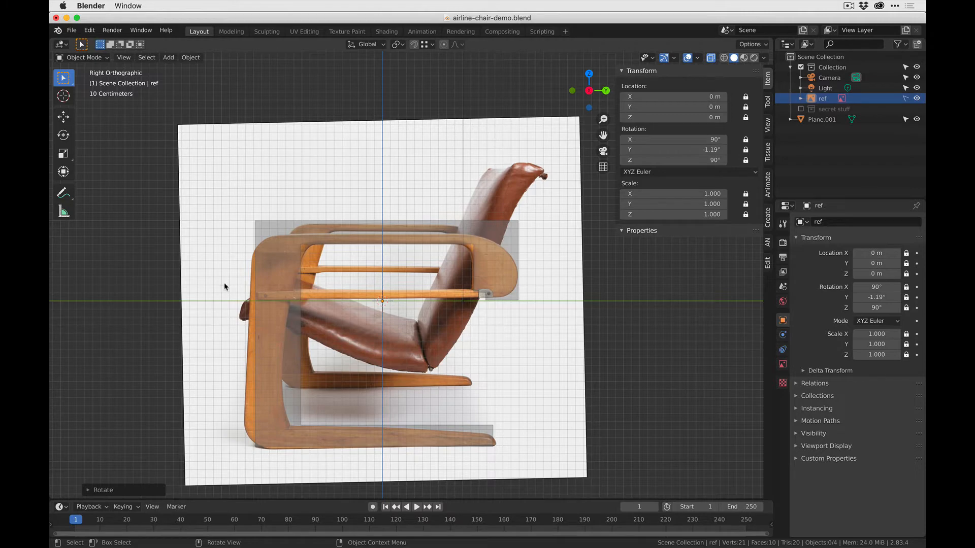
- Select the Plane.001 frame mesh and enter Edit Mode on it
scroll(412, 236, "up", 4)
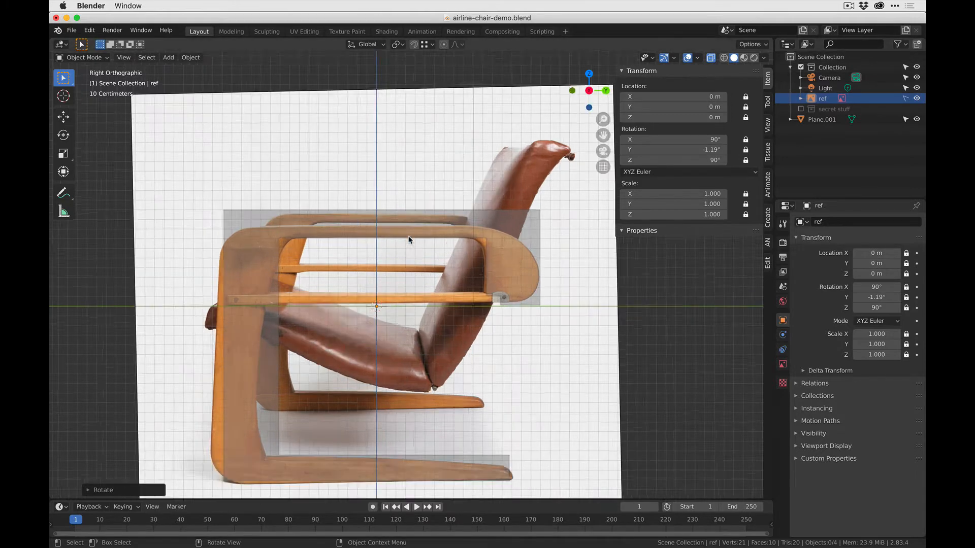
scroll(240, 212, "down", 3)
middle_click_drag(239, 257, 414, 209, "shift")
scroll(254, 179, "up", 2)
left_click(201, 189)
key("Tab")
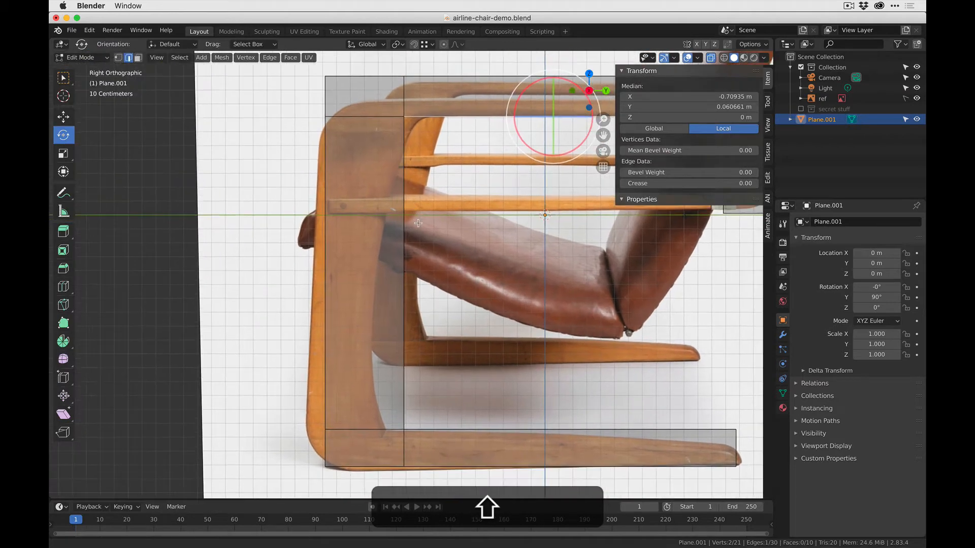
- Add five evenly spaced horizontal loop cuts across the vertical leg, leaving them unslid
scroll(425, 280, "down", 1)
middle_click_drag(428, 257, 355, 262, "shift")
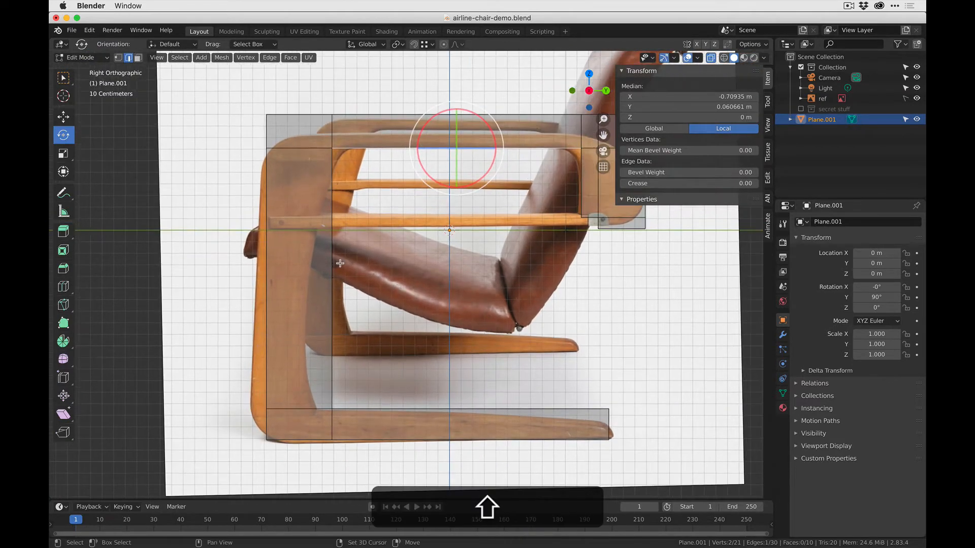
key("ctrl+r")
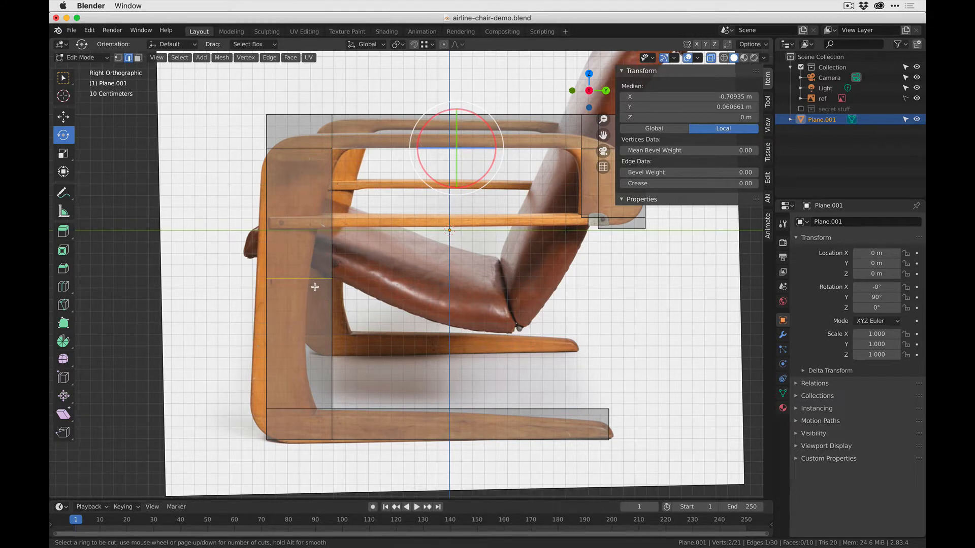
scroll(315, 287, "up", 4)
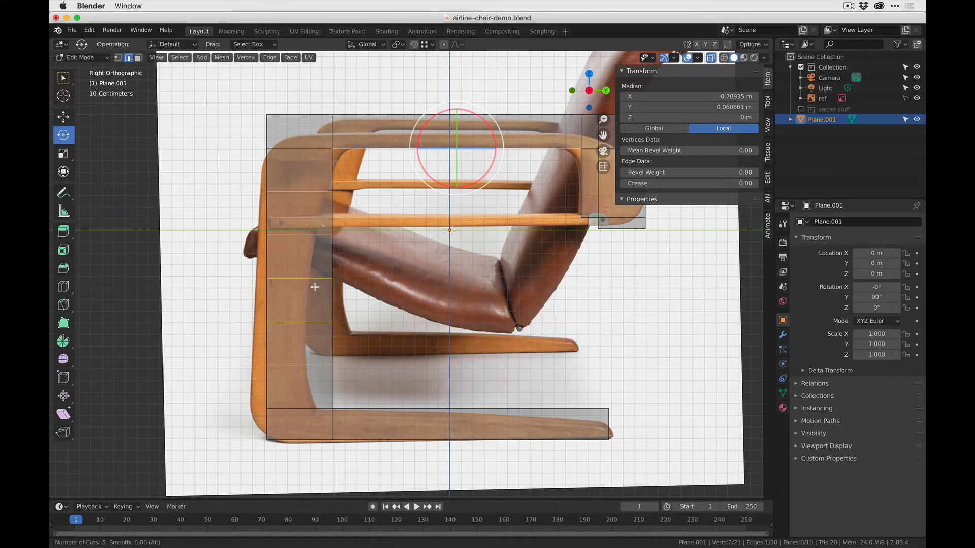
left_click(315, 286)
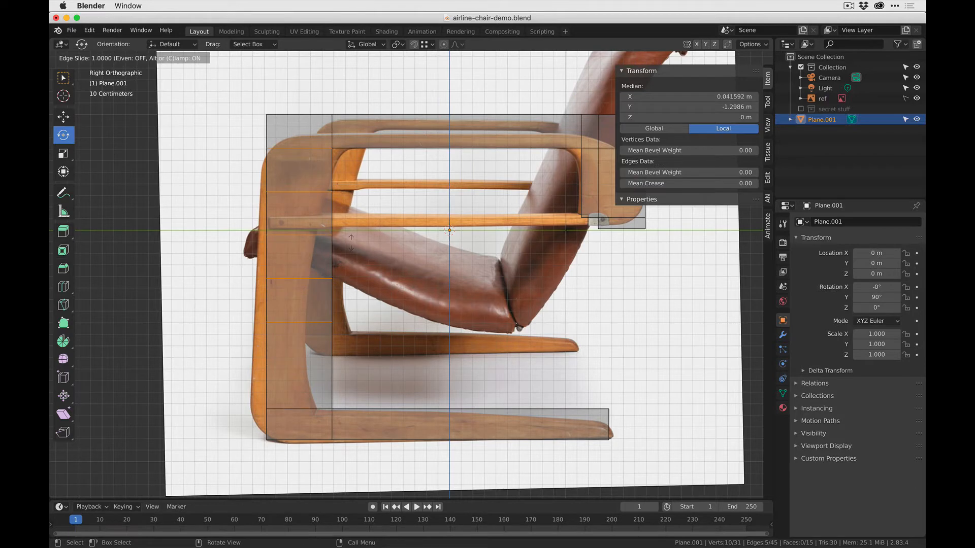
right_click(300, 278)
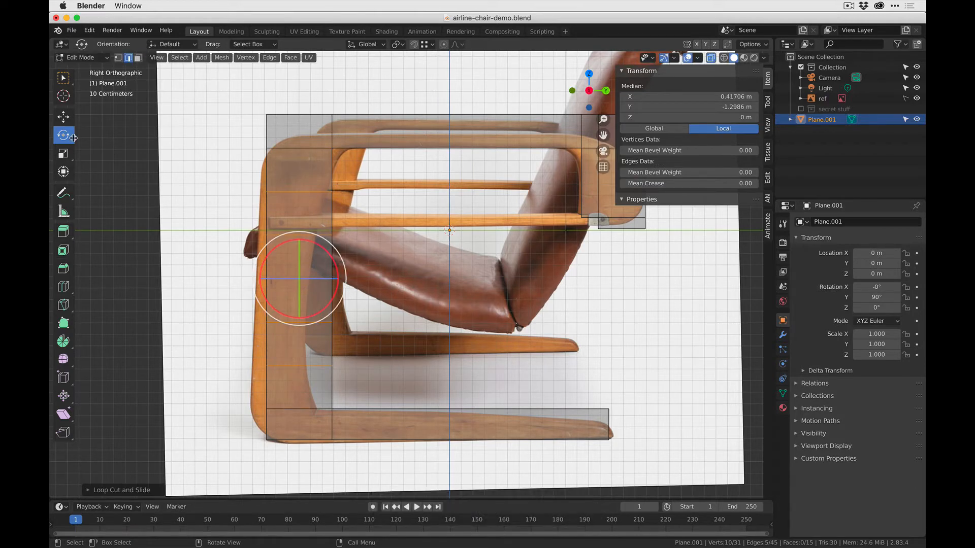
- Activate the Select Box tool, hide the transform sidebar and maximize the 3D viewport
left_click(63, 77)
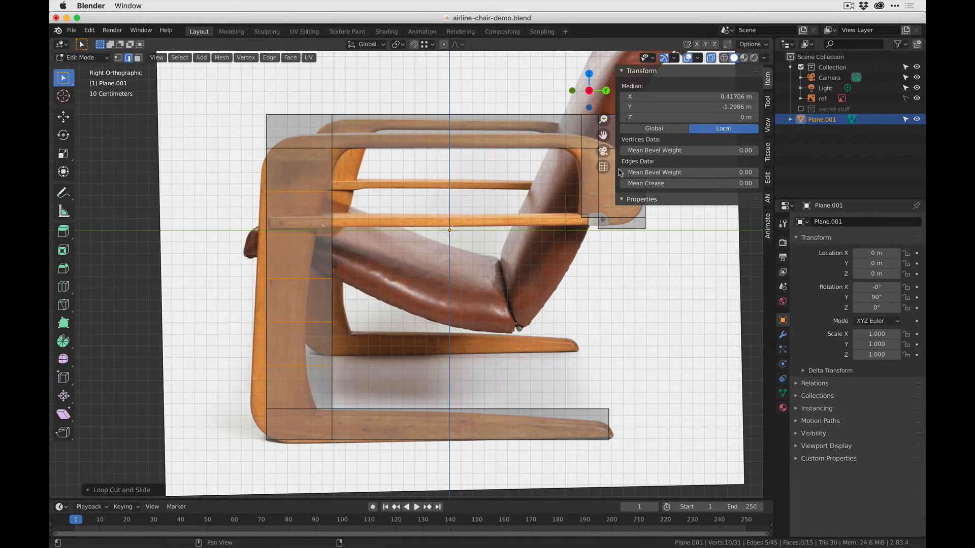
key("n")
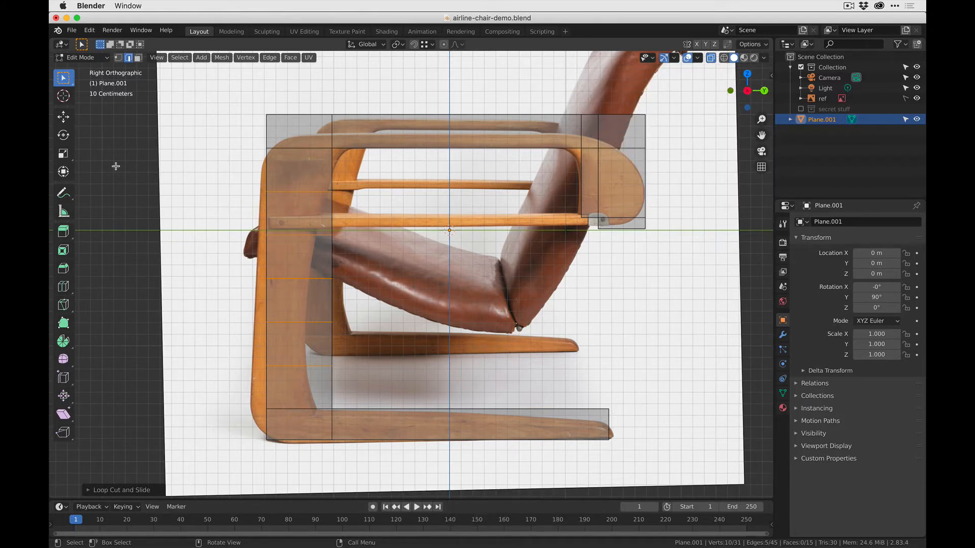
key("t")
key("t")
key("ctrl+space")
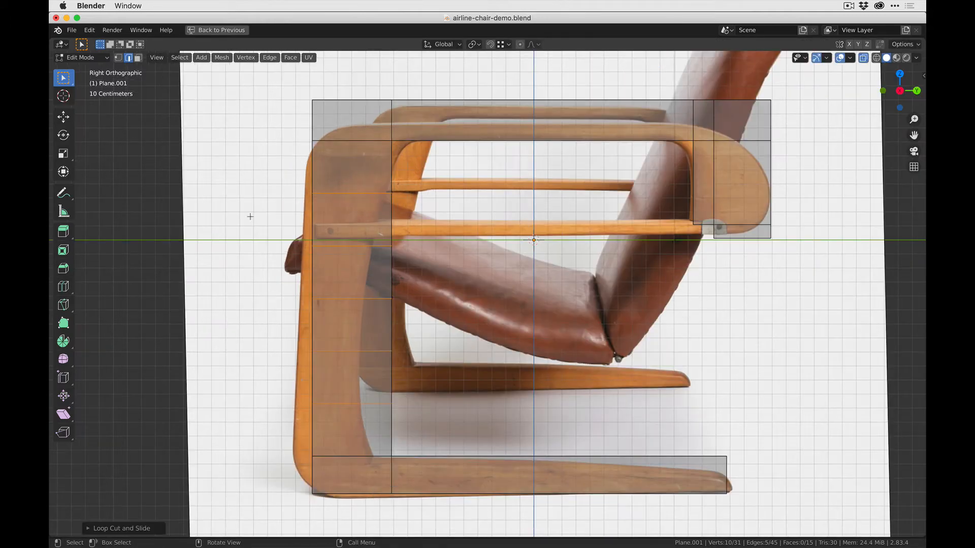
- In vertex mode, move the armrest's top row of vertices down along Z to the upper edge of the wooden armrest
middle_click_drag(459, 227, 388, 214, "shift")
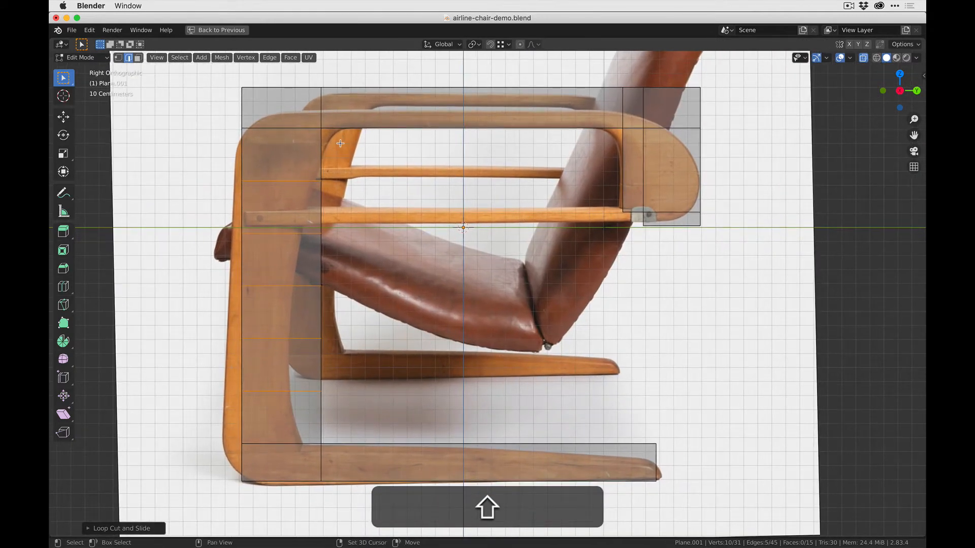
middle_click_drag(316, 109, 273, 155, "shift")
key("1")
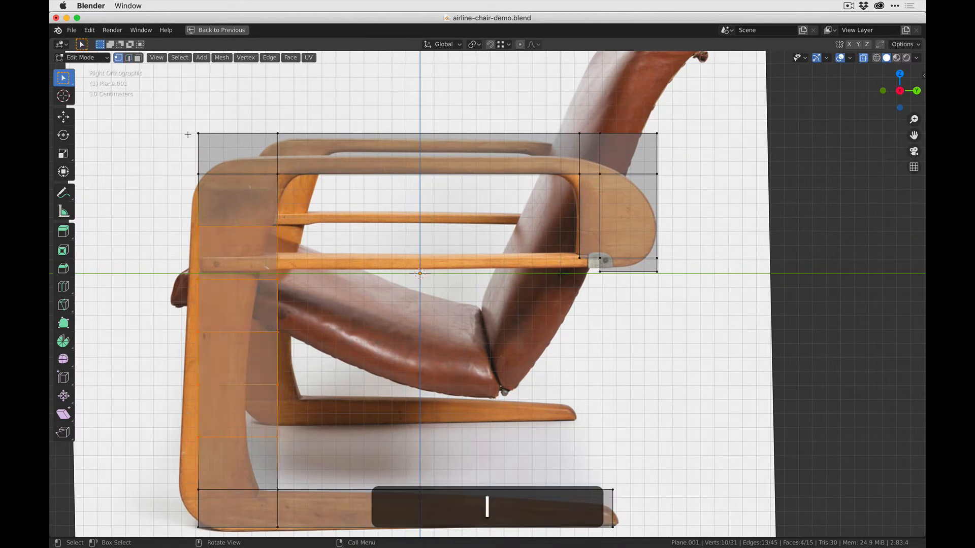
left_click_drag(187, 132, 830, 148)
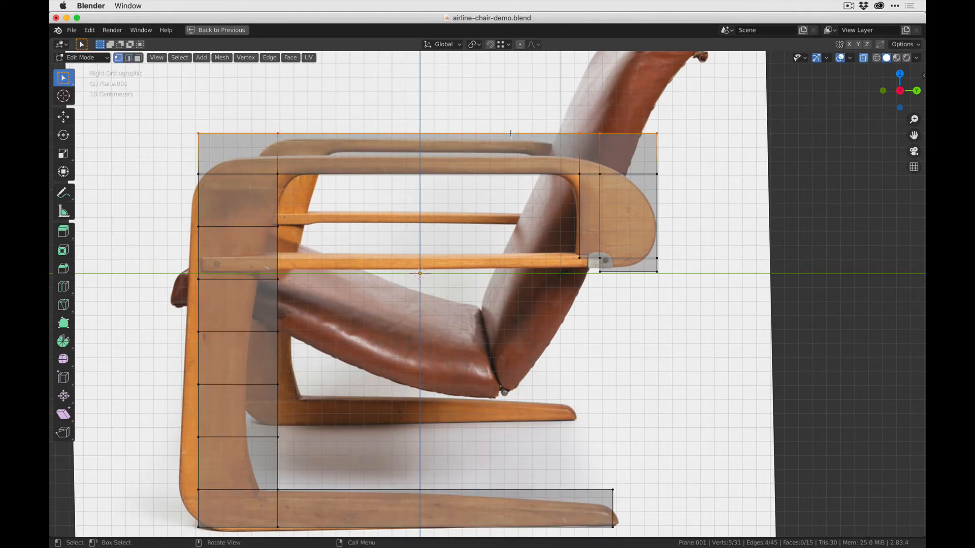
key("g")
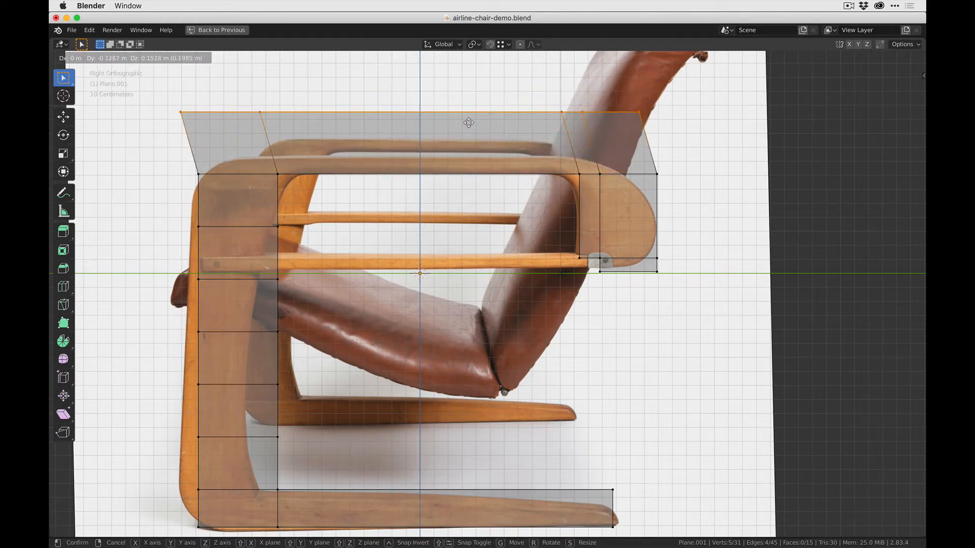
key("z")
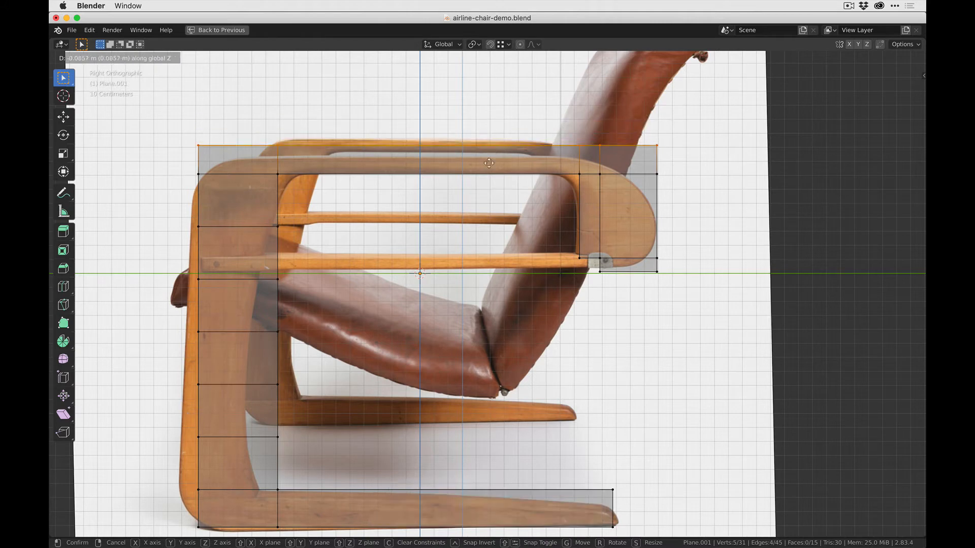
left_click(487, 171)
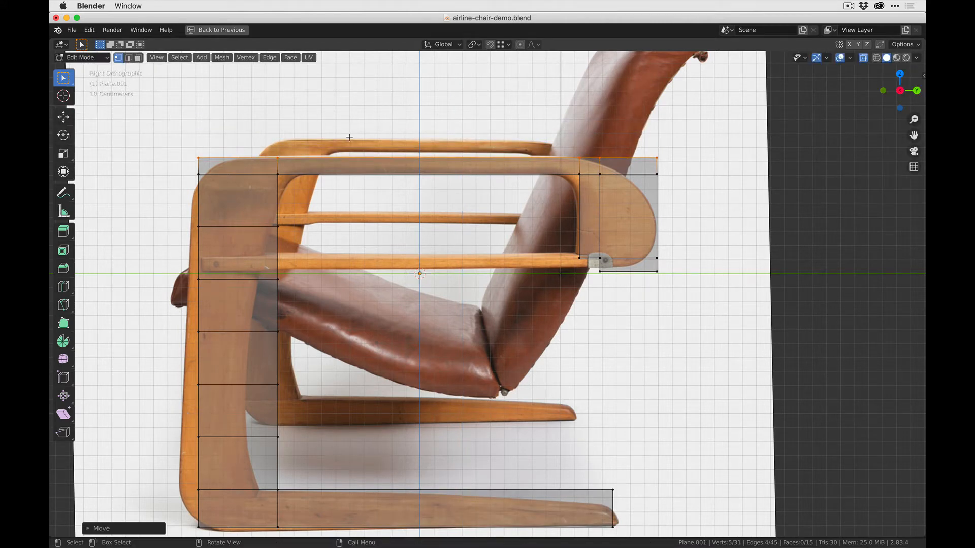
- Move the leg's five inner-edge vertices along negative Y toward the wood outline, with a further shift for the lower four
middle_click_drag(348, 237, 429, 170, "shift")
left_click_drag(380, 148, 338, 391)
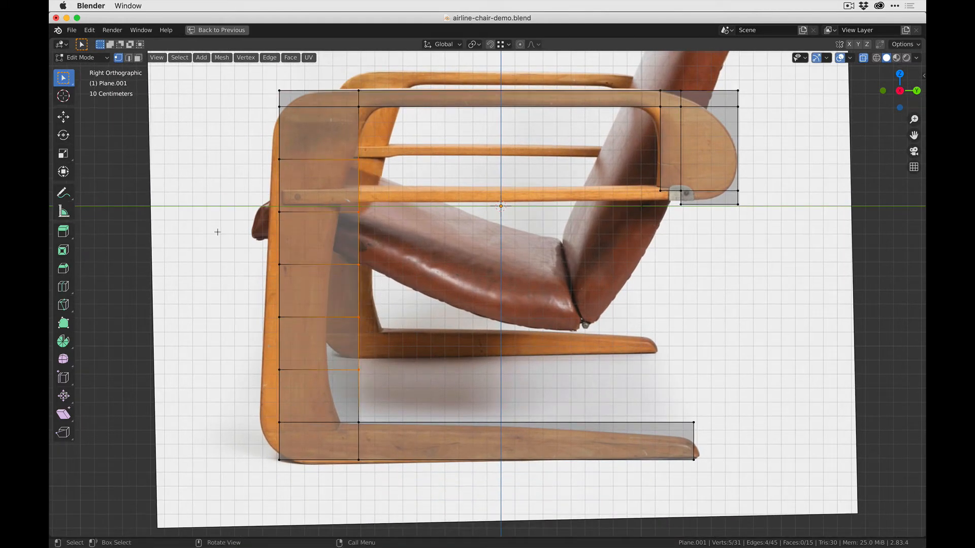
left_click(63, 117)
left_click_drag(396, 262, 388, 255)
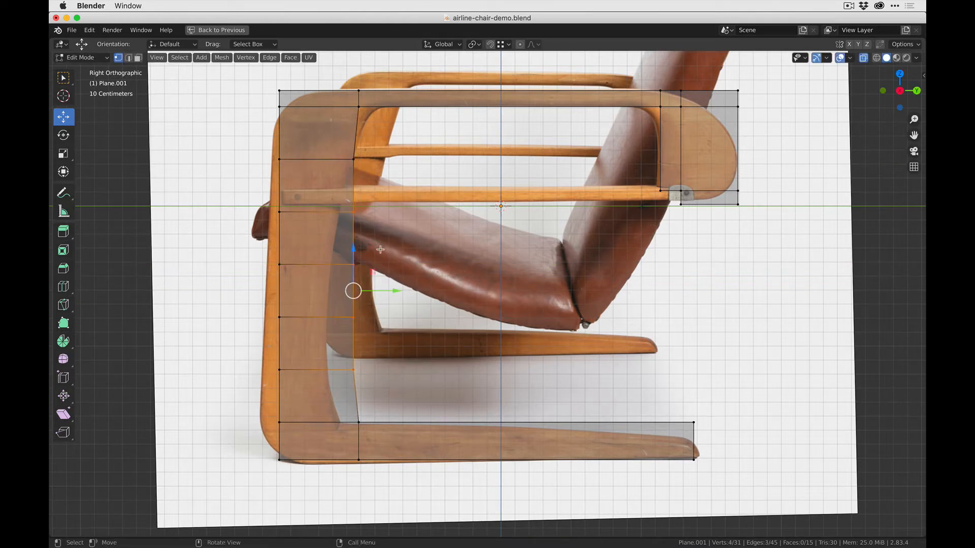
left_click_drag(394, 289, 379, 290)
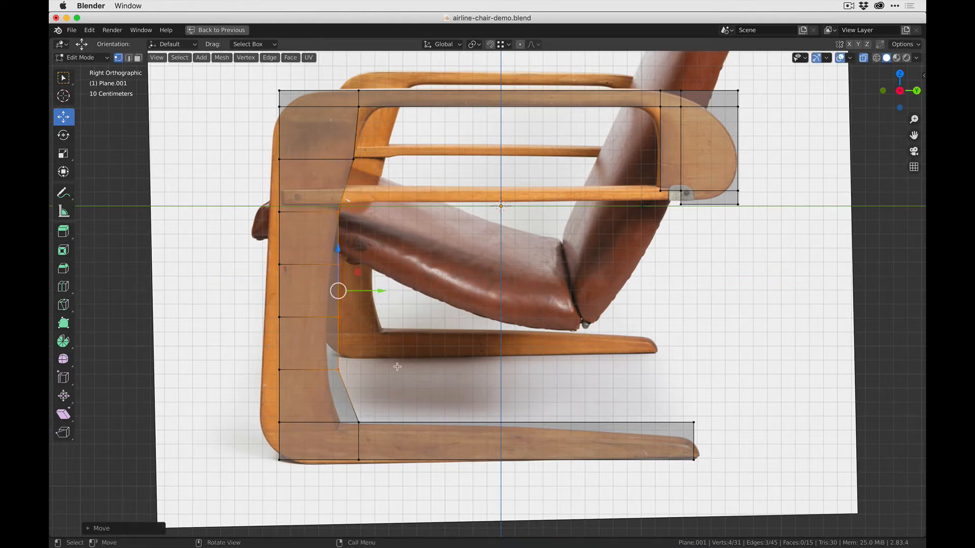
- Move the lower three inner-edge leg vertices further along negative Y, with an extra shift for the lowest two, to match the wood's curve
left_click_drag(397, 379, 331, 254)
left_click_drag(381, 319, 372, 318)
left_click_drag(392, 383, 320, 308)
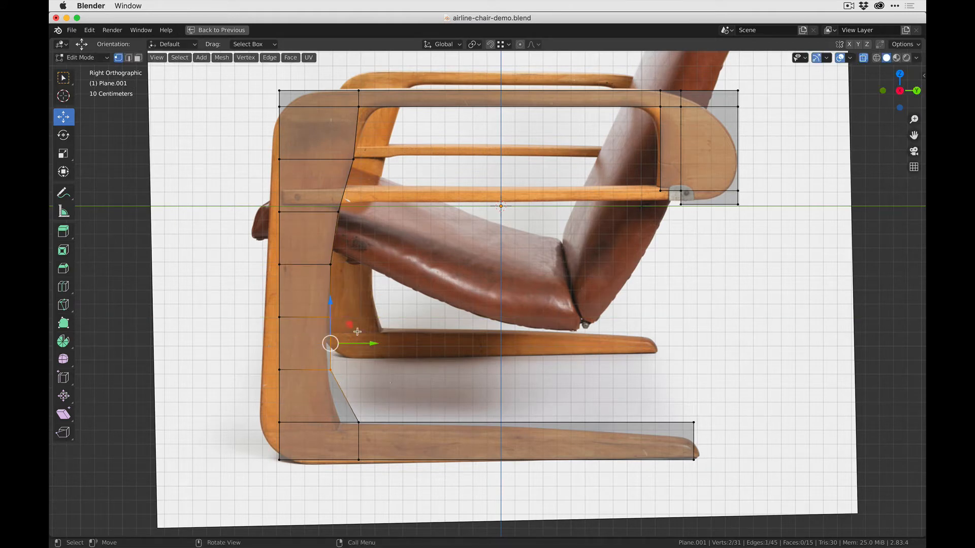
left_click_drag(371, 344, 368, 345)
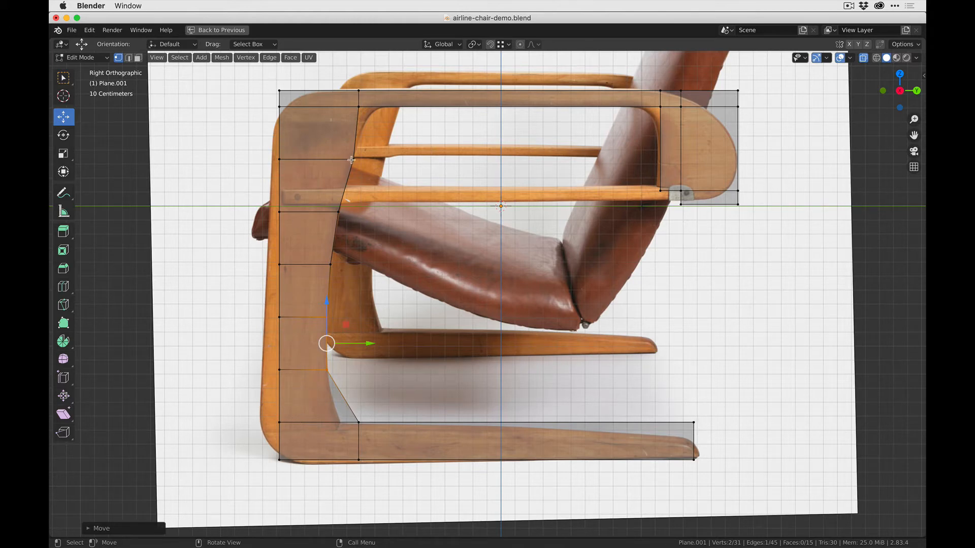
- Add a horizontal loop cut across the leg's top section and slide it up to just below the armrest
key("ctrl+r")
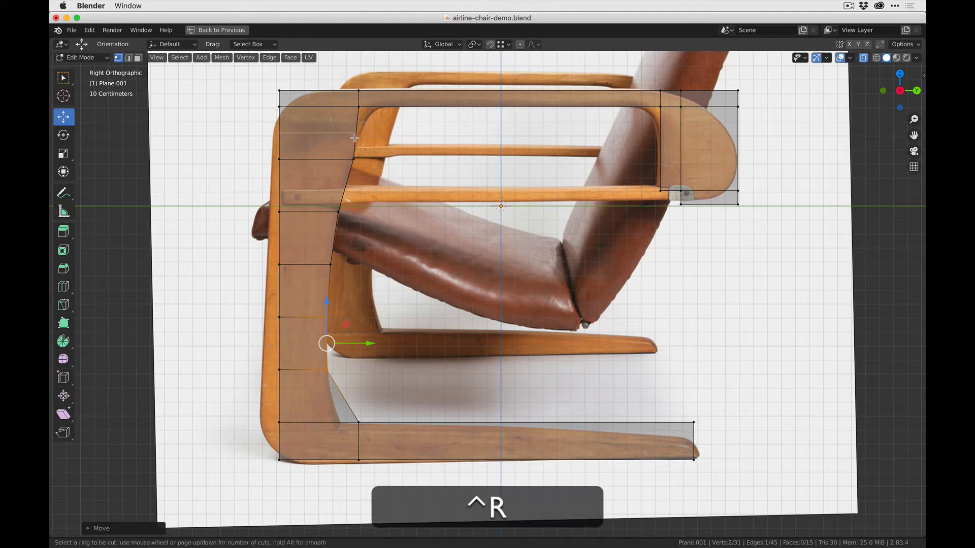
left_click(354, 133)
left_click(353, 116)
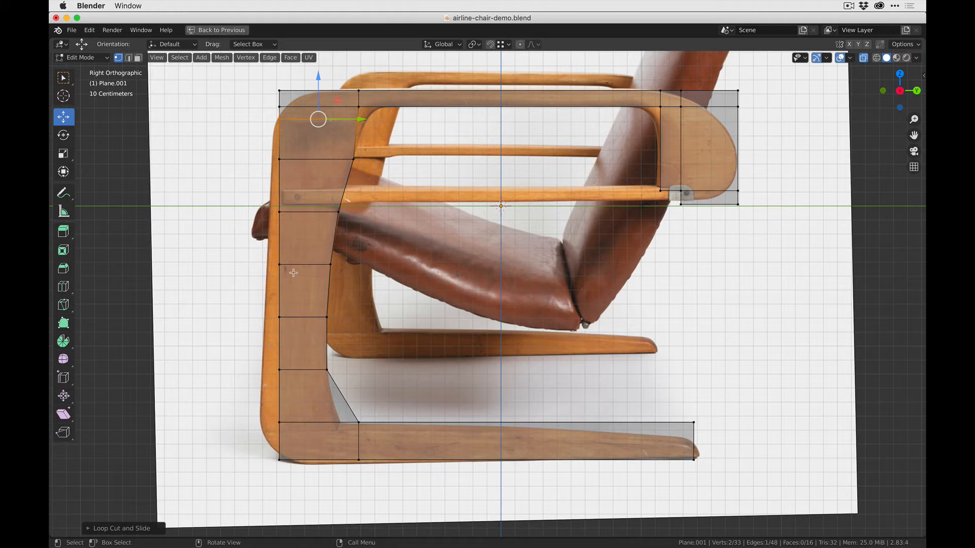
- Move the leg's seven outer-edge vertices along negative Y to the wood outline, with a further shift for the five below the topmost one
left_click(290, 385, "alt")
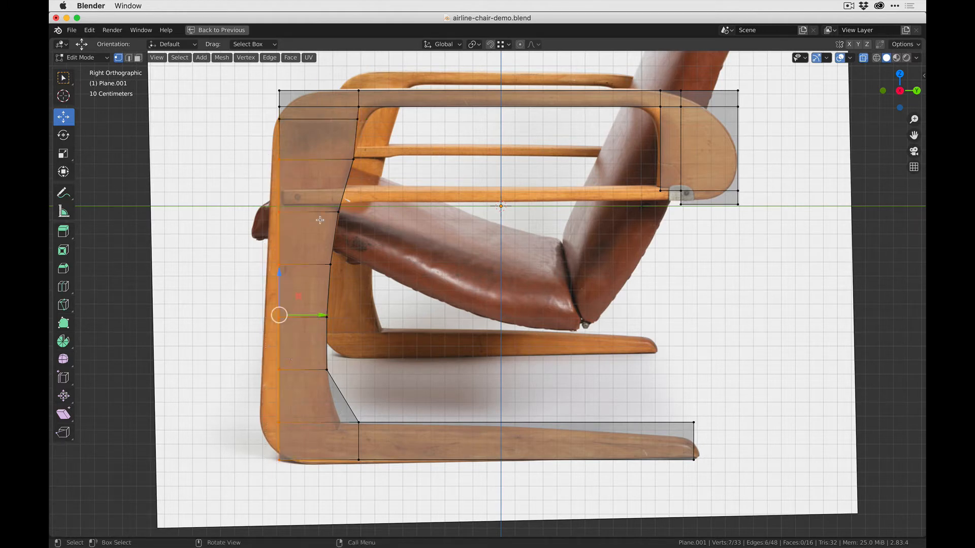
left_click_drag(320, 316, 313, 316)
left_click_drag(254, 205, 281, 436)
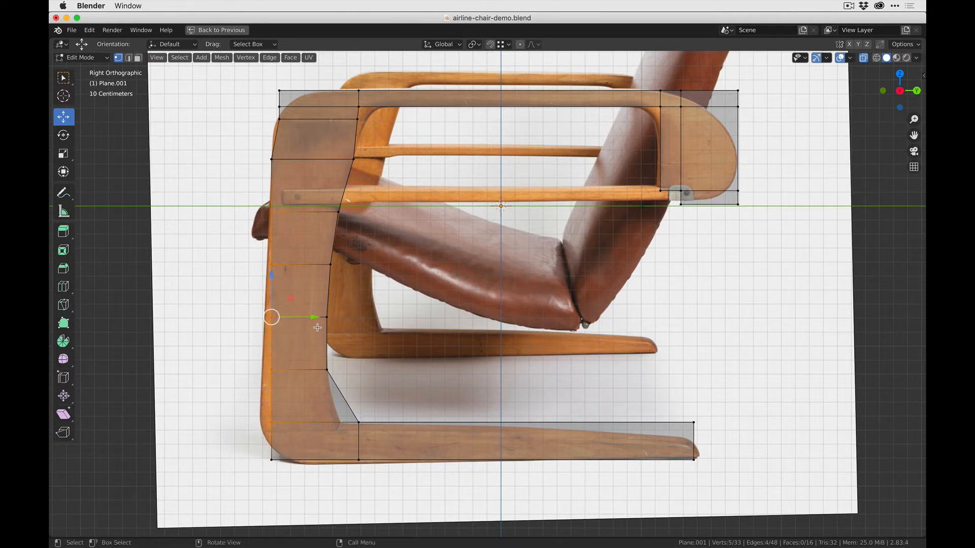
left_click_drag(315, 316, 308, 313)
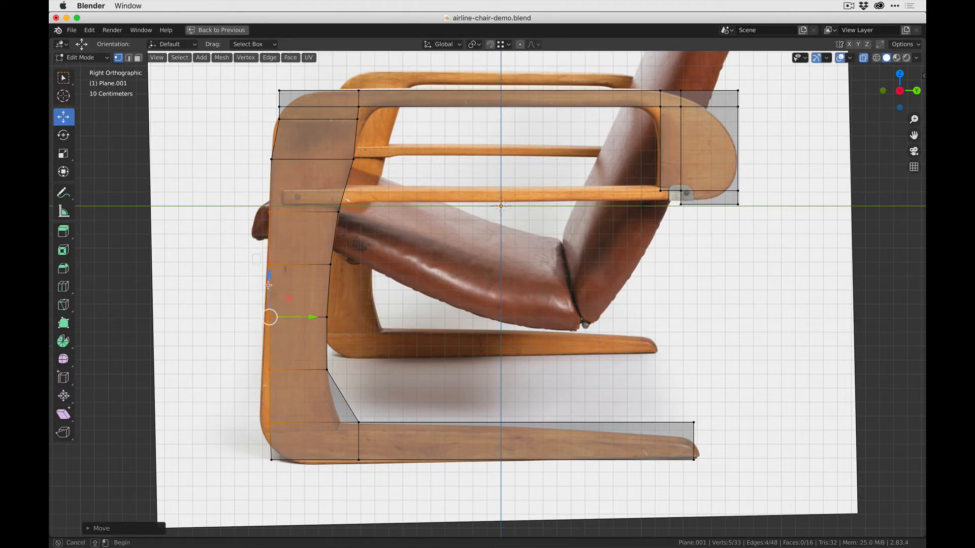
- Shift progressively fewer of the lower outer-edge leg vertices further along negative Y until the edge follows the wood's slant down to the foot
left_click_drag(280, 470, 280, 470)
left_click_drag(312, 366, 311, 366)
left_click_drag(261, 307, 282, 480)
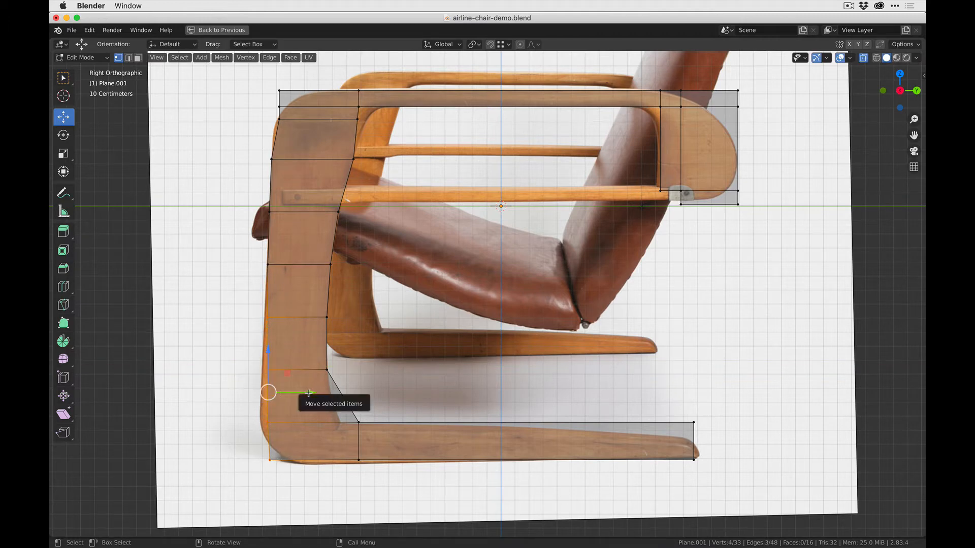
left_click_drag(312, 392, 309, 392)
left_click_drag(231, 351, 273, 486)
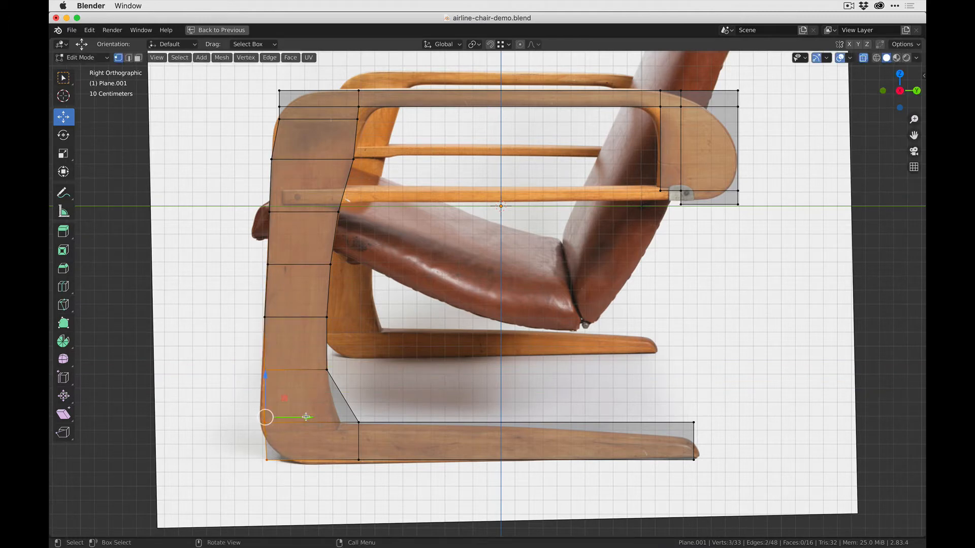
left_click_drag(308, 417, 306, 418)
left_click_drag(237, 407, 299, 421)
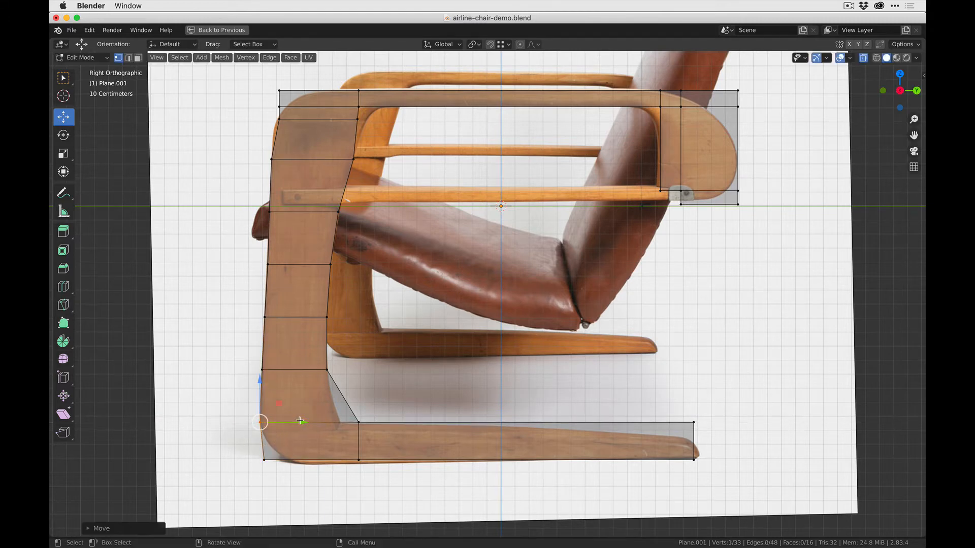
- Add a horizontal loop cut across the leg's lowest section and slide it down to just above the foot
key("ctrl+r")
left_click(336, 399)
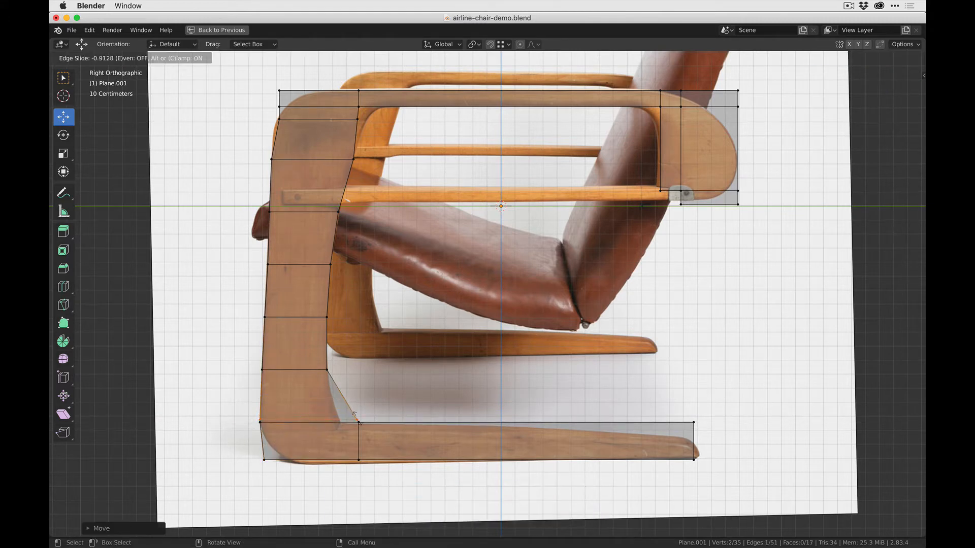
left_click(357, 418)
- Move the three vertices at the inner corner between leg and foot along negative Y to the wood's inner corner
scroll(327, 447, "up", 5)
middle_click_drag(322, 472, 537, 275, "shift")
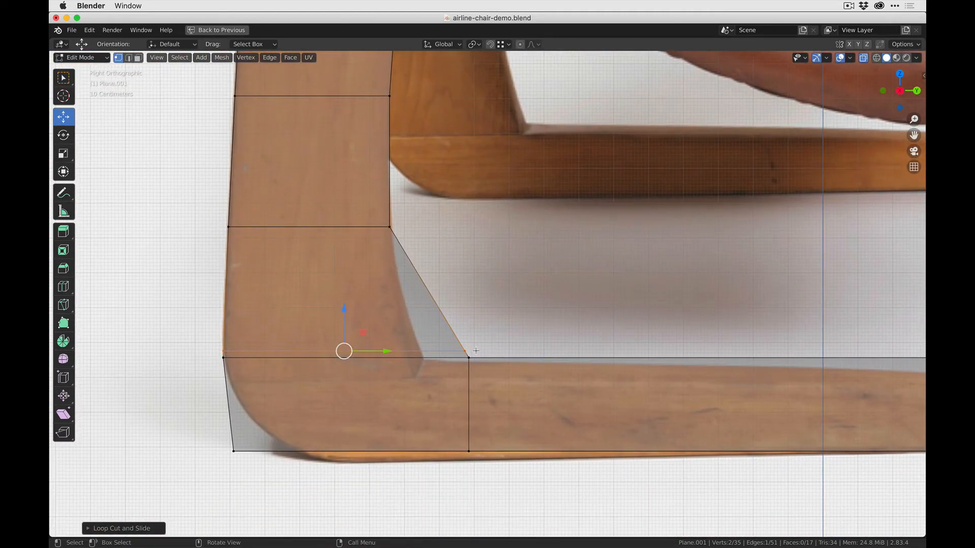
left_click_drag(514, 487, 428, 310)
left_click_drag(506, 386, 417, 162)
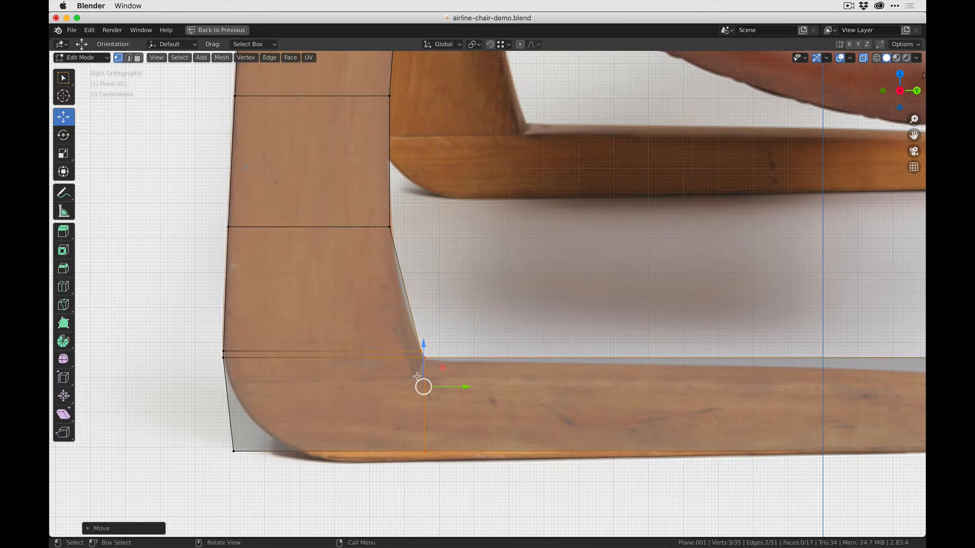
- Move the frame's bottom outer corner vertex inward and slightly down to where the wood's rounded corner meets the floor
scroll(311, 349, "down", 3)
scroll(312, 349, "down", 1)
middle_click_drag(457, 340, 374, 396, "shift")
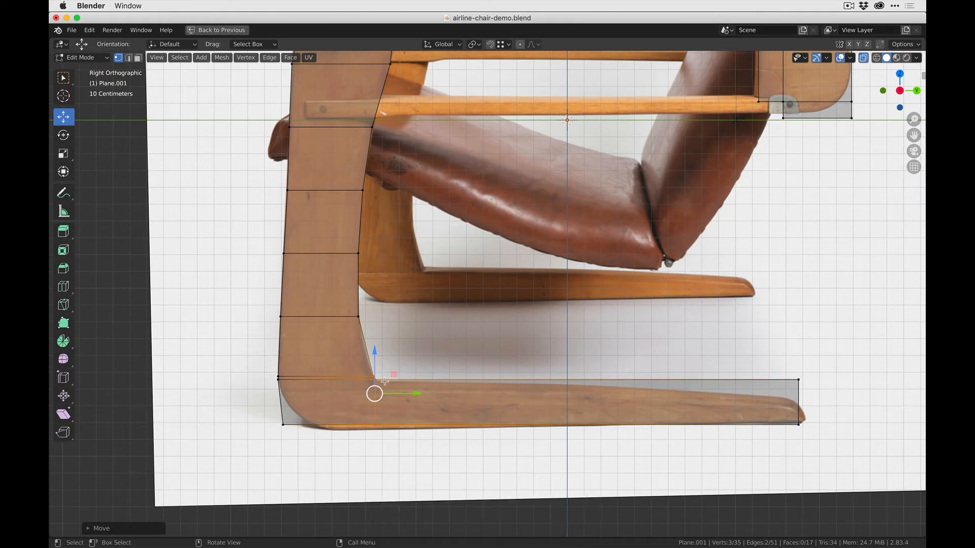
left_click(283, 424)
key("g")
left_click(343, 411)
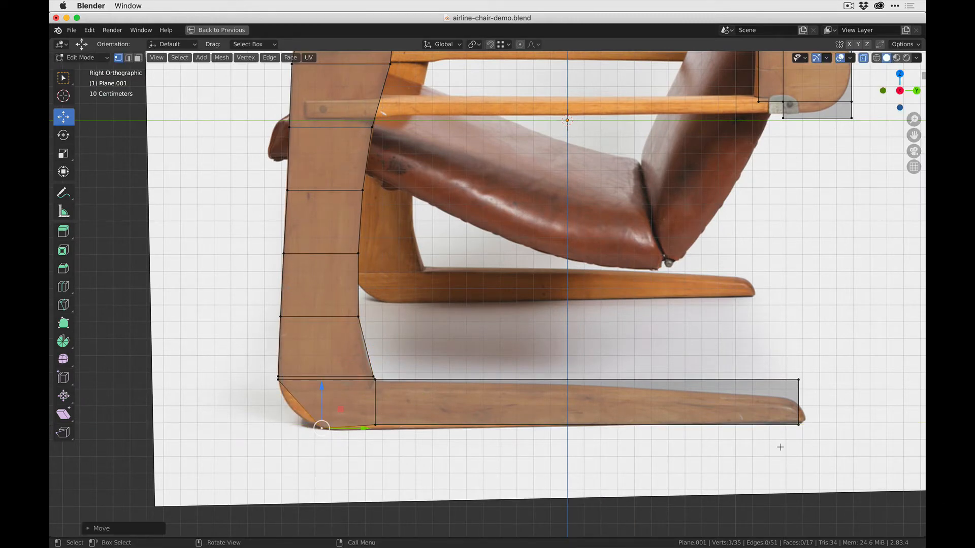
- Undo the shift of the foot's bottom edge and raise the bottom outer corner vertex along Z level with that edge
left_click(798, 425, "shift")
key("super+z")
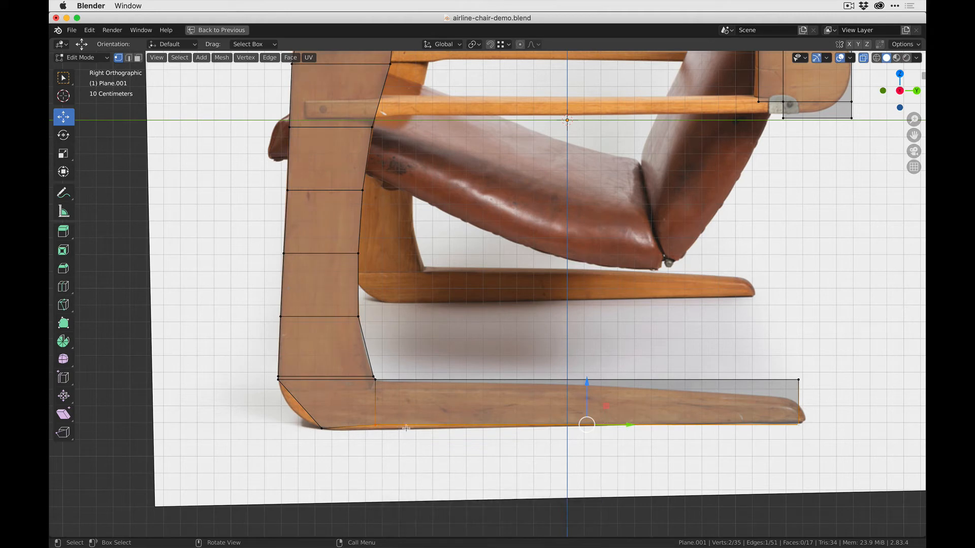
left_click(329, 427)
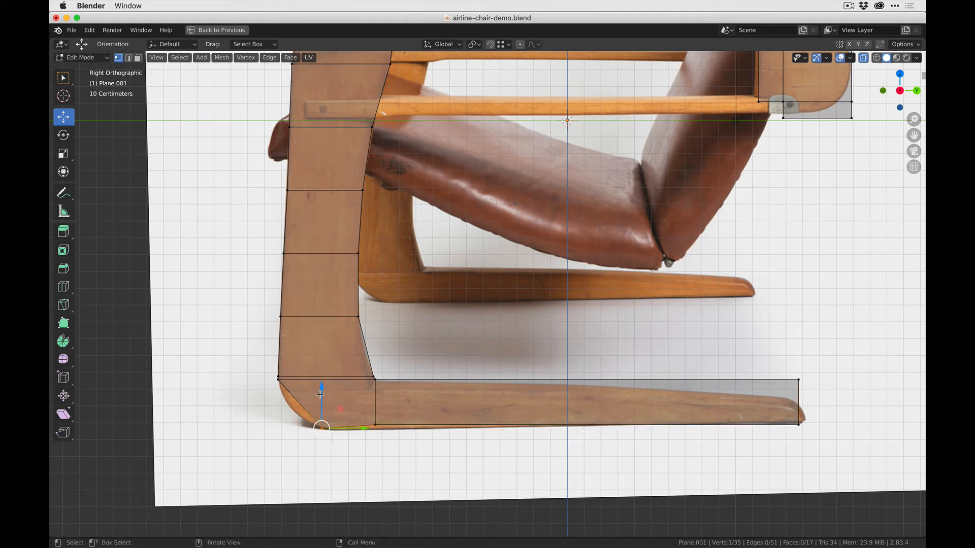
left_click_drag(320, 394, 321, 382)
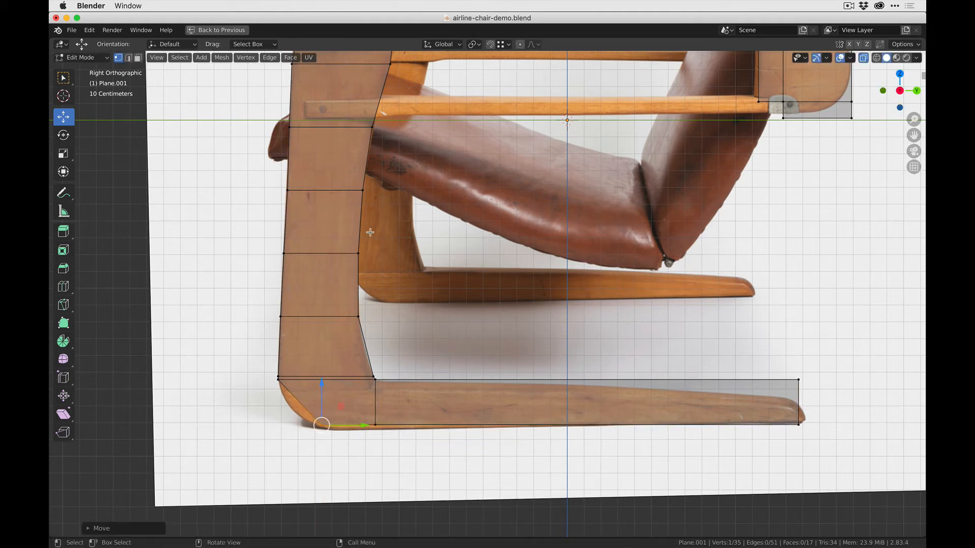
- Lower the foot tip's upper vertex to the wood's end and move its bottom vertex outward along Y to the tip
key("shift")
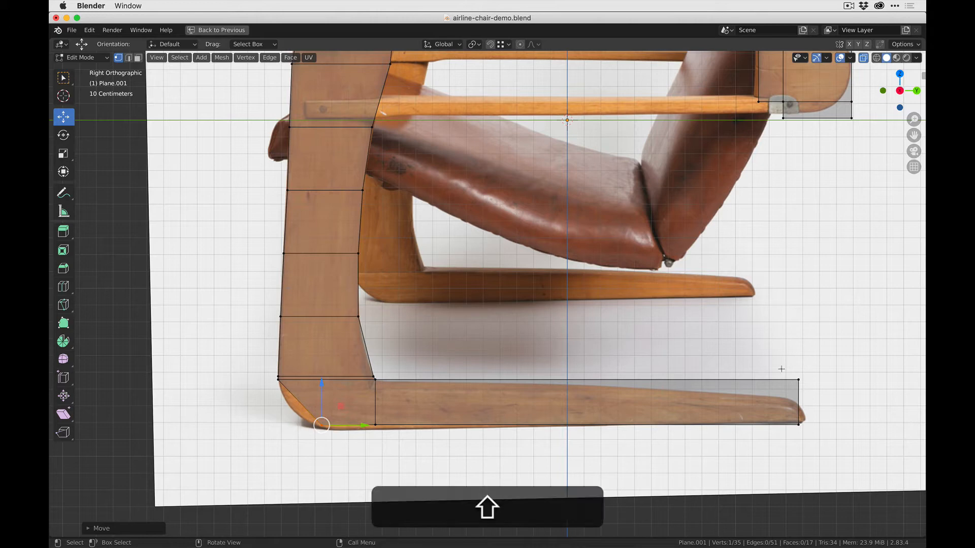
left_click(800, 380)
left_click_drag(799, 348, 804, 376)
left_click(799, 426)
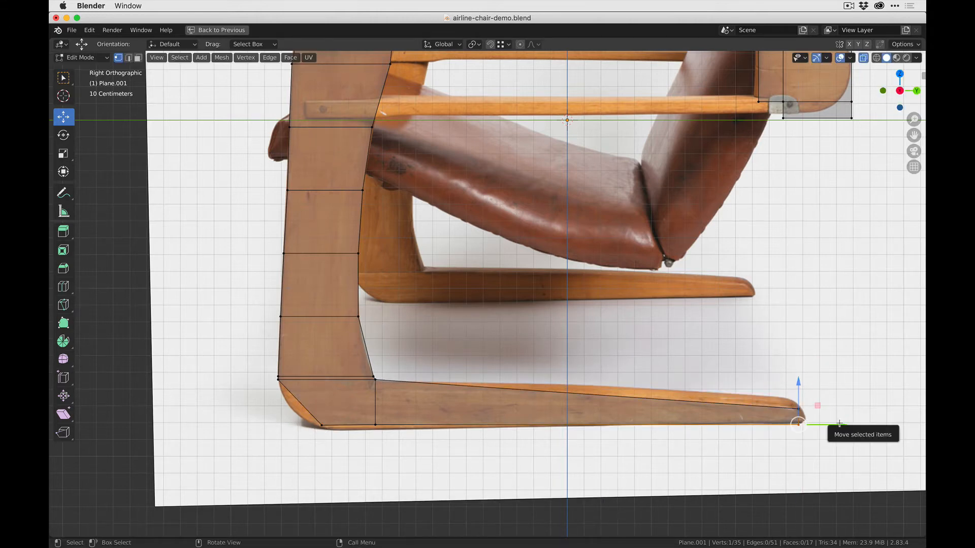
mouse_move(842, 425)
left_mouse_down()
mouse_move(850, 420)
mouse_move(831, 408)
left_mouse_up()
left_click(798, 408)
- Add a centered vertical loop cut across the foot and move its upper vertex up toward the wood's top edge
key("ctrl+r")
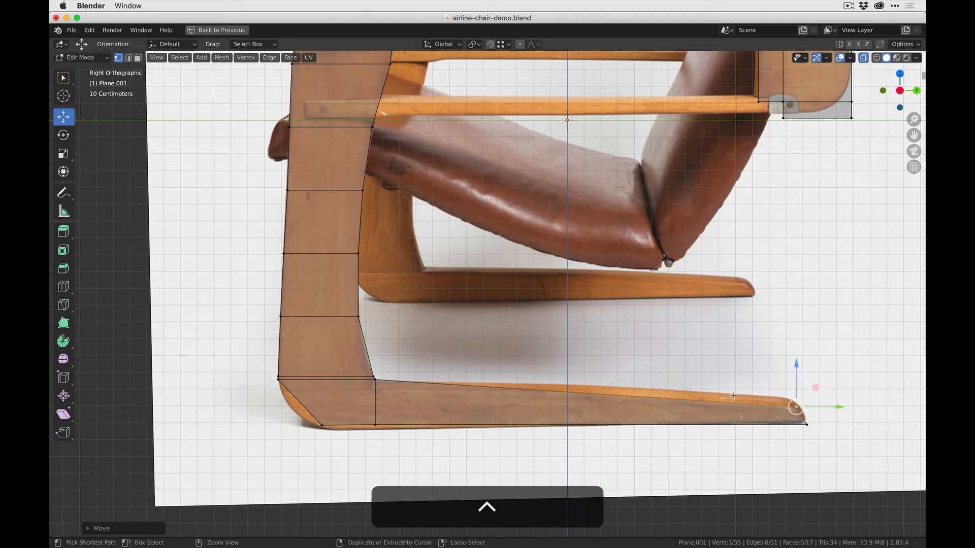
left_click(594, 428)
key("Escape")
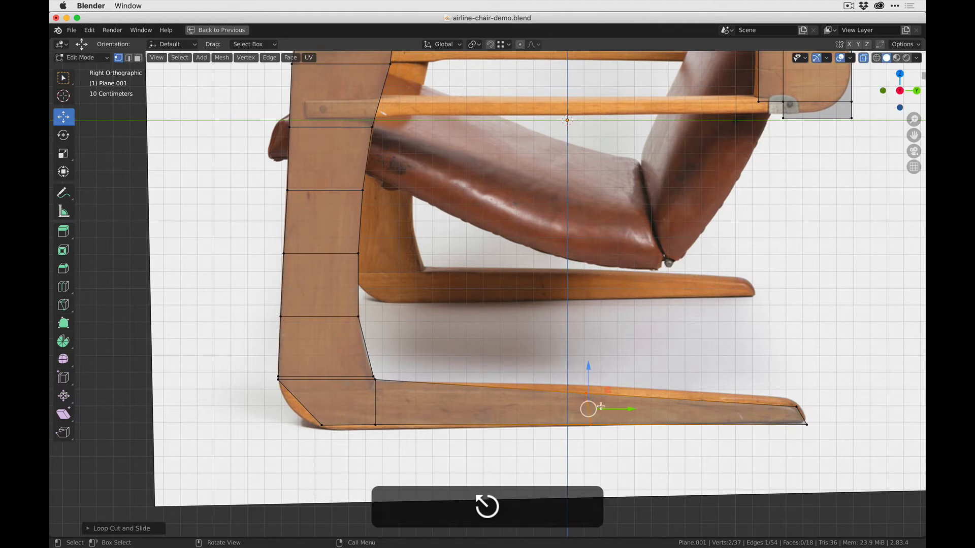
left_click(586, 392)
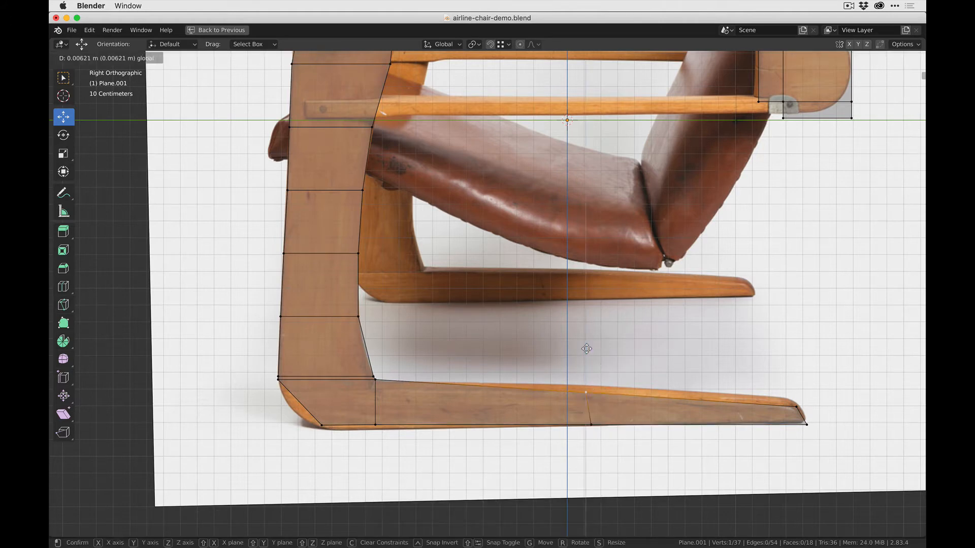
key("g")
left_click(586, 348)
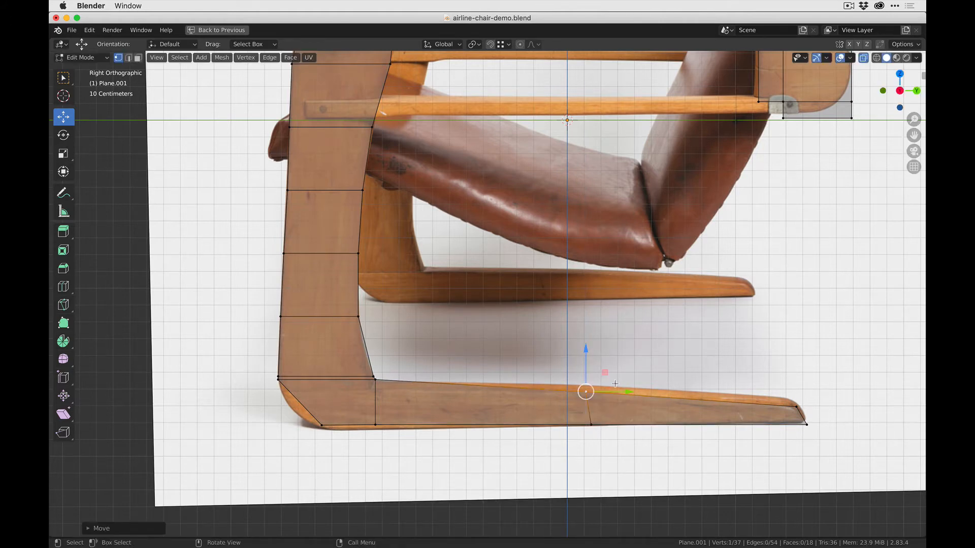
- Move the outer leg vertex just below the armrest outward and down to the start of the wood's rounded upper corner
scroll(424, 341, "up", 5, "shift")
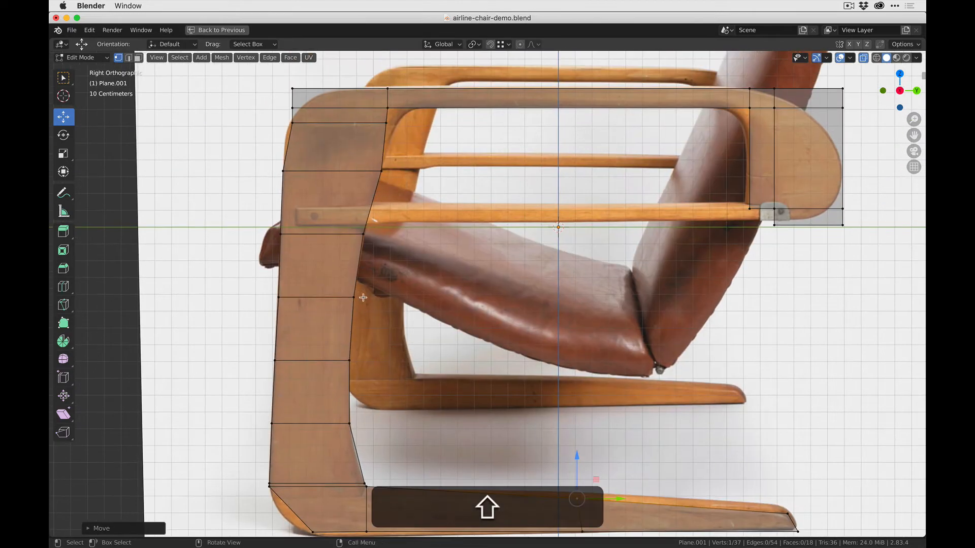
left_click(293, 123)
scroll(371, 325, "up", 4, "shift")
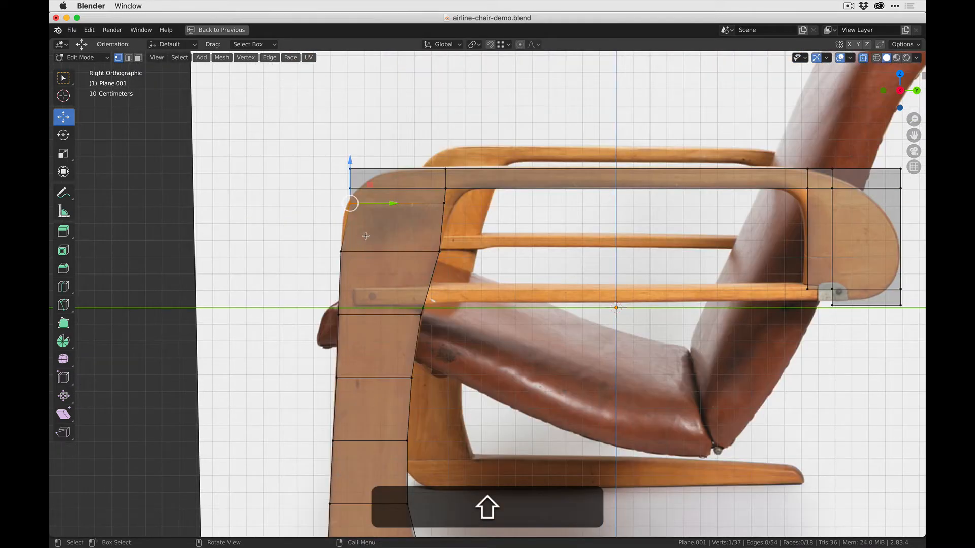
scroll(366, 236, "up", 3)
key("g")
left_click(357, 212)
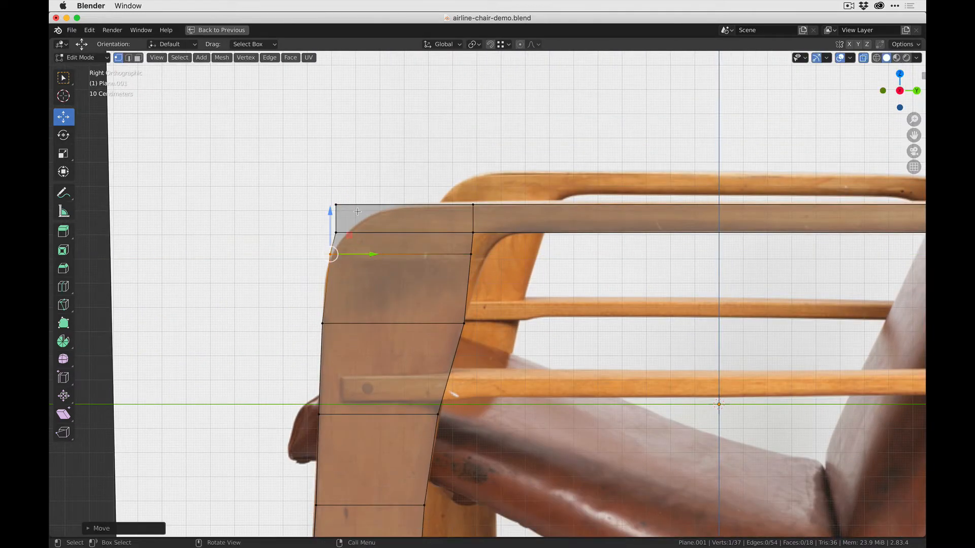
scroll(364, 257, "up", 2)
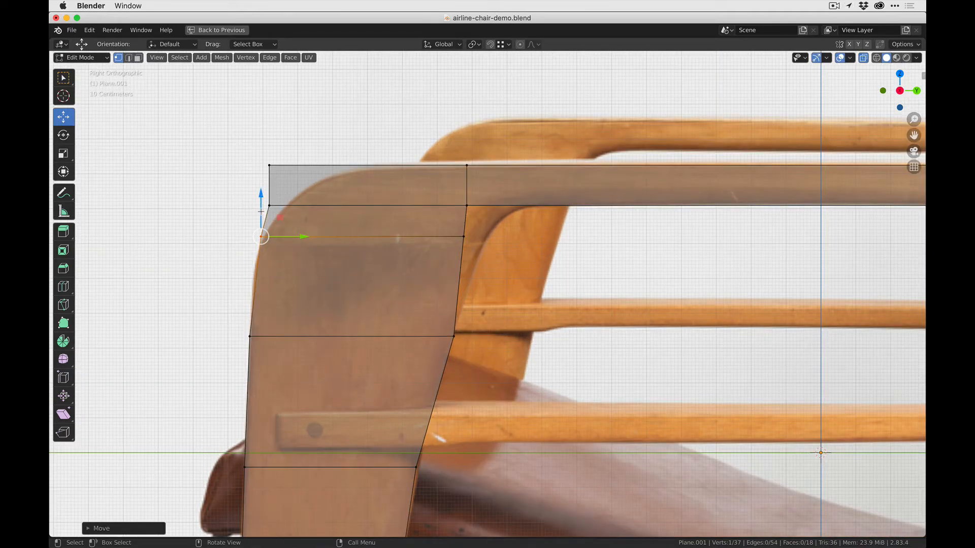
key("g")
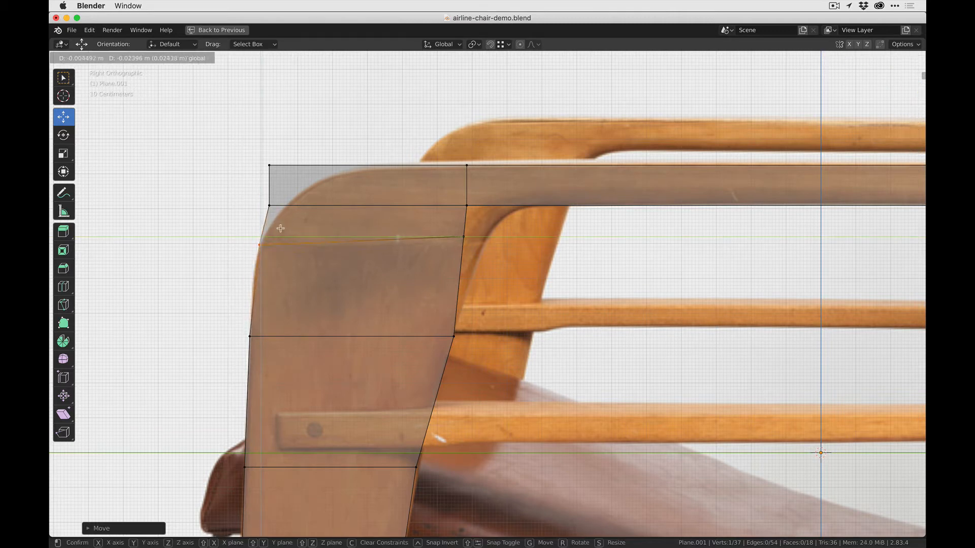
left_click(279, 227)
left_click_drag(261, 202, 261, 209)
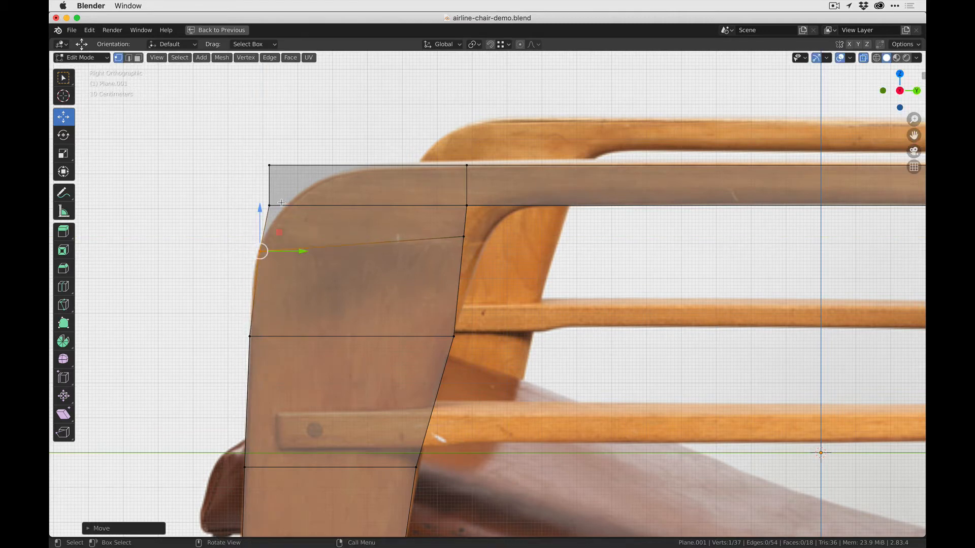
- Move the armrest's top outer corner vertex and the vertex beneath it inward onto the curve of the wood's rounded corner
left_click(269, 160)
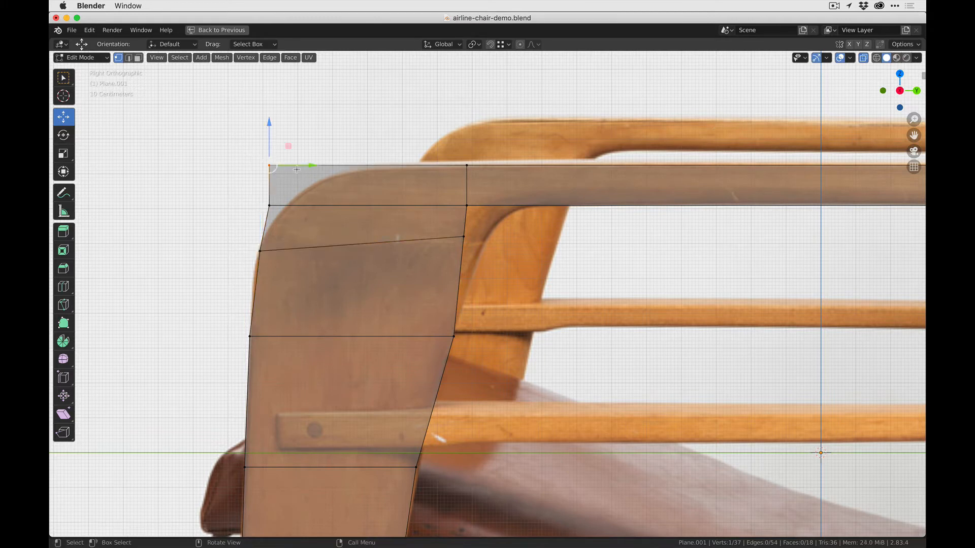
left_click_drag(290, 147, 379, 151)
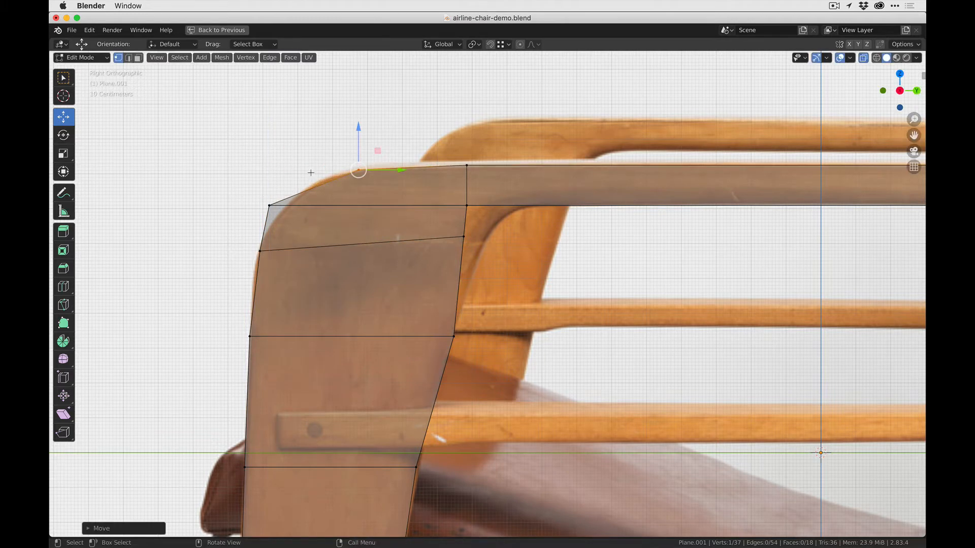
left_click_drag(263, 190, 299, 217)
key("g")
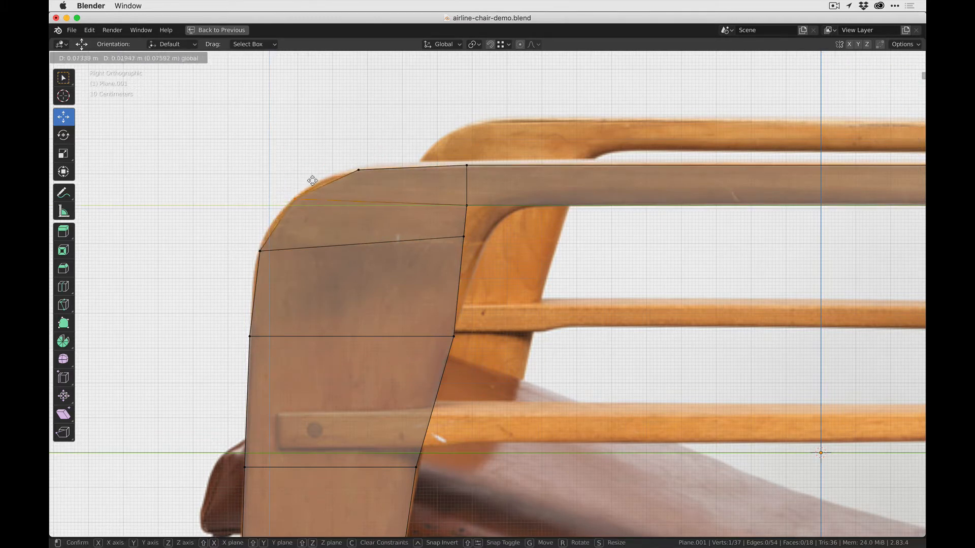
left_click(309, 182)
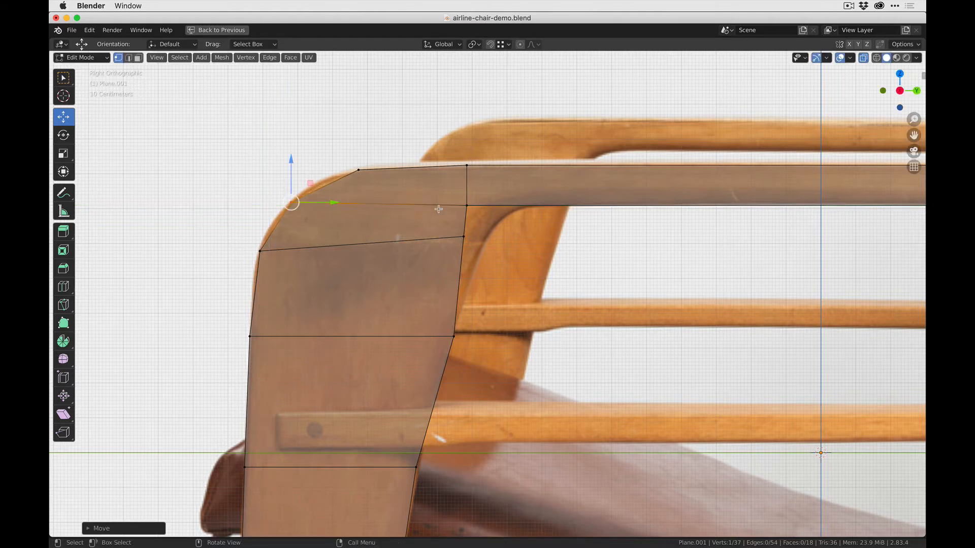
- Move the two inner corner vertices under the armrest along positive Y, with an extra shift for the upper one, to follow the wood's curve
left_click_drag(495, 251, 456, 202)
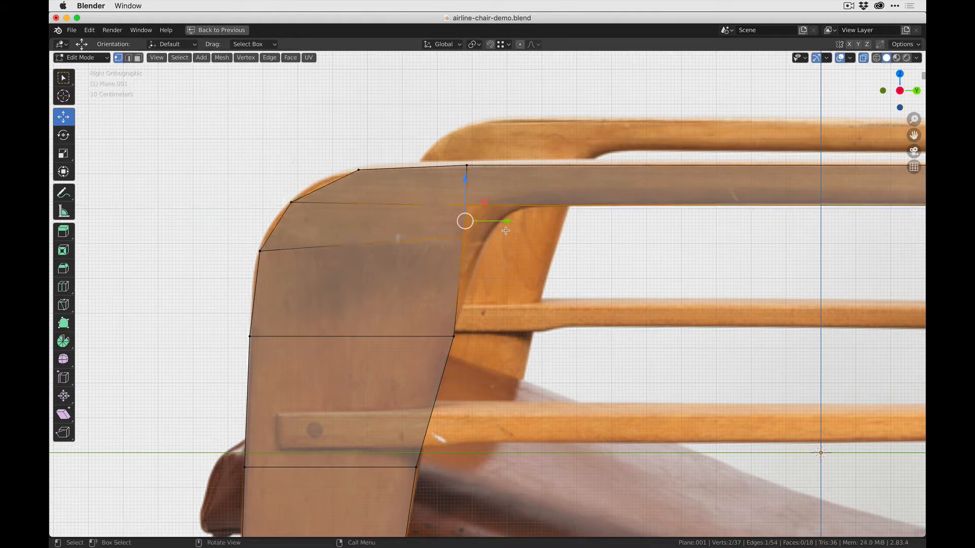
key("g")
left_click(531, 216)
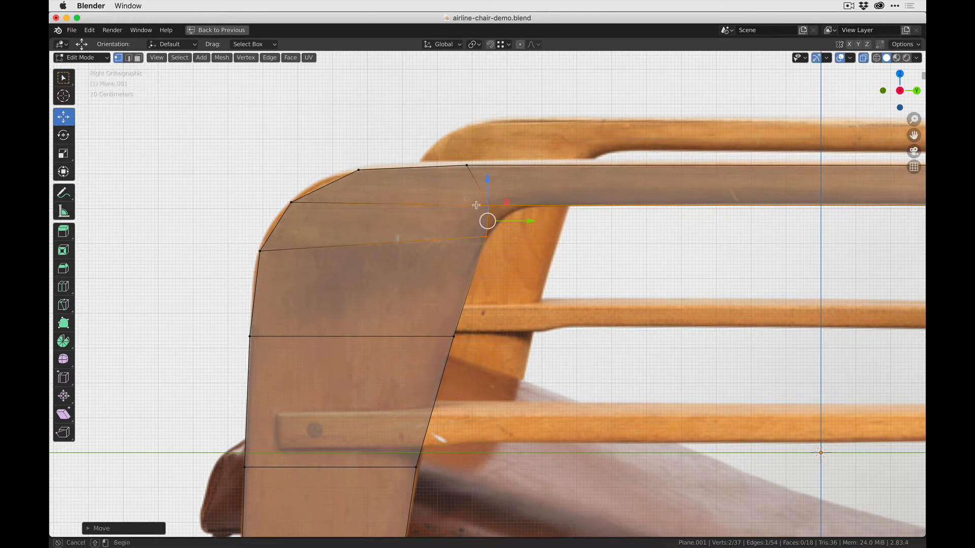
left_click(488, 205)
key("g")
key("y")
left_click(575, 205)
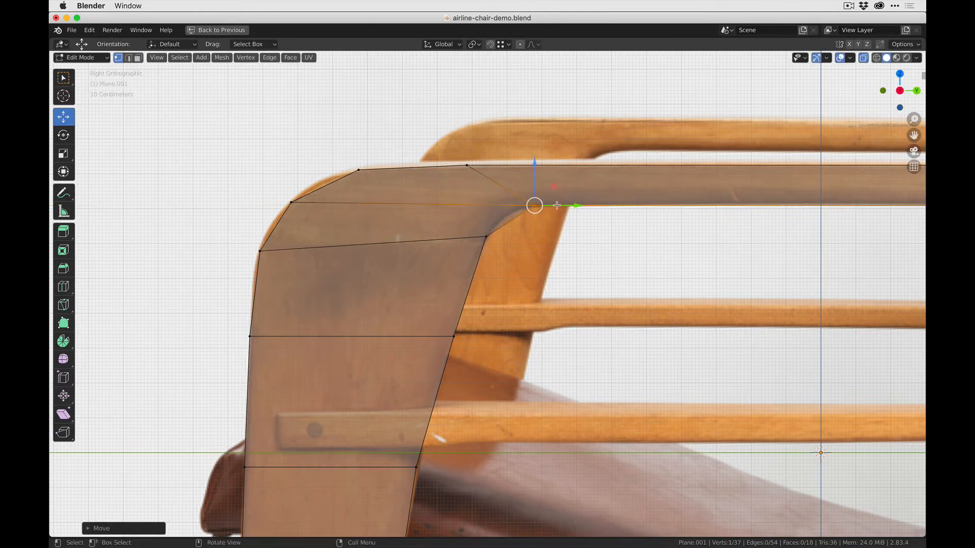
- Move the armrest's top-edge vertex near the leg along positive Y until it sits above the inner corner vertex
left_click(466, 165)
key("g")
key("y")
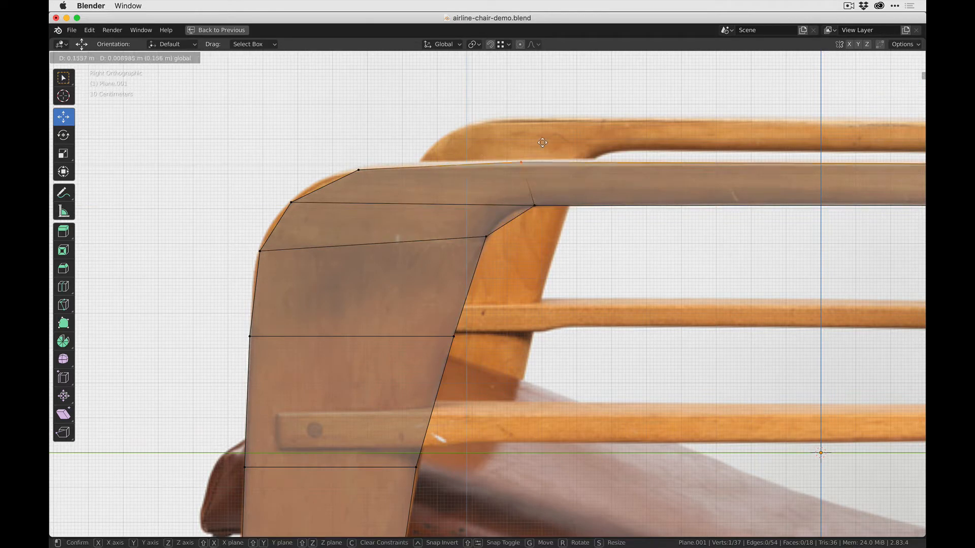
left_click(549, 146)
scroll(549, 146, "down", 4)
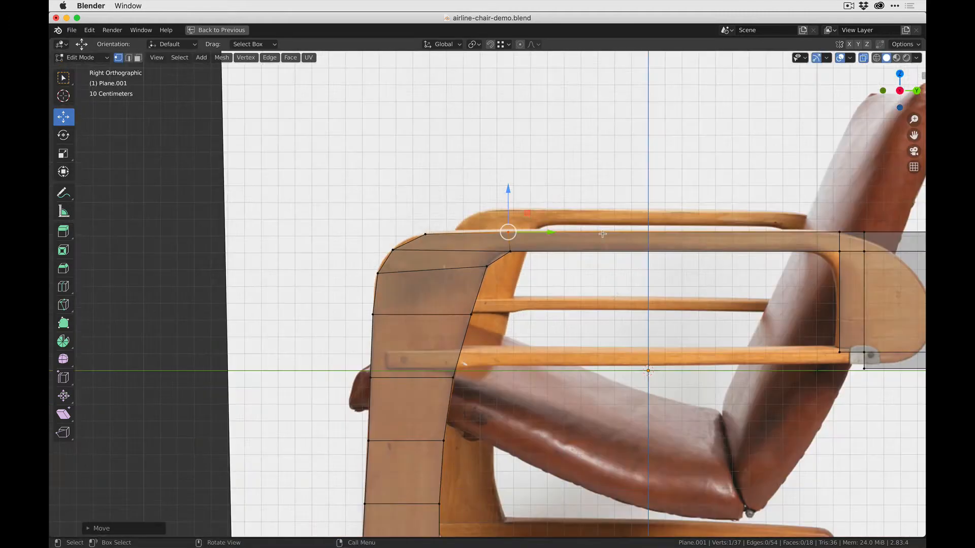
- Move the rear section's inner edge along negative Y onto the wood's inside edge and raise its lower edge loop to the metal bracket's top
scroll(325, 266, "up", 4)
middle_click_drag(761, 219, 543, 180, "shift")
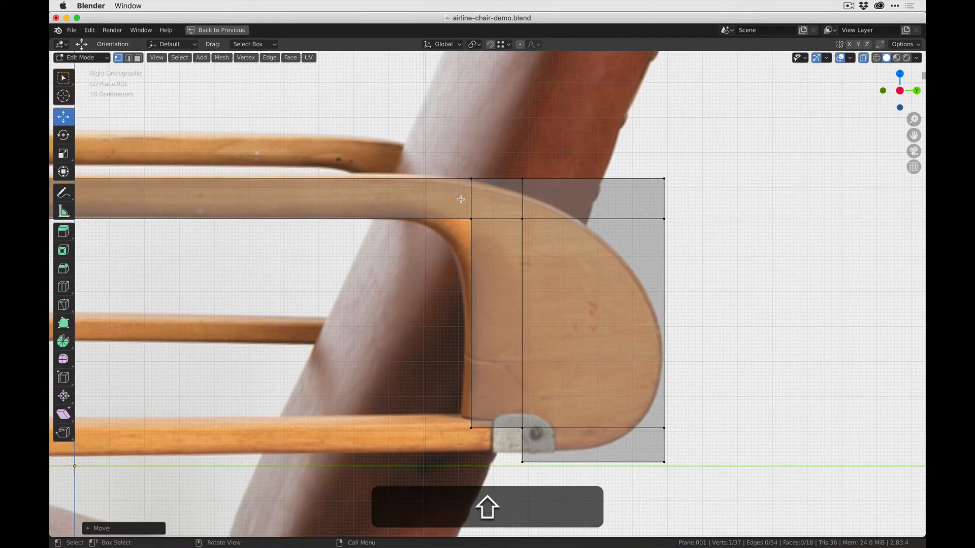
left_click(471, 428, "shift")
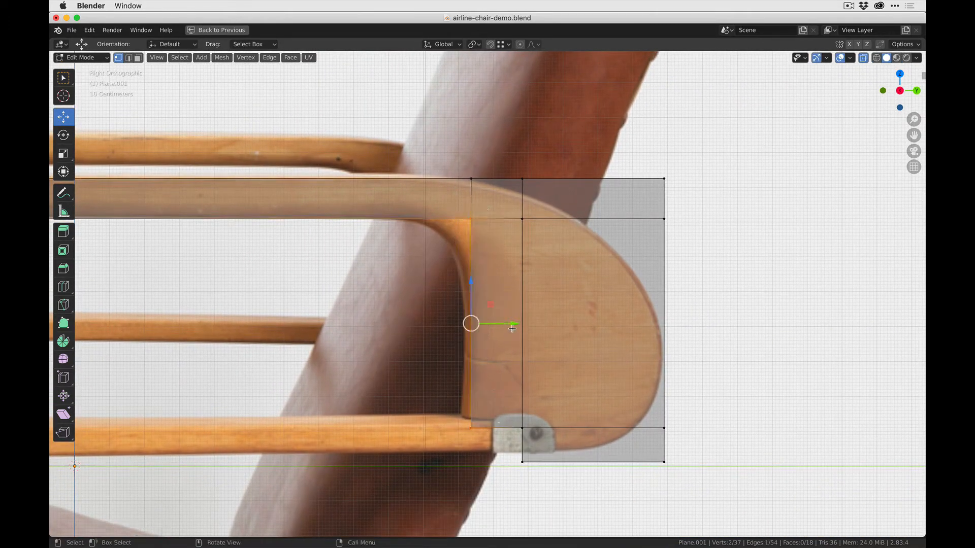
left_click_drag(511, 328, 500, 329)
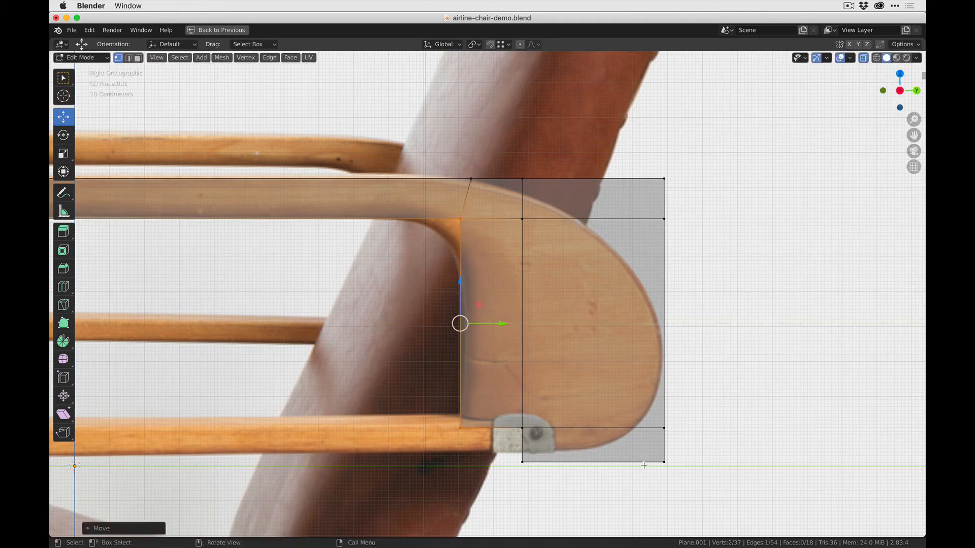
left_click(503, 426, "alt")
left_click_drag(549, 389, 547, 379)
left_click(463, 217)
left_click_drag(476, 202, 436, 202)
key("super+z")
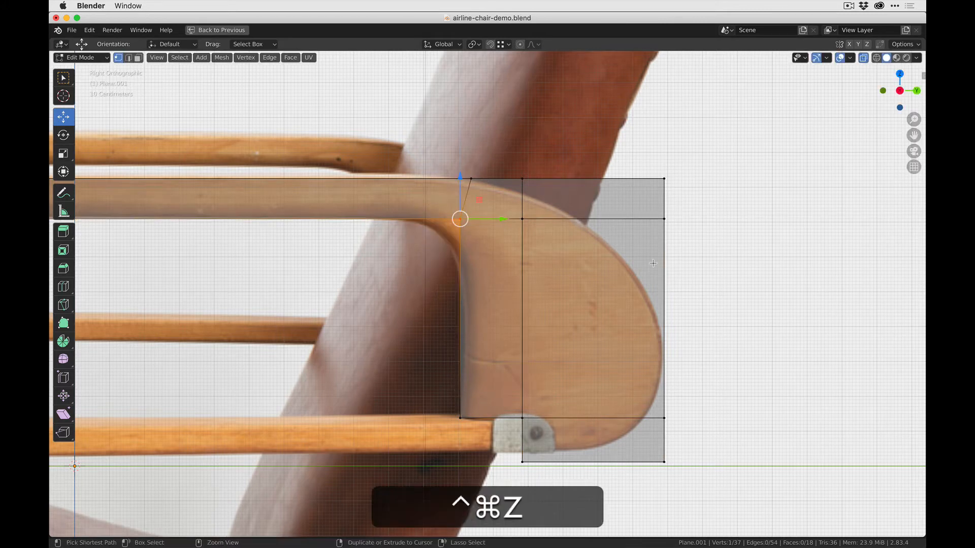
- Add a loop cut across the rear section slightly below the armrest's underside, where the wood's inner curve ends
key("ctrl+r")
left_click(527, 314)
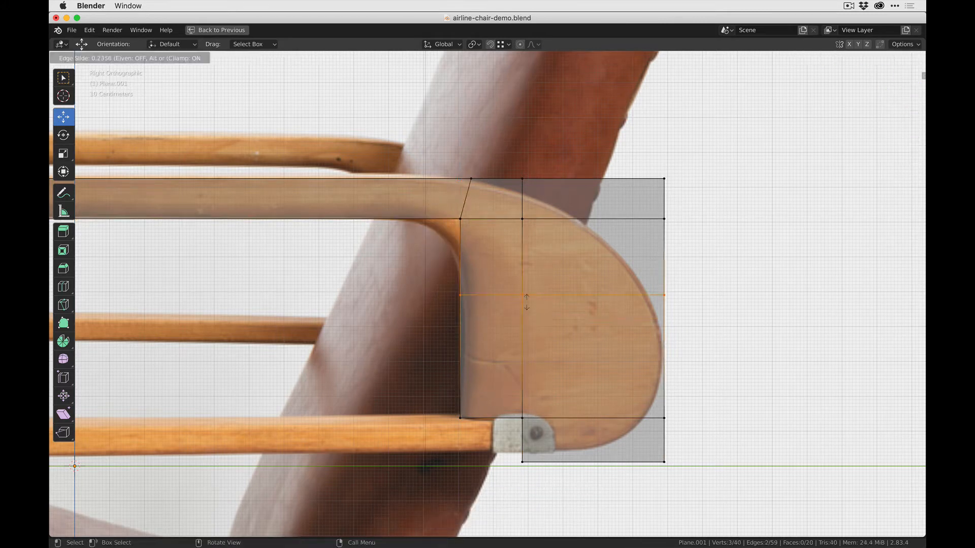
left_click(528, 264)
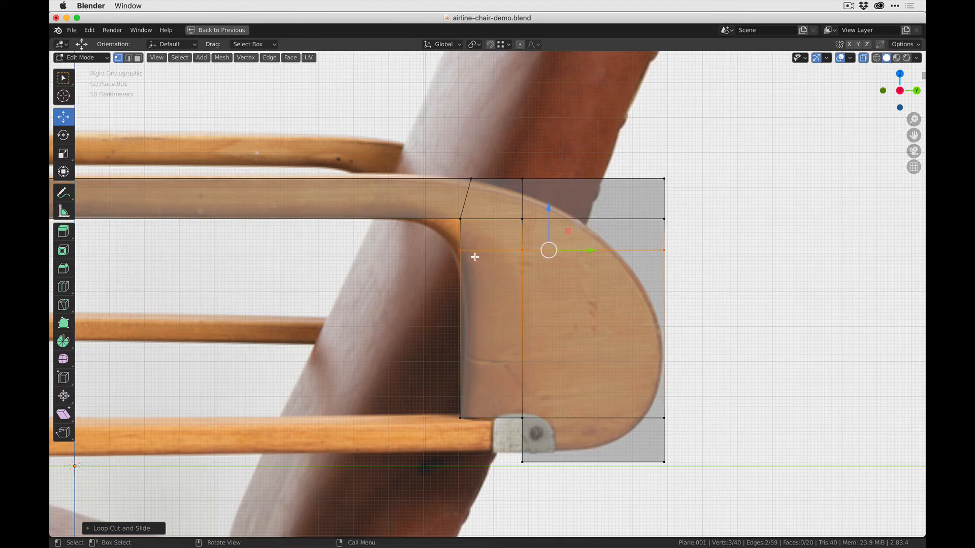
- Move the rear inner corner vertex, the top-edge vertex above it and the next top-edge vertex along negative Y to open the inner curve
left_click(460, 219)
key("g")
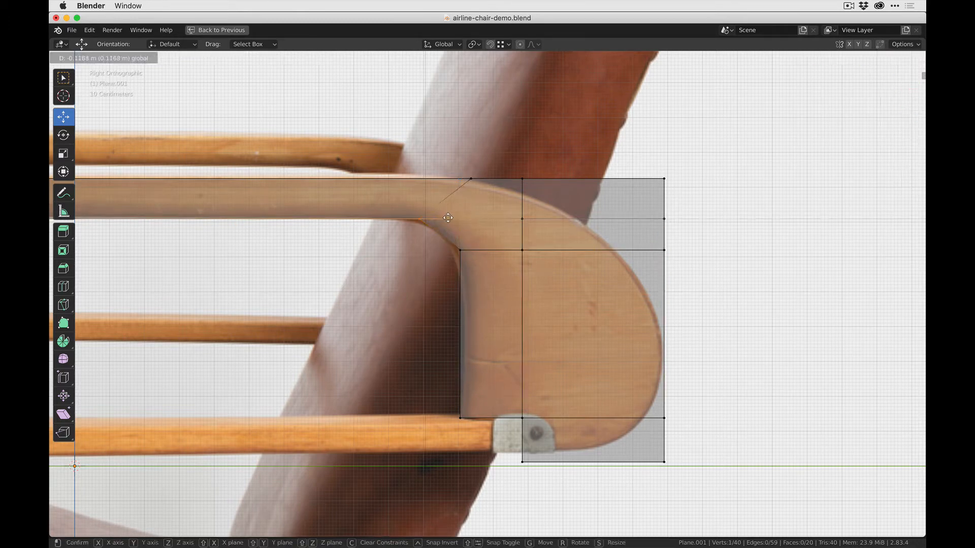
left_click_drag(437, 217, 432, 217)
left_click(471, 178)
left_click_drag(509, 183, 438, 184)
left_click(522, 178)
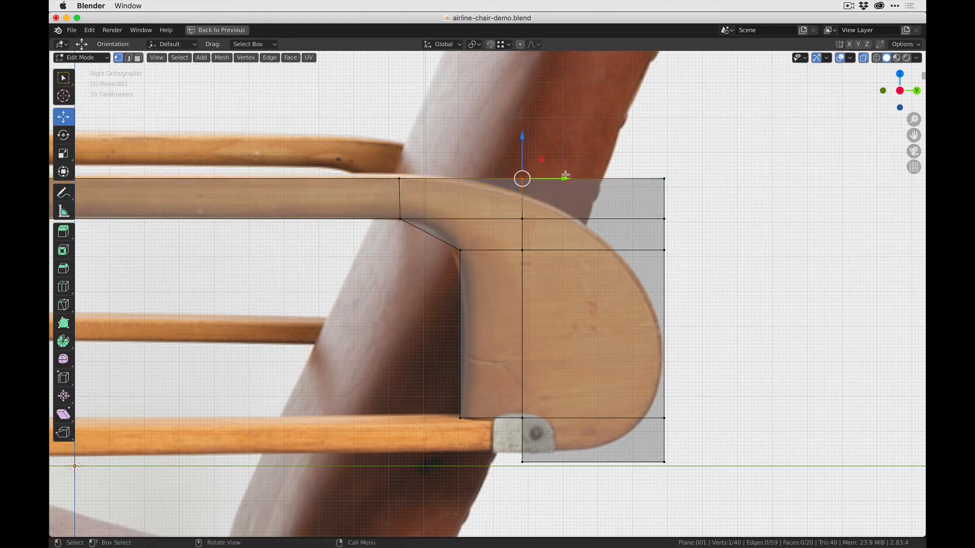
left_click_drag(549, 179, 534, 189)
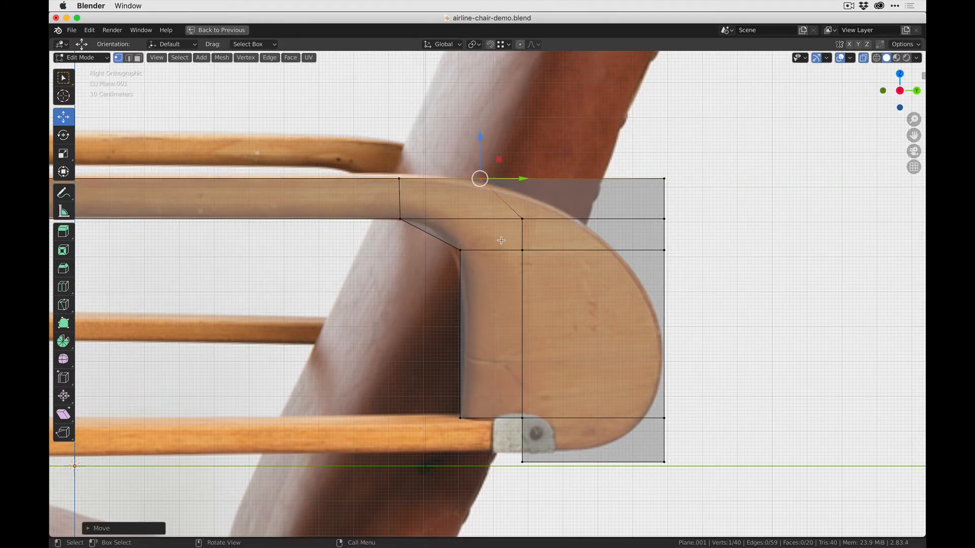
- Move the three upper outer vertices of the rear section along negative Y onto the wood's curve, shifting the upper two further inward
left_click_drag(631, 256, 691, 170)
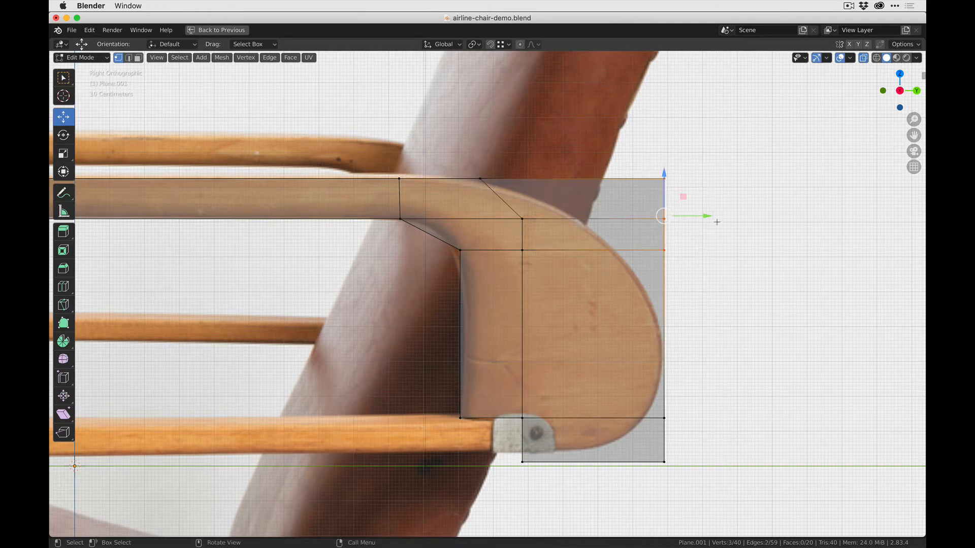
left_click_drag(704, 214, 569, 173)
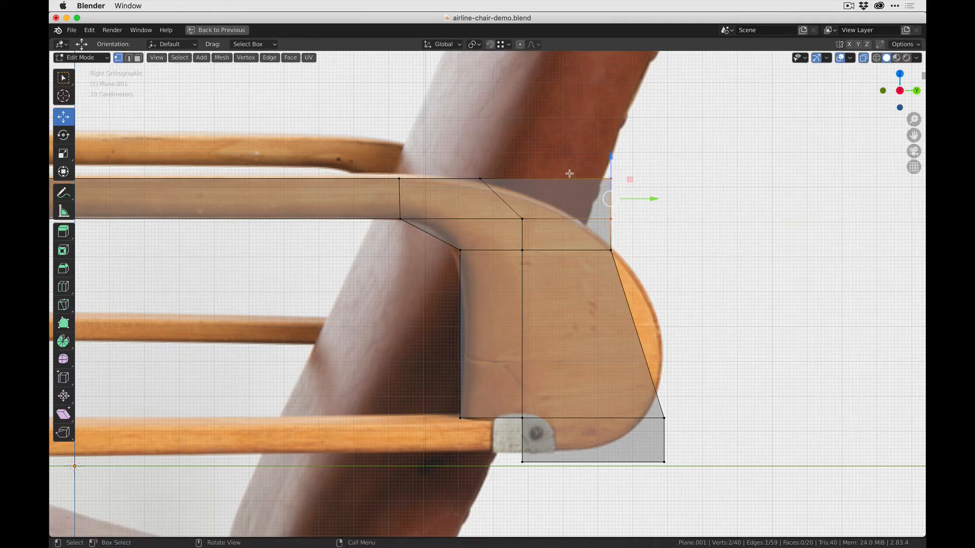
left_click_drag(649, 198, 609, 196)
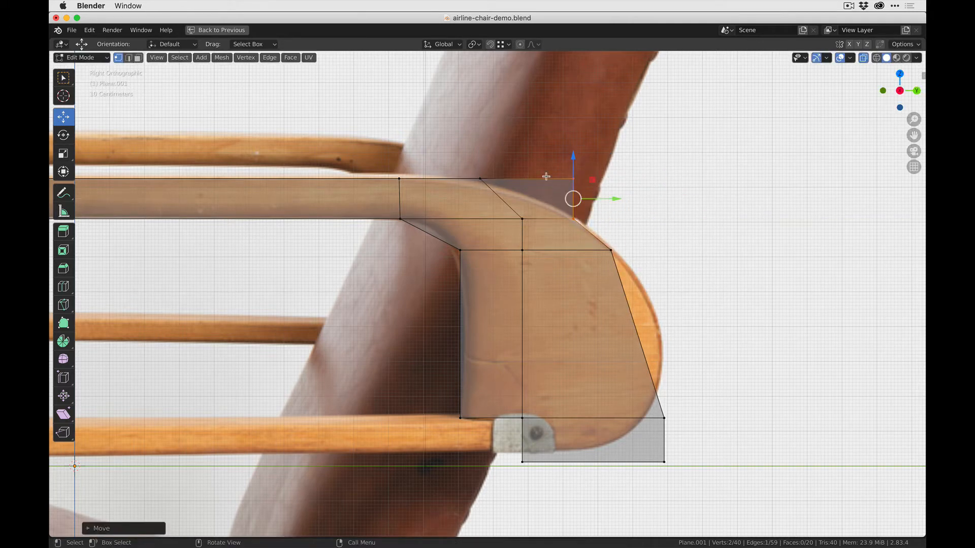
- Move the rear top corner vertex along negative Y, then shift it and its top-edge neighbour together toward the start of the outer curve
left_click(574, 178)
key("g")
key("y")
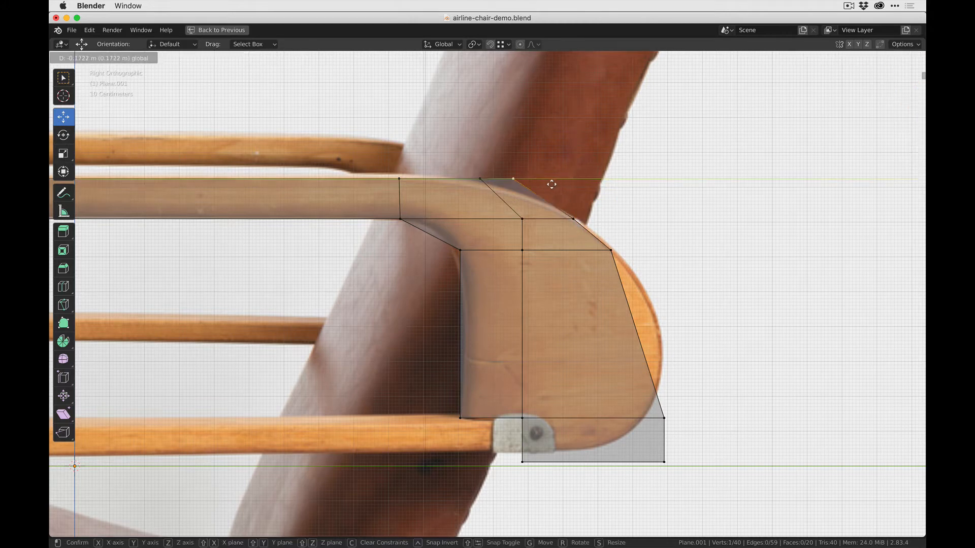
left_click_drag(551, 184, 550, 184)
mouse_move(471, 169)
left_mouse_down()
mouse_move(560, 189)
mouse_move(482, 182)
left_mouse_up()
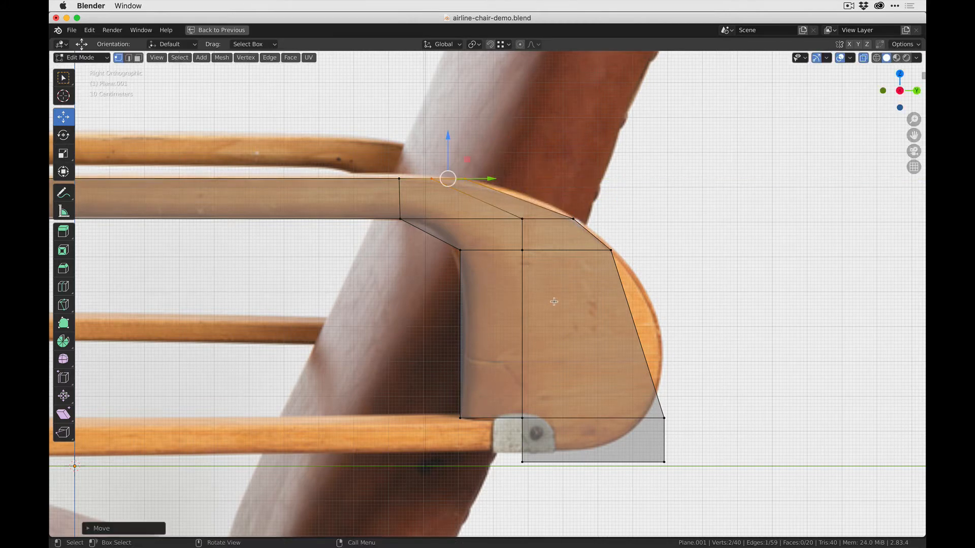
- Raise the rear section's bottom edge to the wood's underside and move its lower outer vertices inward along Y onto the rounded corner
left_click_drag(688, 477, 502, 443)
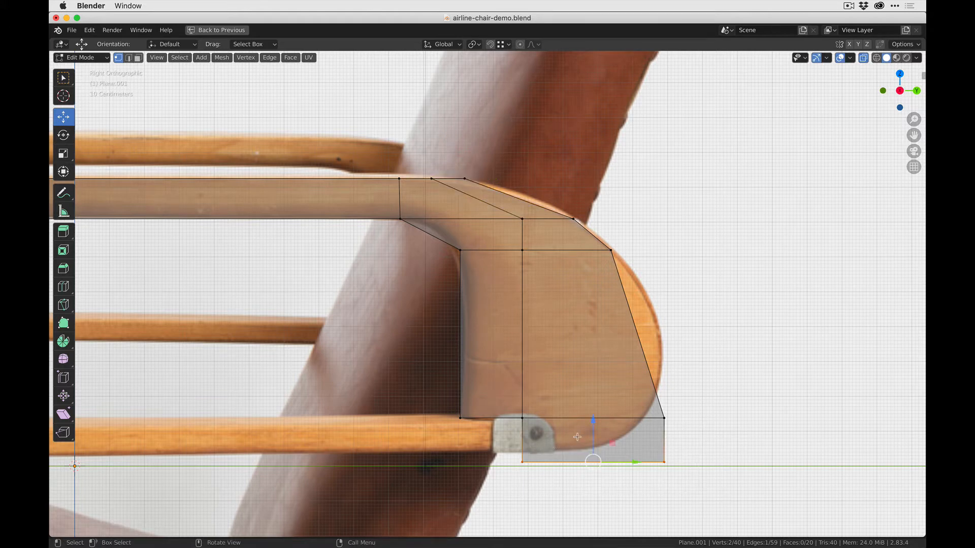
left_click_drag(595, 422, 596, 409)
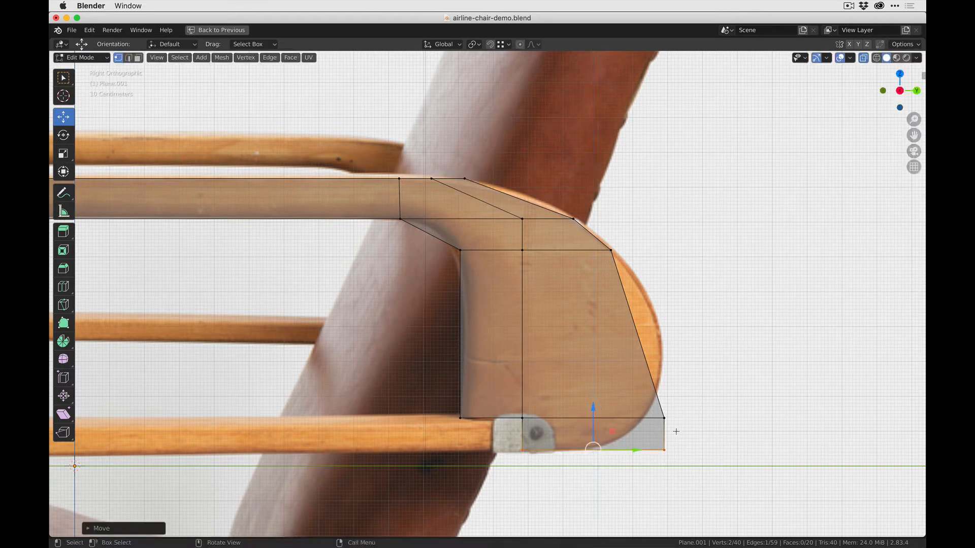
left_click_drag(689, 467, 650, 393)
left_click_drag(701, 432, 685, 413)
left_click(591, 417)
- Add two loop cuts across the rear section and move their outer vertices along positive Y onto the wood's rounded end
key("ctrl+r")
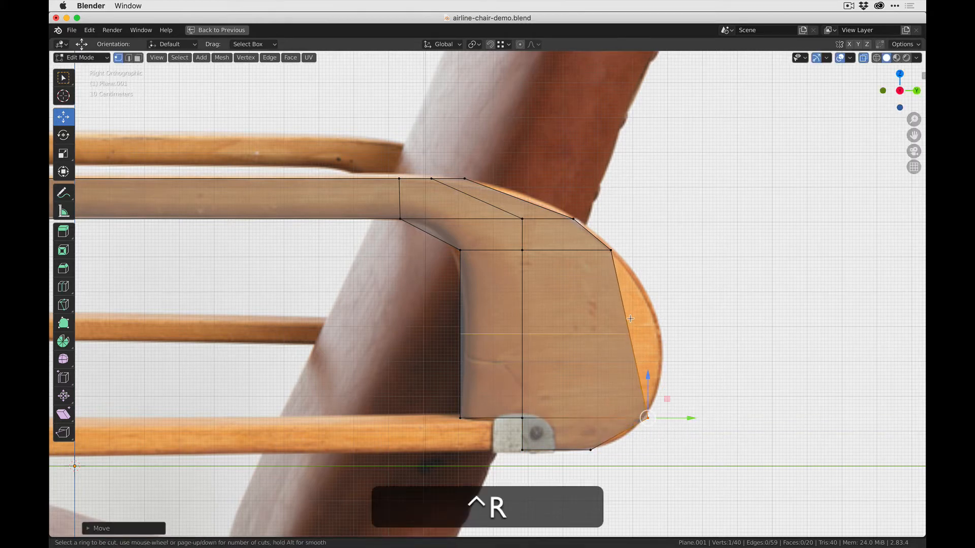
scroll(611, 336, "up", 1)
left_click(610, 336)
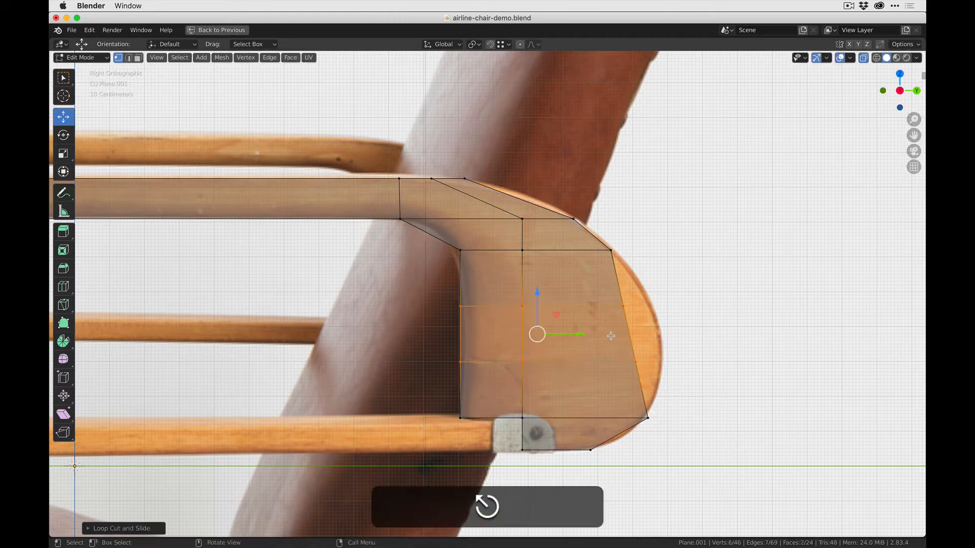
left_click_drag(656, 284, 619, 384)
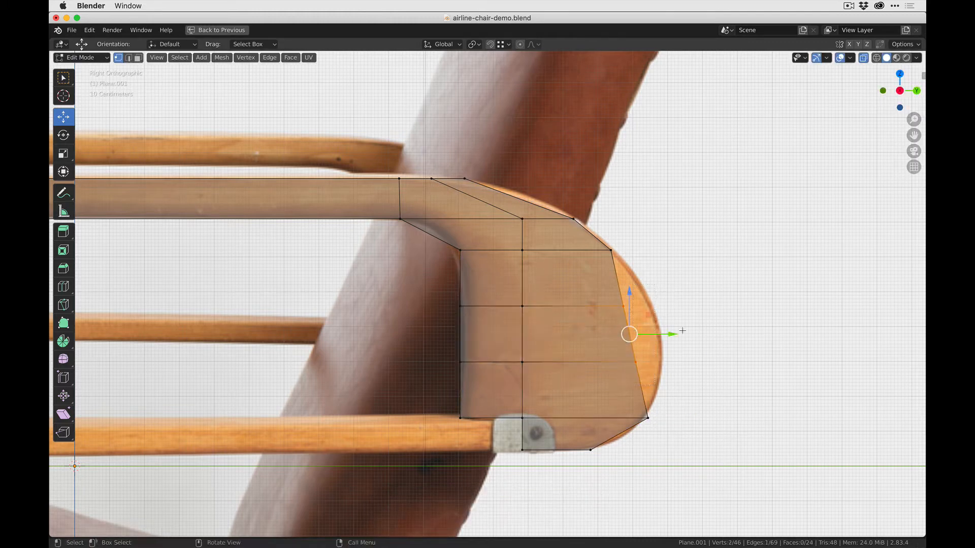
left_click_drag(668, 333, 702, 331)
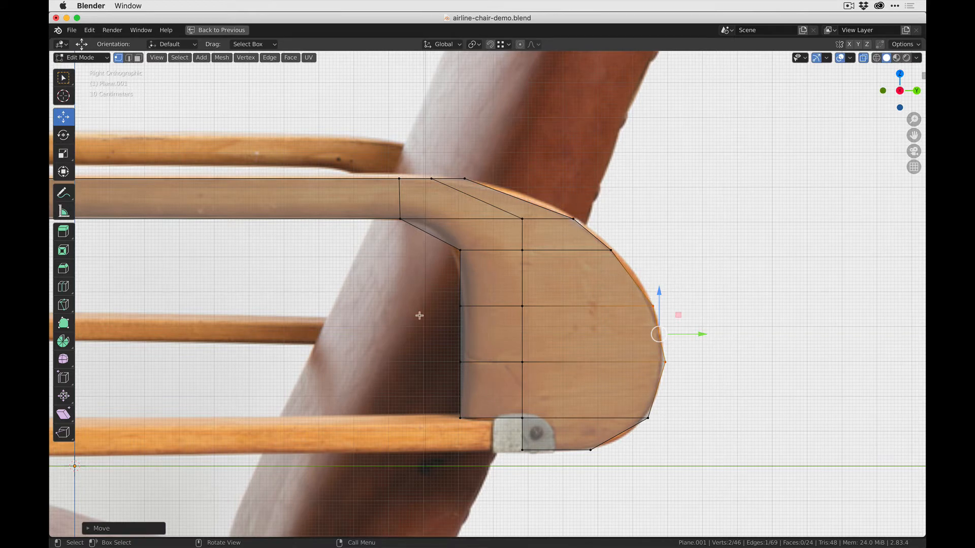
- Check the frame outline against the reference from armrest to foot, and inspect its flat shape in Object Mode from an angle
scroll(558, 301, "down", 2)
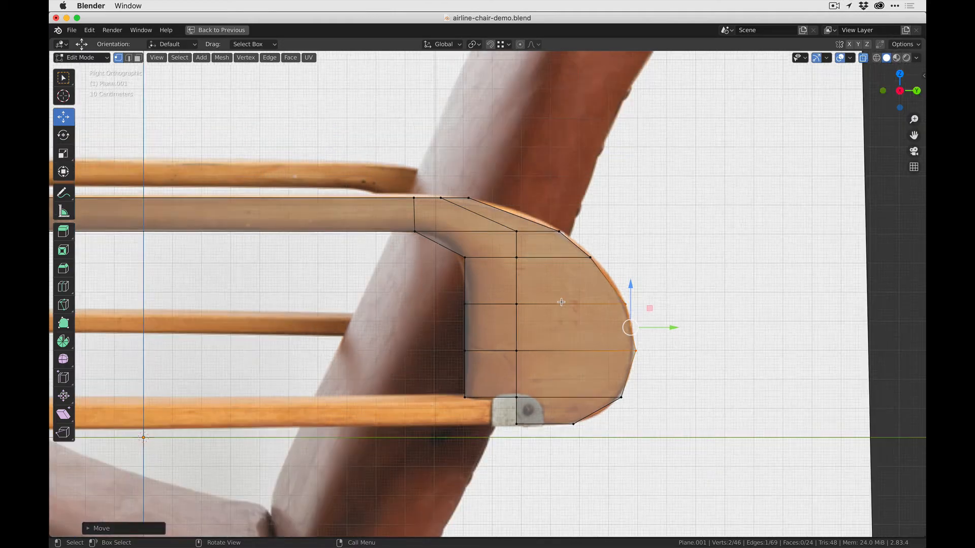
middle_click_drag(559, 301, 826, 249, "shift")
middle_click_drag(464, 276, 564, 108, "shift")
scroll(563, 108, "down", 2)
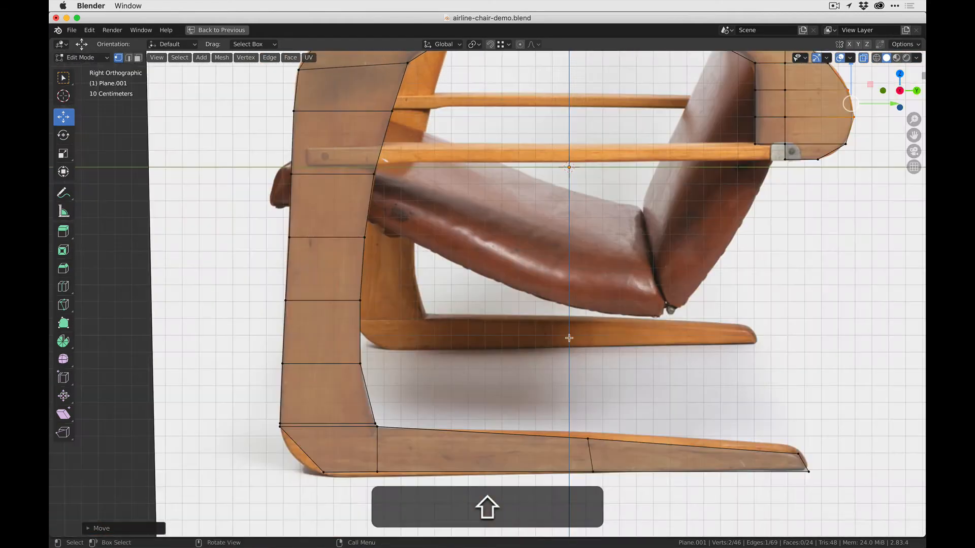
middle_click_drag(406, 471, 292, 412, "shift")
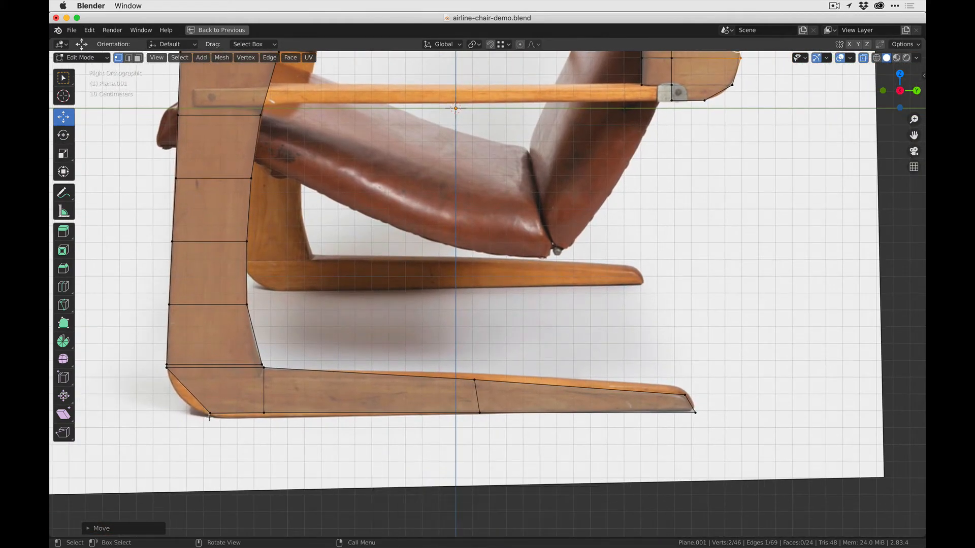
middle_click_drag(407, 220, 362, 328, "shift")
middle_click_drag(606, 158, 573, 218, "shift")
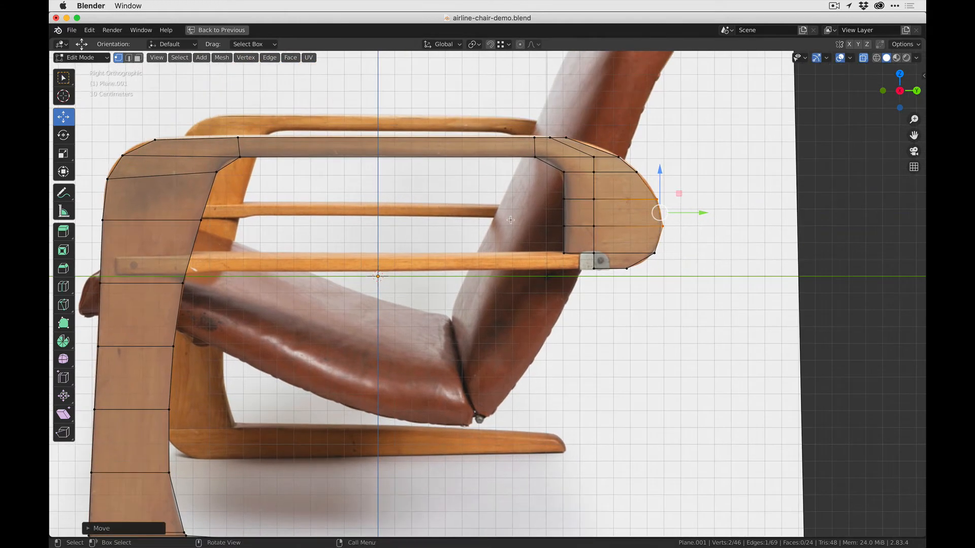
scroll(432, 311, "down", 2)
key("Tab")
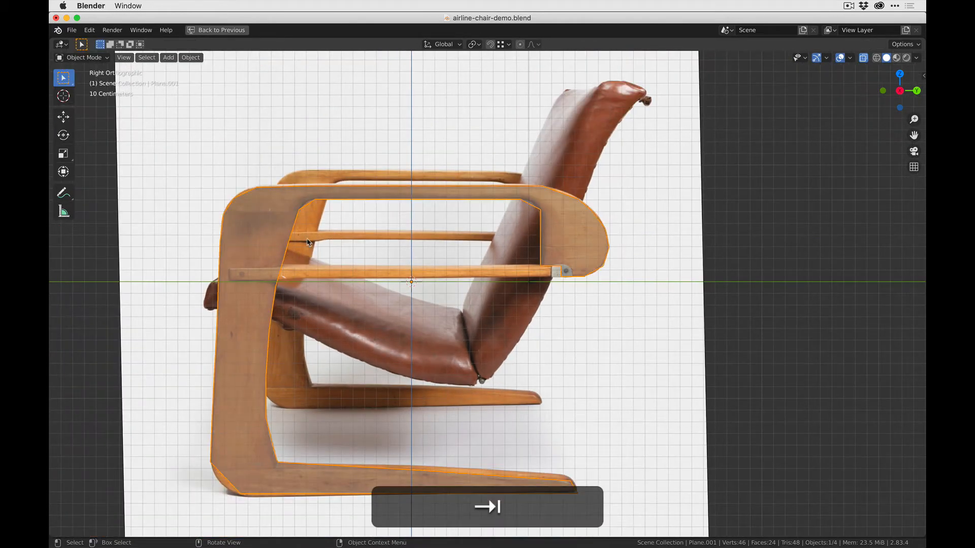
middle_click_drag(394, 190, 509, 196)
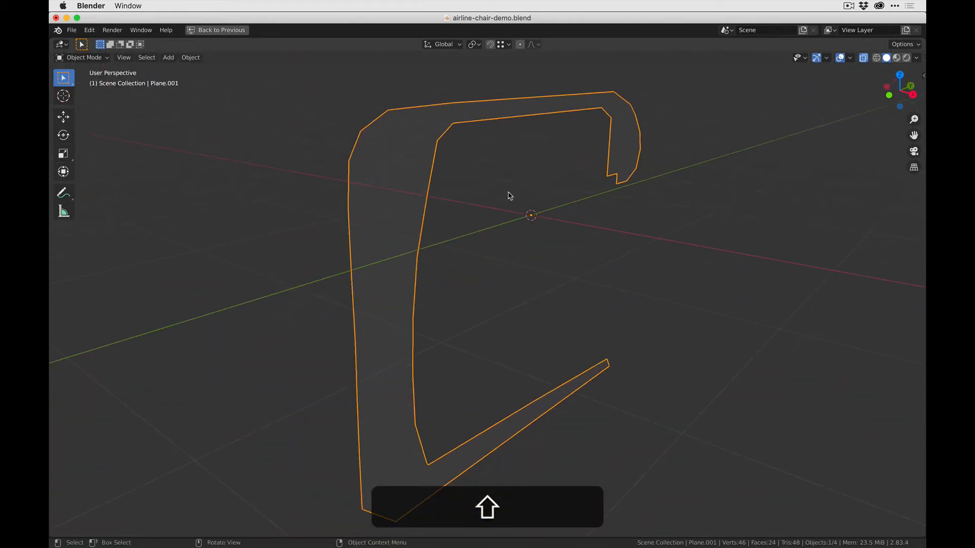
scroll(428, 211, "down", 1)
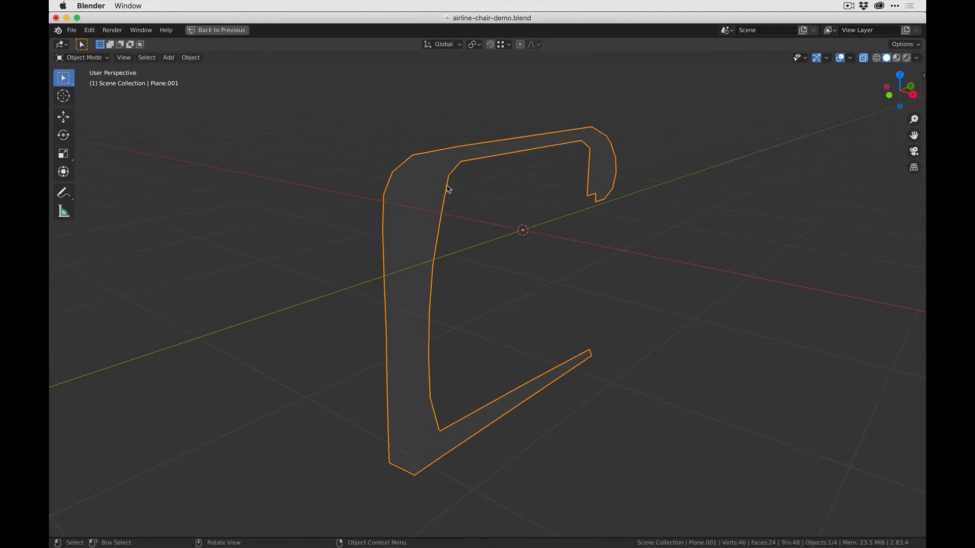
mouse_move(446, 187)
middle_mouse_down()
mouse_move(648, 189)
mouse_move(607, 205)
mouse_move(456, 201)
middle_mouse_up()
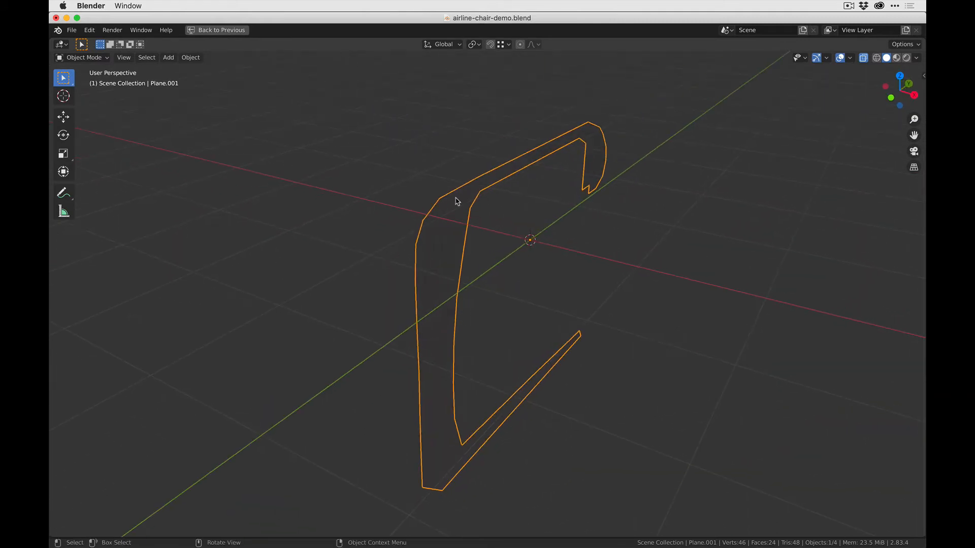
- Switch to Finder, preview the angled chair photo in the references folder to examine the wood's thickness, and return to Blender
key("super+Tab")
key("super+Tab")
key("super+Tab")
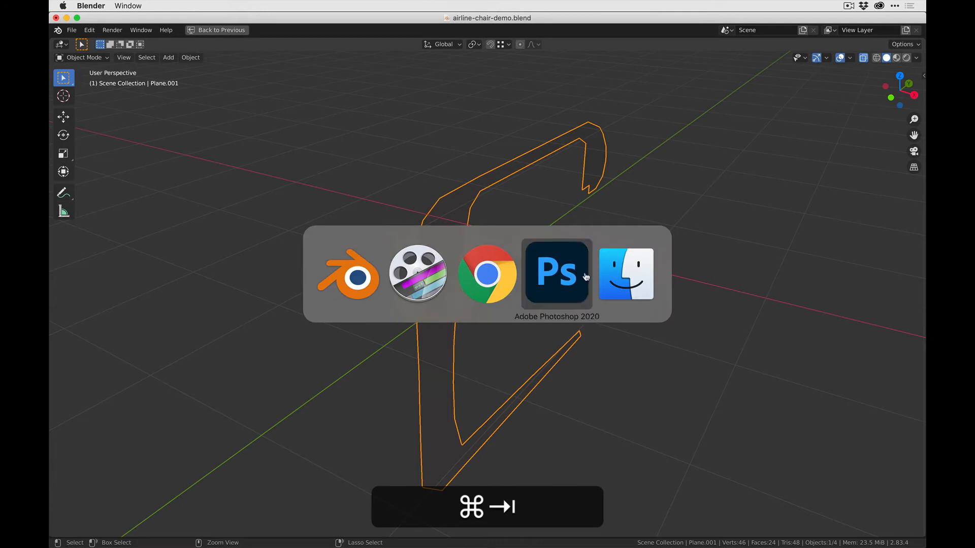
left_click(765, 216)
left_click(706, 172)
key("space")
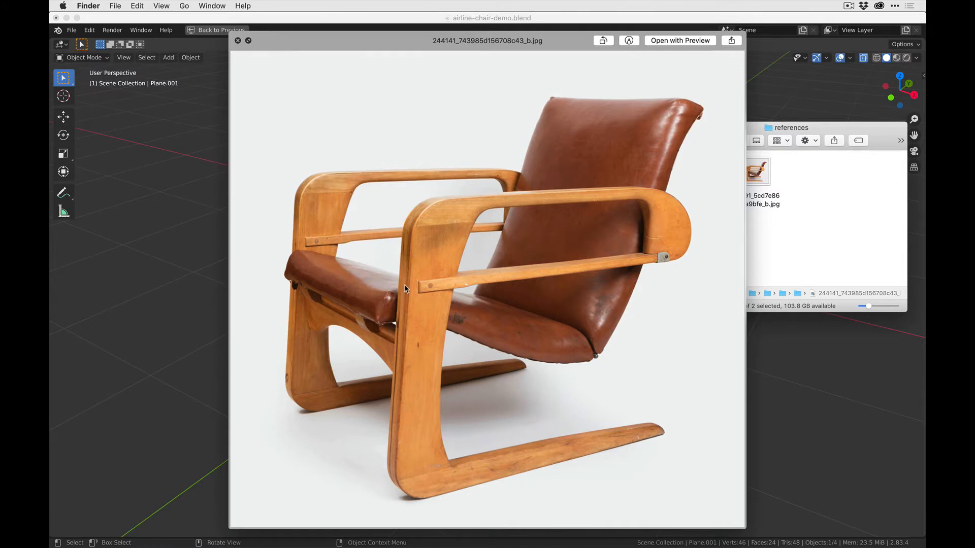
key("space")
key("super+Tab")
- Extrude all faces of the side frame about 0.1 m along negative X to give the wood thickness
key("Tab")
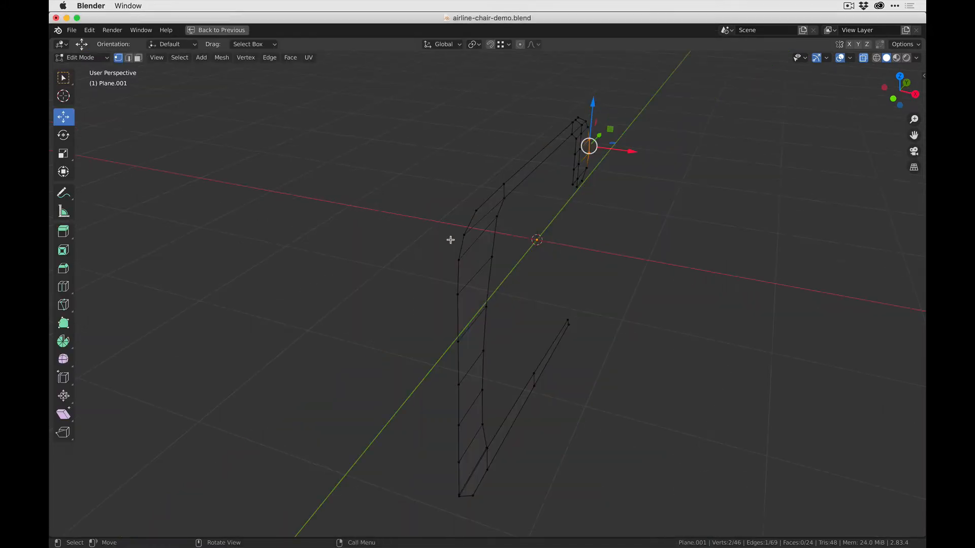
key("3")
key("a")
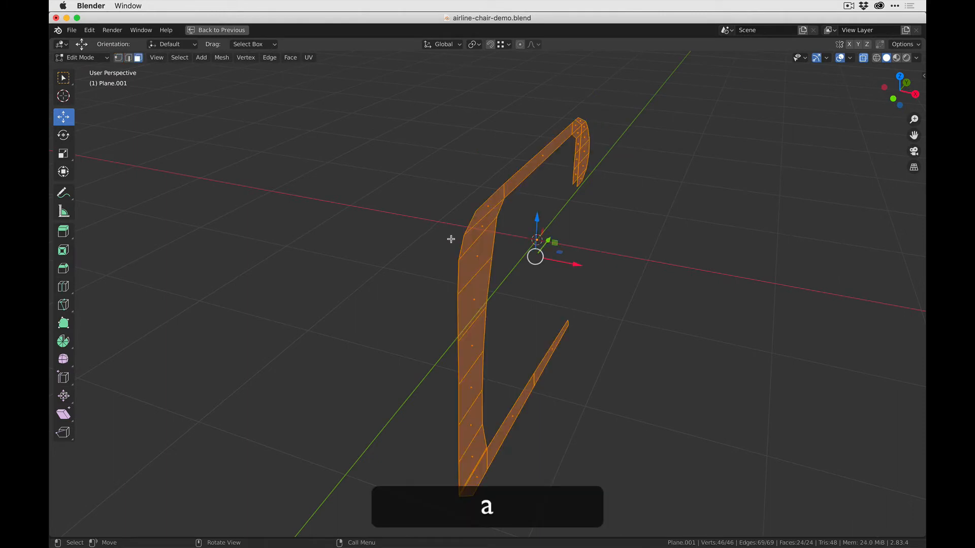
key("e")
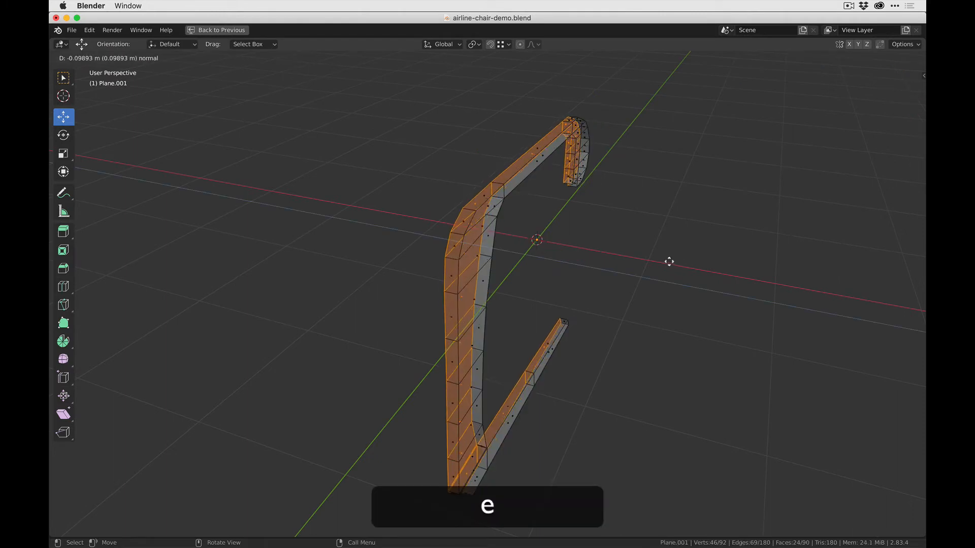
left_click(668, 261)
- Return to Object Mode, view the thickened frame from an angle, and restore the full workspace layout from the maximized viewport
middle_click_drag(594, 276, 770, 128)
key("Tab")
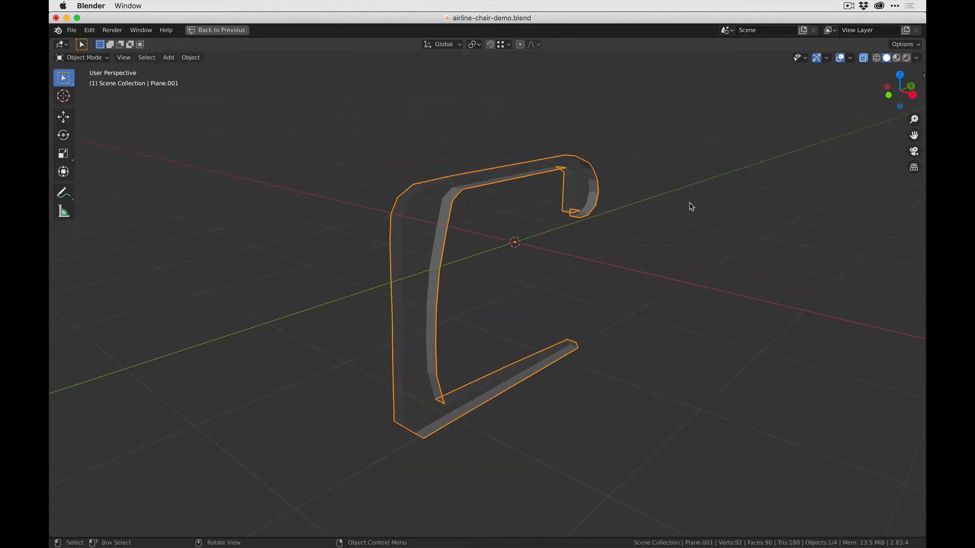
key("ctrl+space")
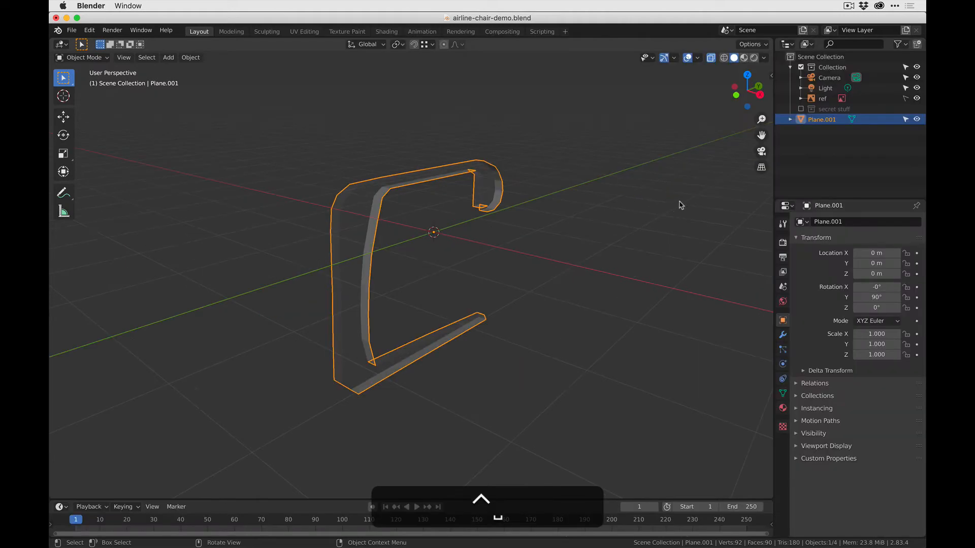
- Add a Subdivision Surface modifier to the side frame and view the smoothed shape up close
left_click(783, 336)
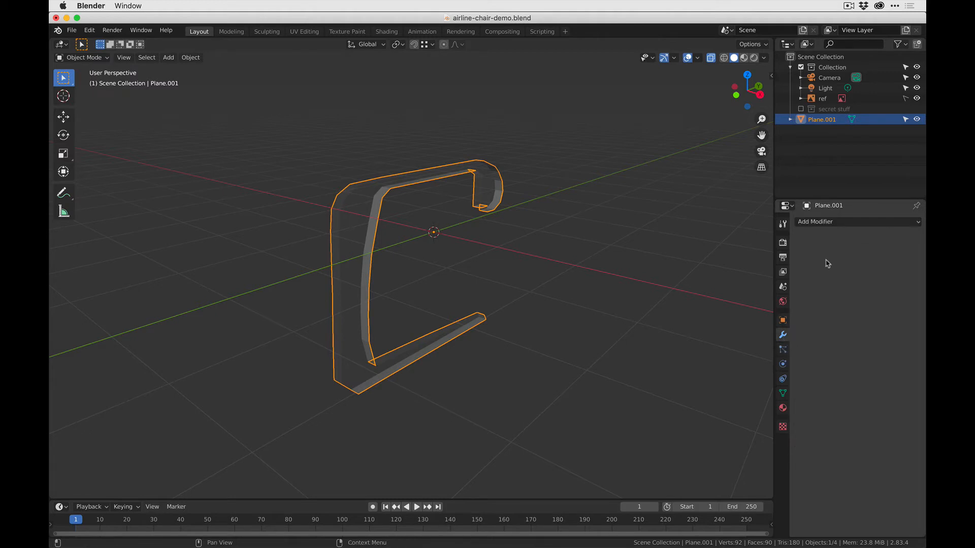
left_click(862, 224)
left_click(706, 399)
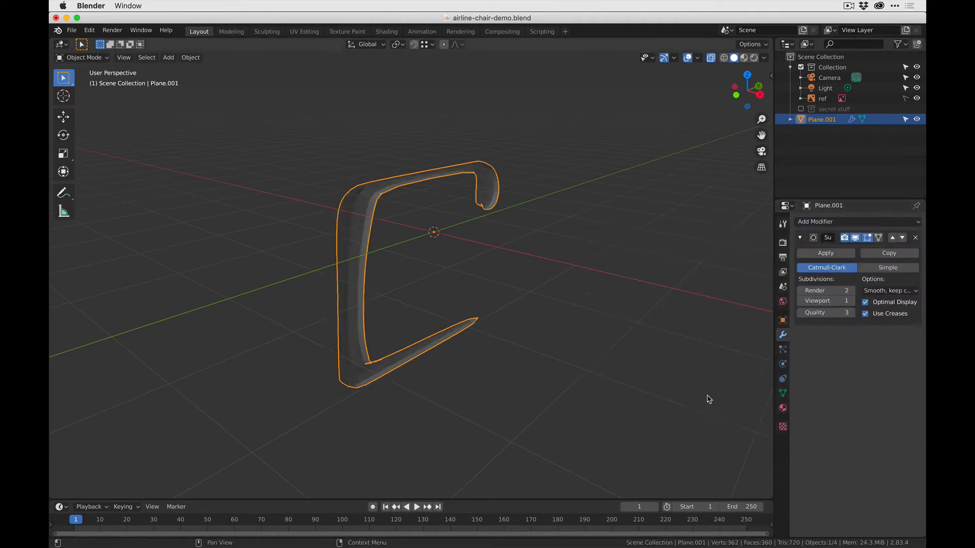
scroll(339, 191, "up", 4)
middle_click_drag(338, 191, 398, 183)
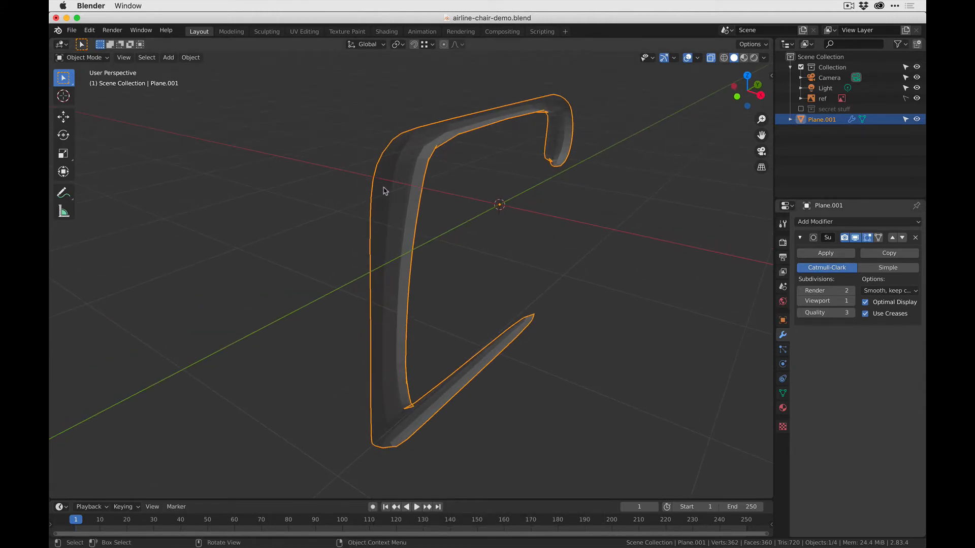
- Show the wireframe overlay on the side frame and turn off X-ray display
left_click(697, 57)
left_click(634, 234)
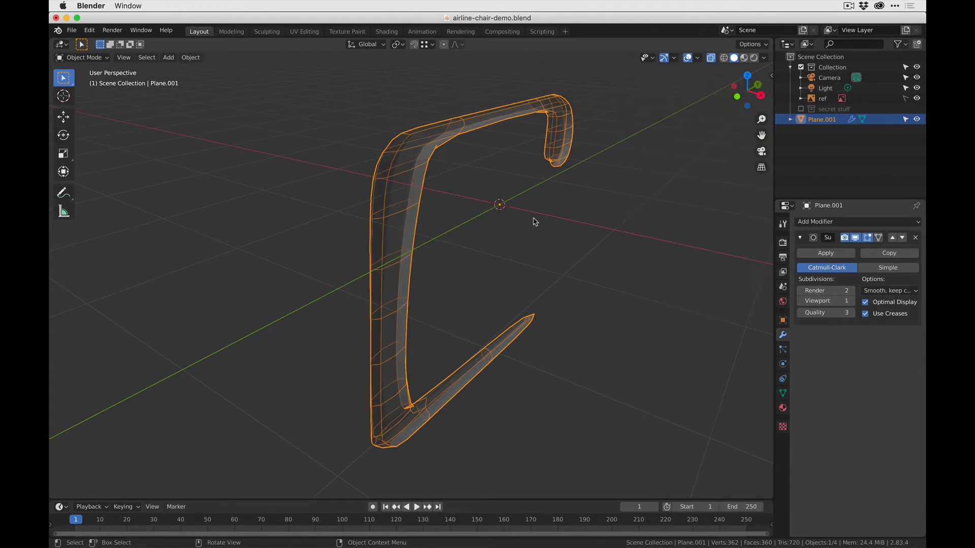
left_click(711, 58)
middle_click_drag(614, 170, 419, 165)
left_click(419, 165)
left_click(413, 162)
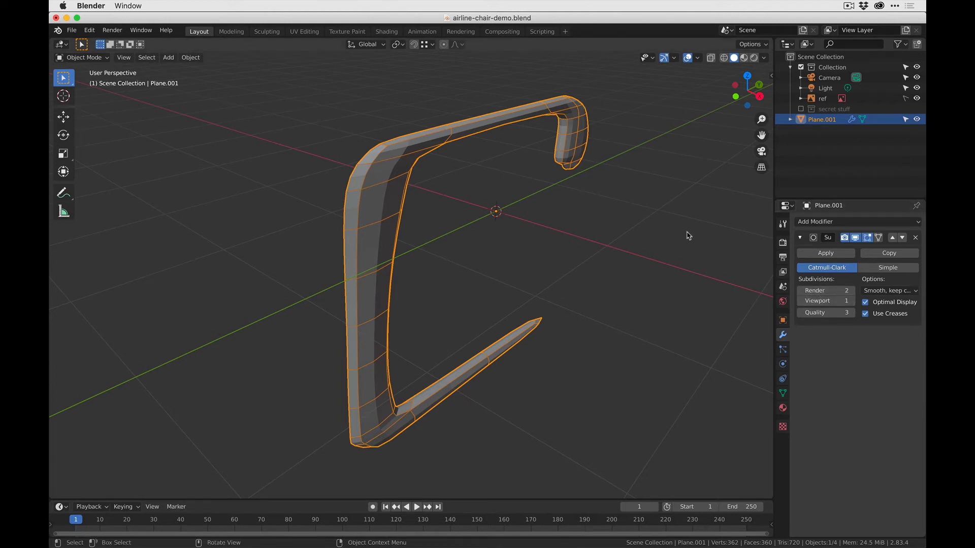
- Try a viewport subdivision level of 3, inspect the frame's upper front corner, and return the level to 1
left_click(852, 302)
left_click(852, 302)
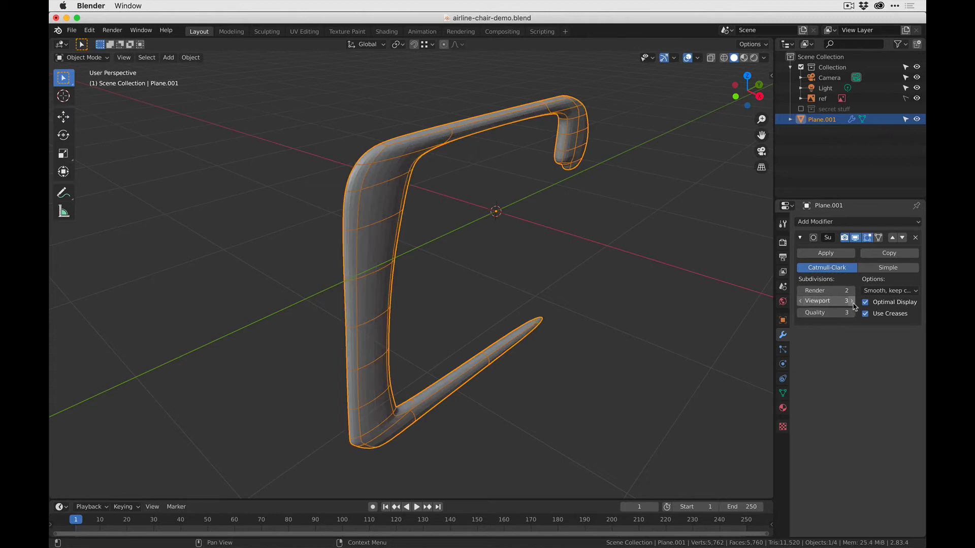
scroll(378, 157, "up", 3)
middle_click_drag(366, 163, 422, 248, "shift")
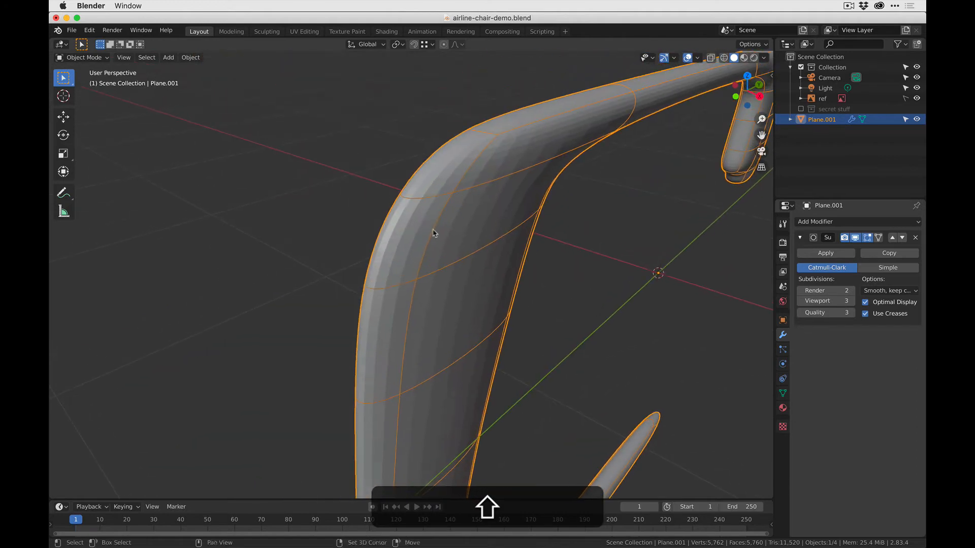
scroll(502, 164, "down", 1)
scroll(500, 164, "down", 1)
middle_click_drag(507, 230, 492, 181, "shift")
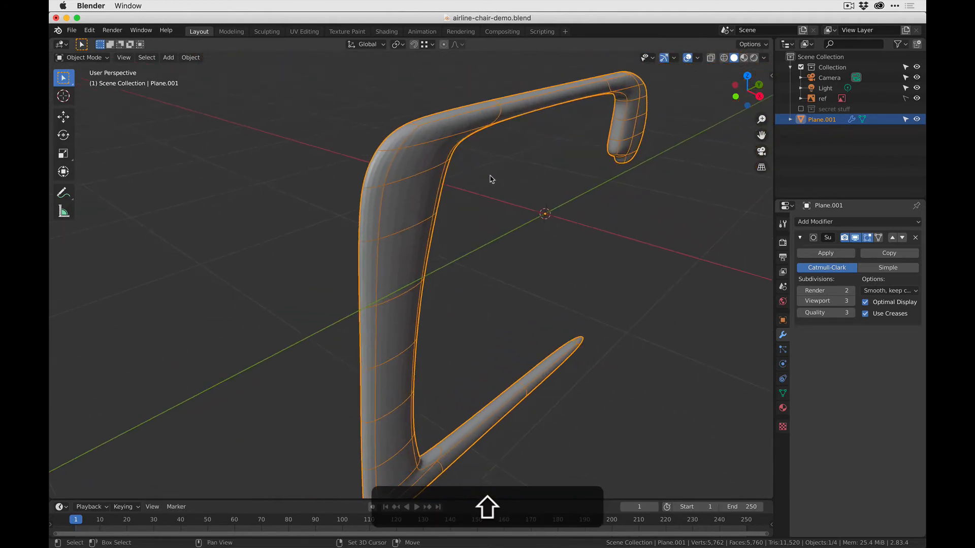
left_click(799, 301)
left_click(799, 301)
- Try applying the Subdivision modifier, inspect the resulting mesh from several angles, and undo the application
left_click(825, 253)
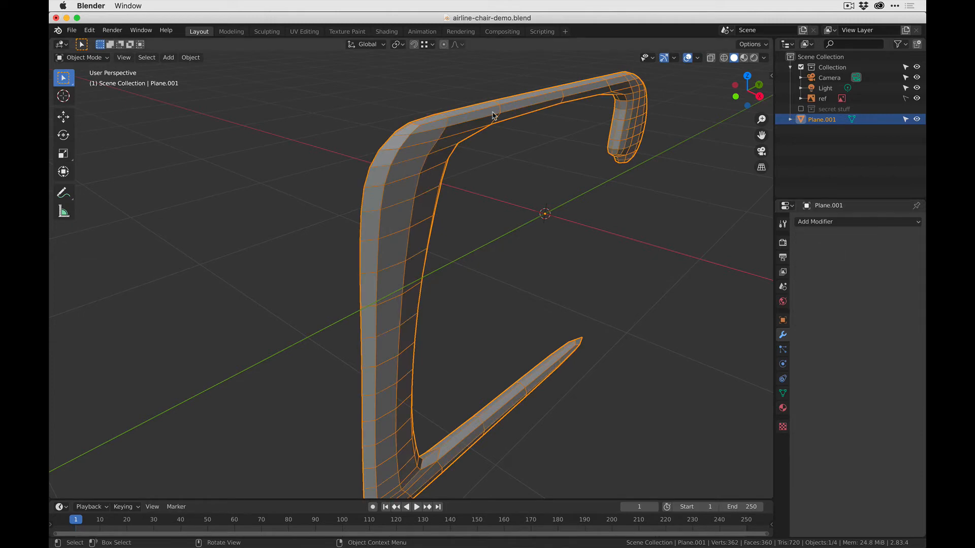
scroll(468, 247, "down", 3)
left_click(440, 227)
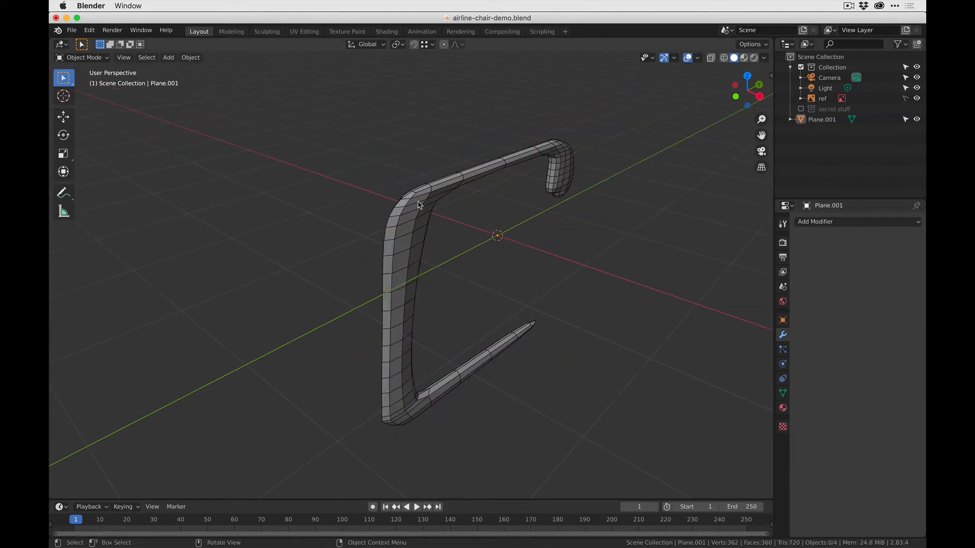
left_click(421, 205)
middle_click_drag(542, 253, 499, 169)
scroll(372, 185, "up", 3)
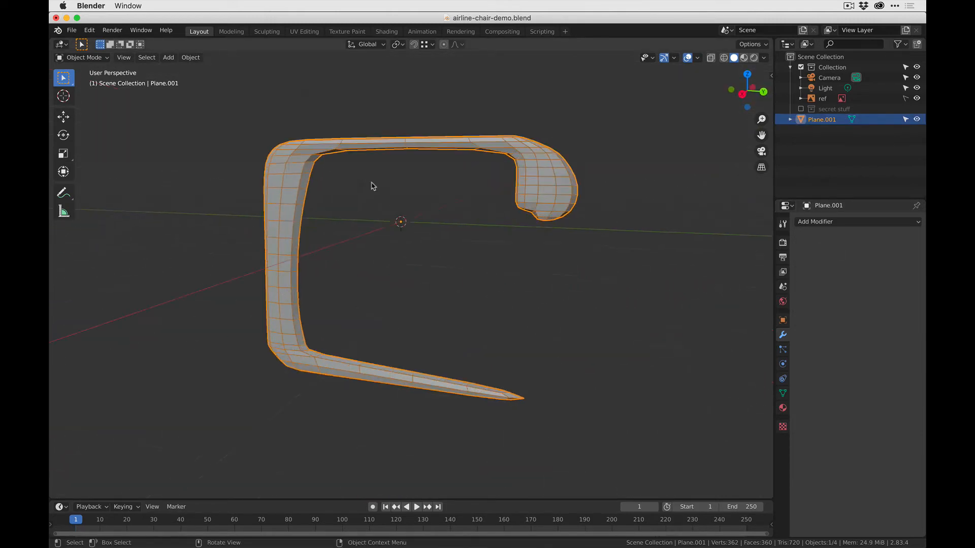
middle_click_drag(325, 161, 378, 146)
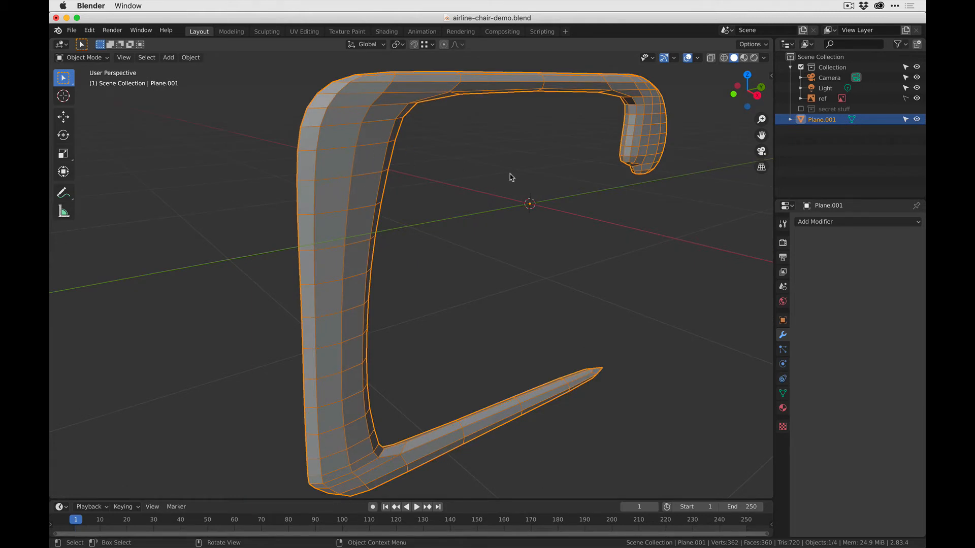
key("super+z")
key("super+z")
key("super+z")
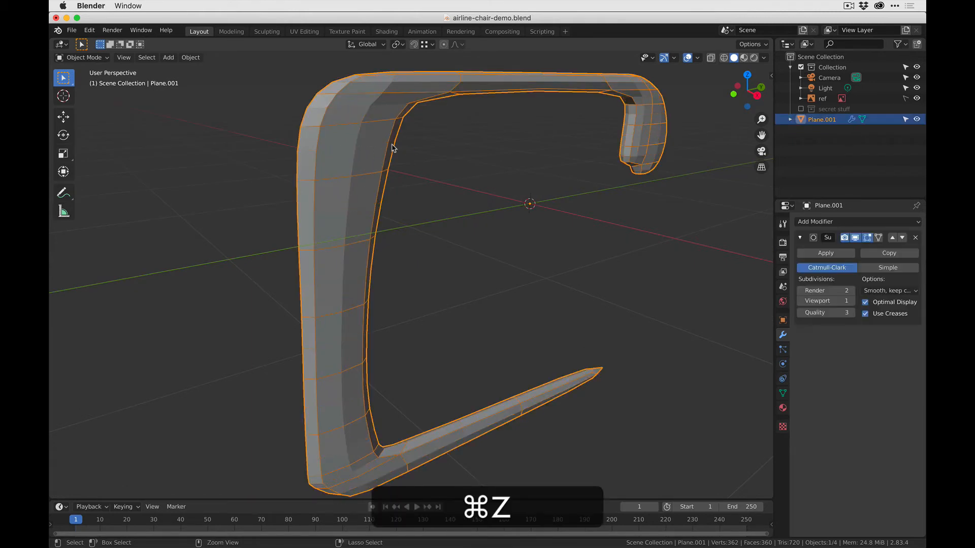
- Examine how the Subdivision modifier rounds the frame's edges along the front leg and upper corner
scroll(527, 258, "down", 3)
middle_click_drag(527, 258, 461, 239)
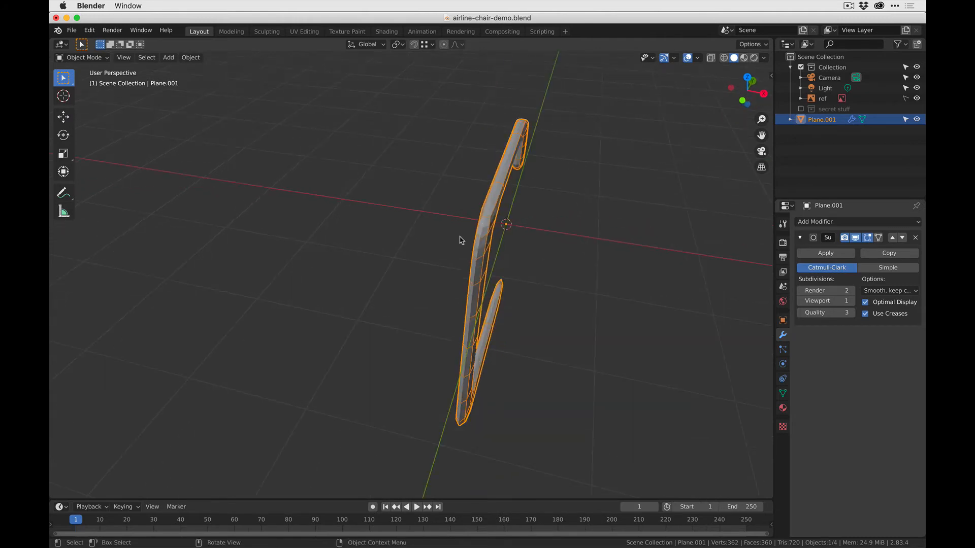
scroll(461, 239, "up", 3)
middle_click_drag(570, 257, 452, 135)
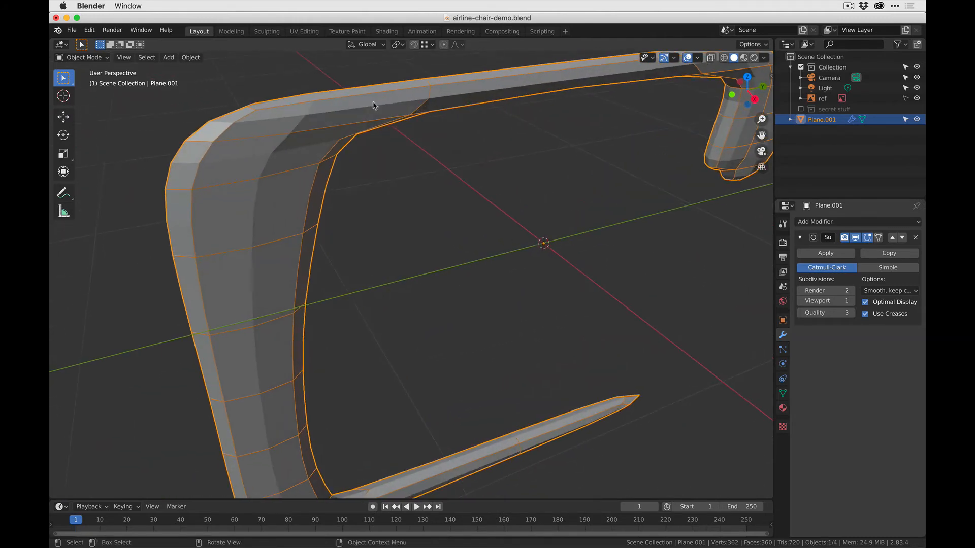
middle_click_drag(314, 168, 333, 150)
scroll(339, 170, "down", 2)
scroll(335, 175, "up", 3)
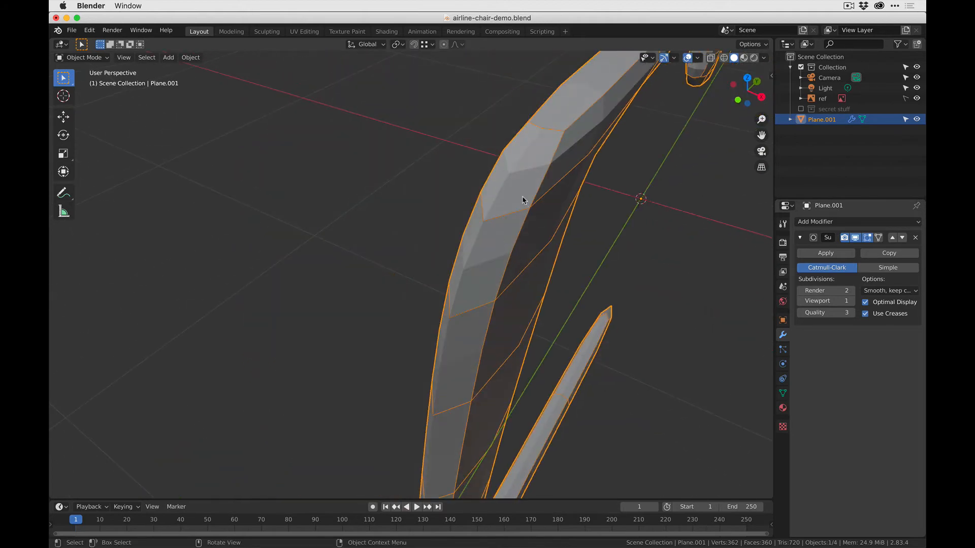
middle_click_drag(444, 326, 481, 225)
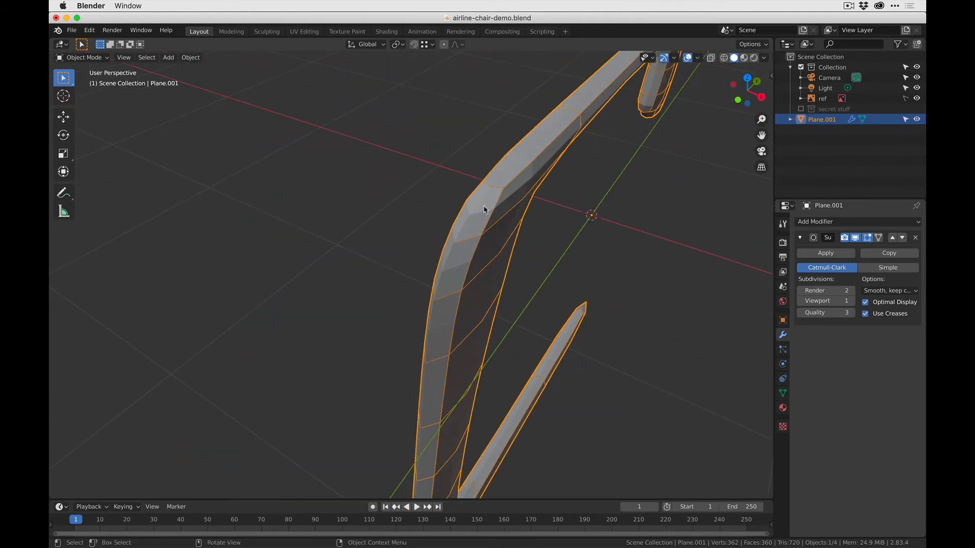
- Switch to Finder, preview the side and angled chair photos to examine the wood's edges, and return to Blender
key("super+Tab")
key("space")
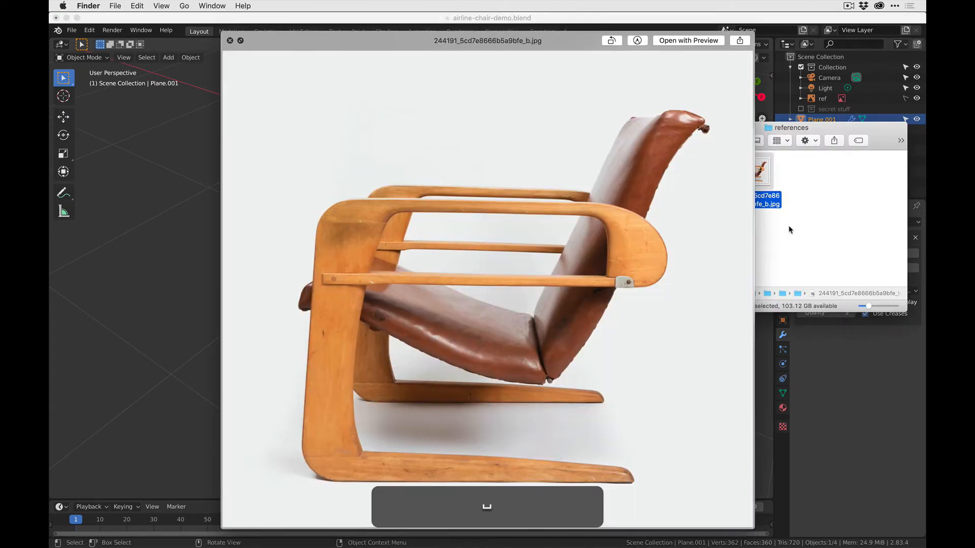
key("Left")
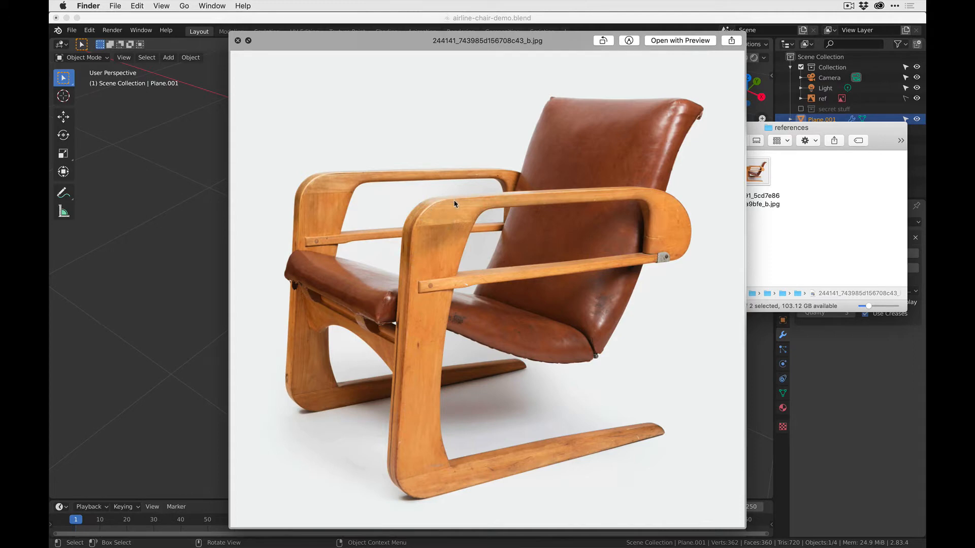
key("space")
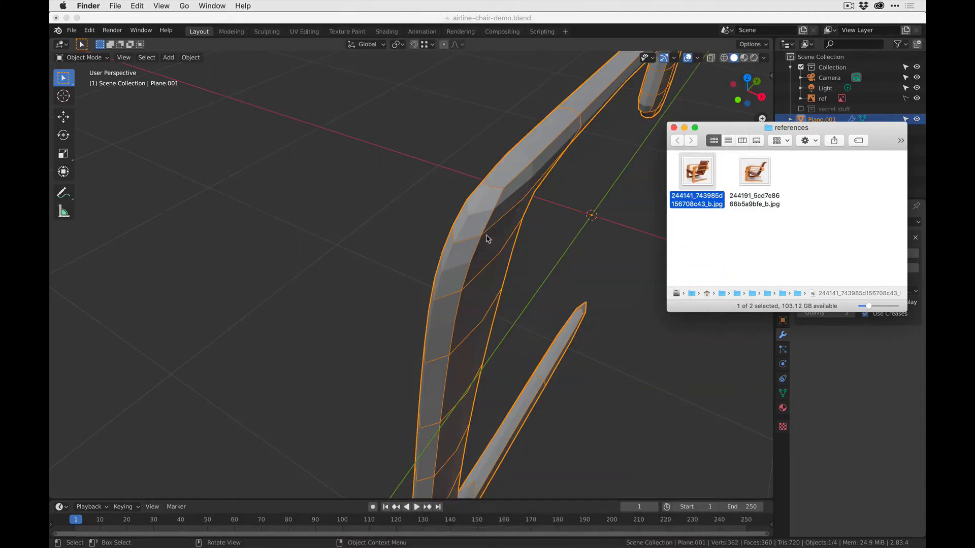
left_click(486, 238)
- In Edit Mode, cut two edge loops around the frame's thickness and scale them apart by about 2.7 along global X
key("Tab")
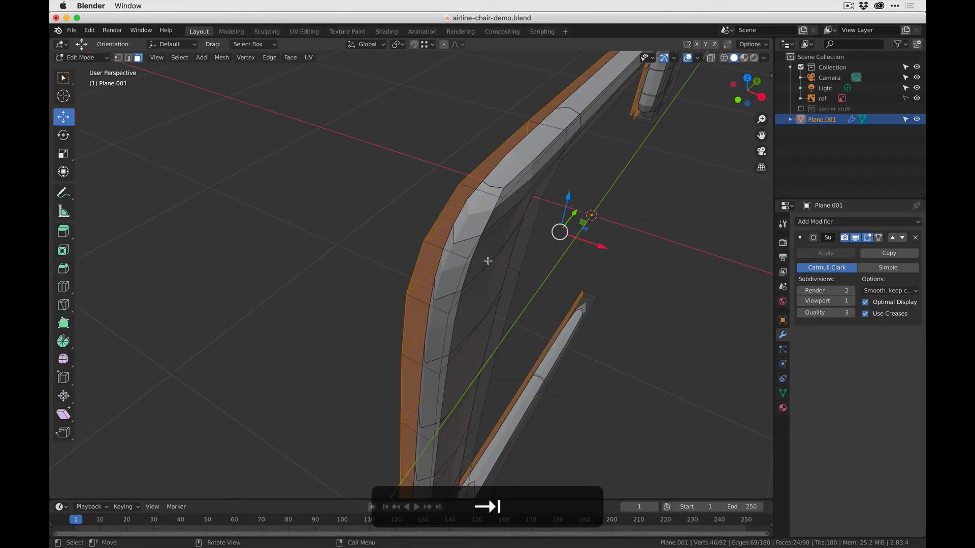
middle_click_drag(487, 259, 513, 253)
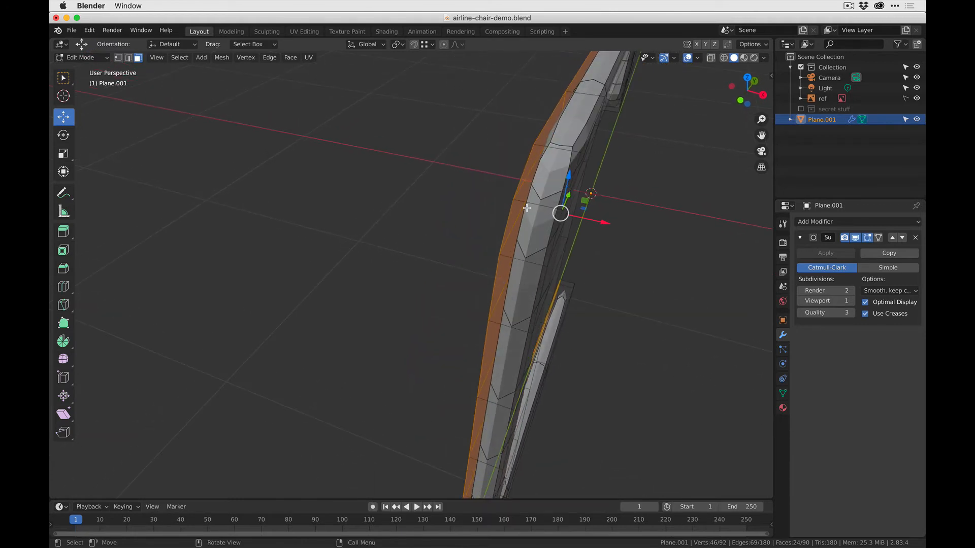
key("ctrl+r")
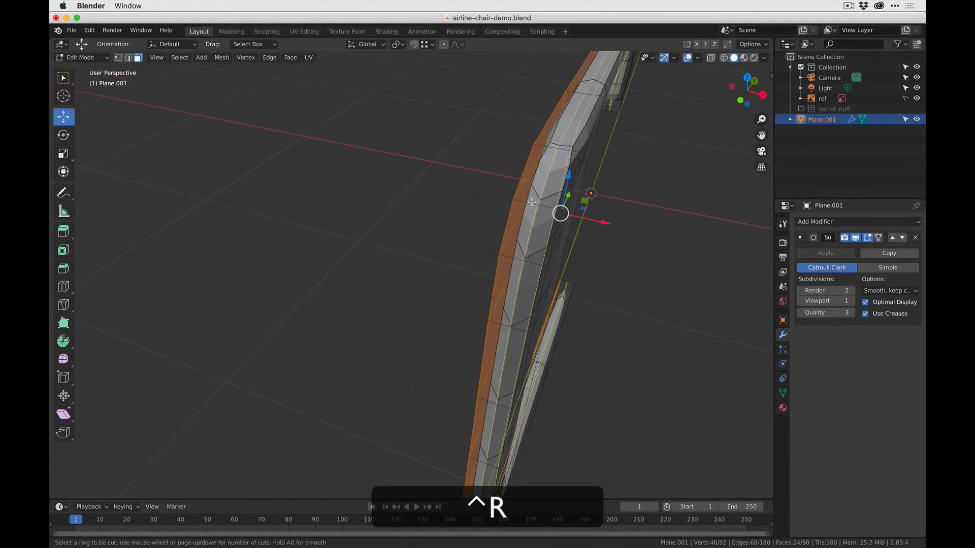
left_click(531, 202)
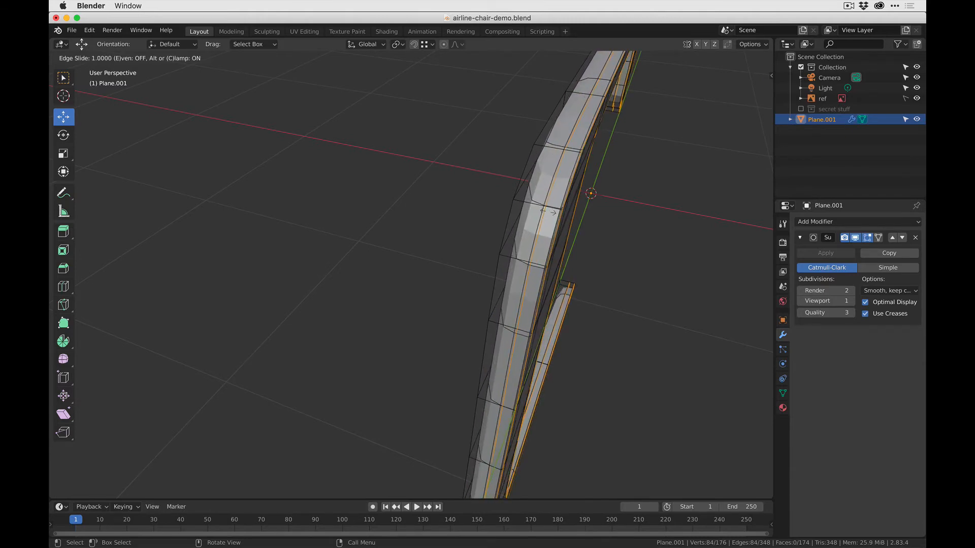
left_click(547, 212)
key("s")
key("x")
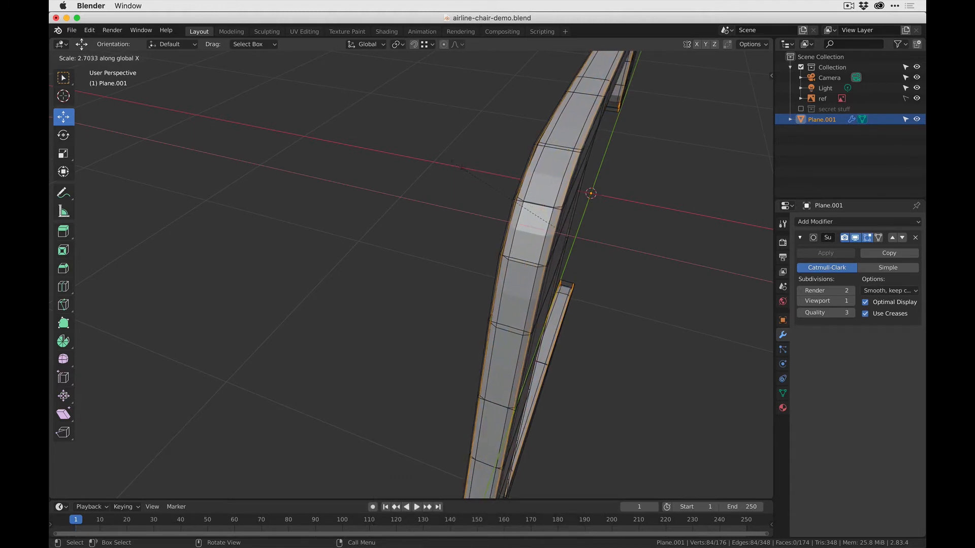
right_click(451, 163)
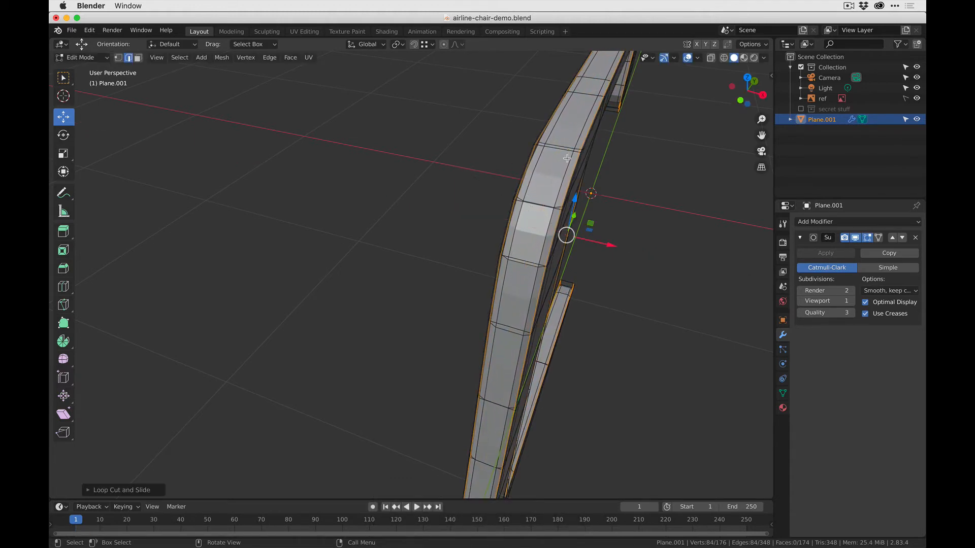
- Return to Object Mode and turn off the wireframe overlay to view the sharpened frame edges
middle_click_drag(590, 174, 361, 175)
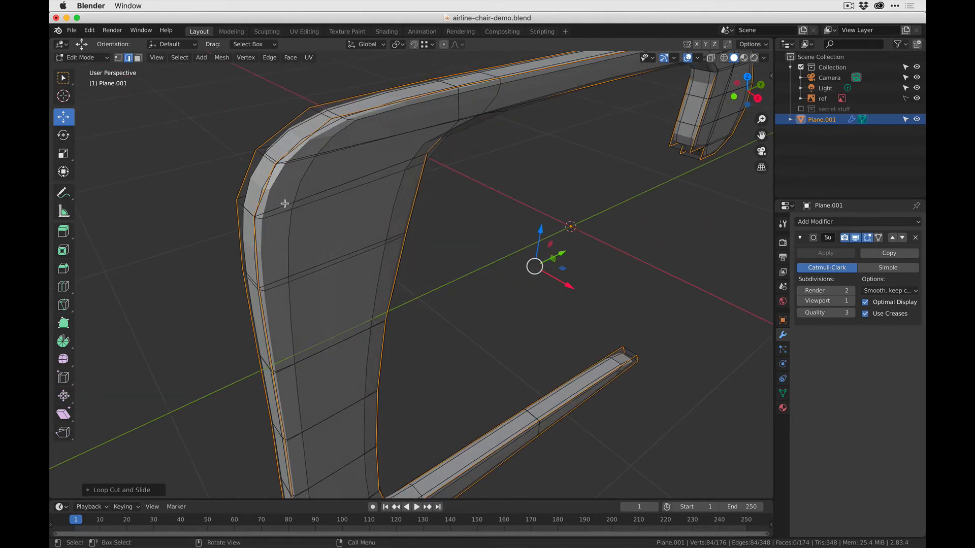
key("Tab")
middle_click_drag(446, 212, 338, 263)
middle_click_drag(339, 263, 376, 278)
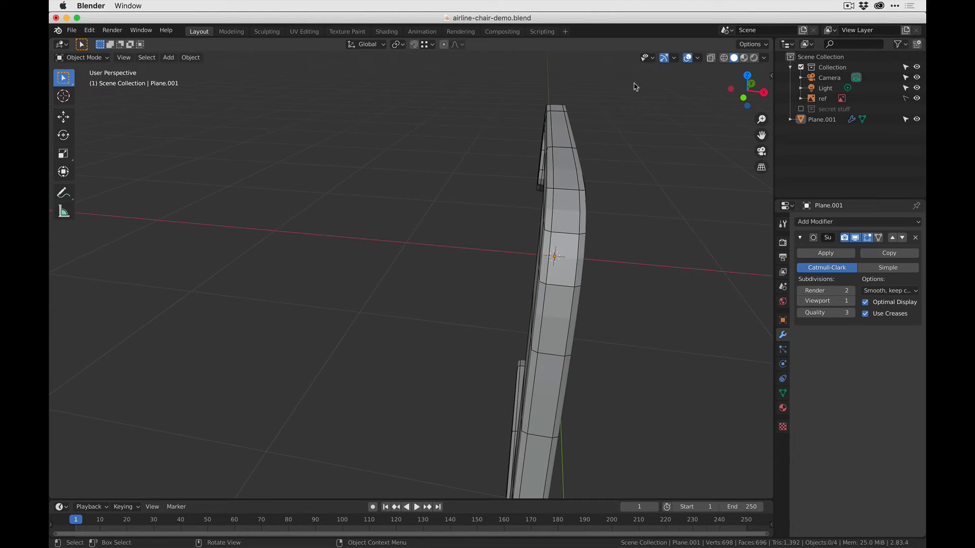
left_click(697, 58)
left_click(634, 235)
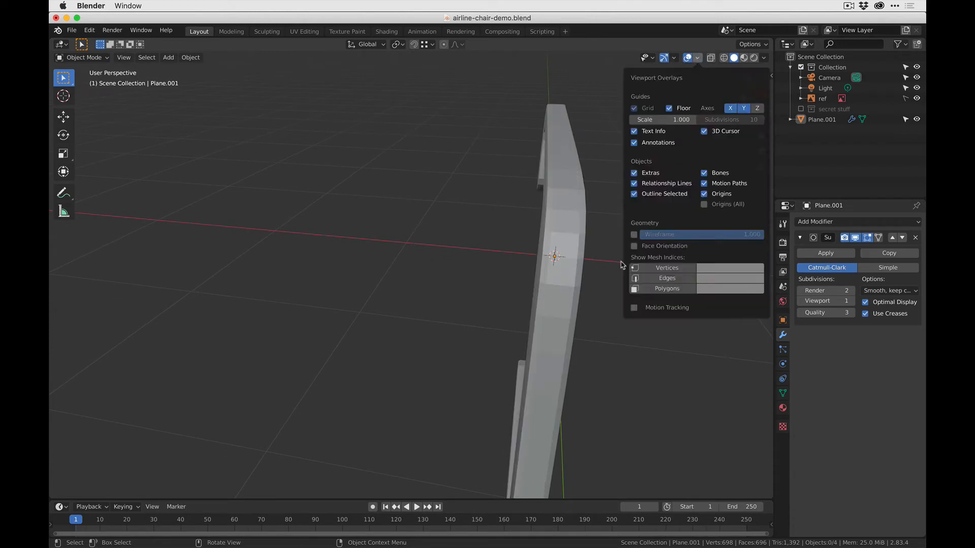
middle_click_drag(592, 261, 566, 257)
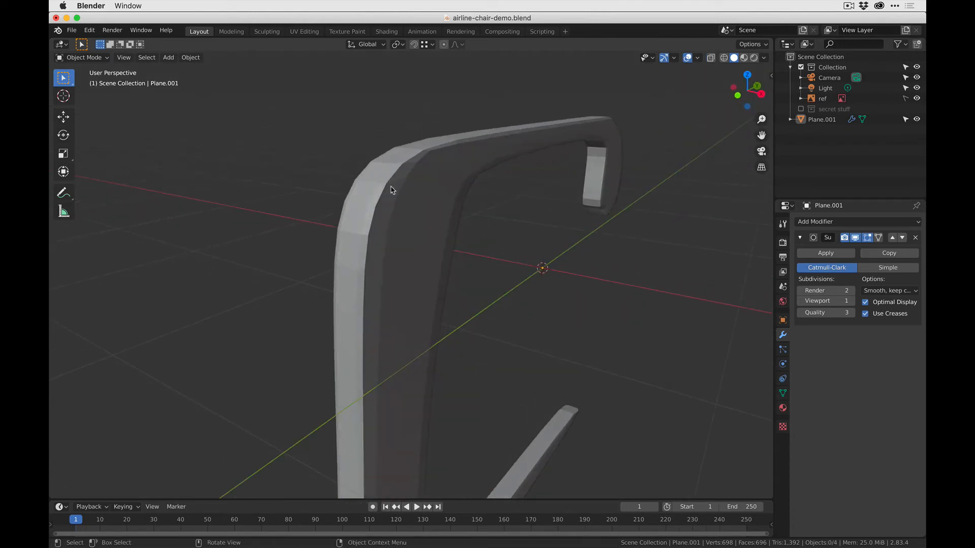
- Apply Shade Smooth to the side frame and inspect its surface from the front leg to the rounded armrest end
middle_click_drag(391, 189, 424, 224)
right_click(424, 224)
left_click(423, 224)
left_click(403, 239)
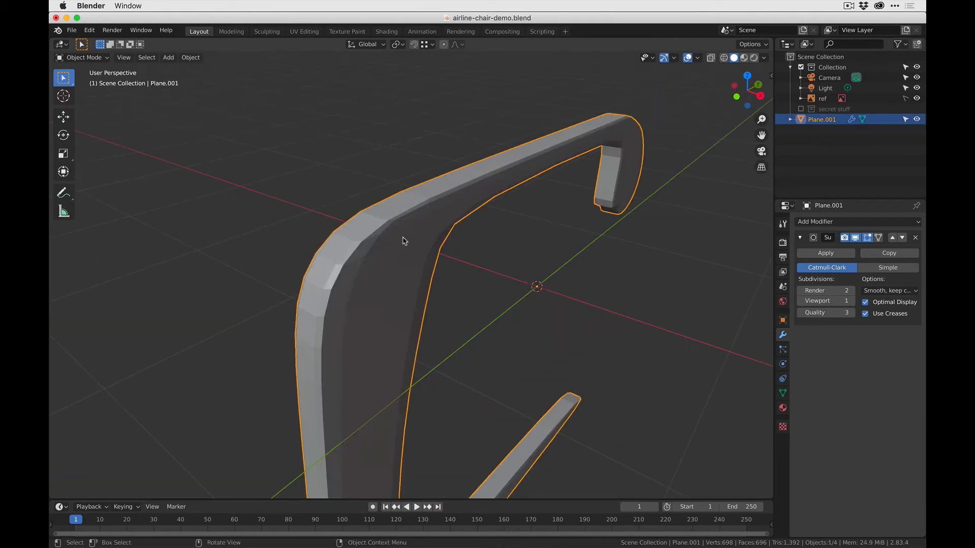
right_click(403, 240)
left_click(403, 241)
middle_click_drag(403, 242, 567, 128, "shift")
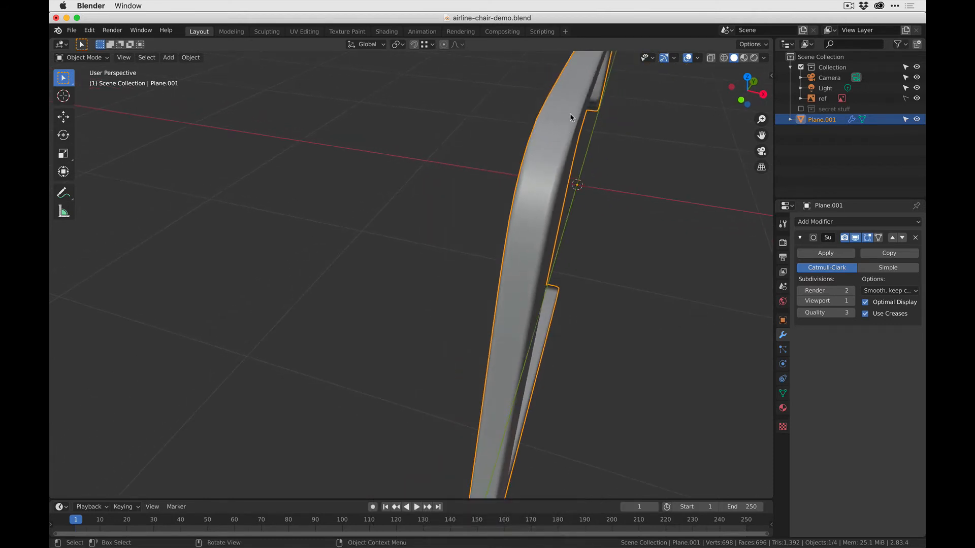
middle_click_drag(524, 251, 448, 280)
left_click(466, 242)
scroll(211, 198, "up", 6)
scroll(170, 160, "down", 3)
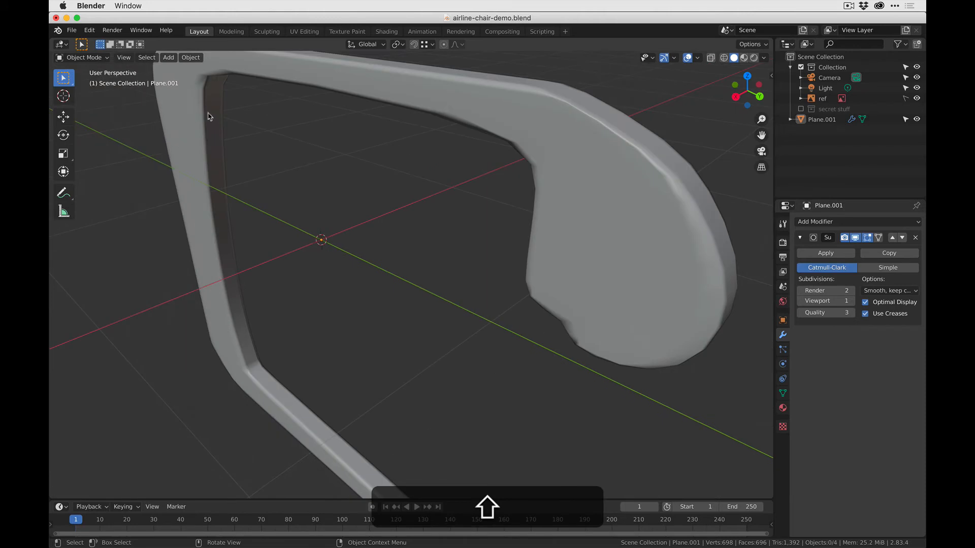
- Set the frame's viewport subdivision level to 3, then deselect the frame and view it whole from an angle
left_click(211, 111)
middle_click_drag(212, 110, 272, 162, "shift")
middle_click_drag(276, 228, 457, 238)
left_click(851, 301)
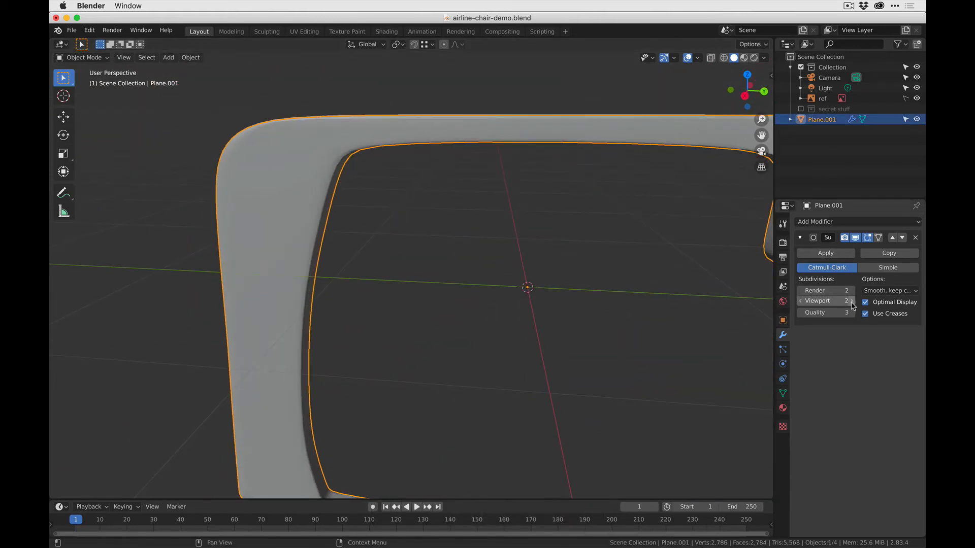
left_click(852, 301)
scroll(435, 210, "down", 5)
left_click(435, 210)
middle_click_drag(435, 211, 398, 171)
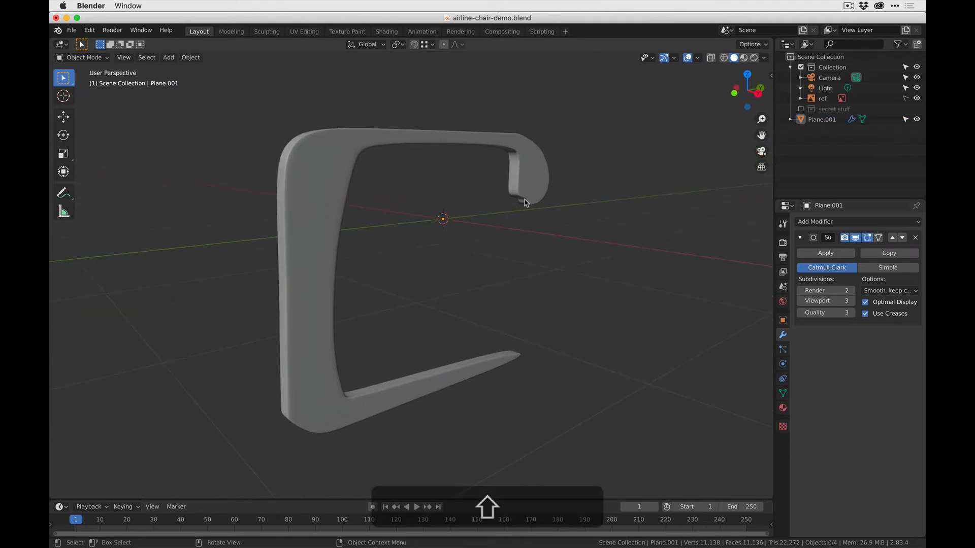
- Inspect the side frame's corners from several angles and compare its shape with the subdivision's viewport display off and on
mouse_move(315, 239)
middle_mouse_down()
mouse_move(335, 246)
mouse_move(320, 224)
middle_mouse_up()
scroll(316, 221, "up", 3)
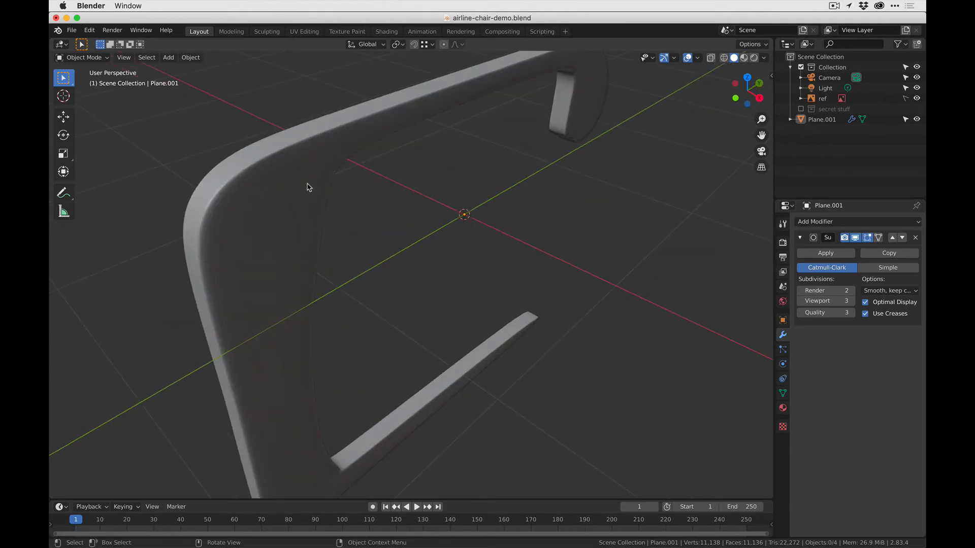
middle_click_drag(236, 257, 274, 219)
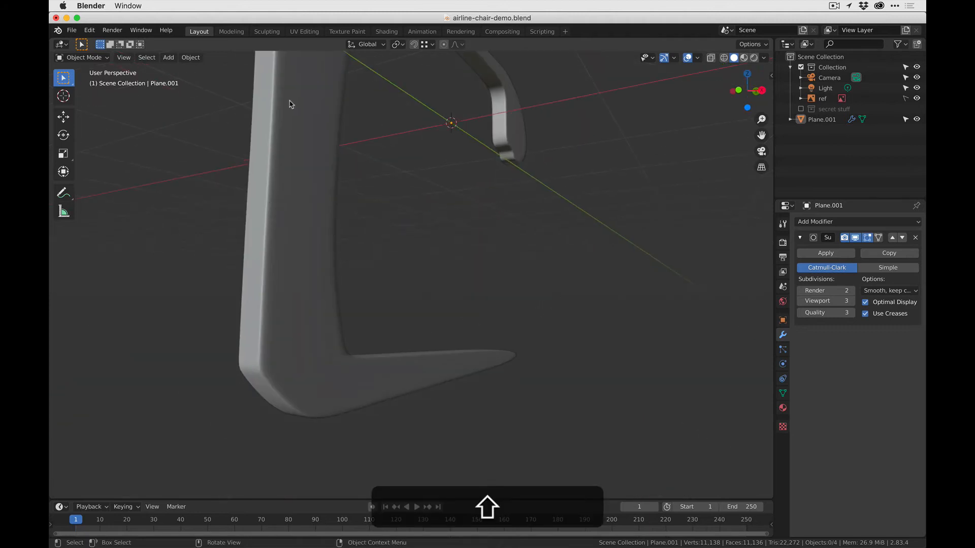
left_click(298, 291)
middle_click_drag(298, 291, 299, 238)
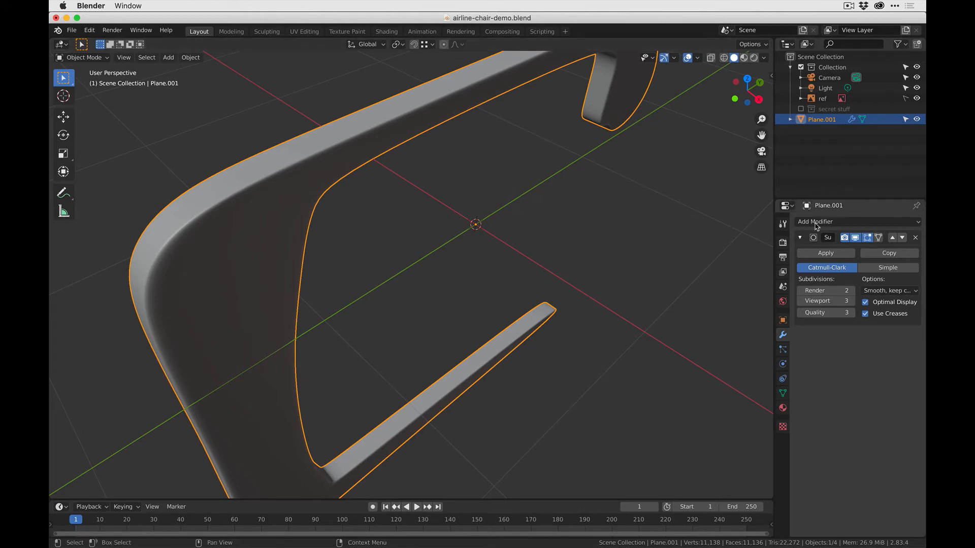
left_click(855, 238)
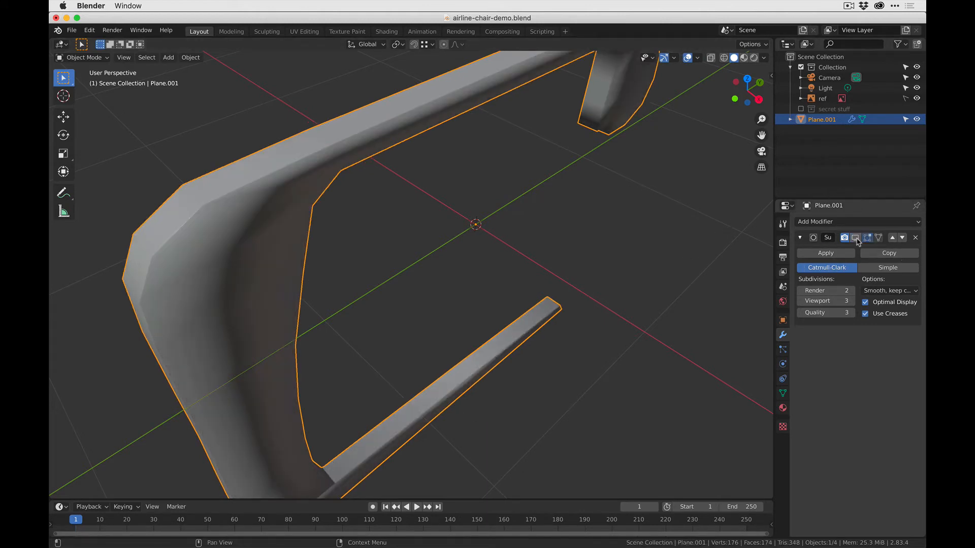
left_click(856, 239)
middle_click_drag(397, 179, 587, 183)
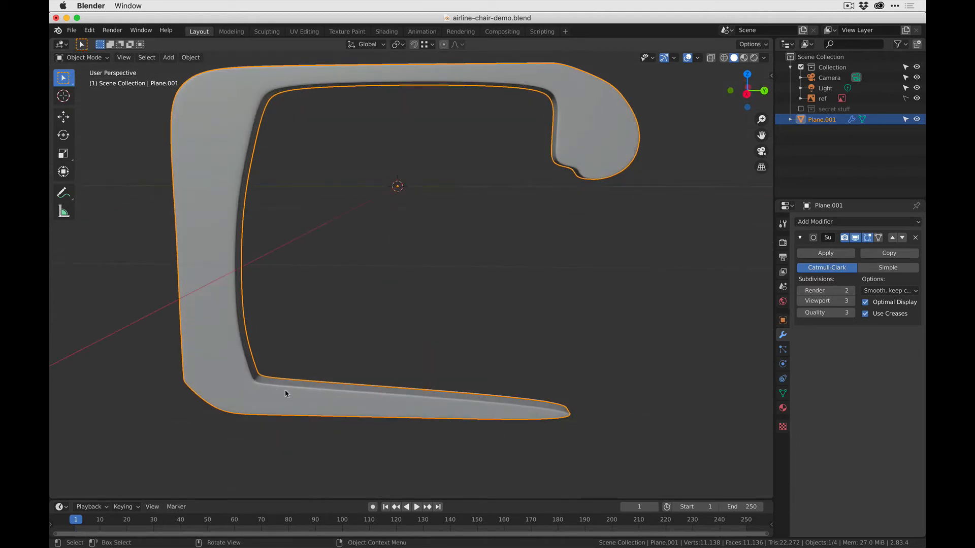
- In Edit Mode, cut an edge loop across the bottom rail and slide it close to the inner corner by the front leg
key("Tab")
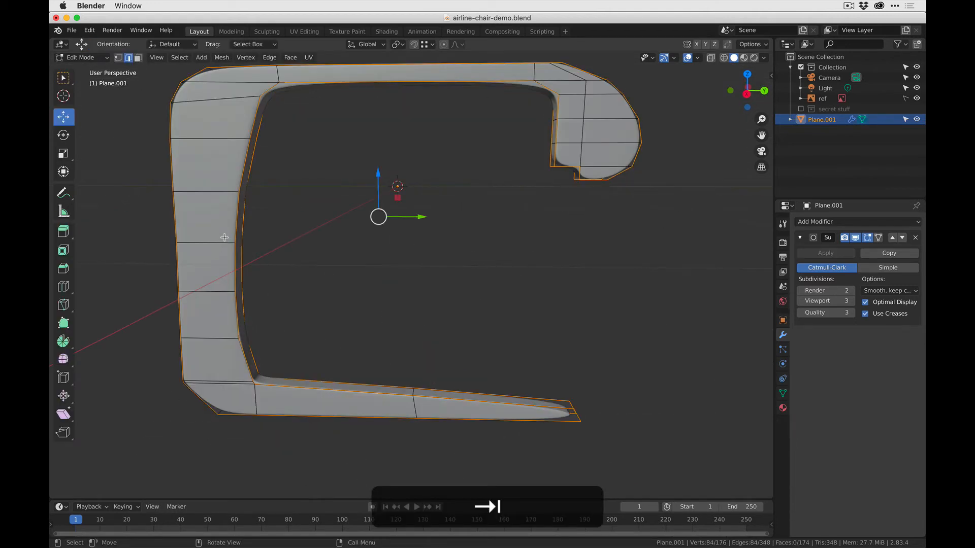
key("shift+Tab")
scroll(316, 283, "up", 5)
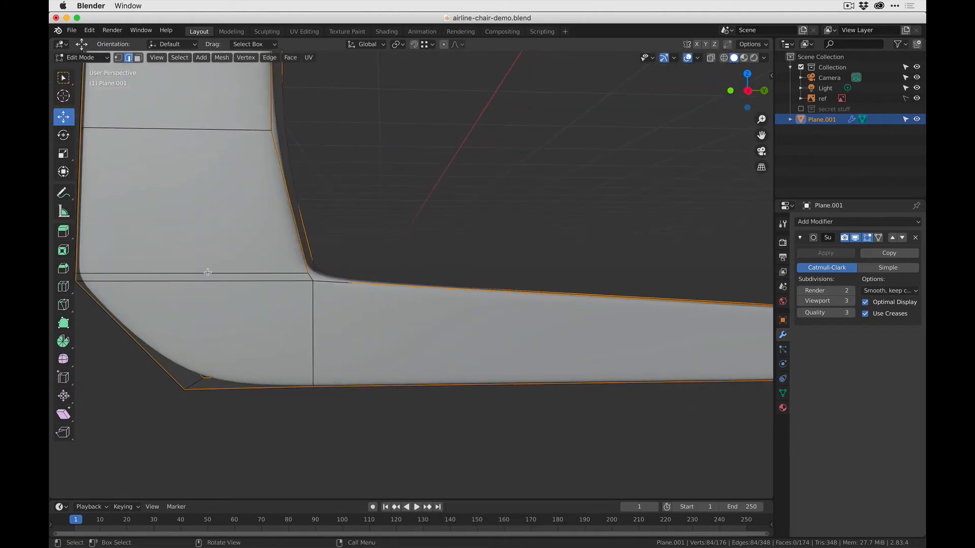
key("ctrl+r")
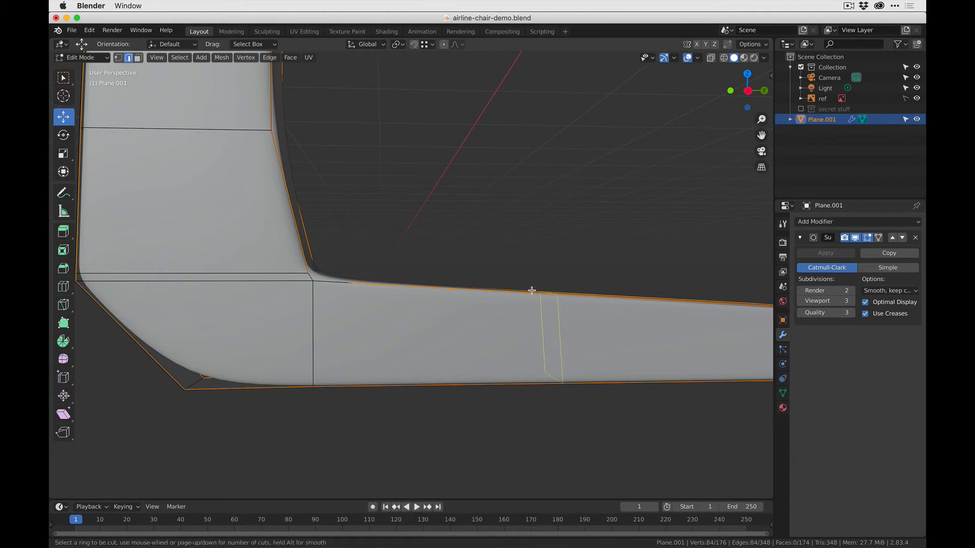
left_click(550, 294)
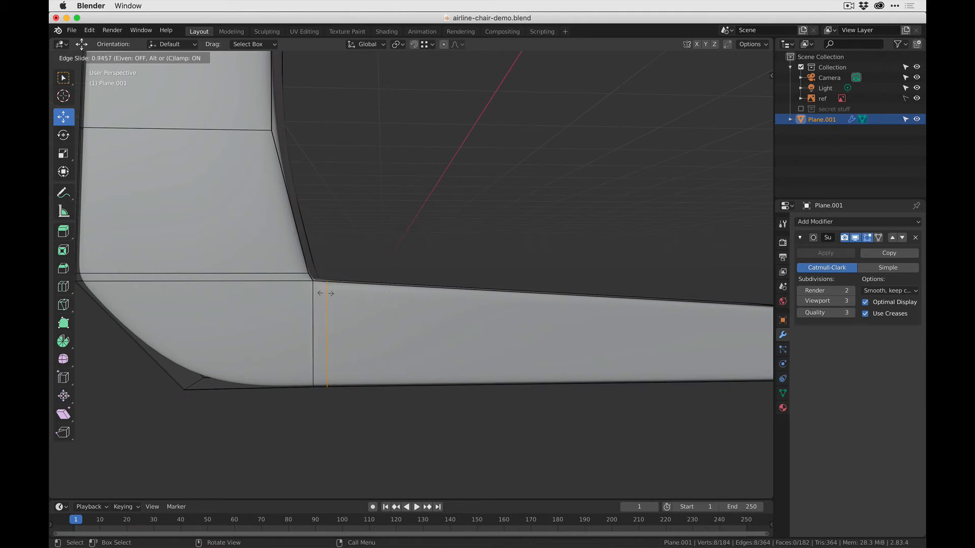
left_click(315, 294)
middle_click_drag(318, 293, 350, 259, "shift")
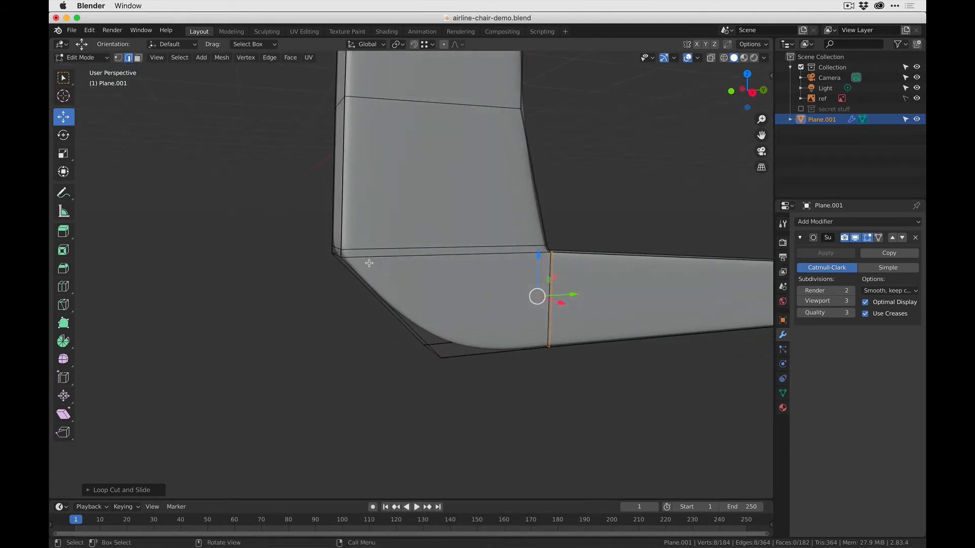
- In the right orthographic view with X-ray on, move the outer vertices of the lower front corner down onto the reference's curve
middle_click_drag(393, 312, 369, 301)
left_click(746, 90)
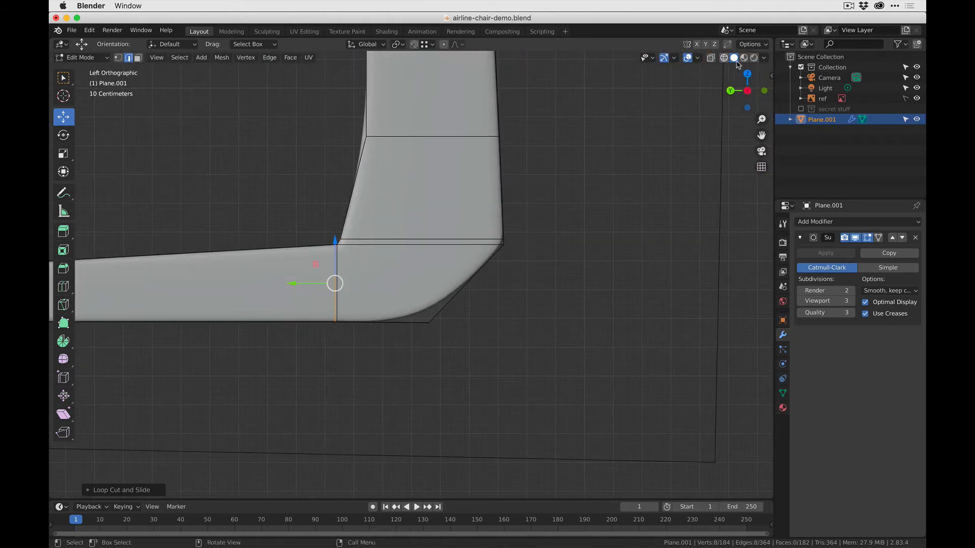
left_click(747, 90)
key("alt+a")
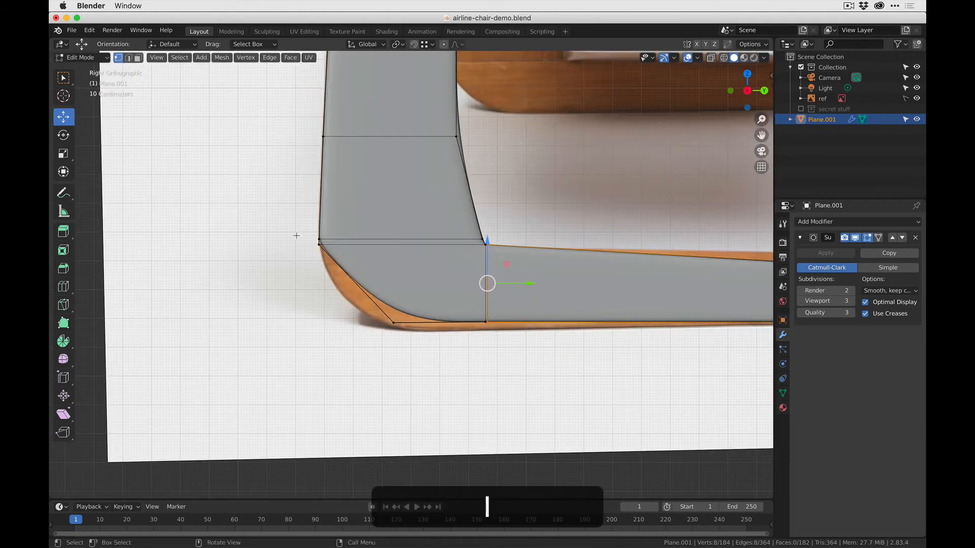
left_click(710, 58)
left_click_drag(313, 242, 337, 263)
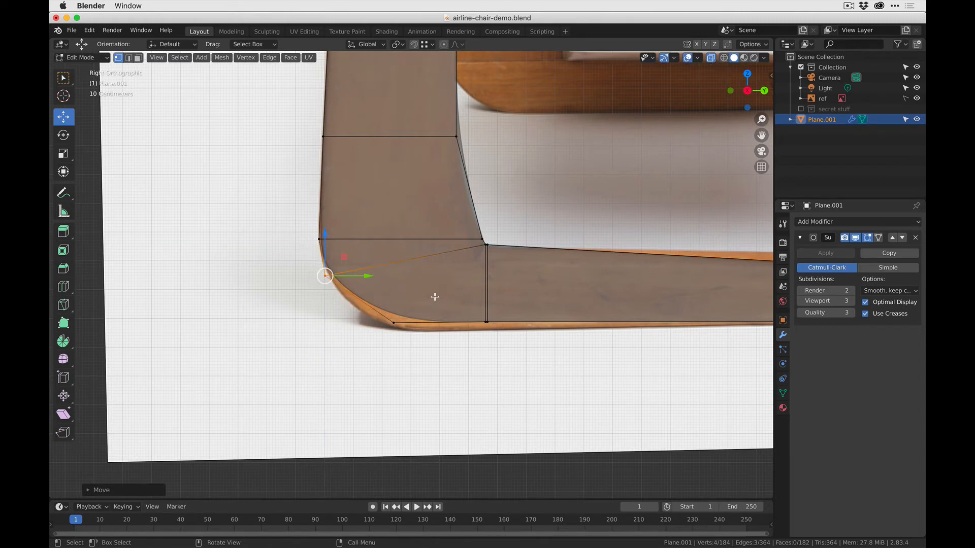
- Make the ref image selectable, set its Y rotation to 0.407°, and make it unselectable again
scroll(447, 343, "down", 4)
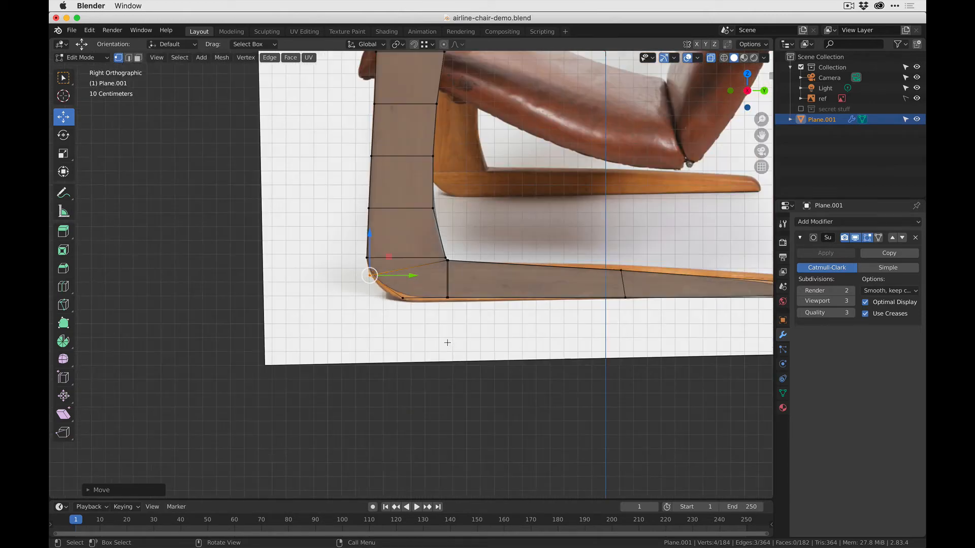
middle_click_drag(488, 355, 390, 451, "shift")
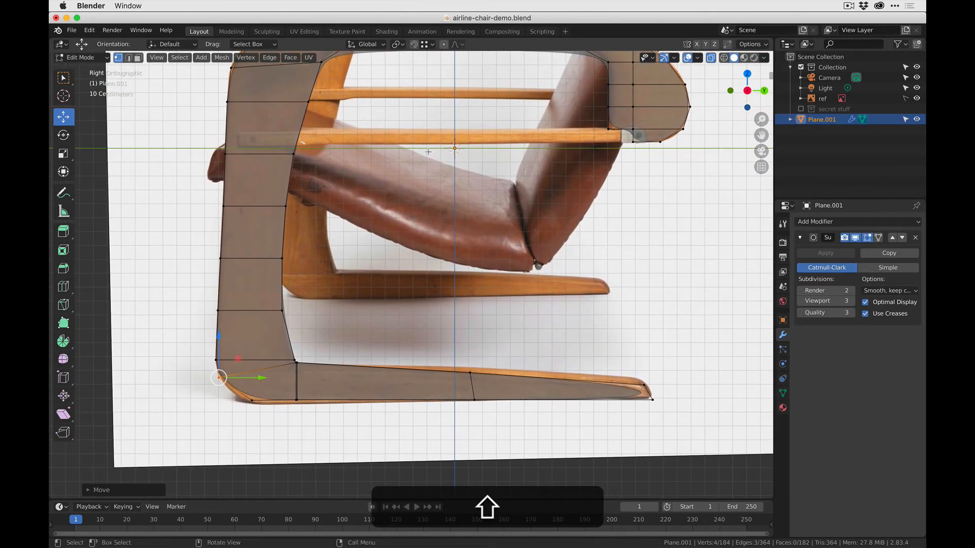
middle_click_drag(428, 151, 437, 212, "shift")
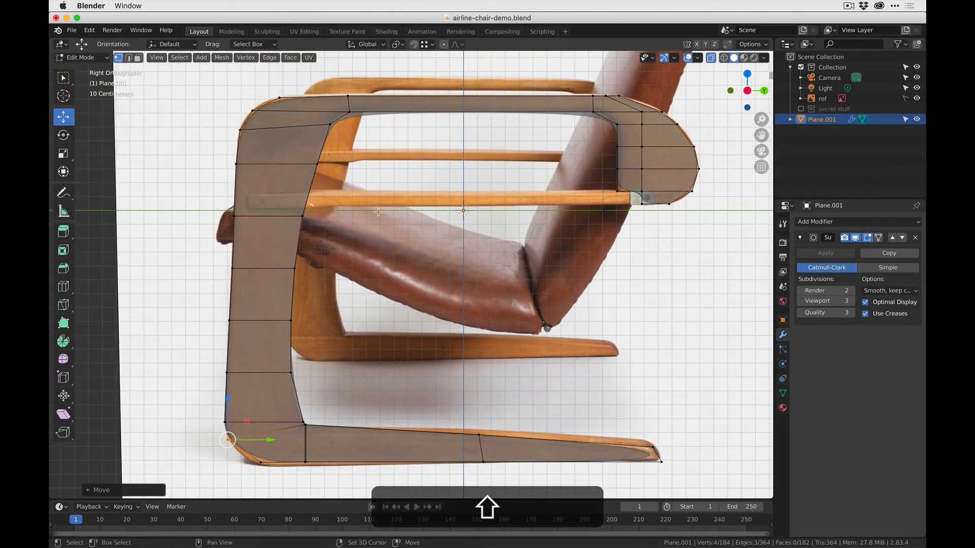
left_click(902, 100)
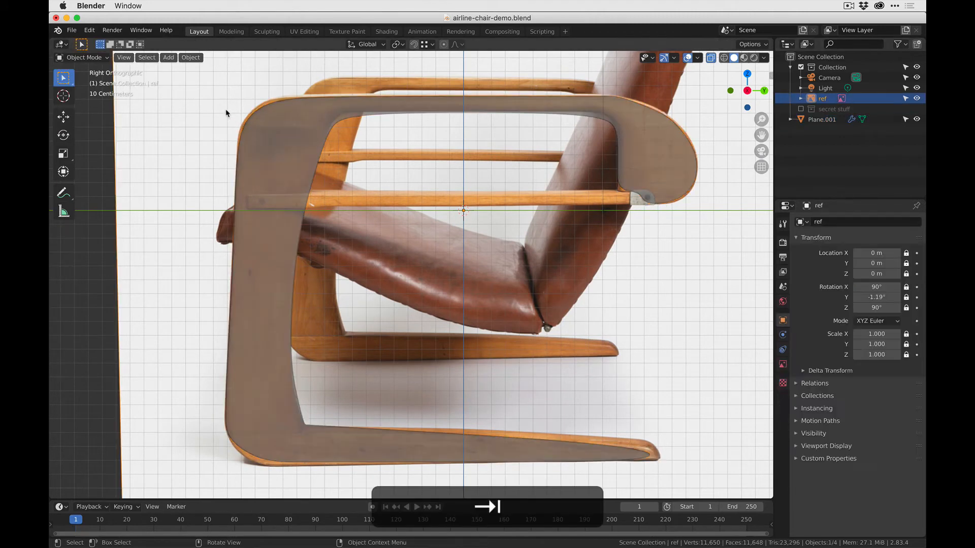
key("n")
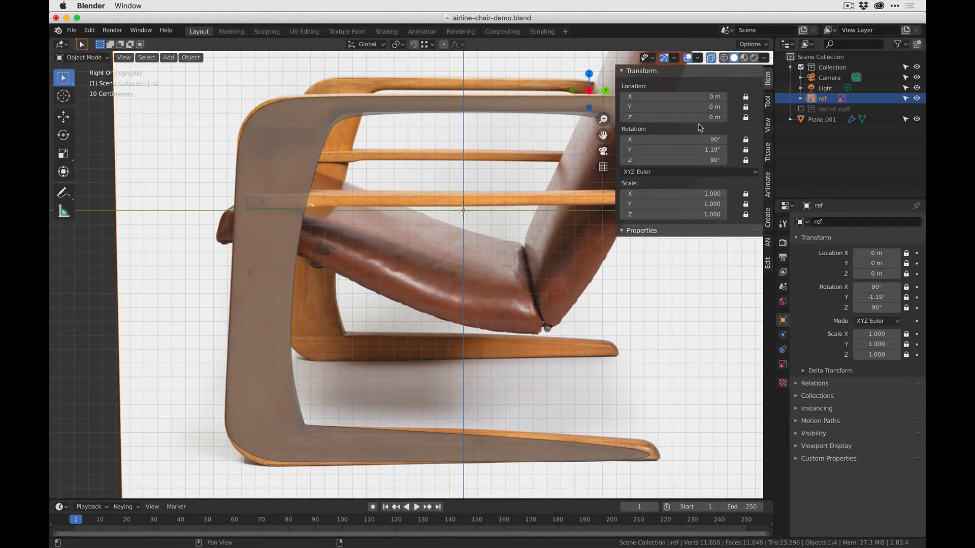
mouse_move(671, 150)
left_mouse_down()
mouse_move(683, 151)
mouse_move(672, 151)
left_mouse_up()
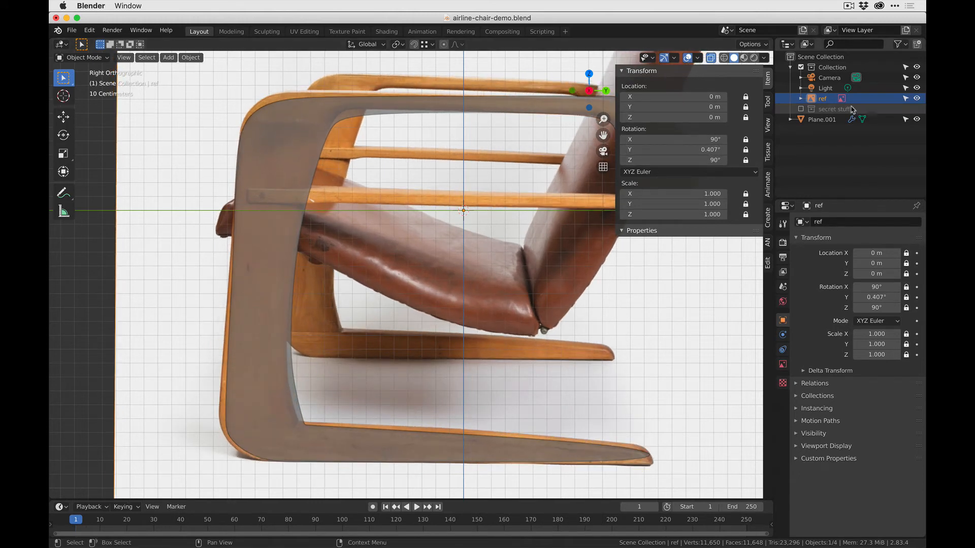
key("n")
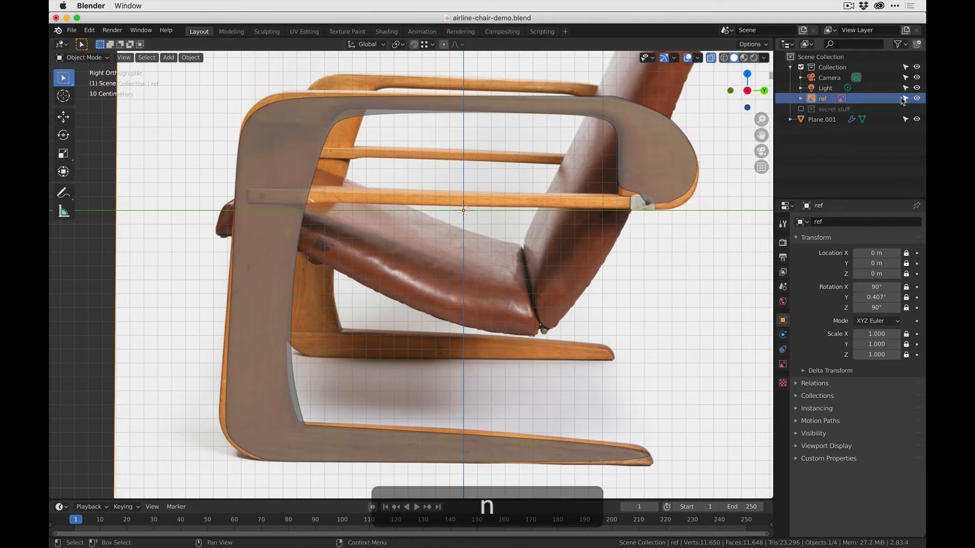
left_click(905, 98)
- Edit the frame mesh again, raising the upper front corner vertices and lowering the armrest end's lower vertices to match the reference
key("Tab")
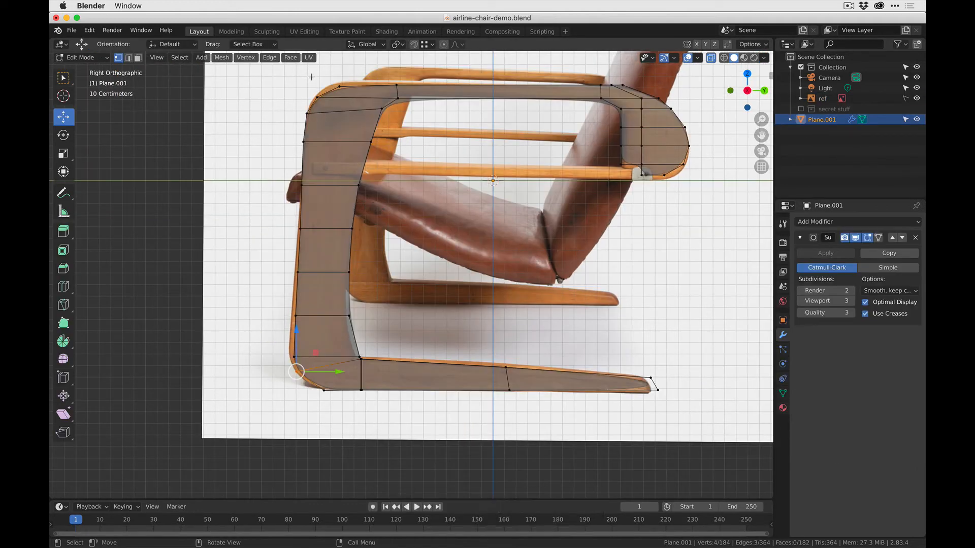
left_click_drag(276, 79, 477, 120)
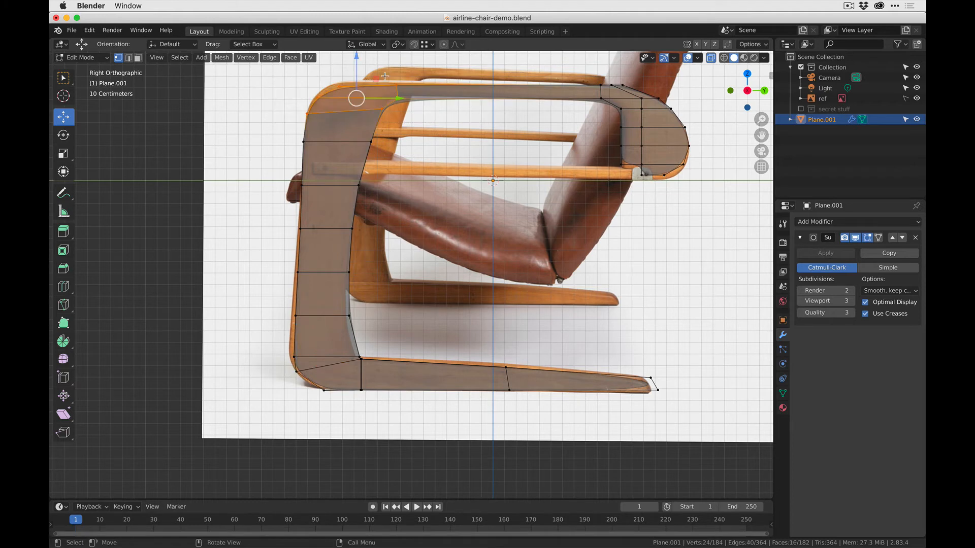
key("g")
left_click_drag(354, 495, 353, 496)
left_click_drag(605, 137, 698, 183)
left_click_drag(650, 119, 650, 124)
- Move the bottom rail's tip vertices along Y to meet the rail end in the reference
left_click_drag(716, 409, 685, 384)
key("g")
key("y")
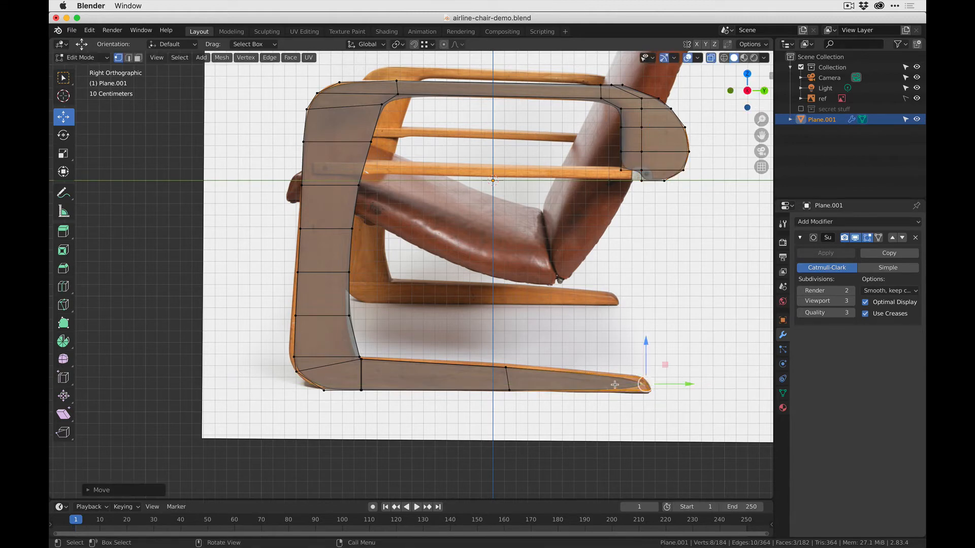
- Cut an edge loop across the bottom rail and slide it close to the rail's tip
scroll(630, 391, "up", 2)
middle_click_drag(685, 431, 548, 349, "shift")
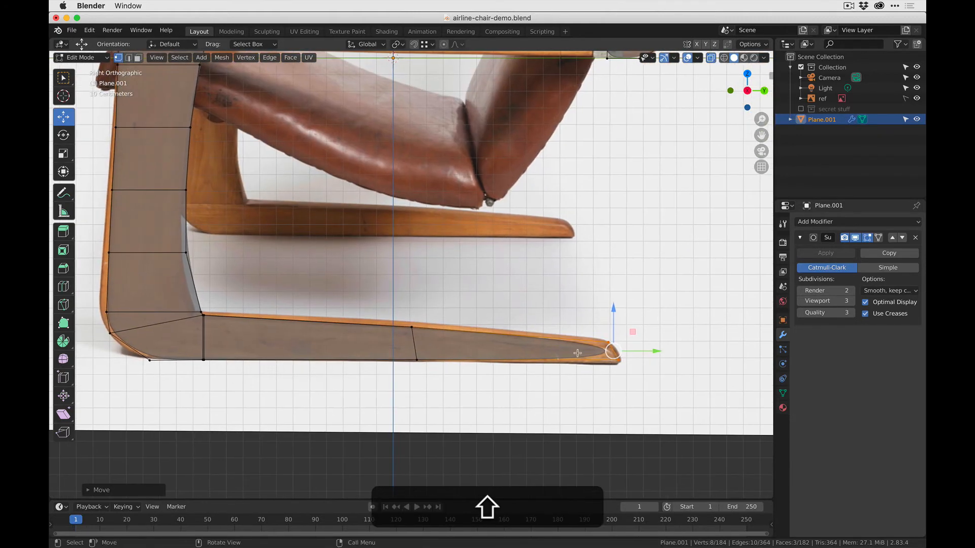
key("ctrl+r")
left_click(516, 356)
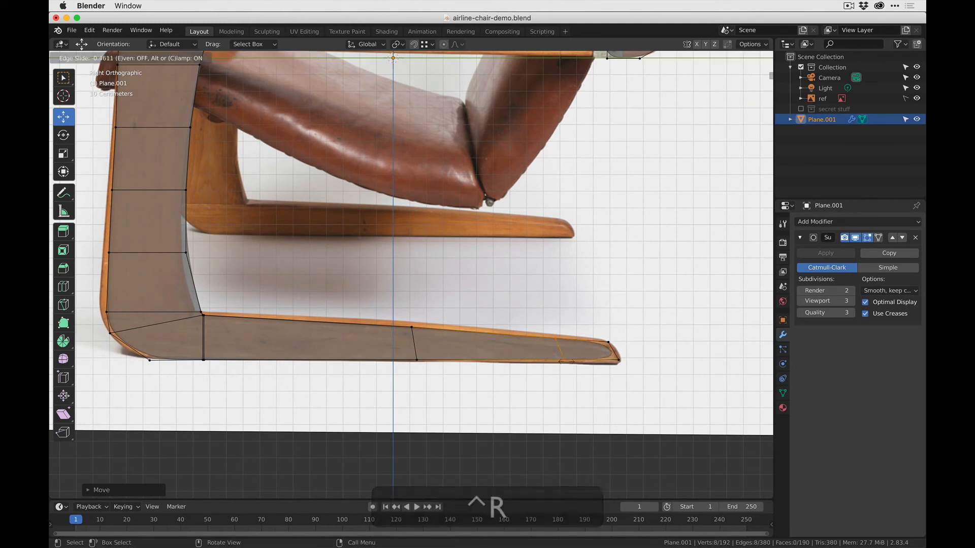
left_click(612, 368)
- Switch the transform orientation to Normal and move the new loop's upper vertices back along the rail, away from its tip
scroll(655, 395, "up", 4)
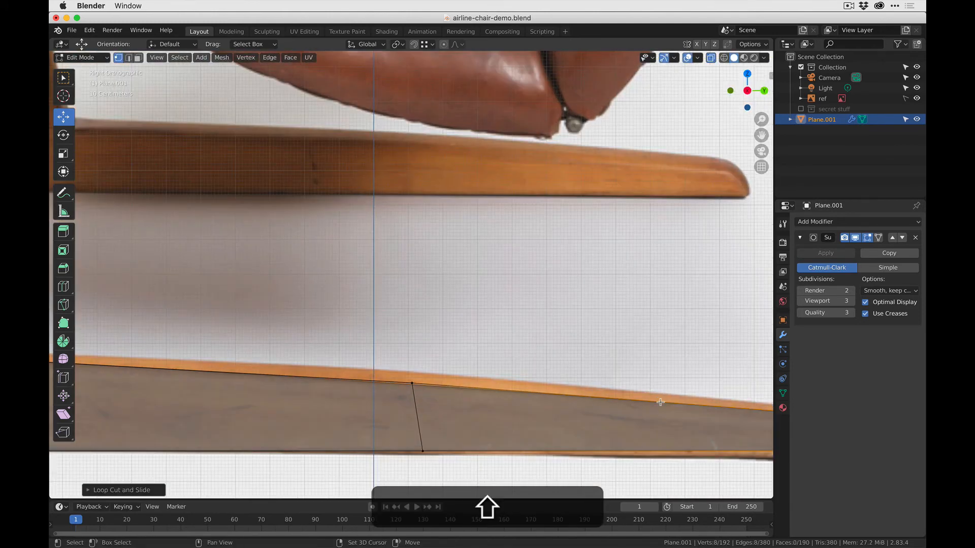
middle_click_drag(659, 402, 336, 318, "shift")
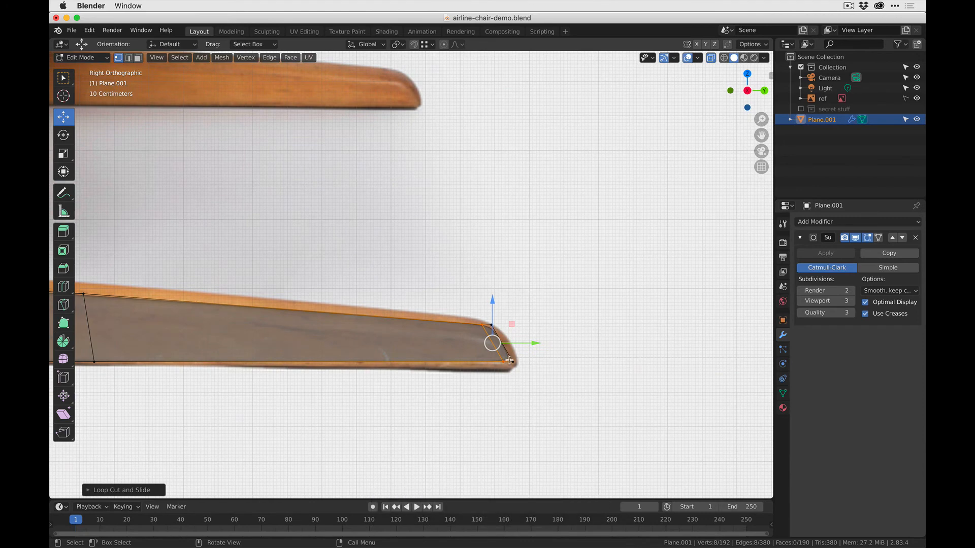
left_click(485, 331, "alt")
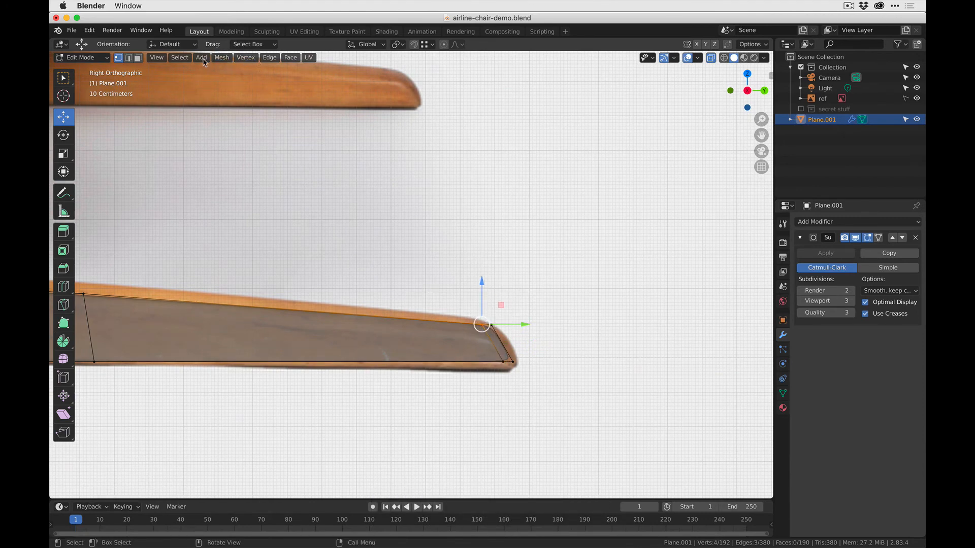
left_click(361, 44)
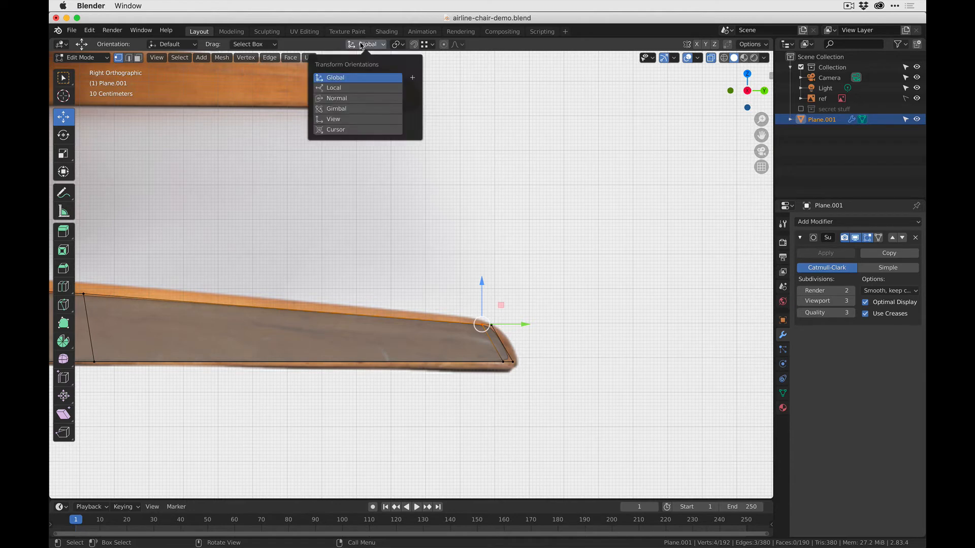
left_click(341, 98)
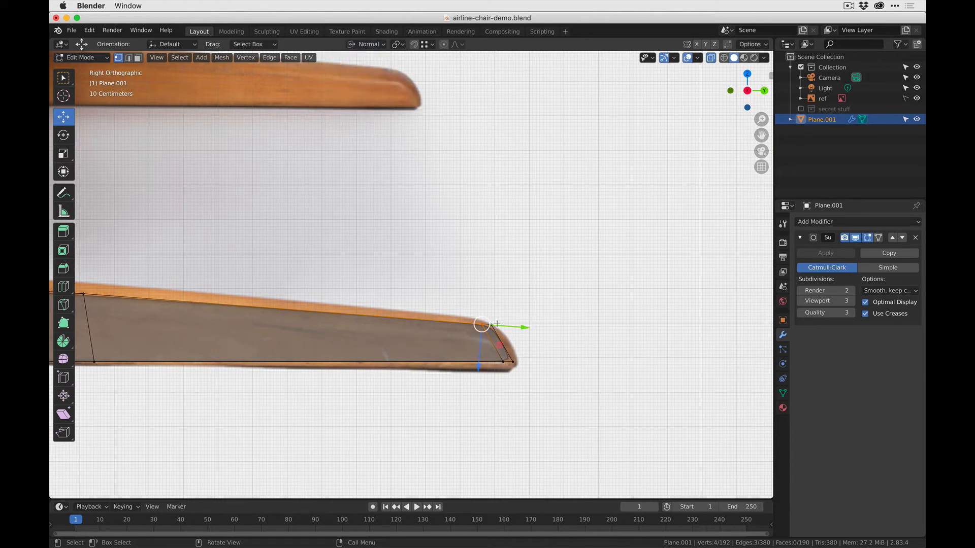
left_click_drag(510, 327, 459, 322)
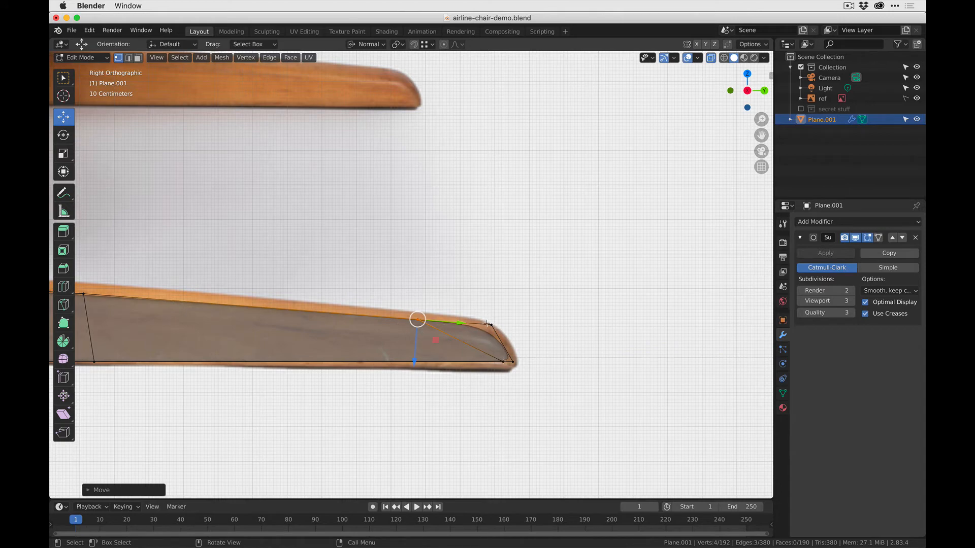
- Select the lower leg and bottom rail vertices, restore Global orientation, and shift them slightly forward along Y to match the reference
scroll(531, 360, "down", 3)
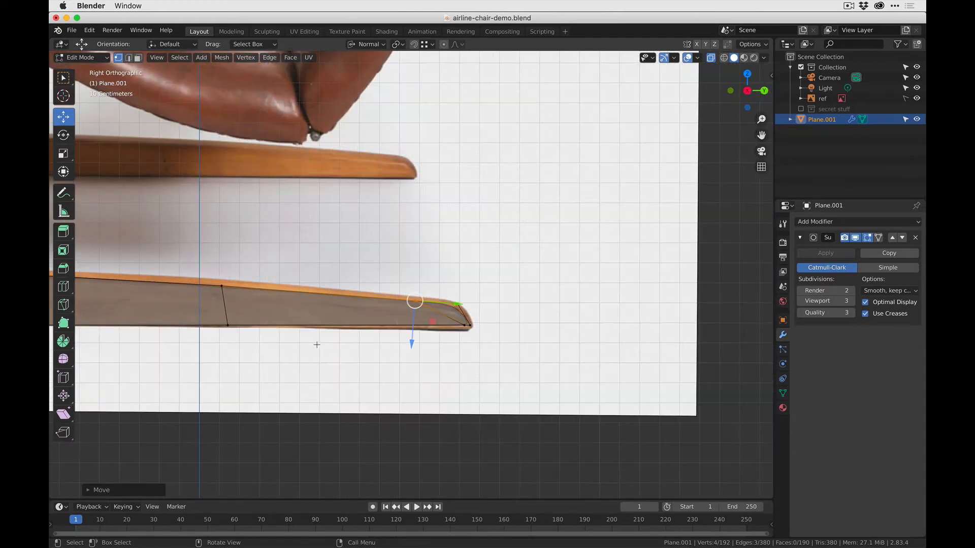
middle_click_drag(315, 344, 600, 374, "shift")
scroll(600, 374, "down", 2)
left_click_drag(678, 393, 214, 128)
left_click(366, 44)
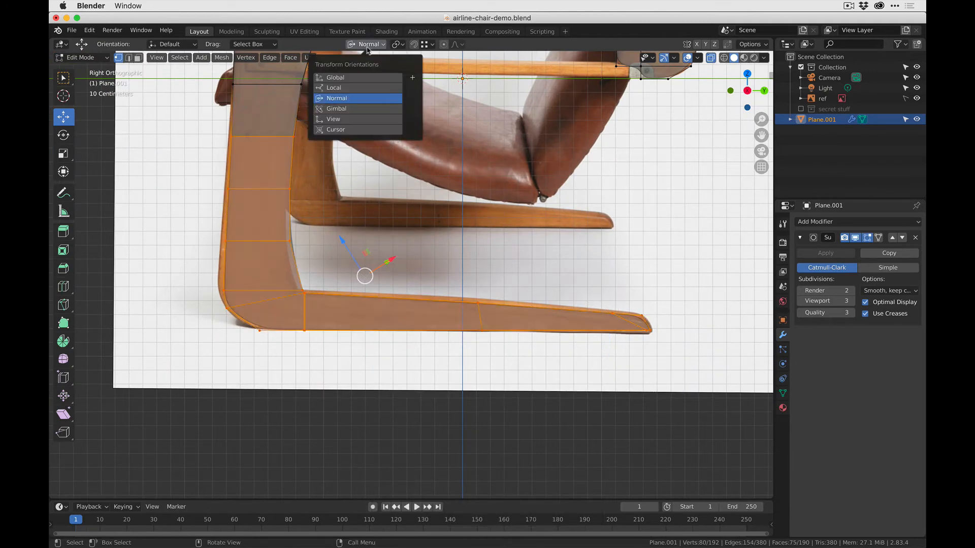
left_click(368, 76)
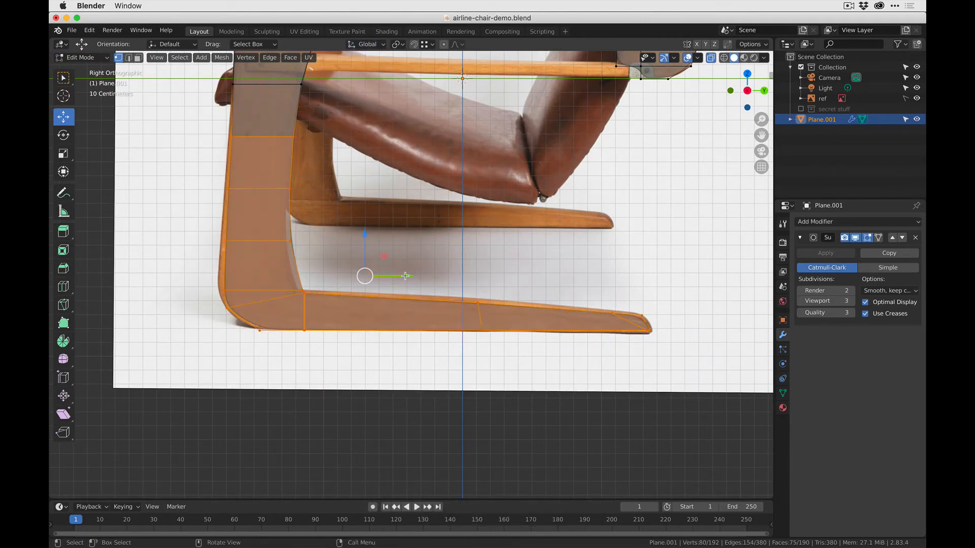
left_click_drag(405, 275, 401, 275)
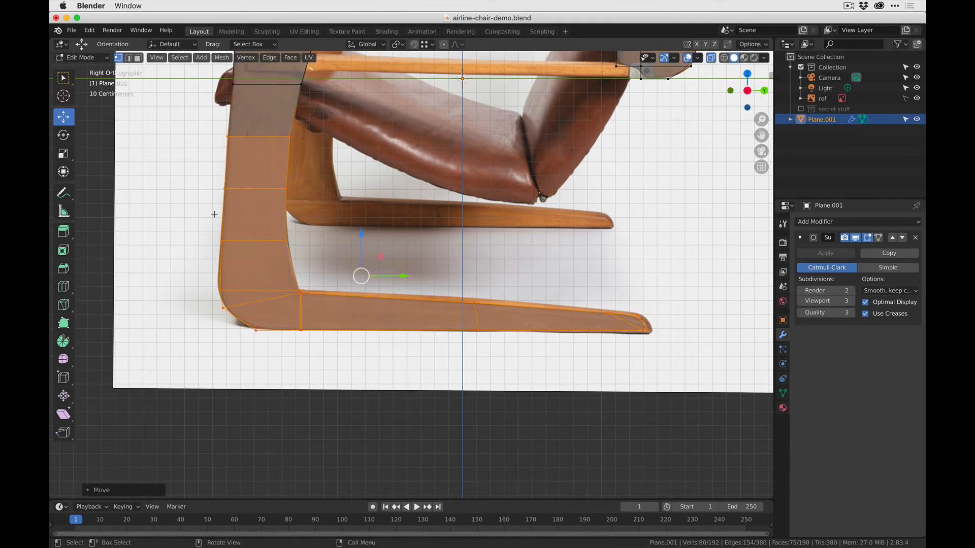
- Shift the bottom rail and lowest leg vertices slightly back along Y, and align the lower leg's edge vertices with the reference outline
left_click_drag(214, 214, 663, 369)
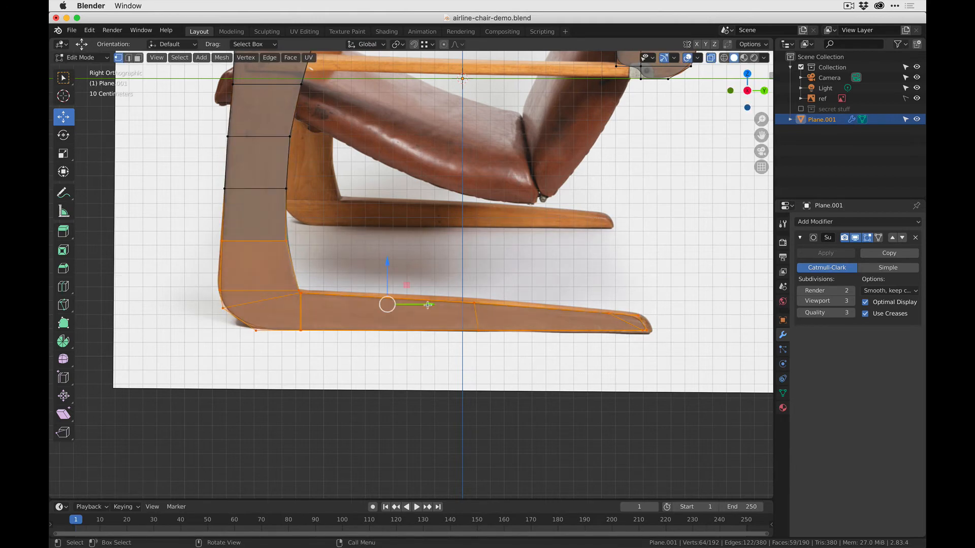
left_click_drag(427, 304, 422, 304)
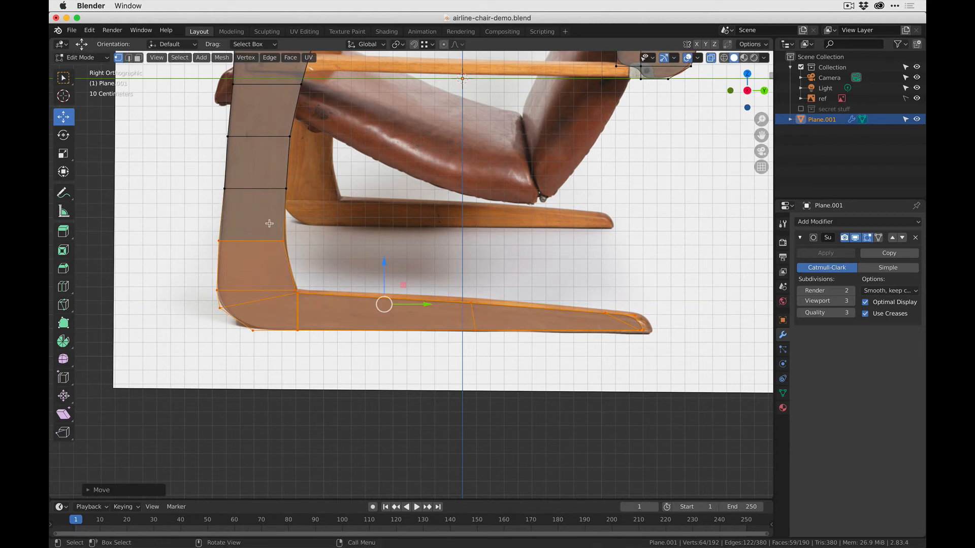
left_click_drag(269, 224, 326, 240)
scroll(215, 240, "up", 2)
middle_click_drag(215, 240, 308, 316, "shift")
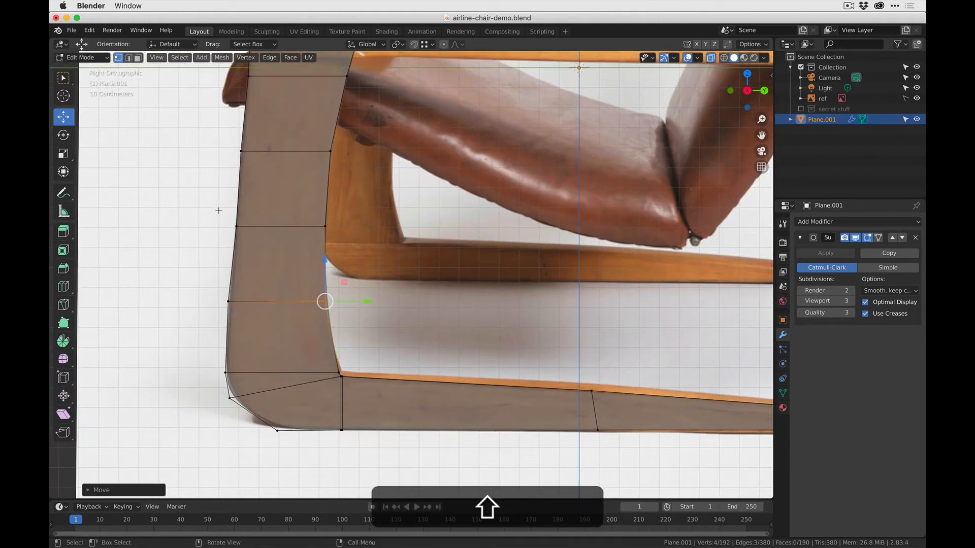
left_click_drag(218, 211, 276, 226)
left_click_drag(221, 292, 268, 303)
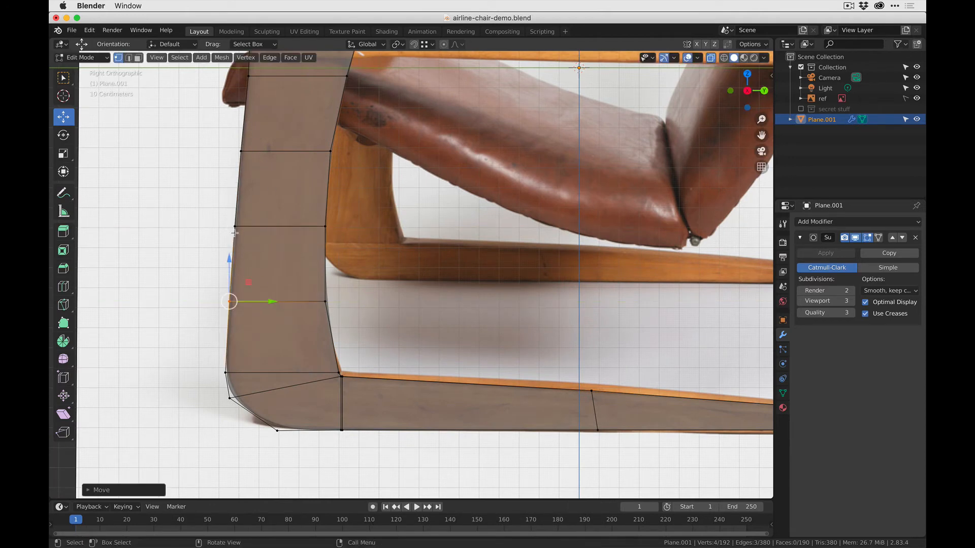
- Reshape the leg's rounded bottom corner by raising its upper outer vertices and moving the next outer vertices inward to match the reference
middle_click_drag(239, 324, 242, 294, "shift")
scroll(274, 340, "up", 3)
middle_click_drag(287, 354, 450, 222, "shift")
left_click(273, 246)
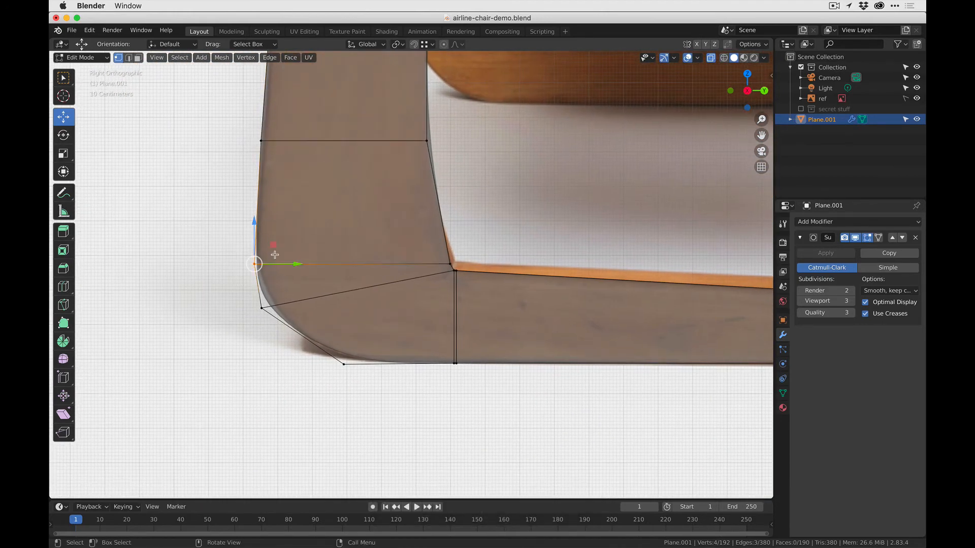
left_click_drag(274, 244, 273, 212)
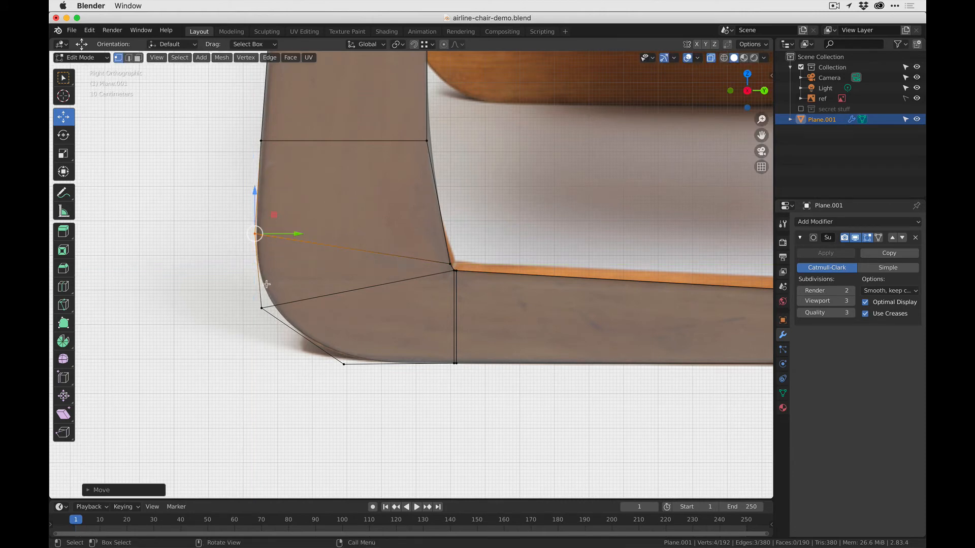
left_click(262, 309)
mouse_move(281, 288)
left_mouse_down()
mouse_move(308, 272)
mouse_move(284, 283)
mouse_move(291, 293)
left_mouse_up()
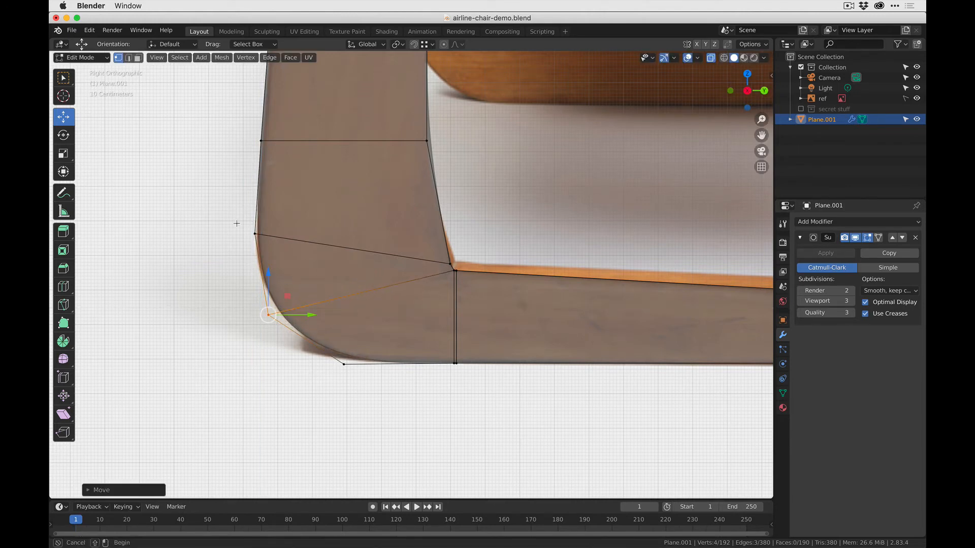
left_click(267, 234)
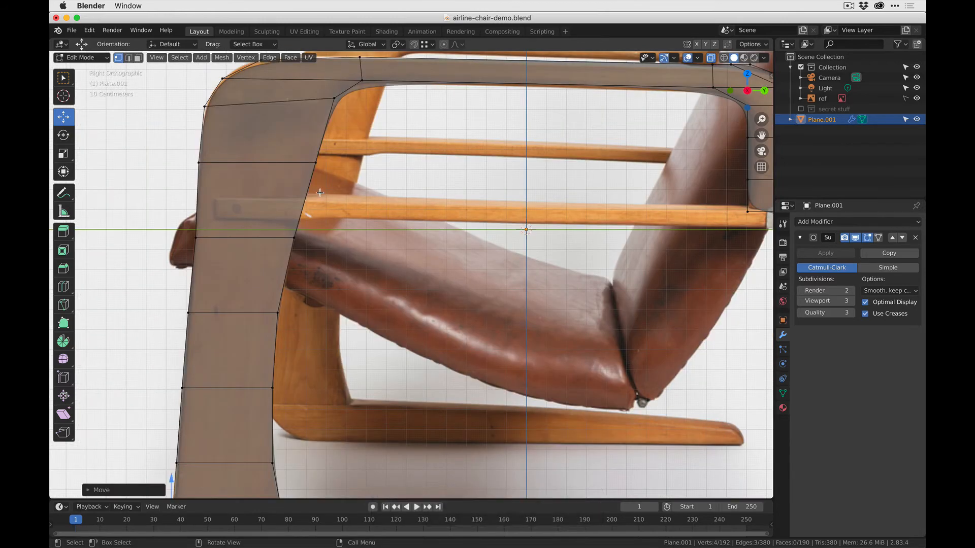
- Move the three sets of outer vertices around the front armrest corner outward to follow the reference curve
middle_click_drag(335, 123, 302, 206, "shift")
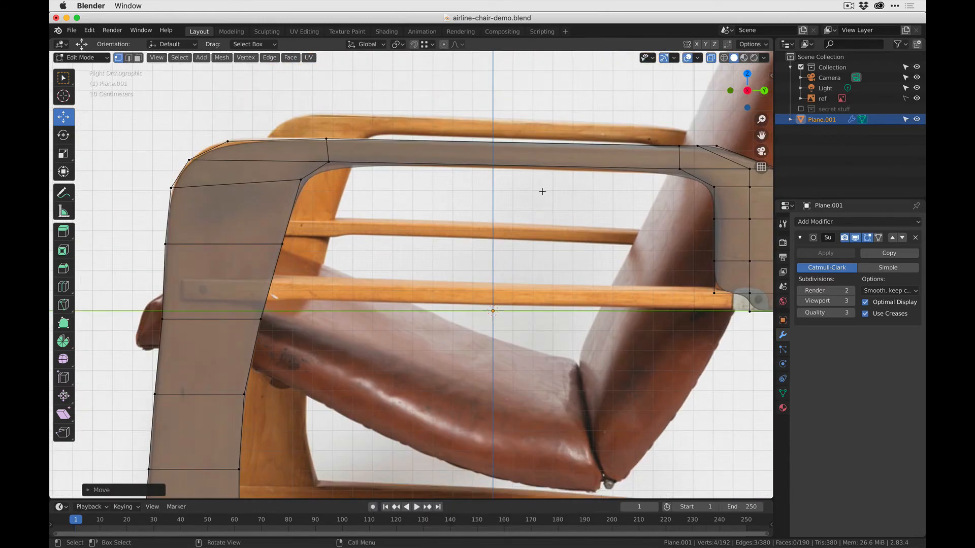
scroll(311, 181, "up", 2)
left_click(260, 182)
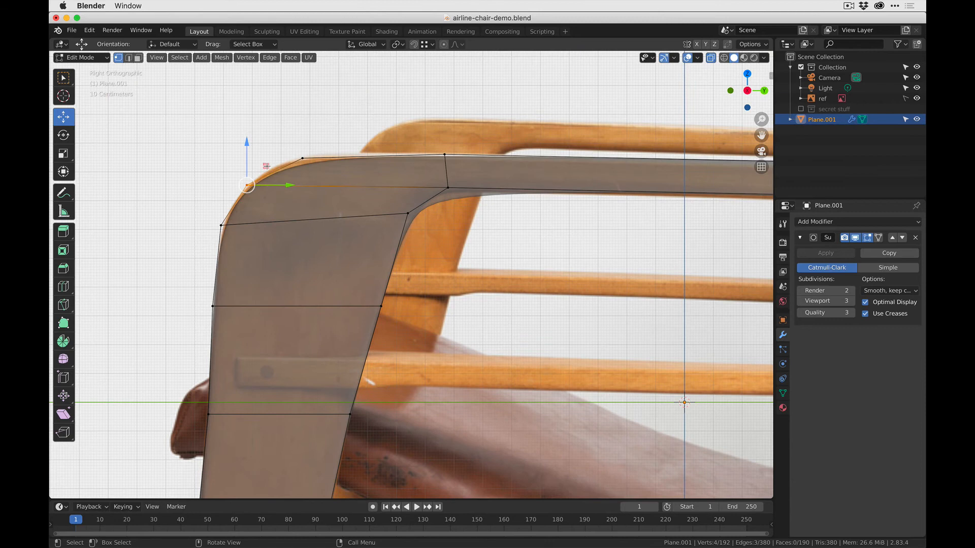
left_click_drag(266, 166, 270, 156)
left_click(230, 244)
left_click_drag(240, 204, 239, 199)
left_click(330, 169)
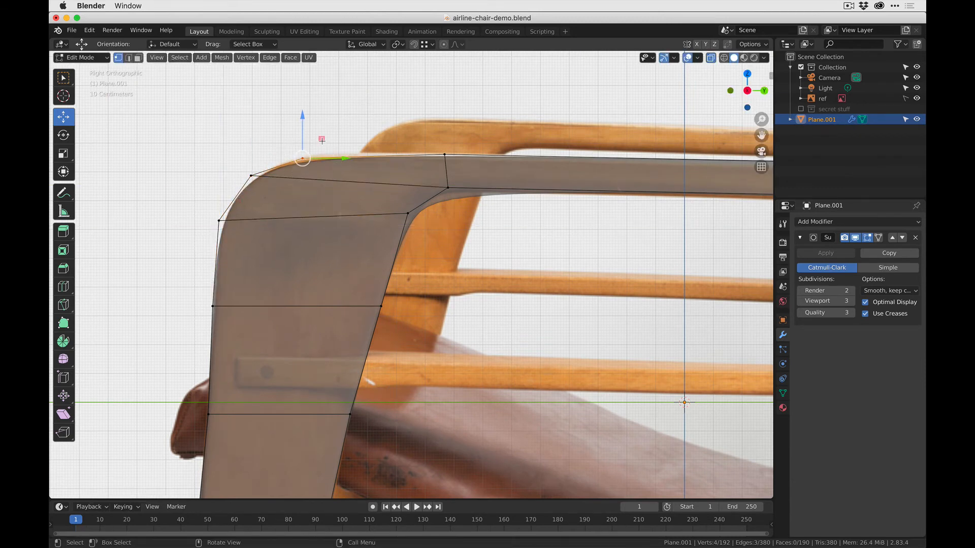
left_click_drag(321, 139, 319, 134)
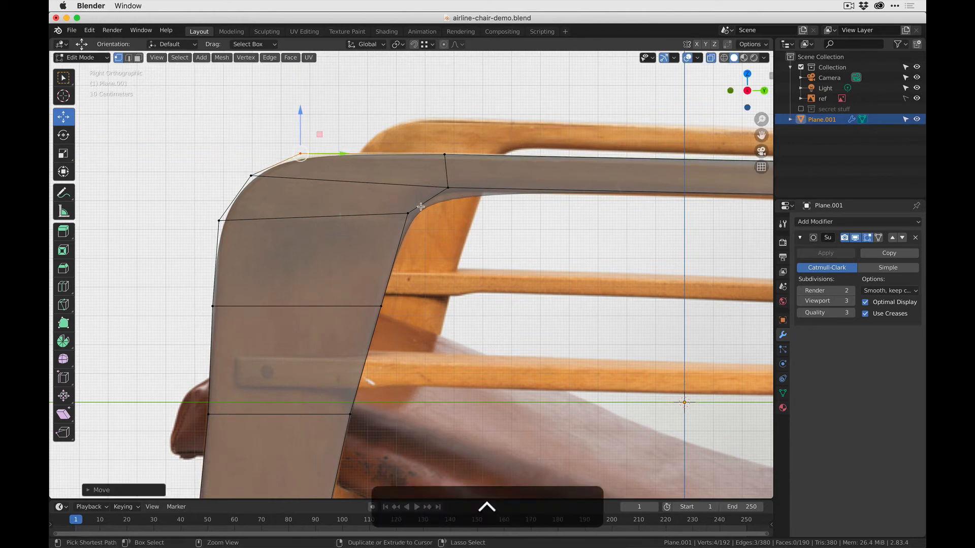
- Cut an edge loop across the armrest close to the front corner and adjust the adjacent loop to fit the reference
key("ctrl+r")
left_click(565, 182)
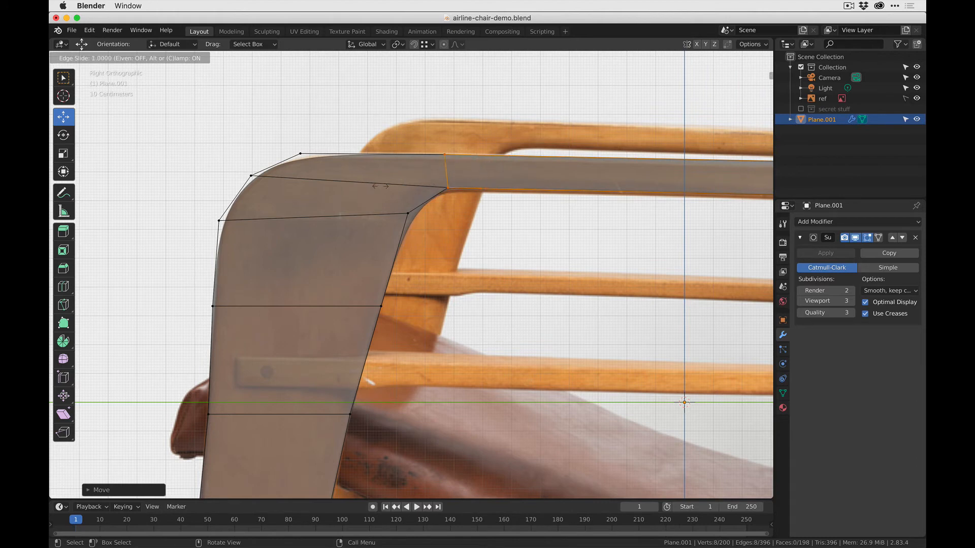
left_click(446, 184)
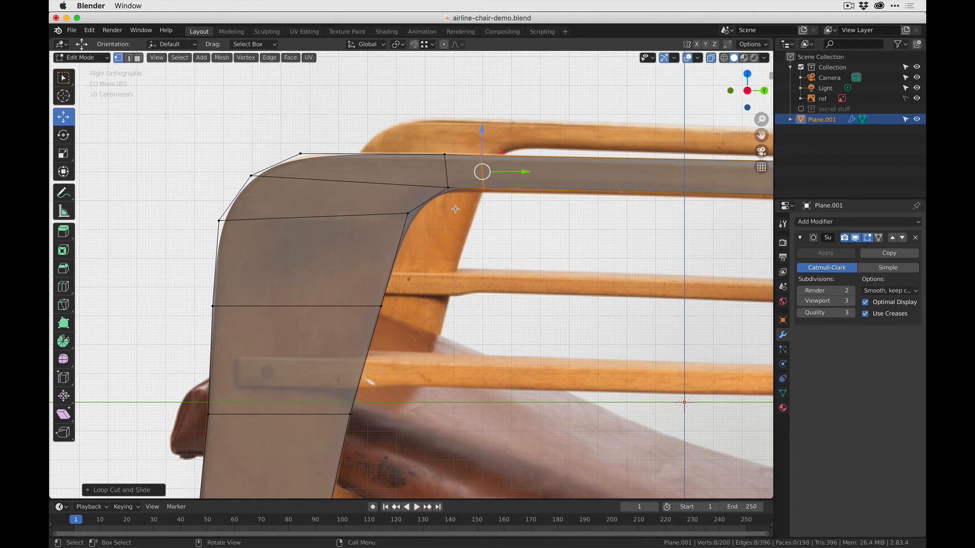
left_click(444, 147)
mouse_move(488, 170)
left_mouse_down()
mouse_move(465, 171)
mouse_move(480, 161)
left_mouse_up()
- Move the armrest's rear underside vertices along Y toward the inner corner, and cut a new edge loop across the armrest just before them
scroll(552, 213, "right", 10, "shift")
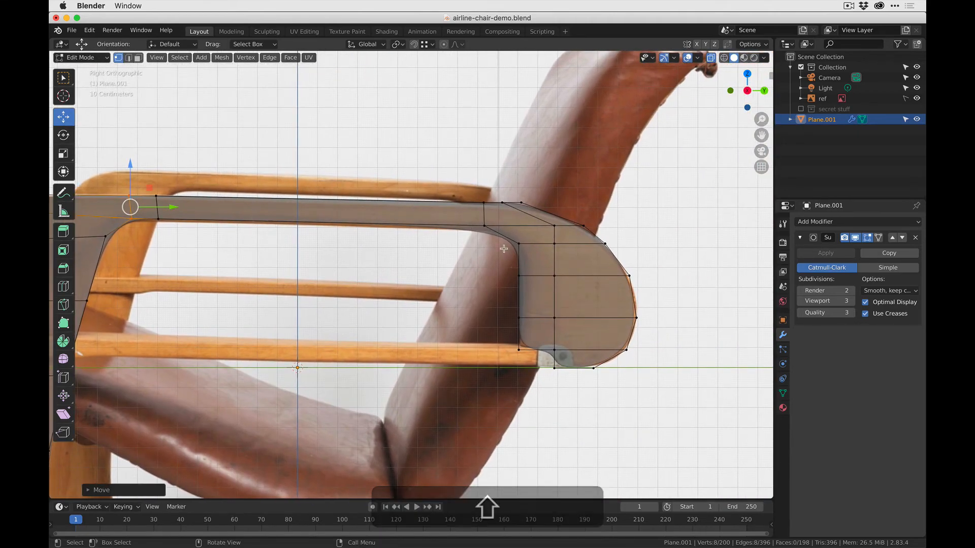
scroll(506, 268, "up", 2)
left_click(533, 210, "alt")
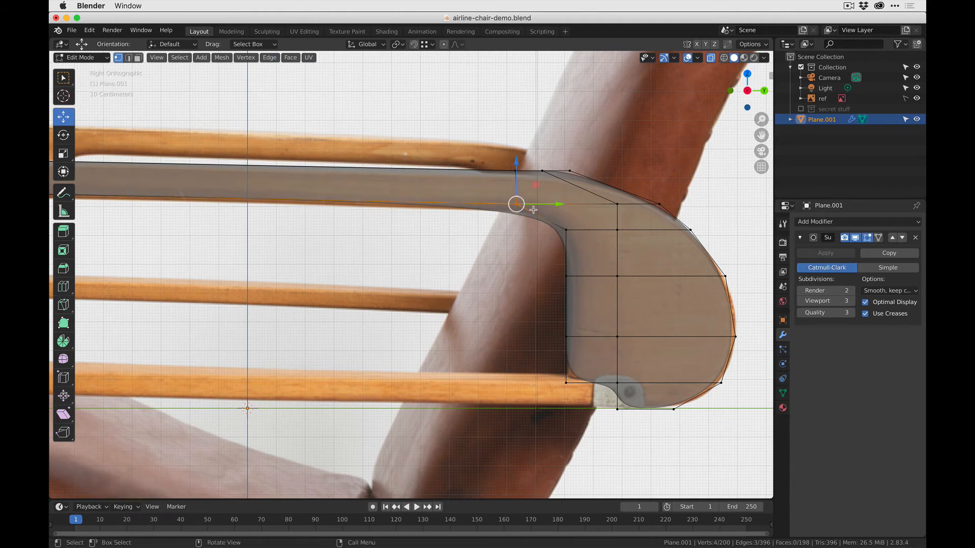
mouse_move(555, 204)
left_mouse_down()
mouse_move(586, 203)
mouse_move(567, 205)
left_mouse_up()
key("ctrl+r")
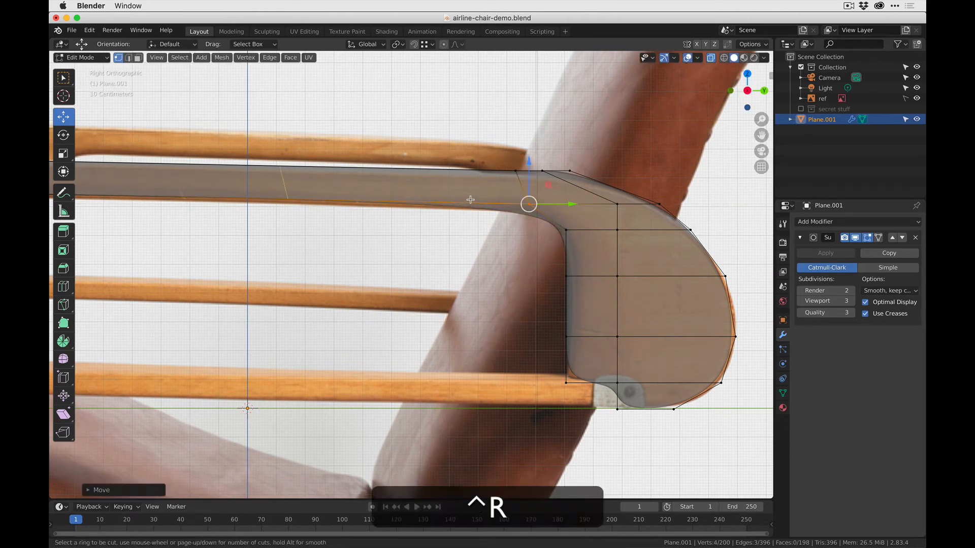
left_click(406, 203)
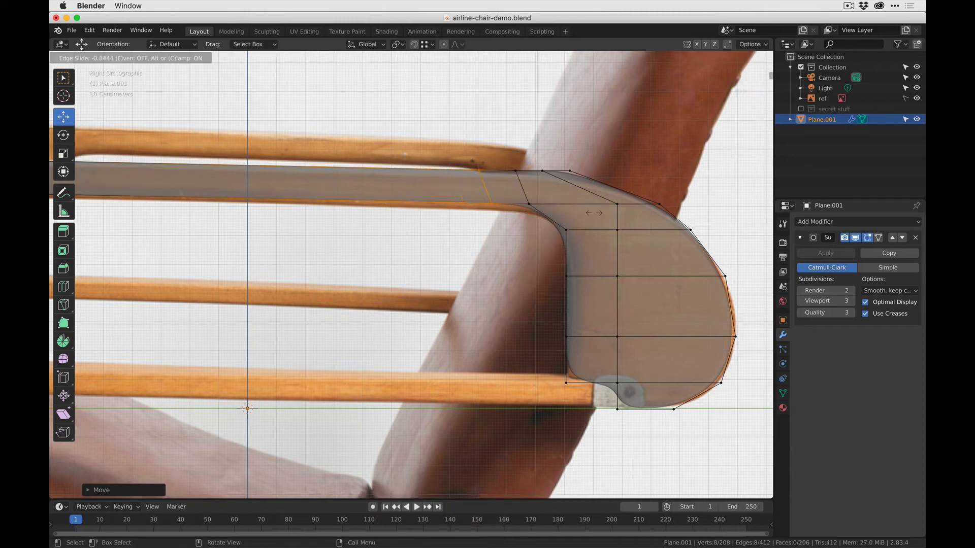
left_click(582, 215)
- Select the underside vertices along the armrest and lower them slightly along Z to match the reference thickness
scroll(471, 239, "down", 3)
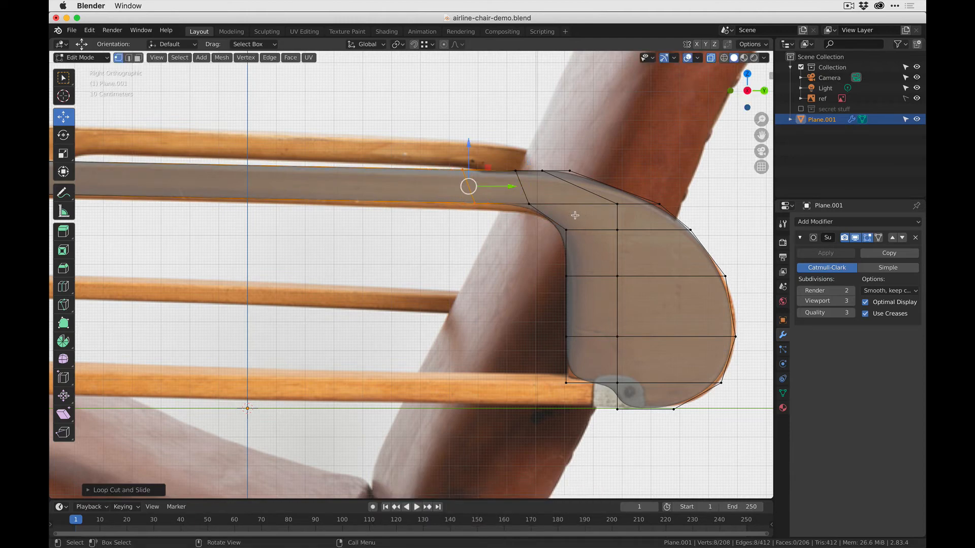
left_click_drag(173, 222, 212, 242)
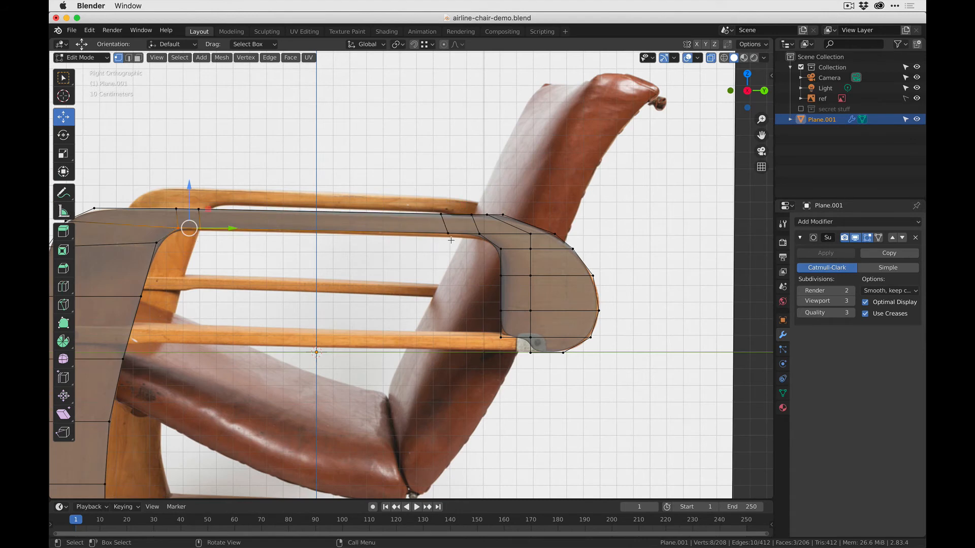
left_click_drag(447, 225, 486, 240, "shift")
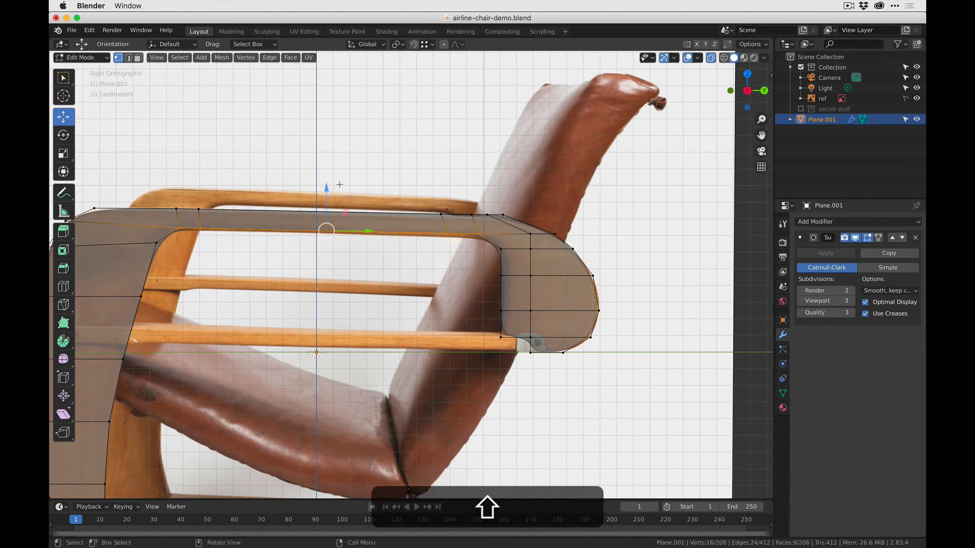
left_click_drag(326, 188, 326, 192)
- Move the top vertices where the armrest bends back and down along the curve, and lower the surrounding rear armrest vertices slightly
scroll(572, 266, "up", 1)
scroll(573, 266, "up", 2)
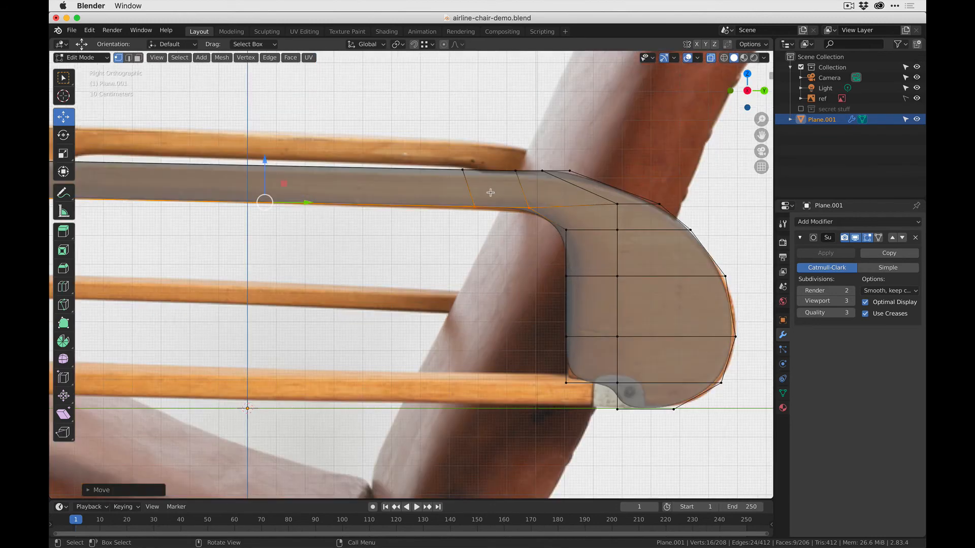
left_click(569, 169)
key("g")
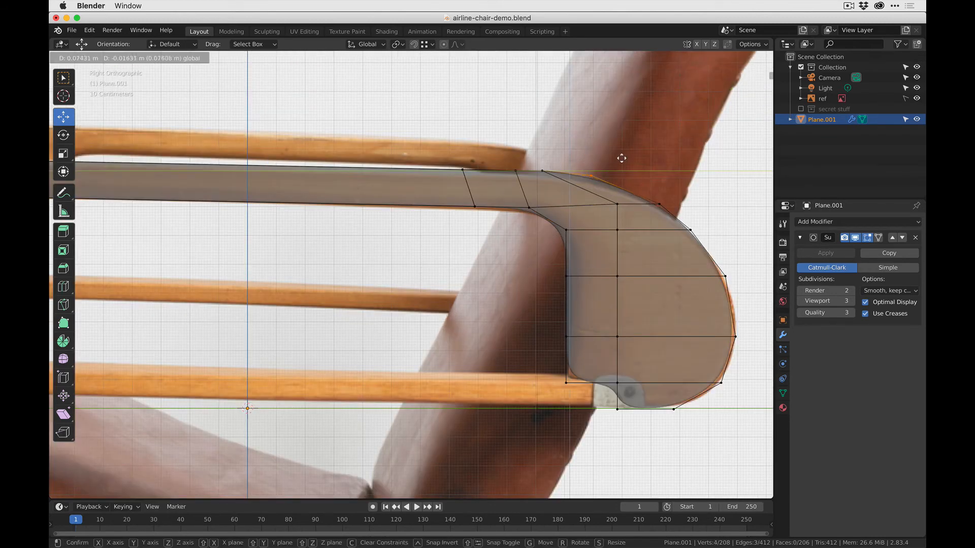
left_click(652, 175)
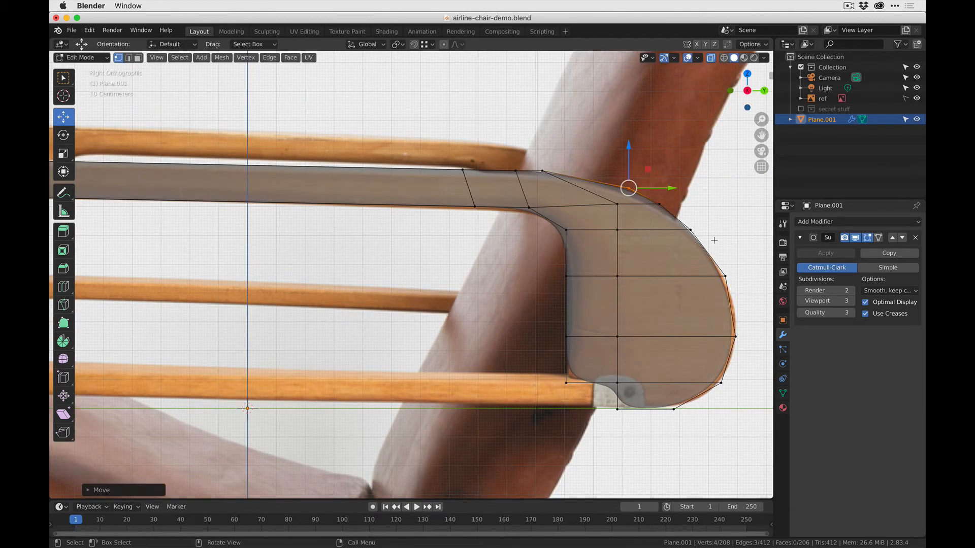
left_click_drag(714, 246, 444, 148)
mouse_move(569, 160)
left_mouse_down()
mouse_move(571, 174)
mouse_move(571, 164)
left_mouse_up()
- Shift the rear armrest's underside and inner-edge vertices slightly along Y, and fine-tune the inner corner vertices to match the reference
left_click(496, 228)
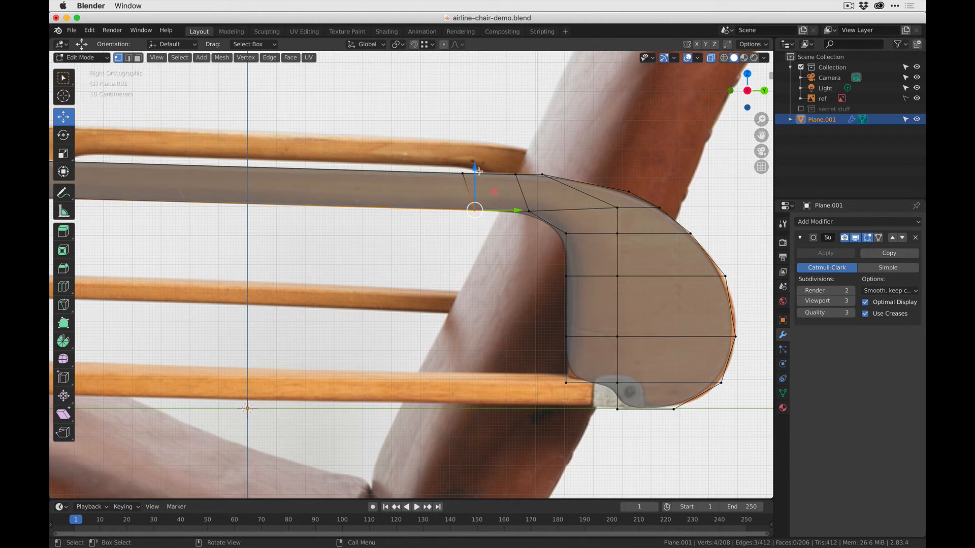
left_click_drag(478, 171, 533, 209)
left_click_drag(468, 207, 582, 403)
left_click_drag(588, 274, 595, 278)
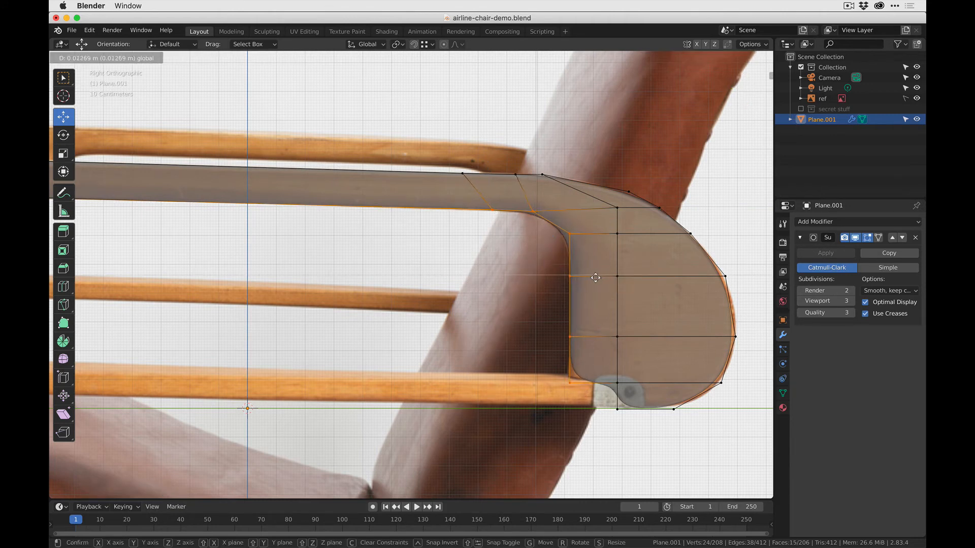
left_click(567, 380)
key("alt+a")
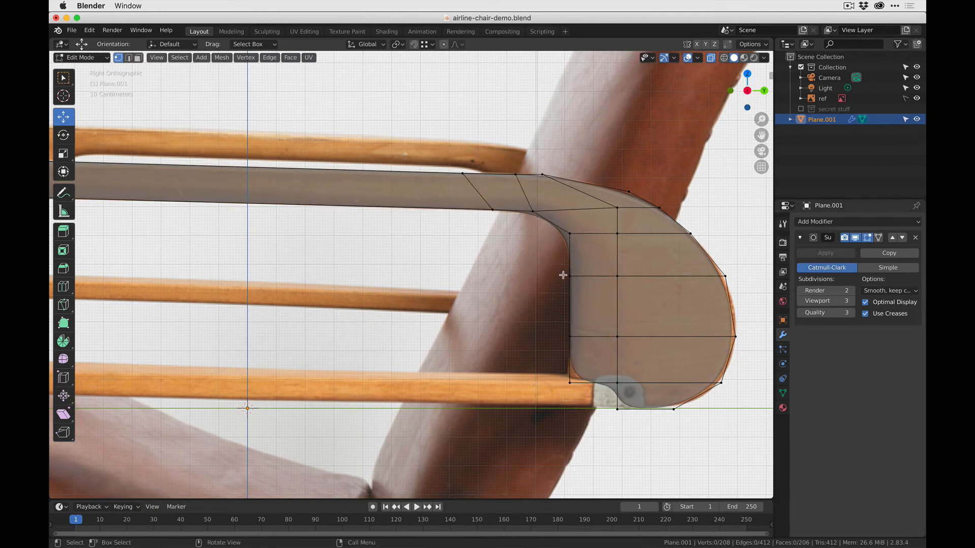
mouse_move(564, 226)
left_mouse_down()
mouse_move(574, 239)
mouse_move(596, 218)
mouse_move(578, 220)
left_mouse_up()
- Cut a horizontal edge loop across the armrest's rounded rear end and slide it close above its lowest horizontal loop
middle_click_drag(512, 296, 364, 239, "shift")
key("ctrl+r")
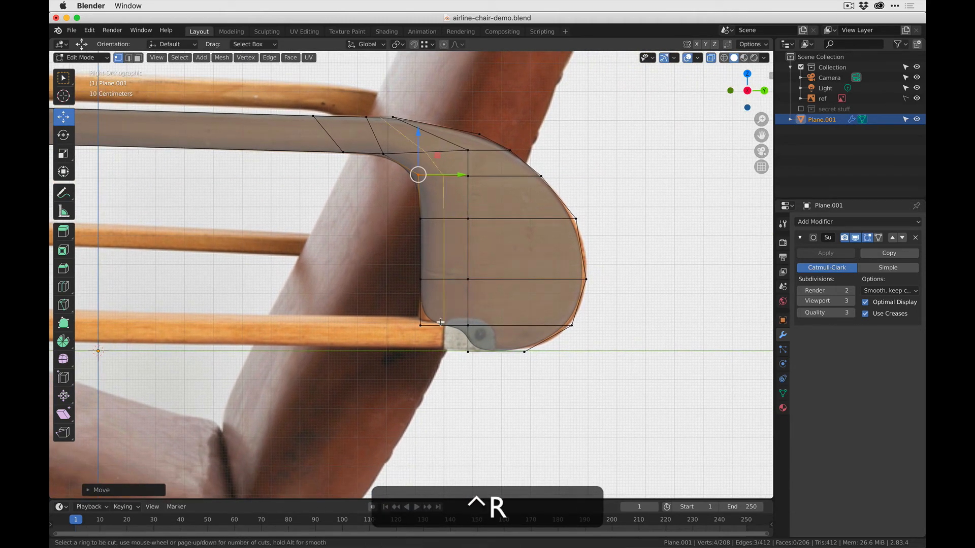
left_click(465, 314)
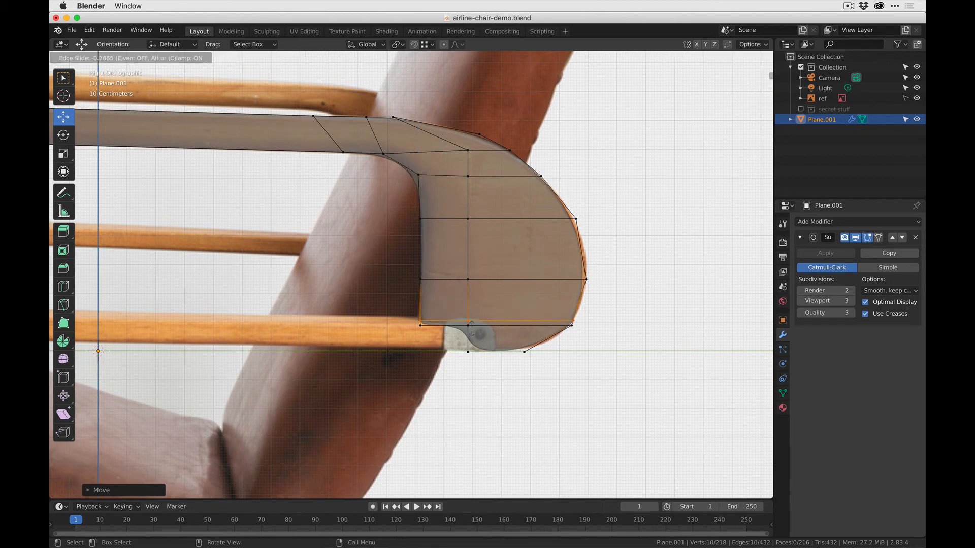
left_click(473, 333)
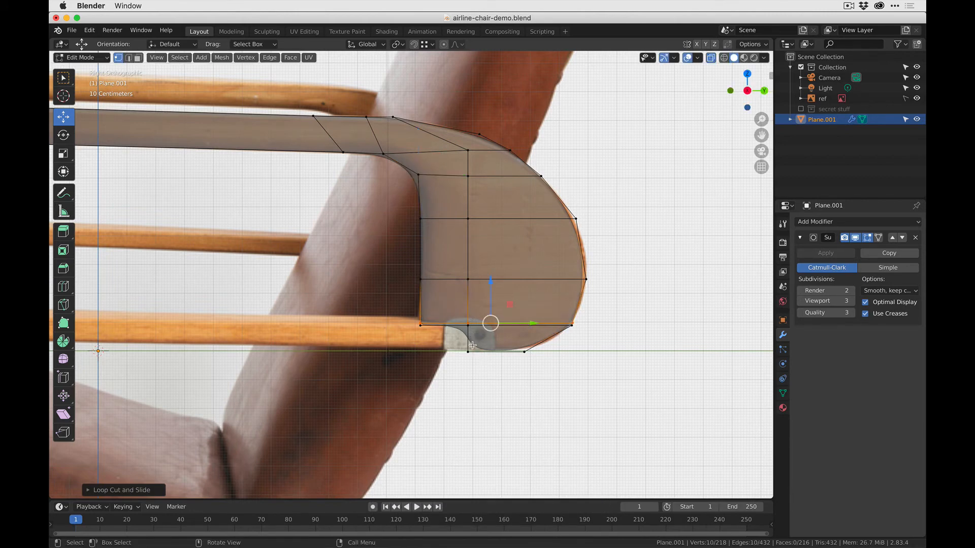
- Cut a vertical edge loop through the rounded rear end and slide it close to the existing vertical loop
key("ctrl+r")
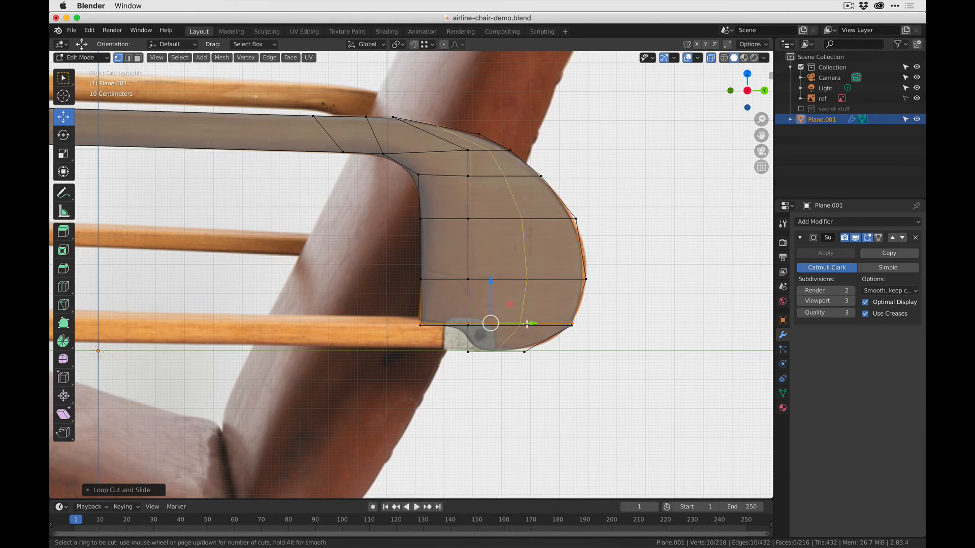
left_click(488, 322)
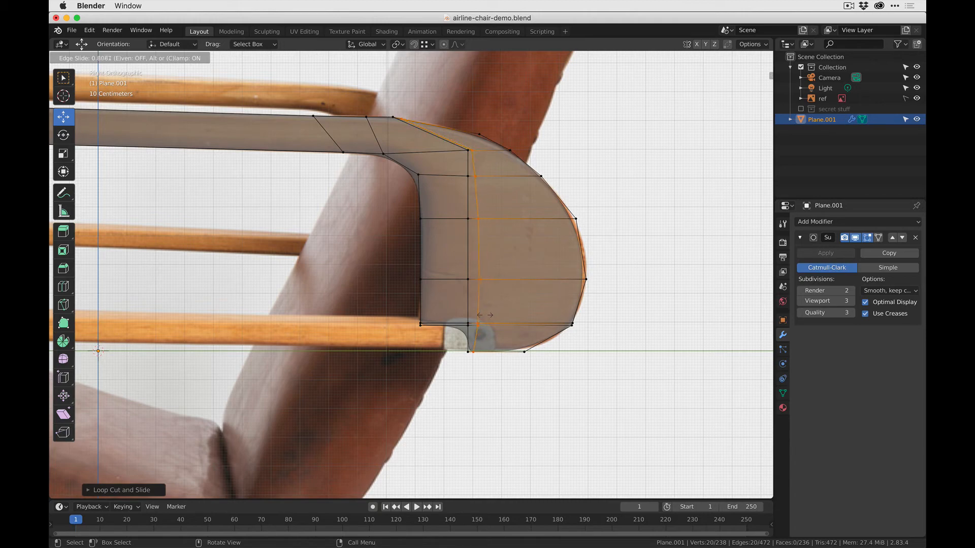
left_click(482, 316)
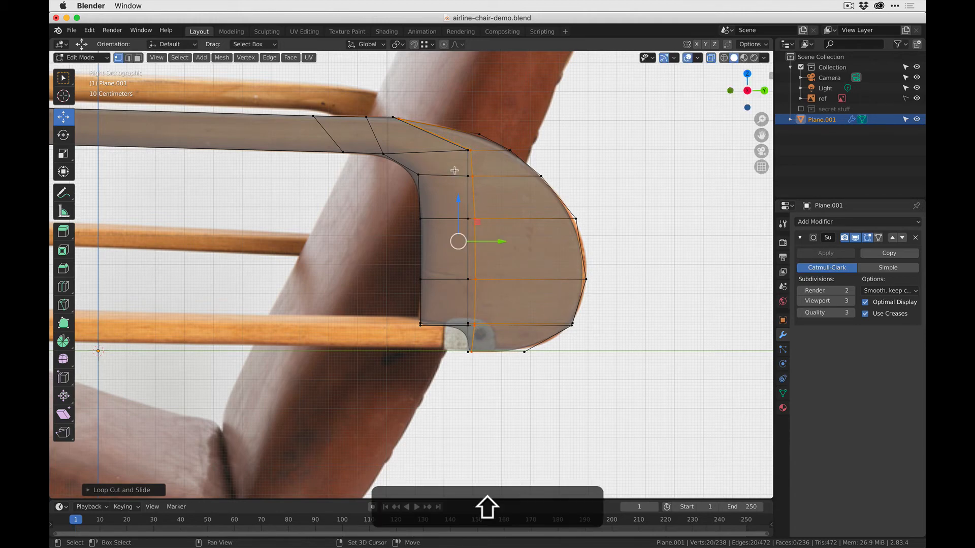
- Move the new vertical loop's top vertices back and slightly down along the armrest's upper curve to space them evenly
middle_click_drag(455, 170, 436, 231, "shift")
scroll(437, 238, "up", 3)
left_click_drag(351, 98, 380, 128)
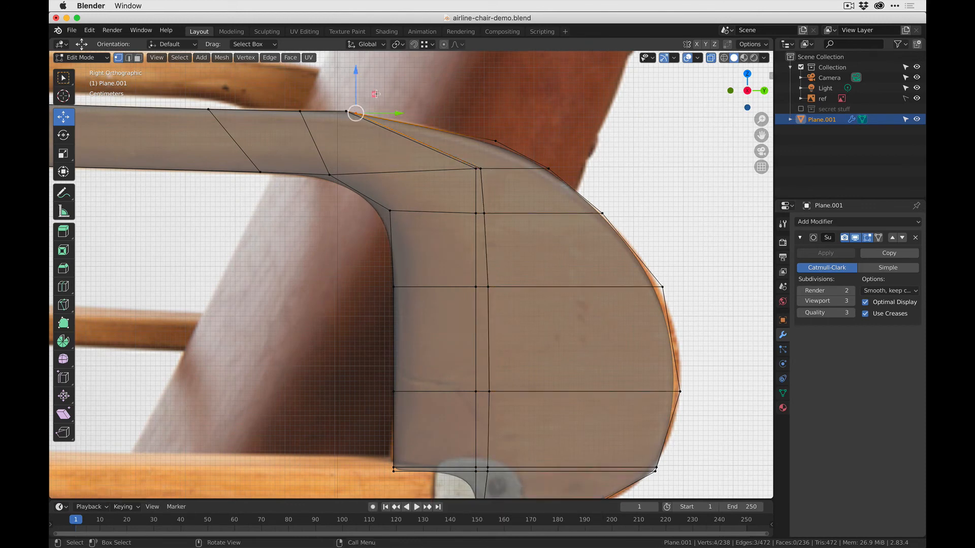
left_click_drag(375, 94, 459, 106)
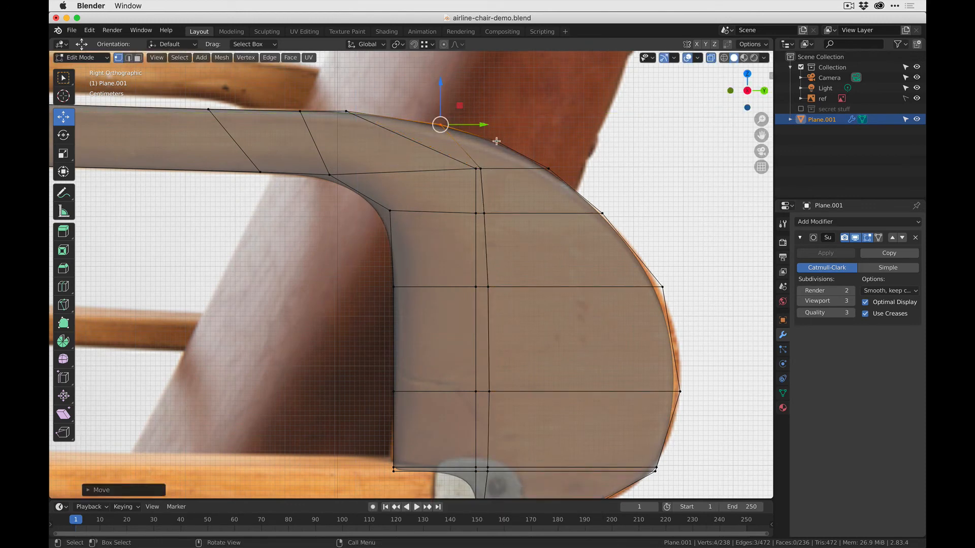
- Move the two vertical loops' vertices on the rounded end's upper two rows apart along Y to even out their spacing
left_click_drag(544, 155, 582, 175)
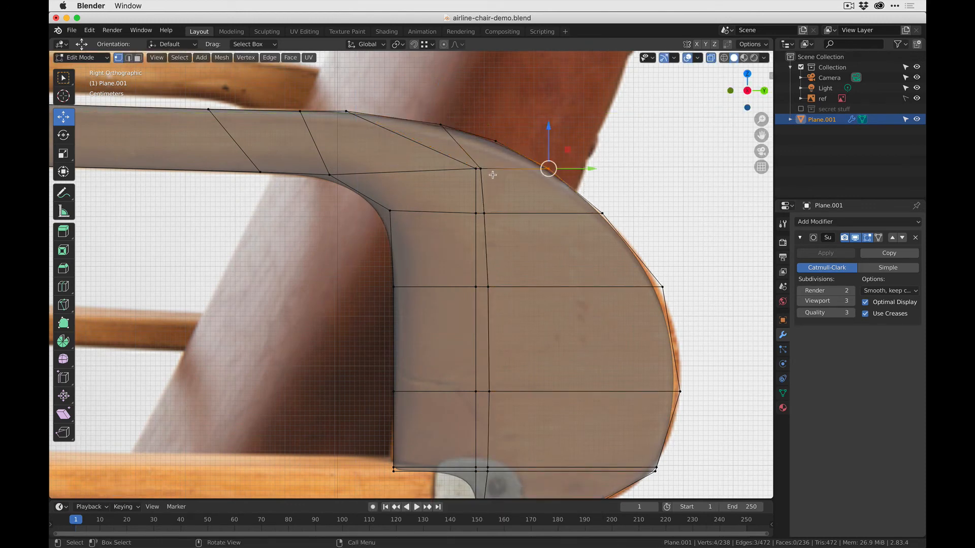
left_click(475, 166)
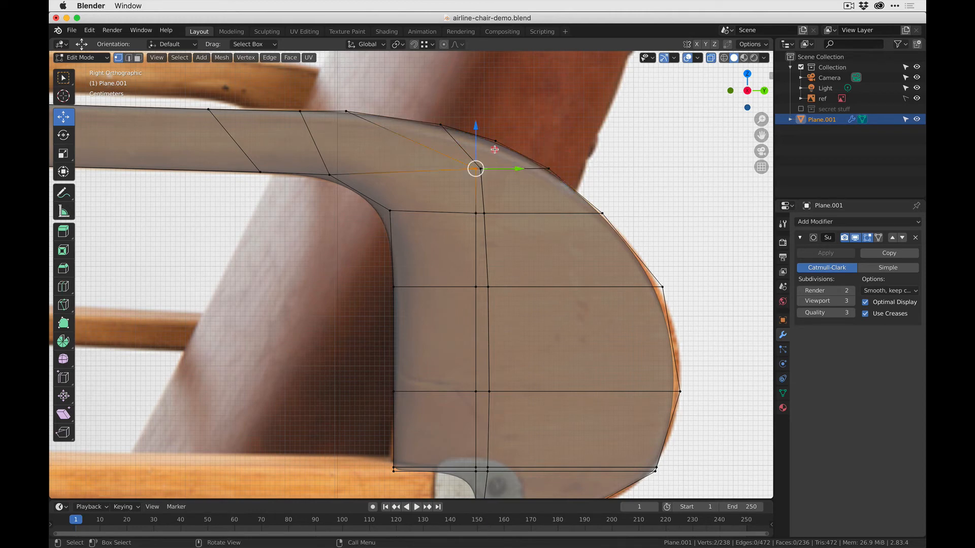
key("g")
left_click(471, 174)
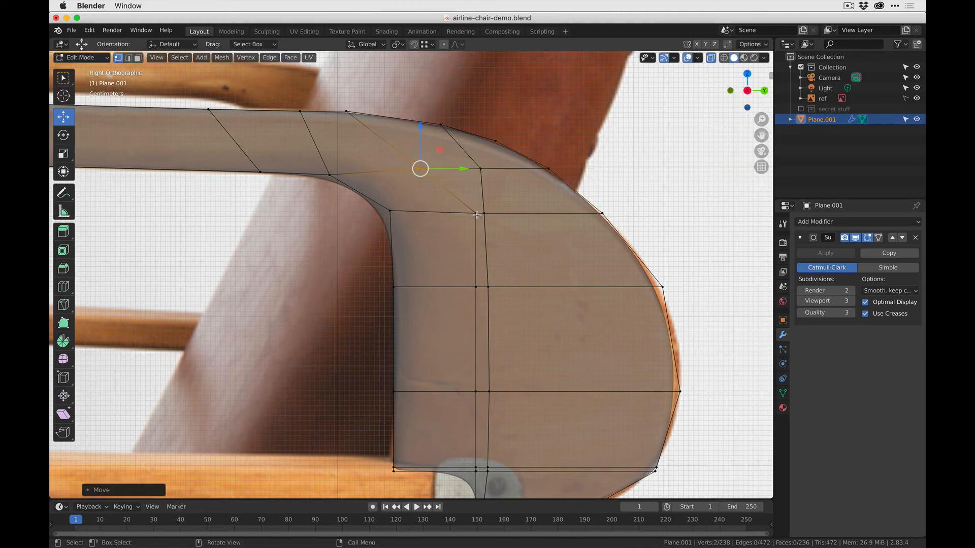
left_click(476, 215)
key("g")
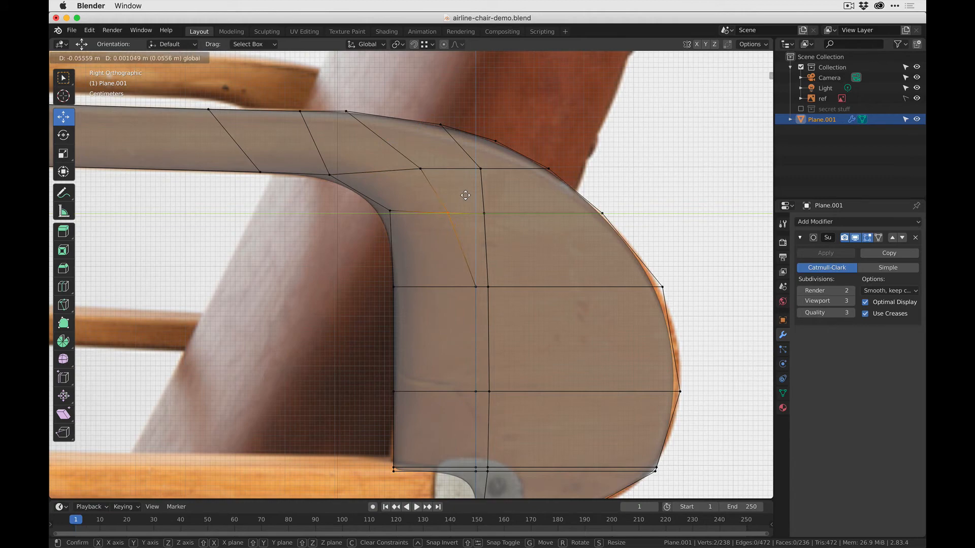
left_click(466, 195)
left_click_drag(470, 198, 498, 222)
key("g")
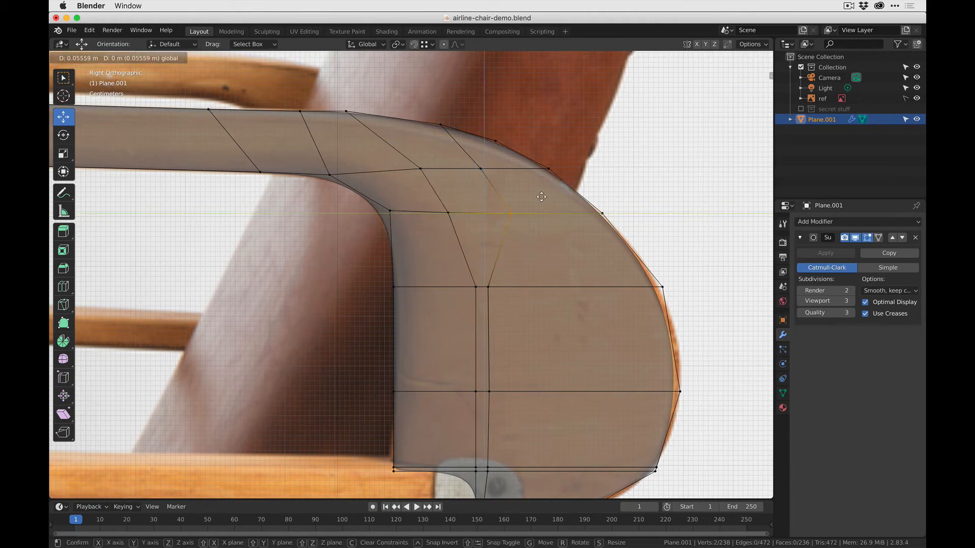
left_click(533, 198)
- Move the outer vertical loop's vertices on the next two rows toward the outer curve, and nudge the inner loop's third-row vertices the same way
middle_click_drag(492, 292, 455, 210, "shift")
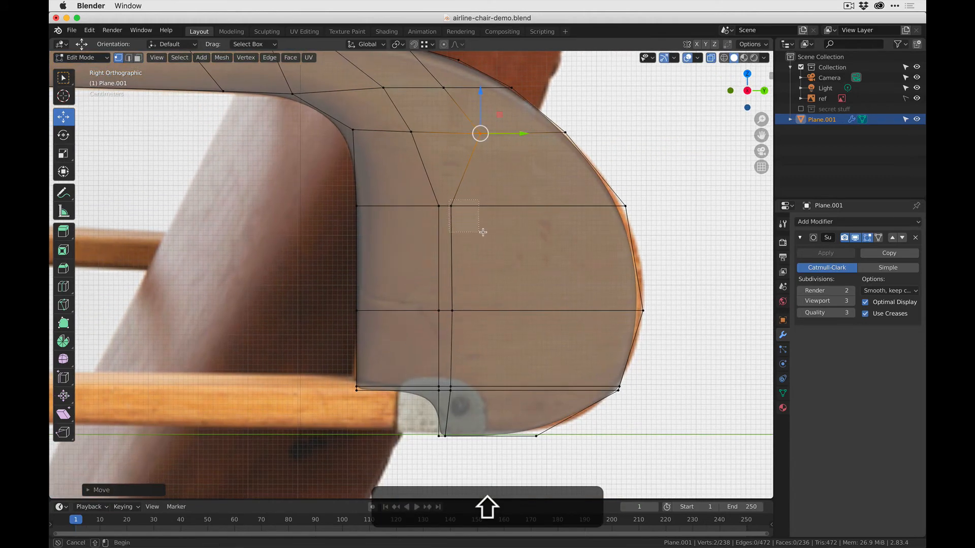
left_click(452, 207)
left_click_drag(492, 206, 573, 206)
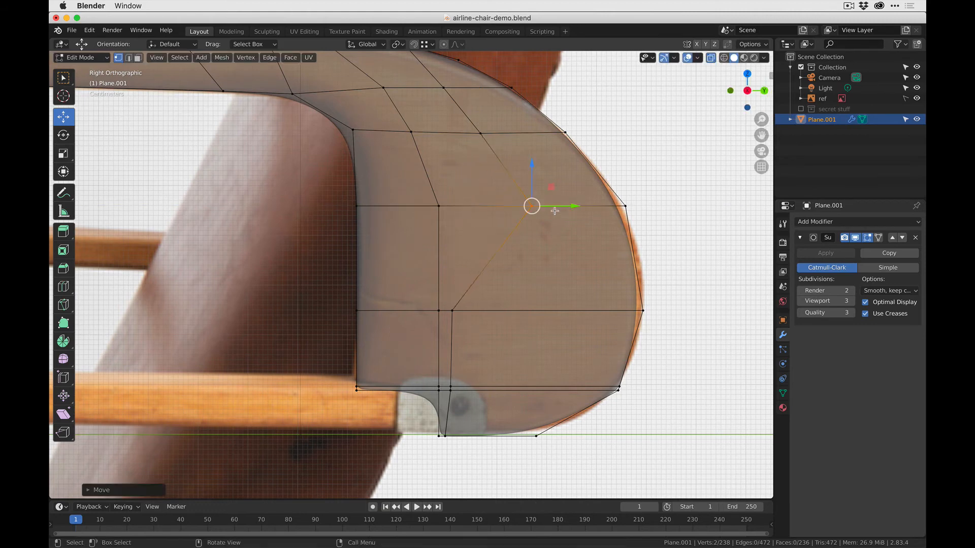
left_click(438, 206)
left_click_drag(487, 206, 493, 206)
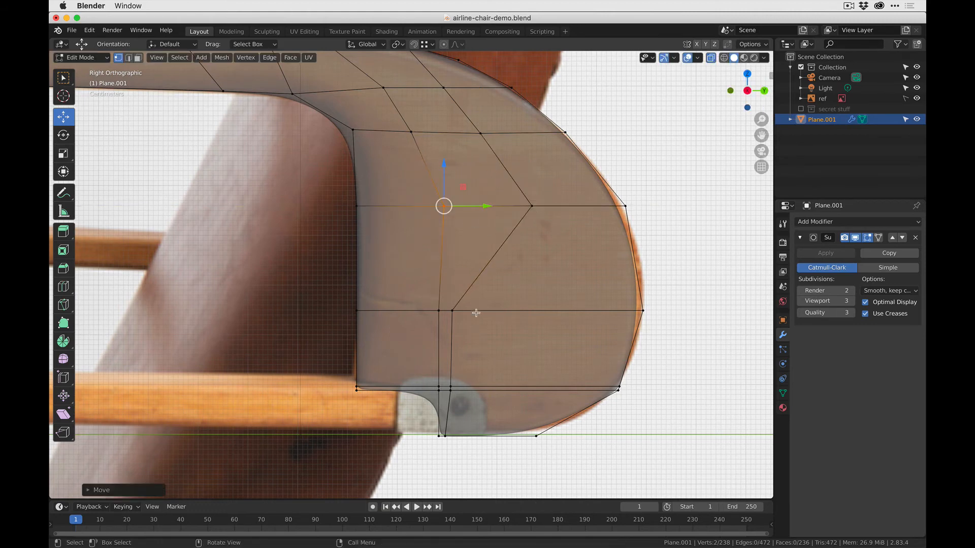
left_click(452, 311)
left_click_drag(497, 313, 592, 313)
- Reposition the outer vertical loop's vertices on the two closely spaced lower rows along Y, lining them up with the bottom vertex below
left_click_drag(481, 401, 526, 389)
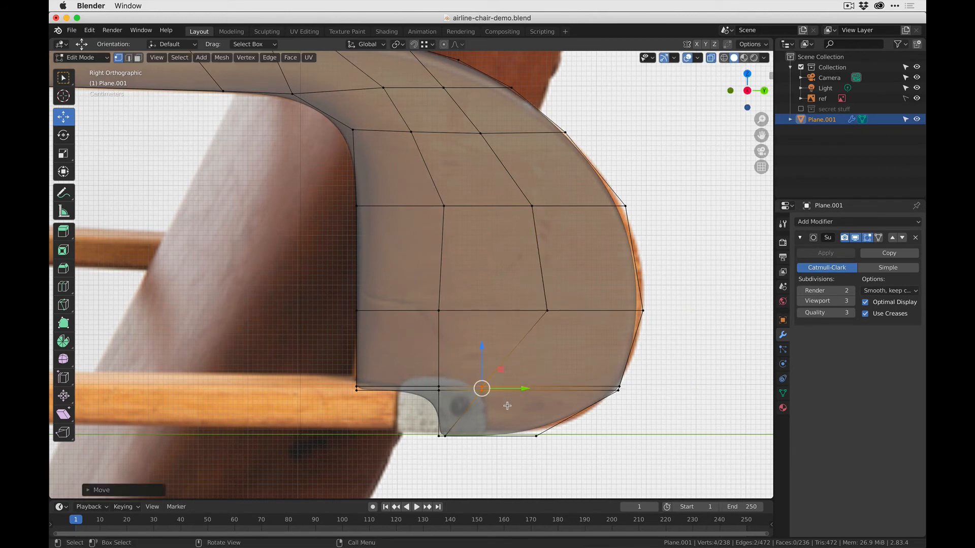
left_click_drag(436, 382, 468, 389)
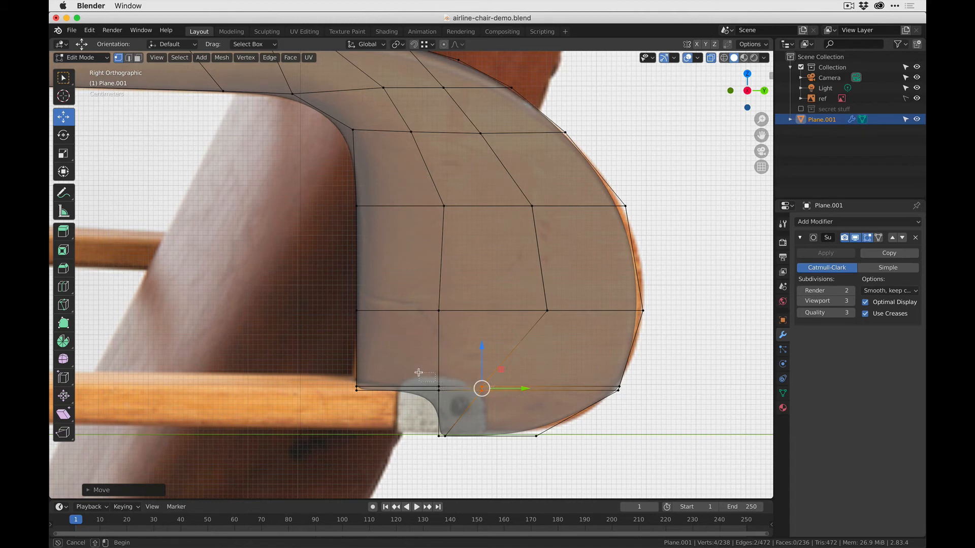
left_click_drag(418, 372, 419, 373)
left_click_drag(490, 397, 466, 372)
left_click_drag(522, 388, 486, 384)
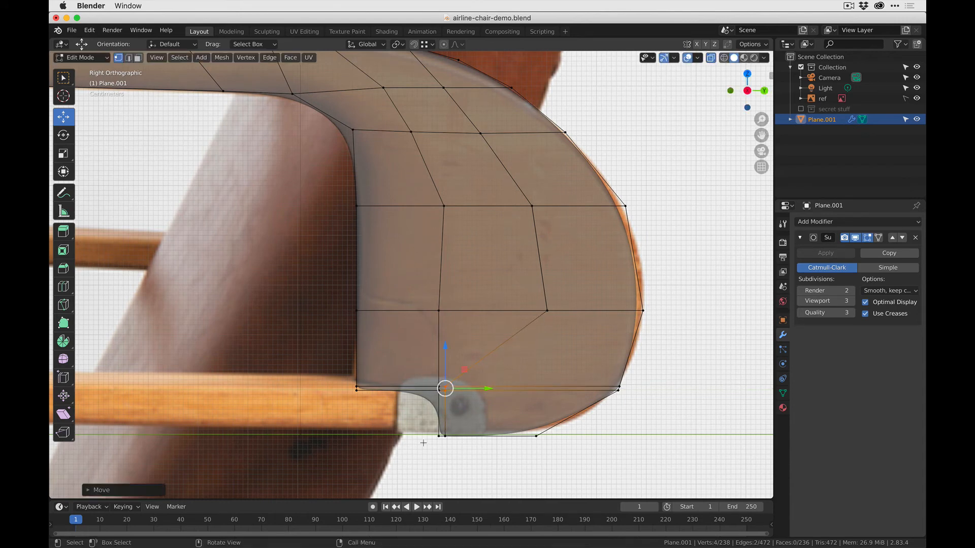
- Cut a vertical edge loop through the inner side of the rounded end and slide it close to the existing inner loop
key("ctrl+r")
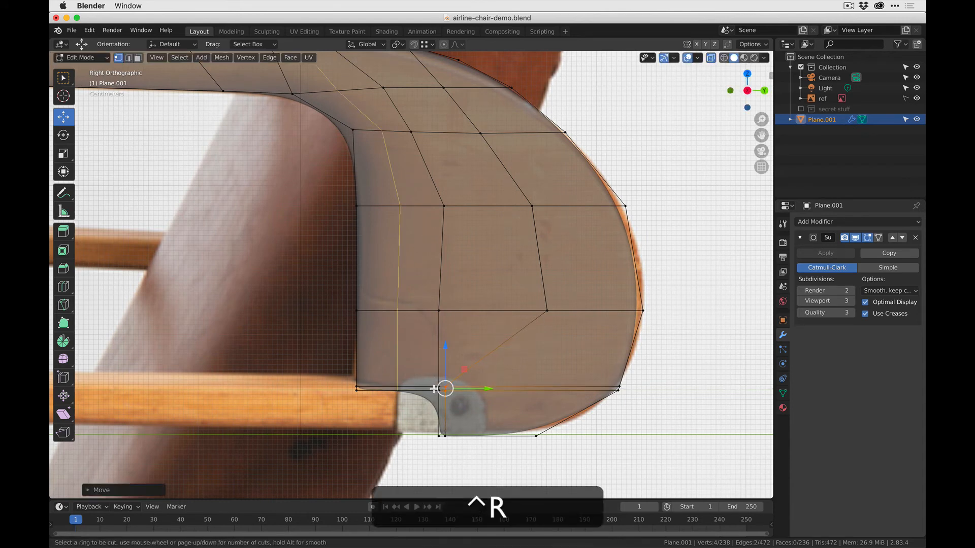
left_click(429, 389)
left_click_drag(467, 391, 473, 391)
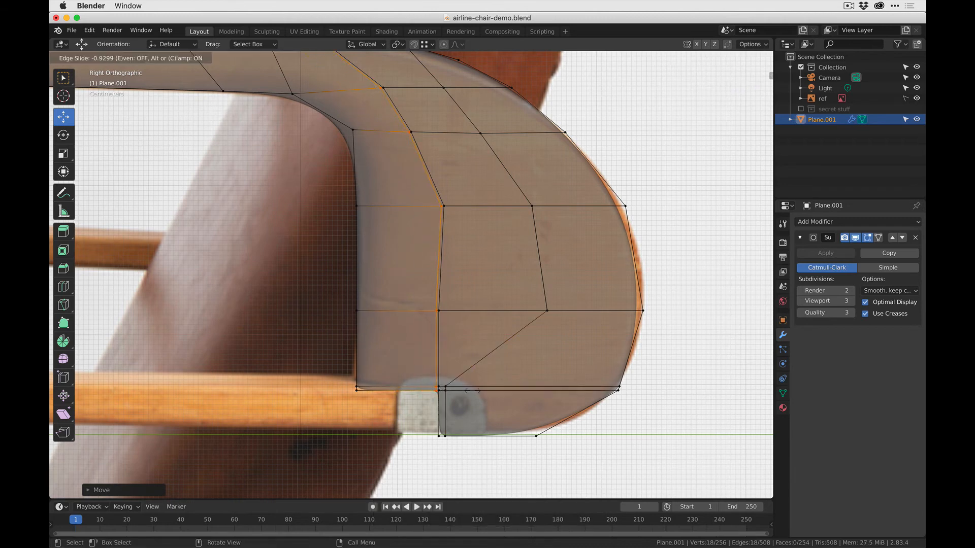
left_click(470, 391)
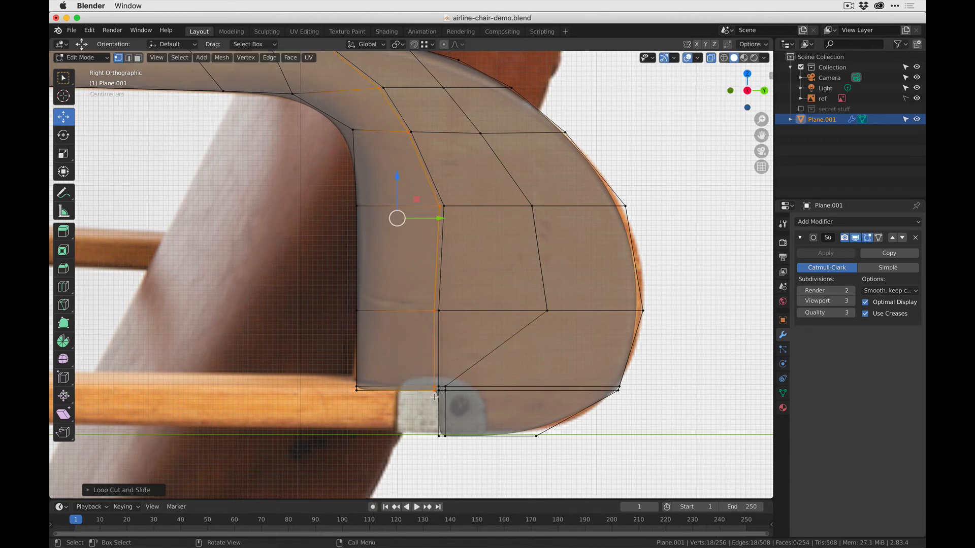
- Cut two horizontal edge loops through the short section under the rounded end, sliding one close to its upper edge and one to its bottom
middle_click_drag(419, 231, 410, 261, "shift")
key("ctrl+r")
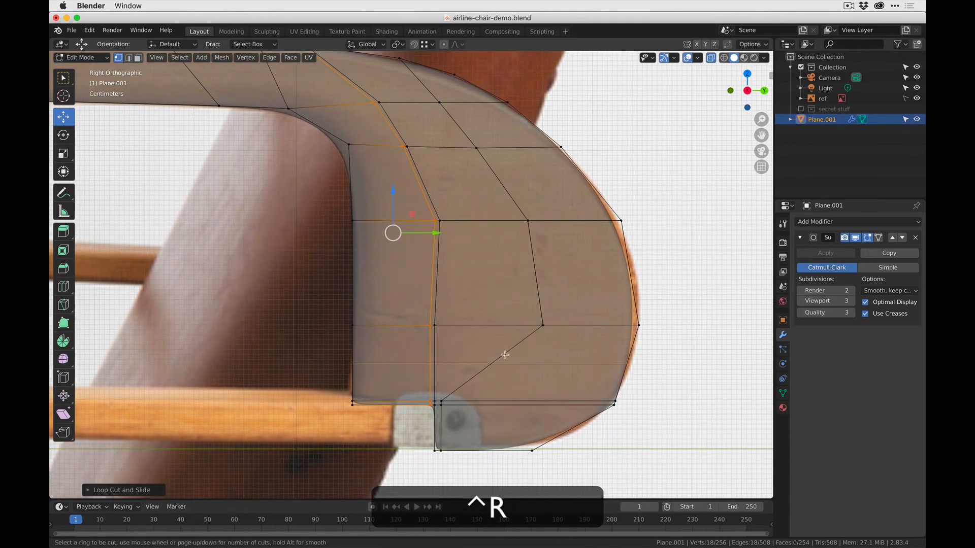
left_click(440, 416)
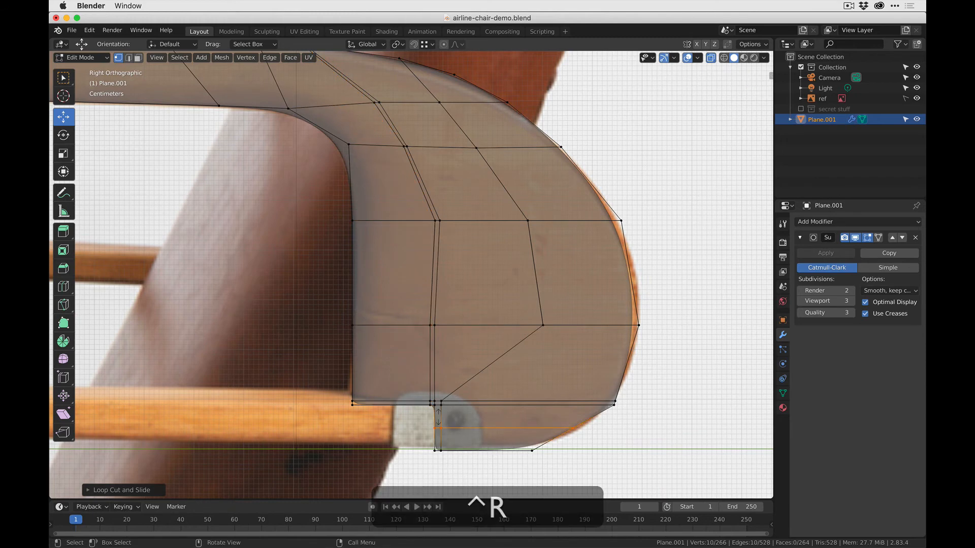
left_click(454, 398)
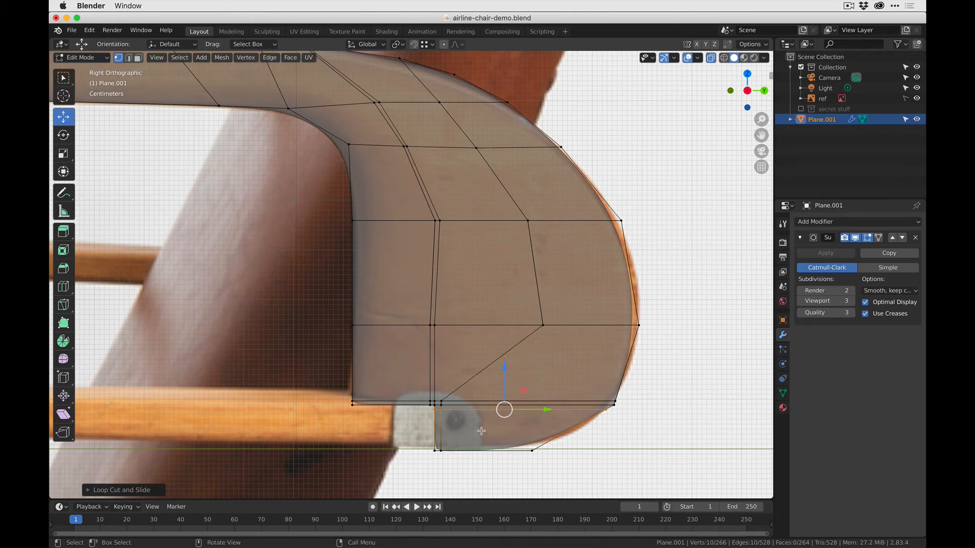
key("ctrl+r")
left_click(454, 429)
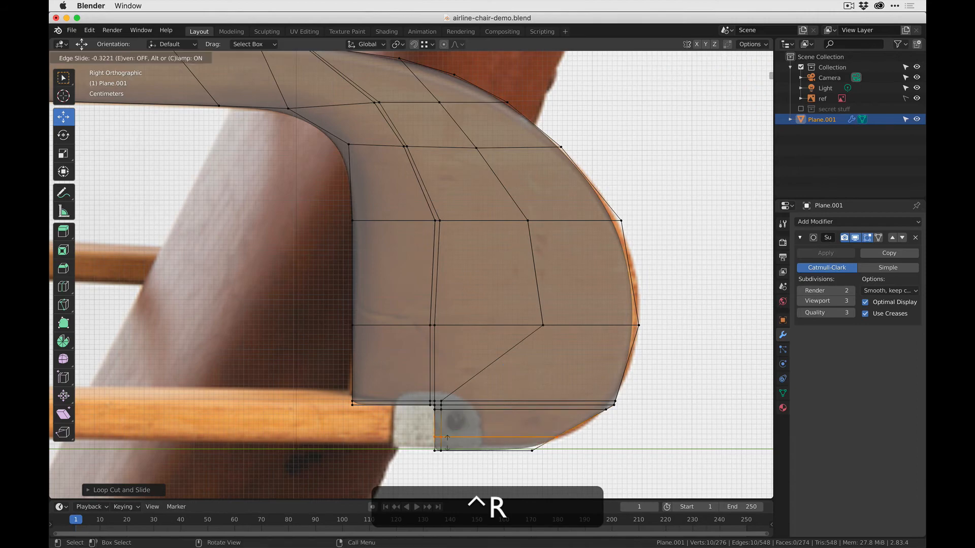
left_click(452, 449)
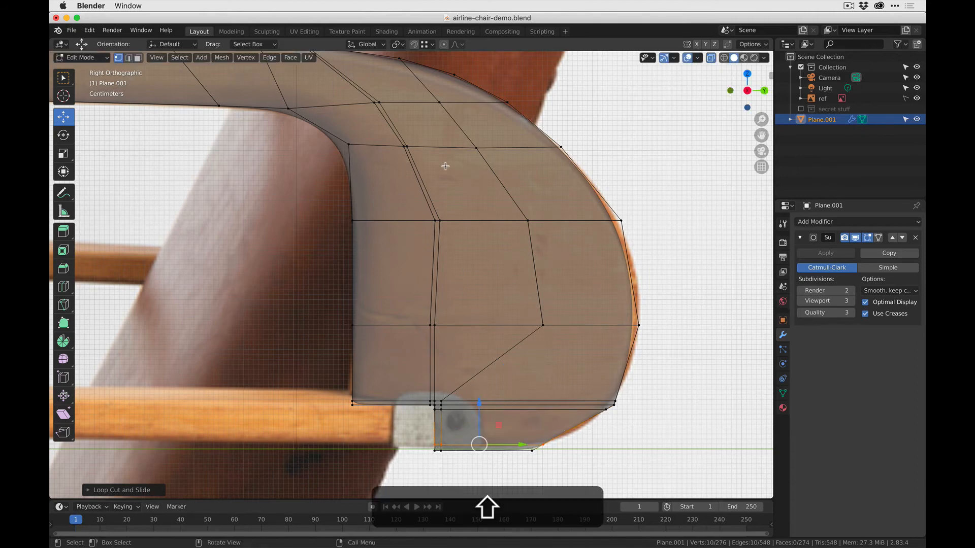
- In the right side view, move the new vertical loop's top vertices along Y to space them evenly on the armrest's upper curve
middle_click_drag(446, 167, 318, 358)
middle_click_drag(319, 359, 531, 285, "shift")
left_click(751, 90)
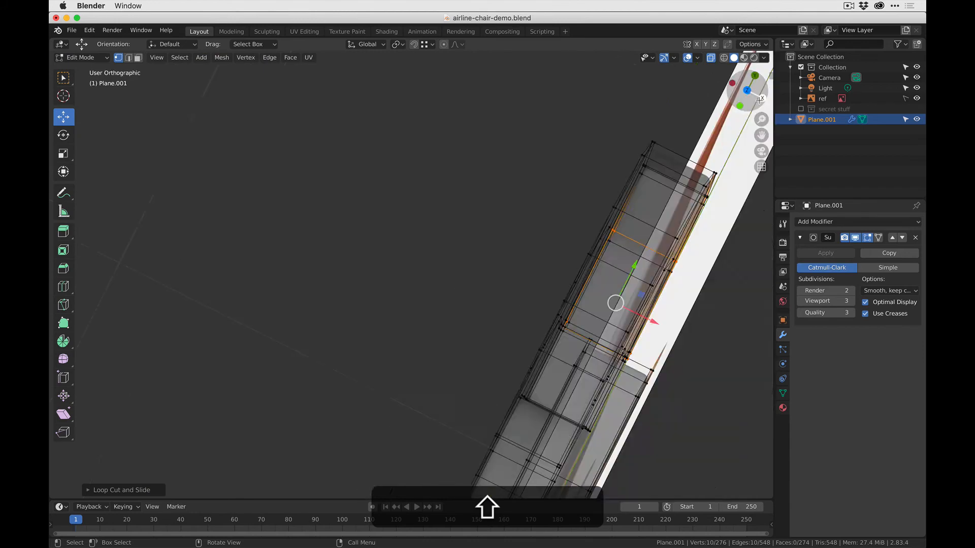
scroll(559, 231, "up", 3)
scroll(419, 159, "up", 1)
middle_click_drag(438, 166, 335, 219, "shift")
left_click_drag(382, 149, 459, 143)
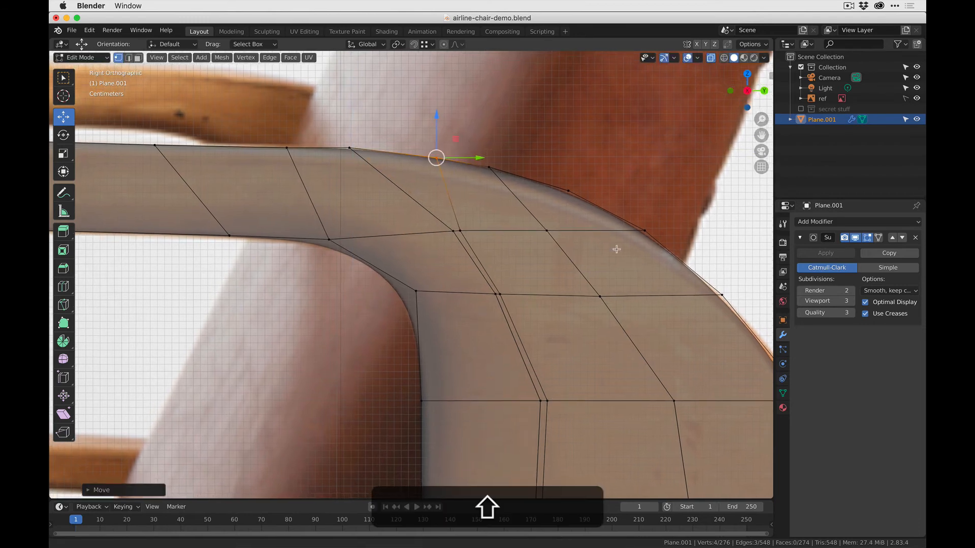
middle_click_drag(616, 245, 428, 150, "shift")
left_click(392, 162)
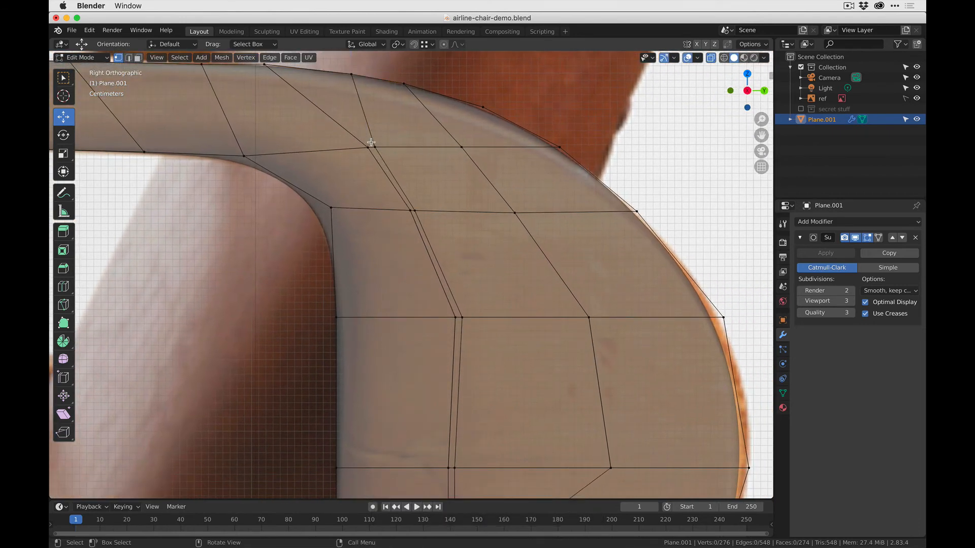
- Spread the two tightly spaced loops' vertices apart along Y on the first row below the armrest's upper curve
left_click_drag(372, 143, 403, 167)
left_click_drag(394, 130, 429, 133)
mouse_move(354, 137)
left_mouse_down()
mouse_move(391, 161)
mouse_move(362, 131)
left_mouse_up()
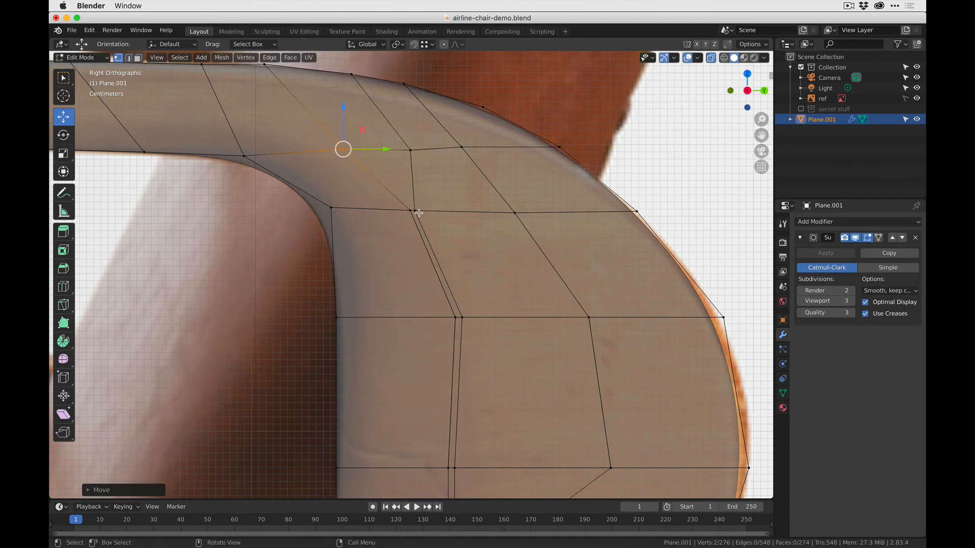
- Space the second row's three interior vertices evenly by moving them along Y and scaling them outward along Y
left_click_drag(413, 202, 477, 194)
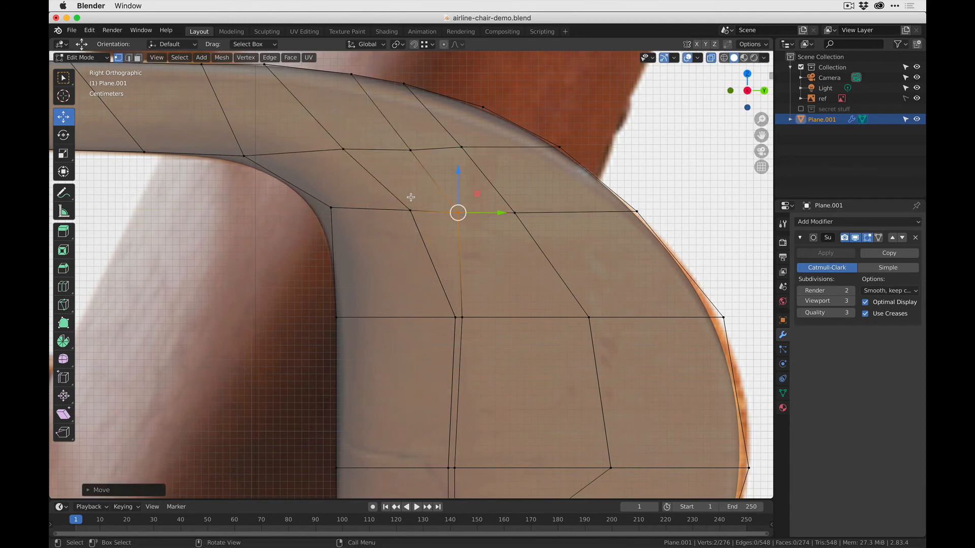
left_click(398, 219)
left_click(502, 205, "ctrl")
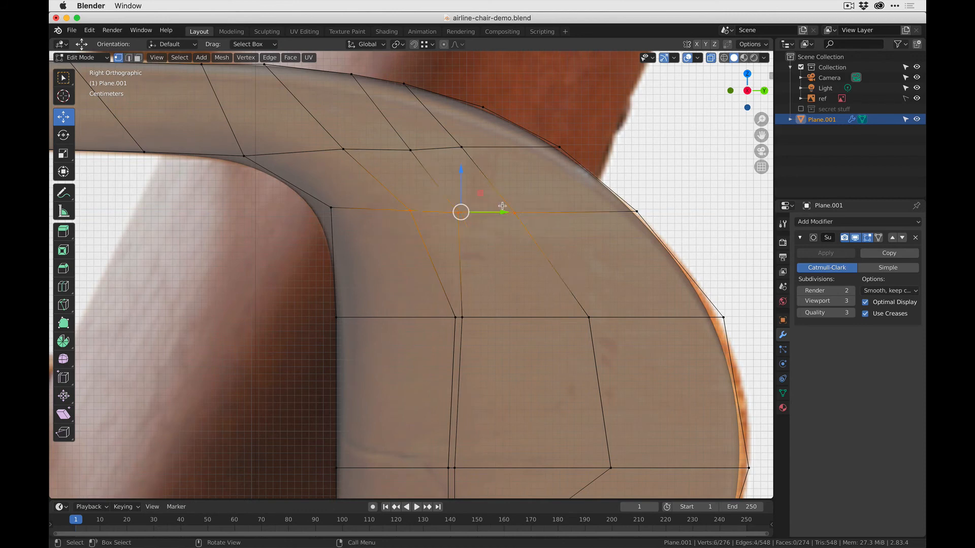
left_click_drag(481, 193, 500, 193)
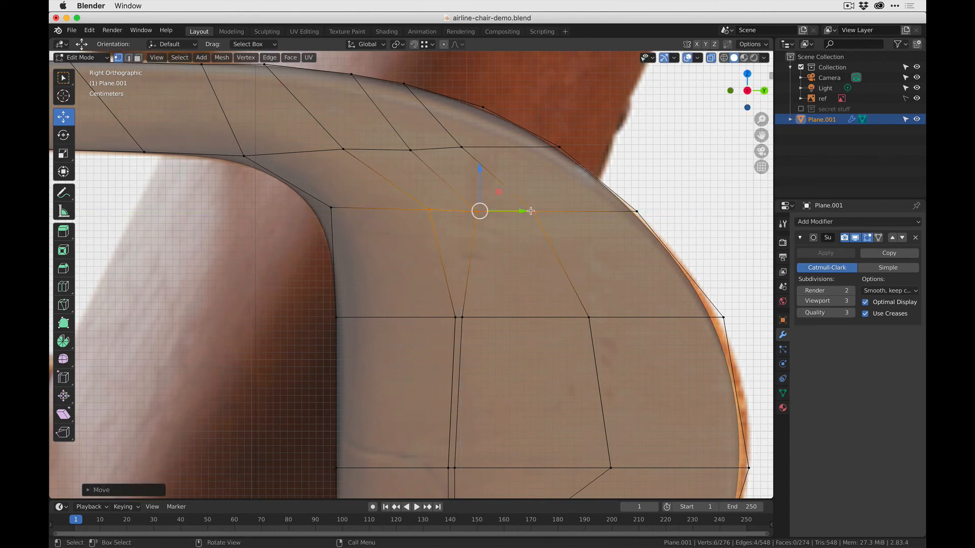
left_click(65, 173)
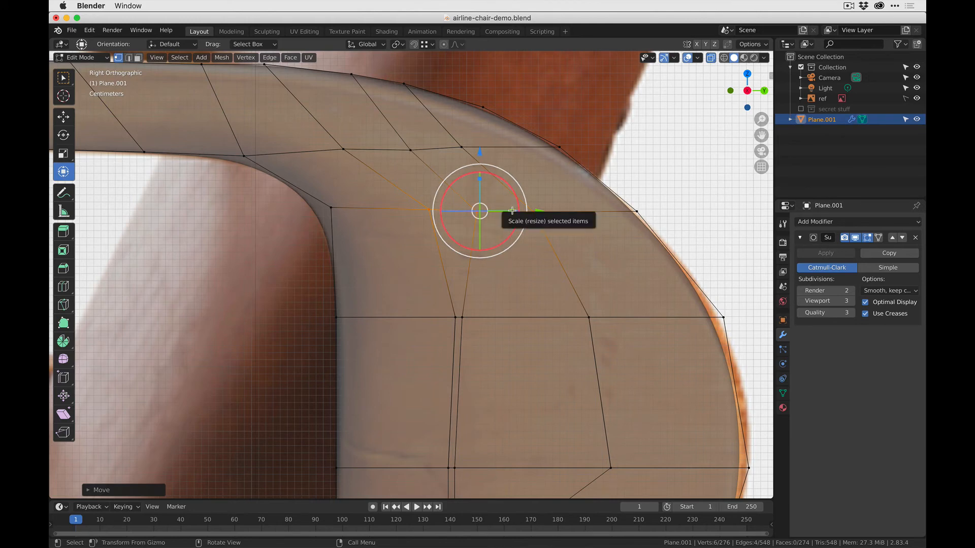
left_click_drag(511, 210, 517, 211)
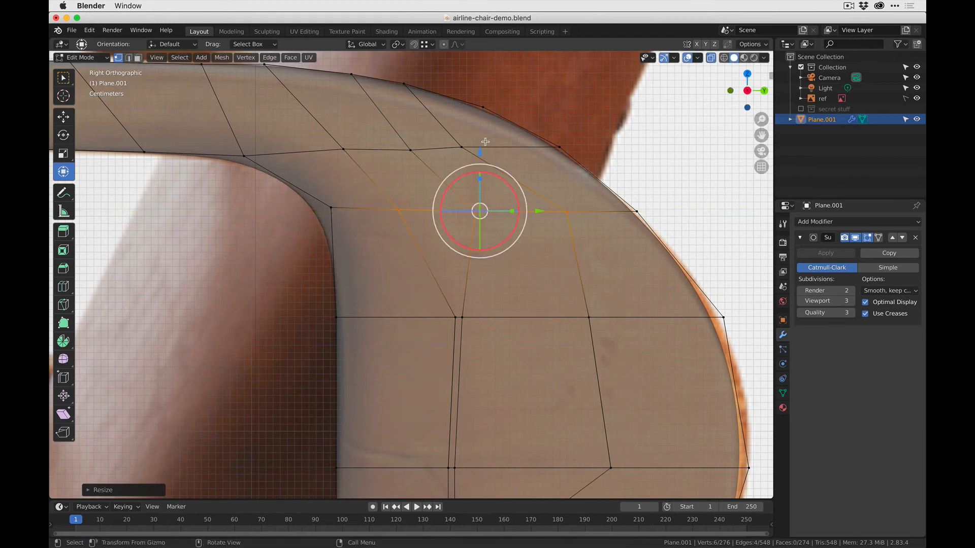
- Scale the third row's two close vertices apart along Y, and shift all three interior vertices along Y toward even spacing
middle_click_drag(554, 263, 528, 220, "shift")
left_click(428, 275)
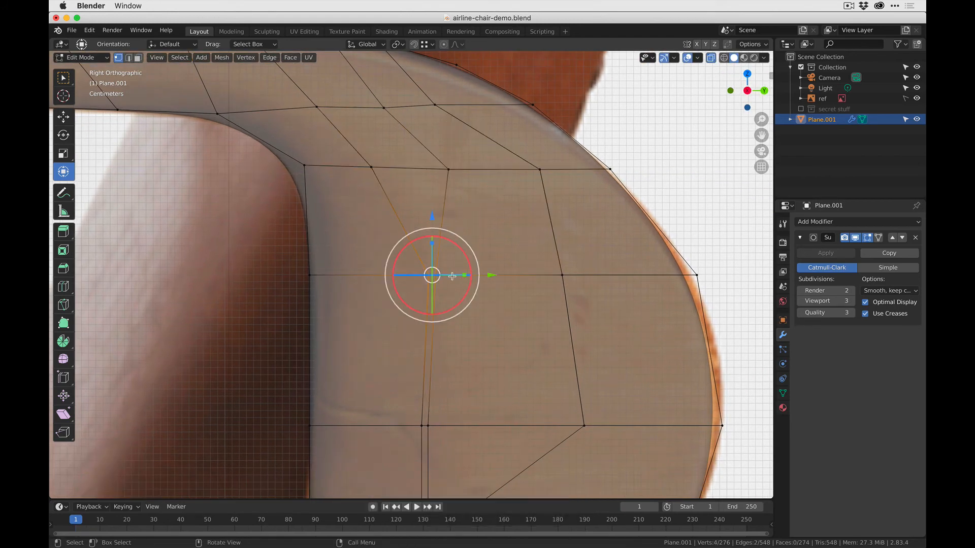
left_click_drag(463, 276, 794, 301)
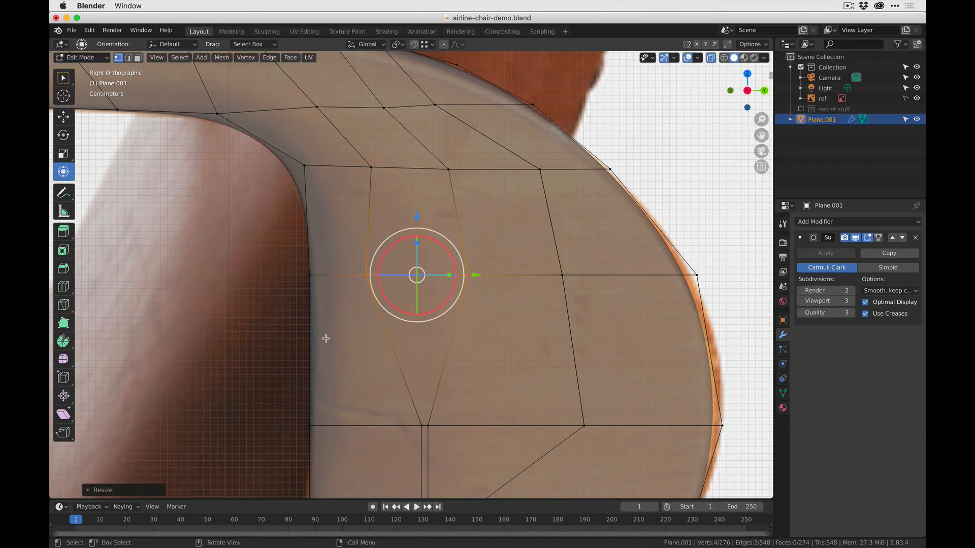
left_click(560, 275, "shift")
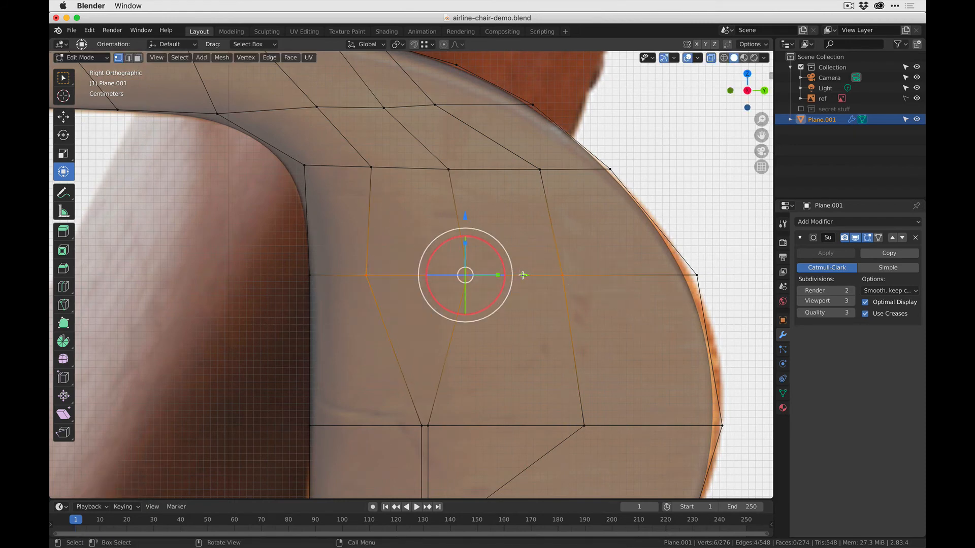
left_click_drag(523, 275, 556, 281)
- Scale the fourth row's two close vertices apart along Y, and move all three interior vertices toward the outer curve
middle_click_drag(531, 270, 480, 143, "shift")
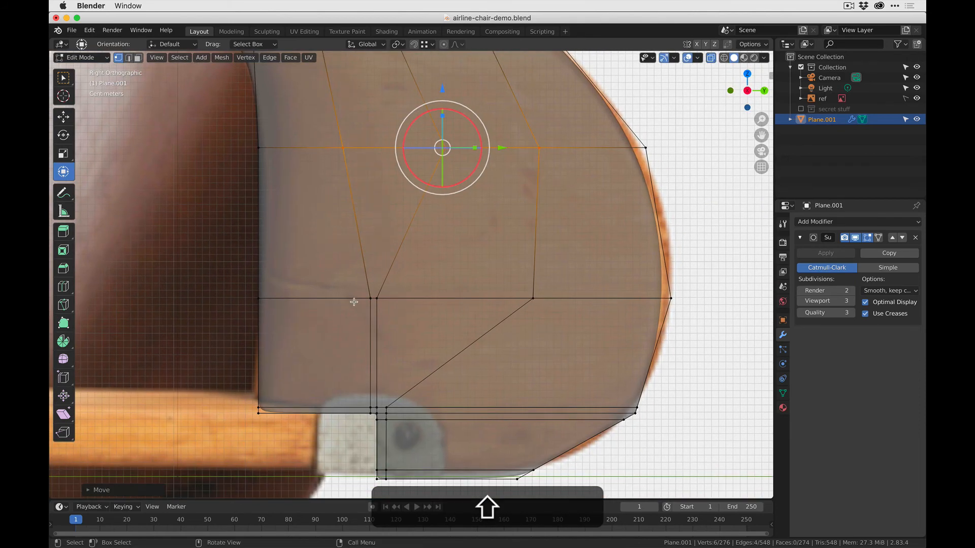
left_click_drag(369, 296, 185, 304)
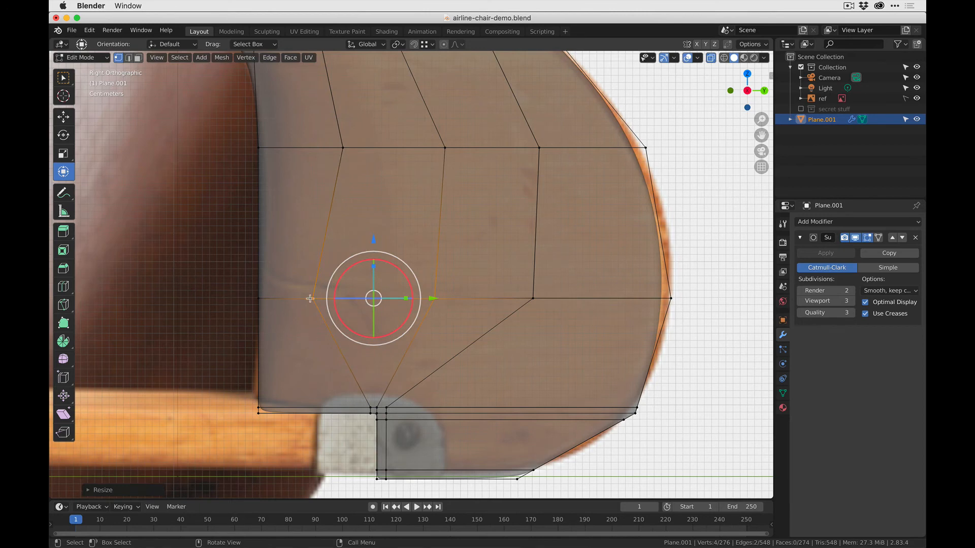
left_click(533, 299, "shift")
key("g")
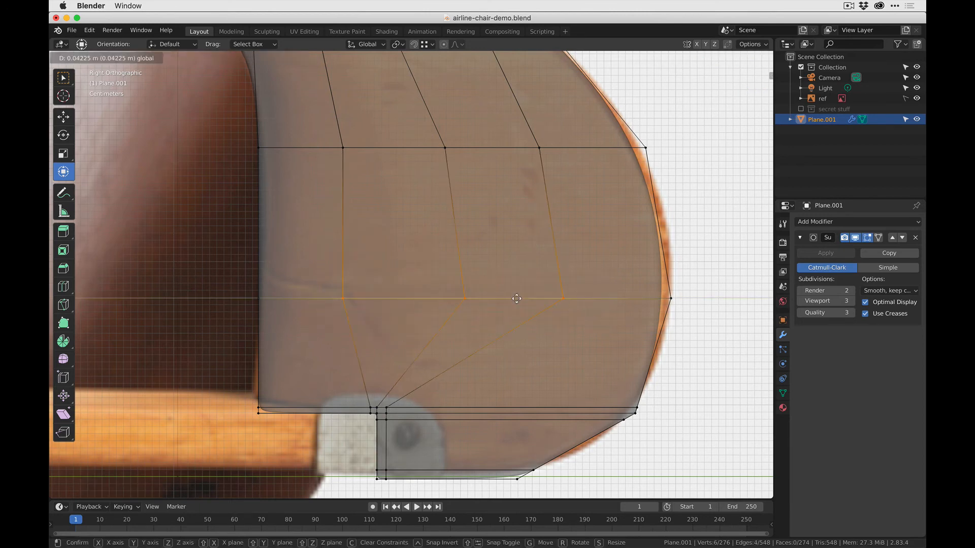
left_click_drag(516, 299, 516, 299)
scroll(497, 300, "down", 1)
middle_click_drag(498, 301, 538, 477, "shift")
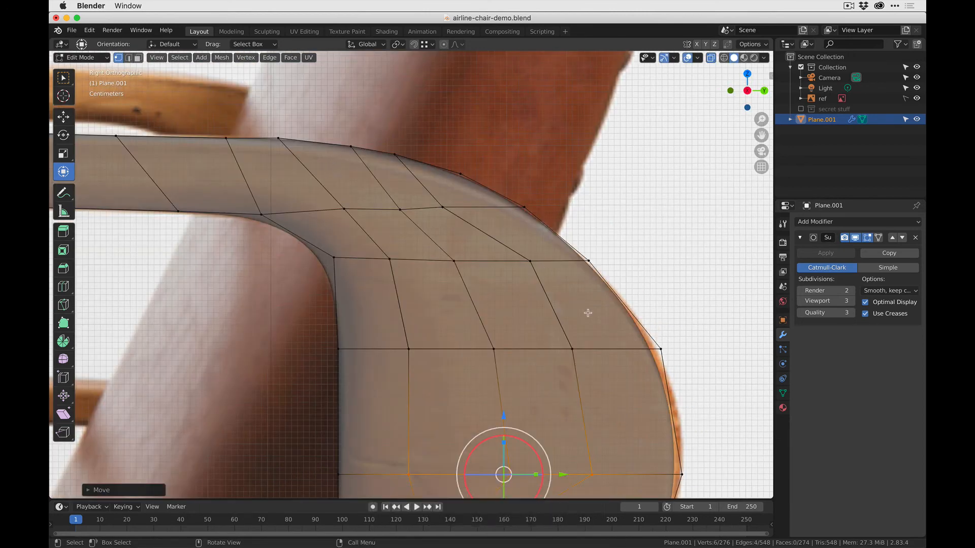
- Lower the three interior vertices on the row level with the armrest's inner corner so the row bows slightly downward
left_click(400, 207)
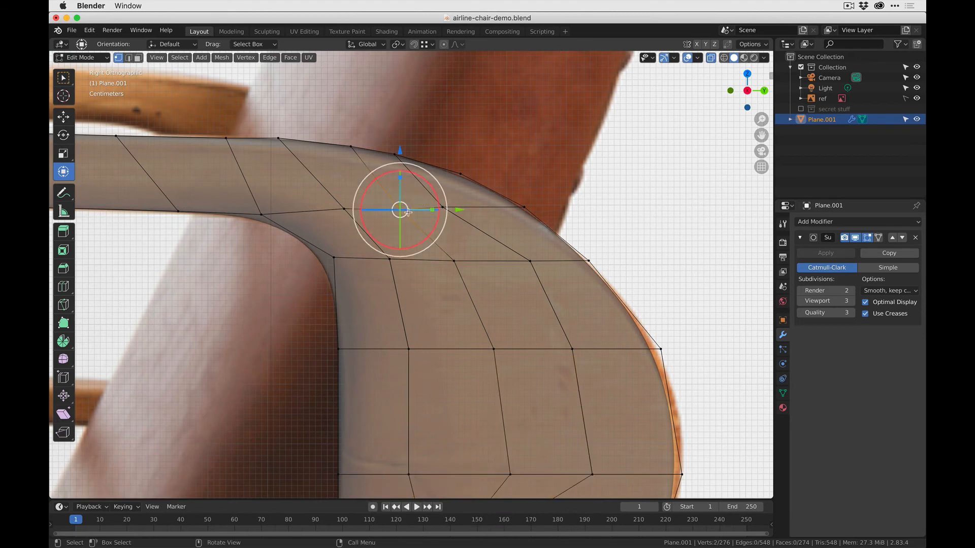
left_click(530, 261)
left_click_drag(590, 262, 581, 262)
key("g")
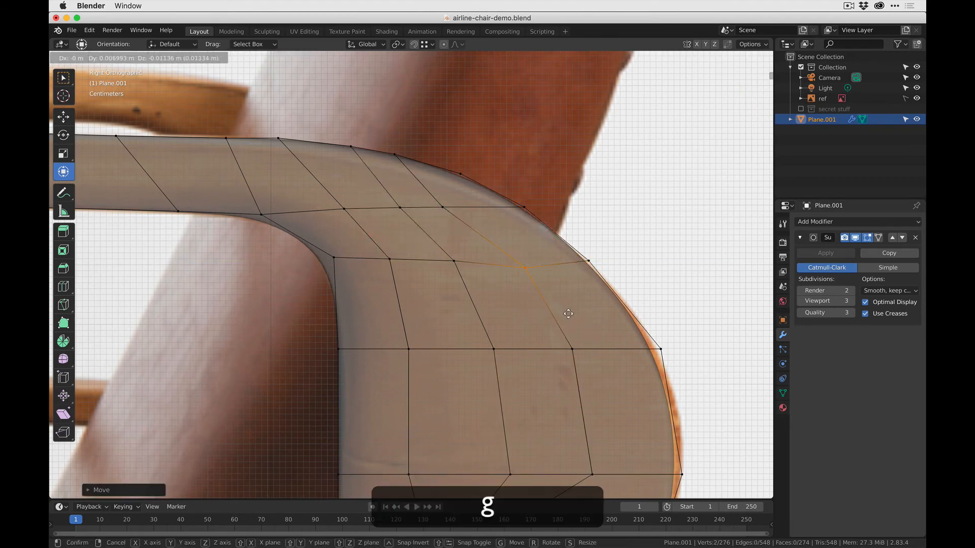
left_click(569, 315)
key("g")
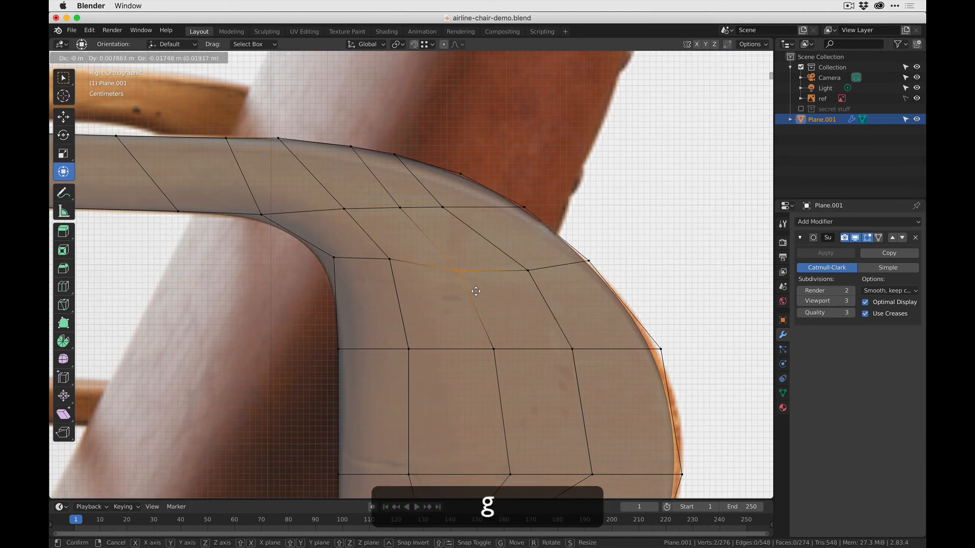
right_click(474, 289)
left_click(389, 259)
key("g")
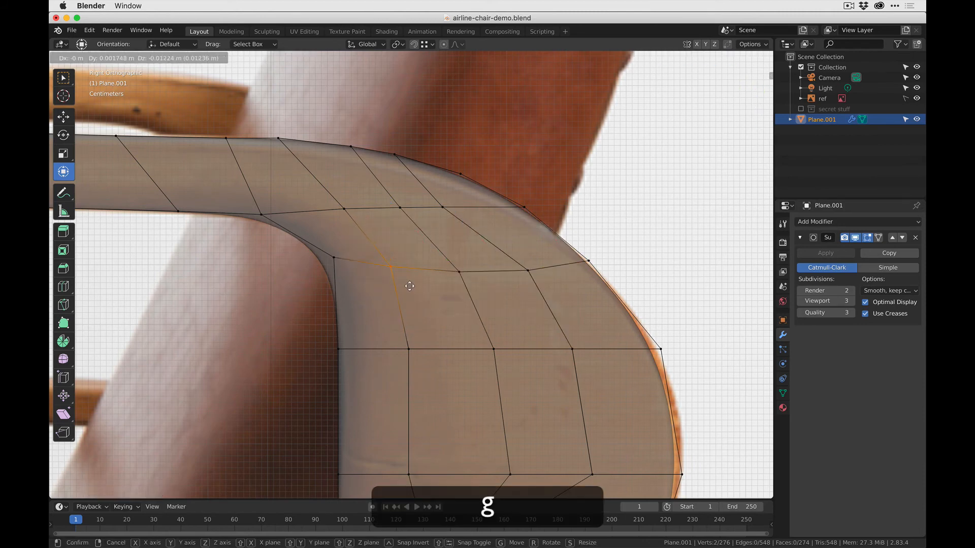
left_click(413, 290)
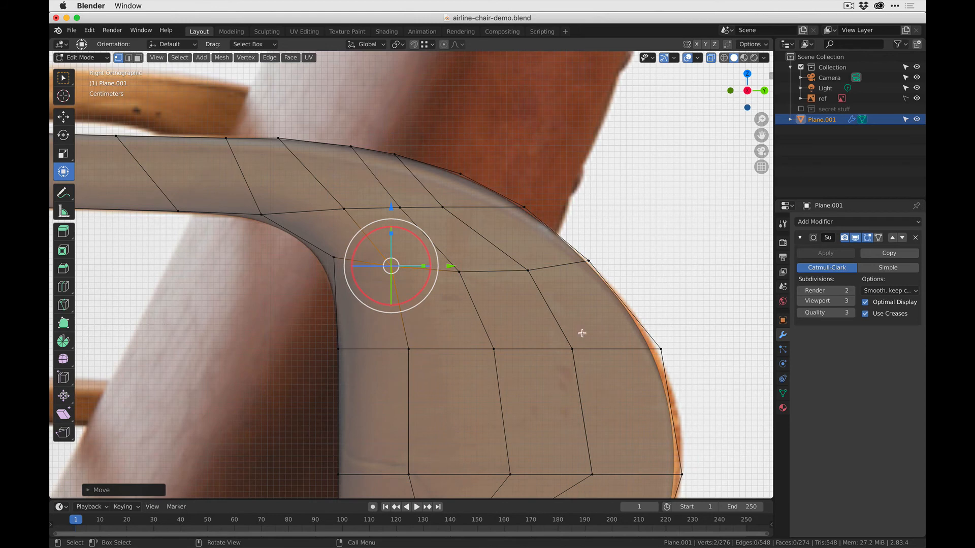
- Slide the same row's outer-curve vertex down along the reference outline, and nudge its two innermost interior vertices up and inward
left_click(577, 253, "ctrl")
key("g")
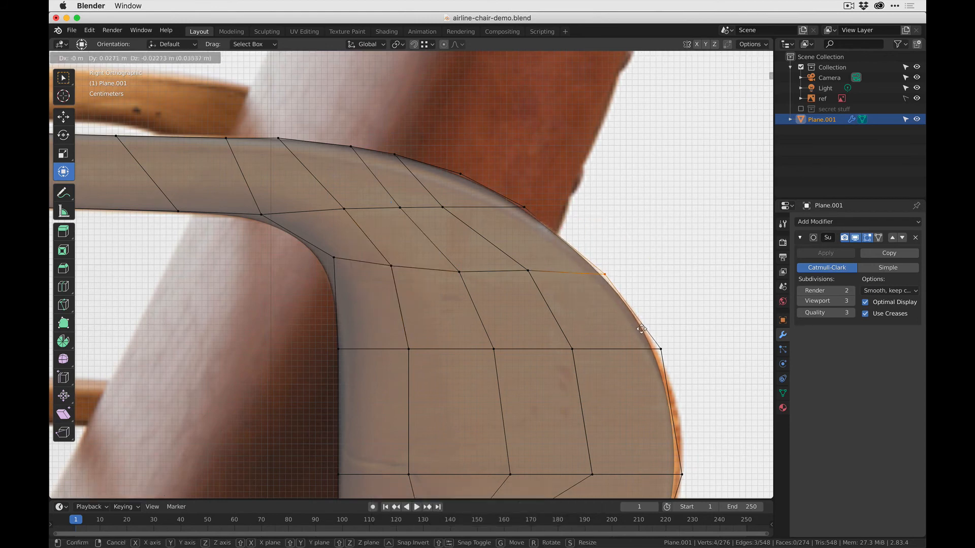
left_click(643, 331)
left_click_drag(485, 306, 438, 261)
key("g")
left_click(433, 255)
left_click_drag(406, 293, 389, 270)
key("g")
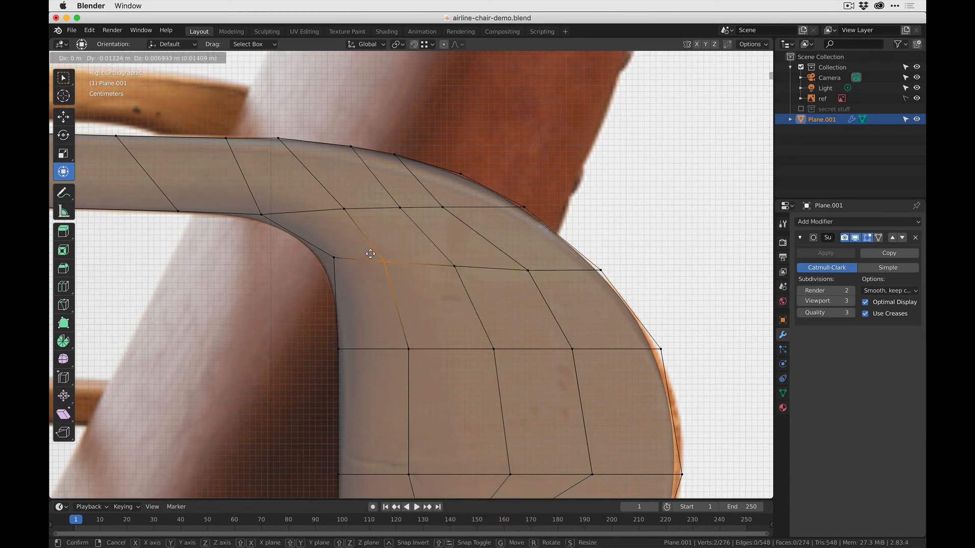
left_click(370, 254)
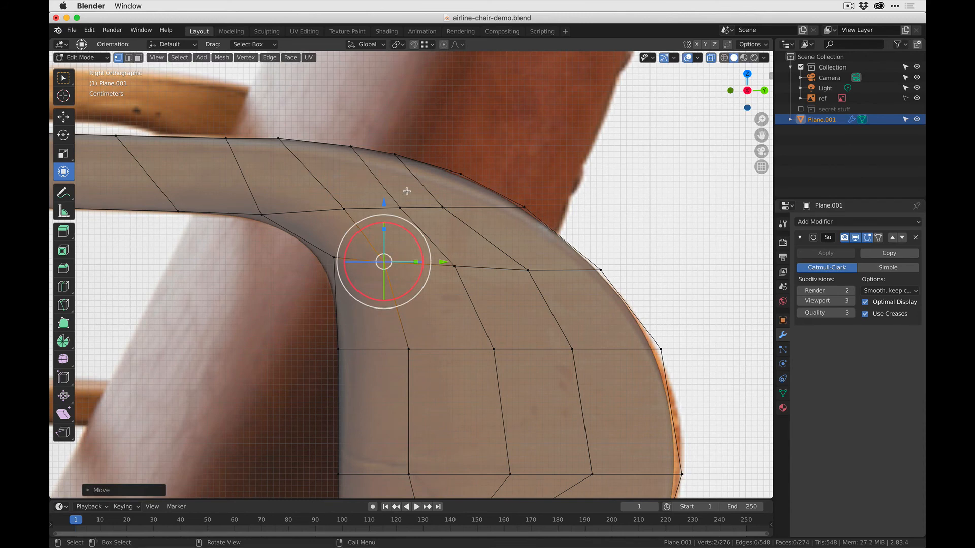
- Move the outermost interior vertex on the row above outward along Y toward the armrest's outer curve
left_click(433, 205)
key("g")
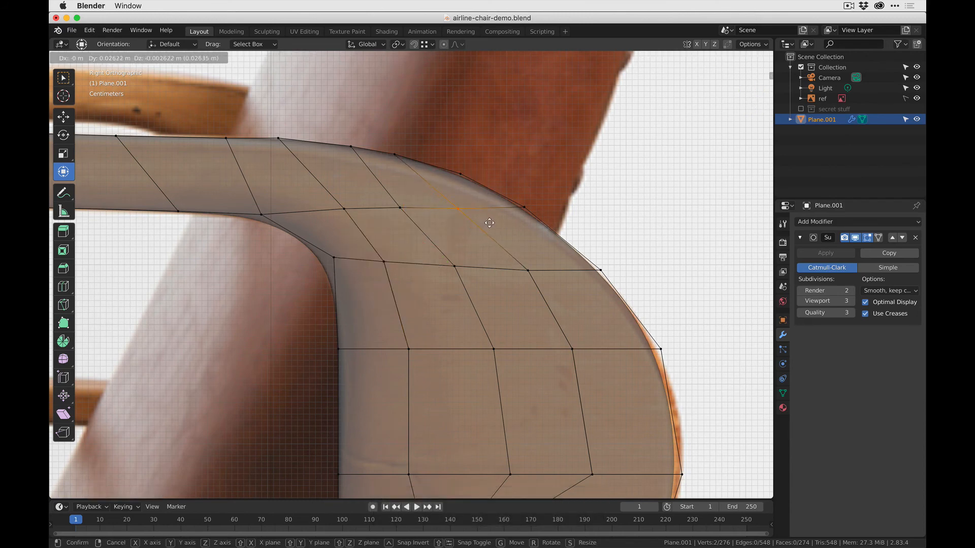
left_click(489, 223)
- Move the outer-curve vertices on the armrest end's two lower rows slightly outward to match the reference outline
middle_click_drag(613, 349, 566, 209, "shift")
left_click_drag(619, 194, 632, 244)
left_click_drag(688, 214, 694, 213)
left_click_drag(637, 324, 723, 342)
middle_click_drag(665, 418, 659, 255, "shift")
- Spread two crowded vertices on the armrest end's lower curve, moving one down toward the underside and the other up along the outline
left_click_drag(618, 297, 594, 278)
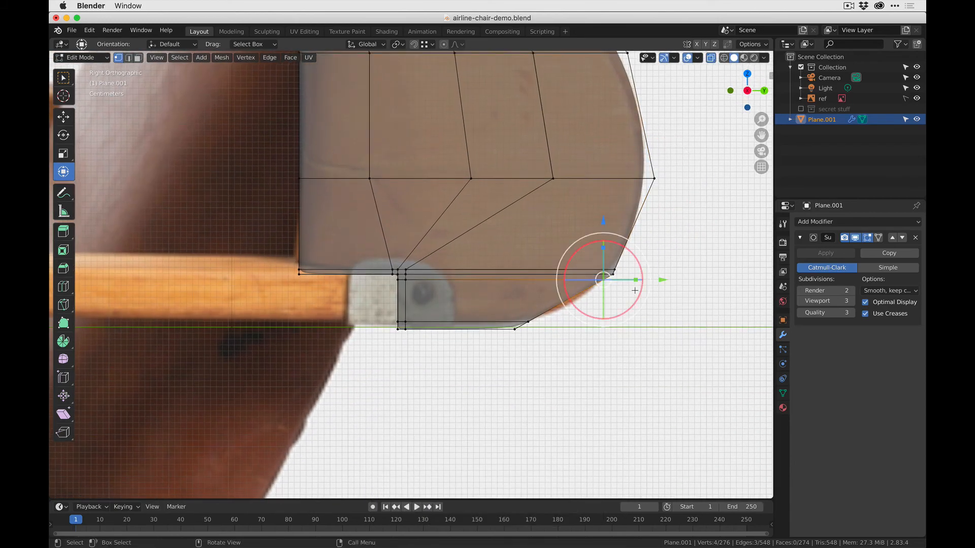
key("g")
left_click(563, 303)
left_click(623, 272)
key("g")
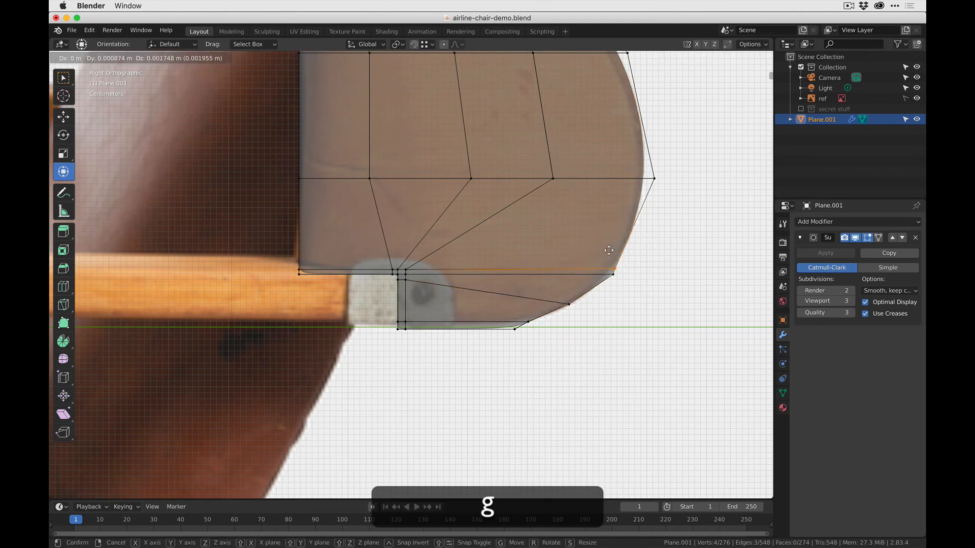
left_click(624, 231)
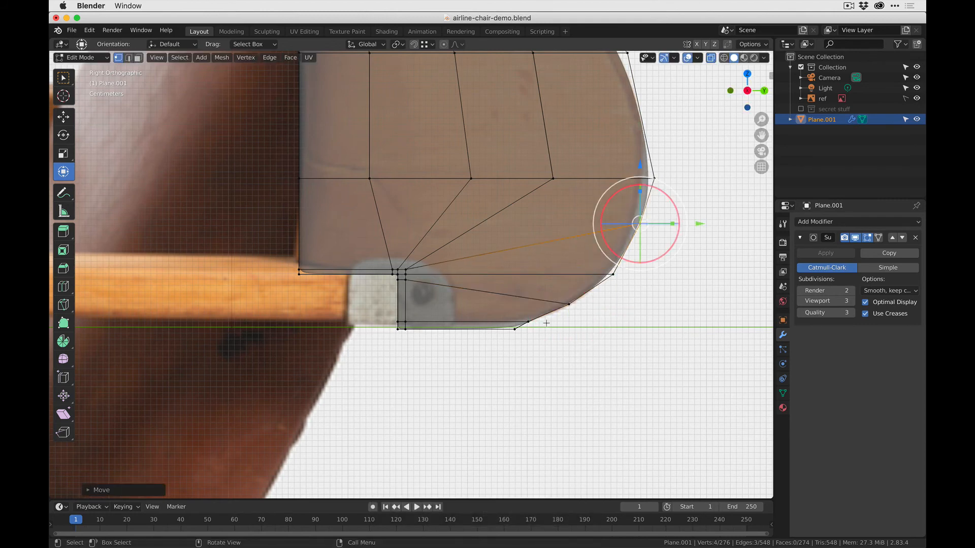
- Move the two outline vertices on the armrest end's underside apart, one up along the curve and one inward along the bottom edge
left_click(528, 321)
key("g")
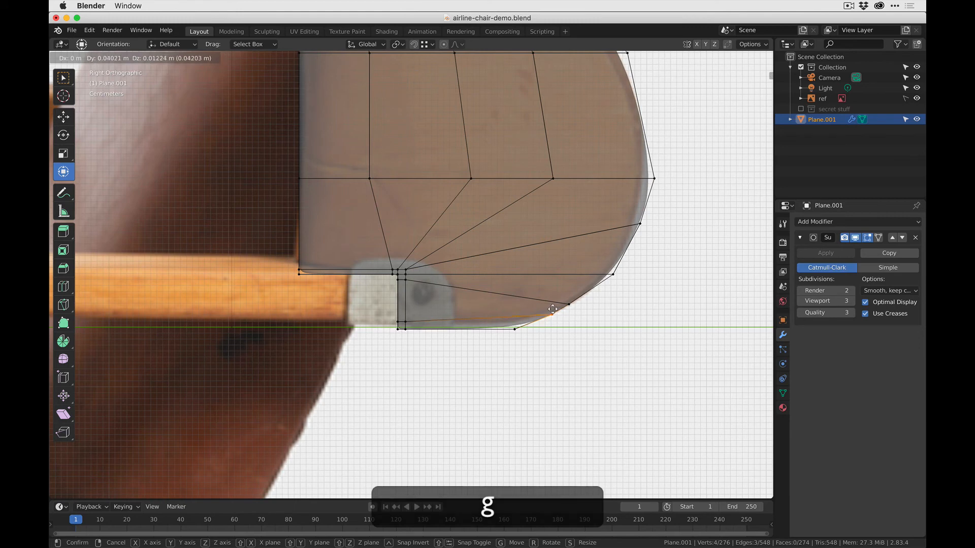
left_click(553, 309)
left_click_drag(514, 330, 503, 326)
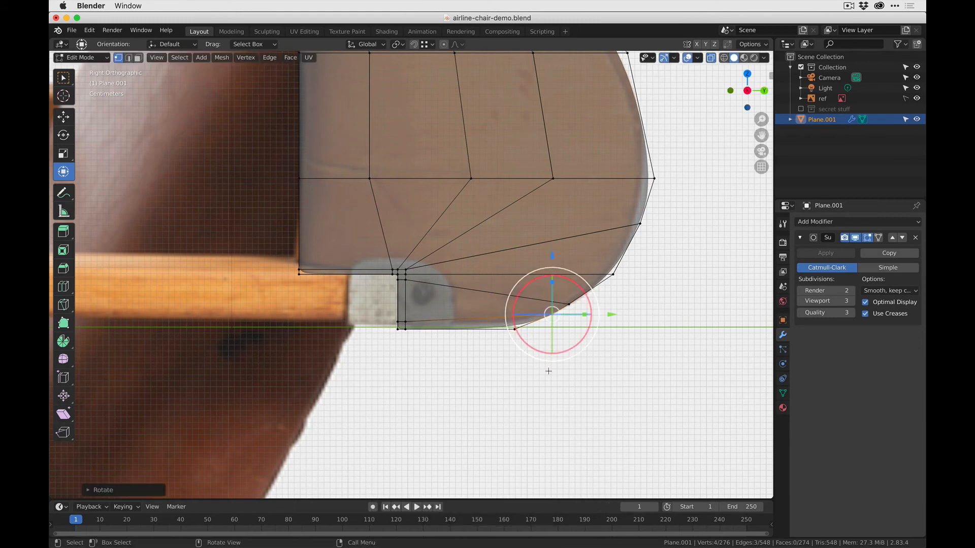
left_click(514, 329)
key("g")
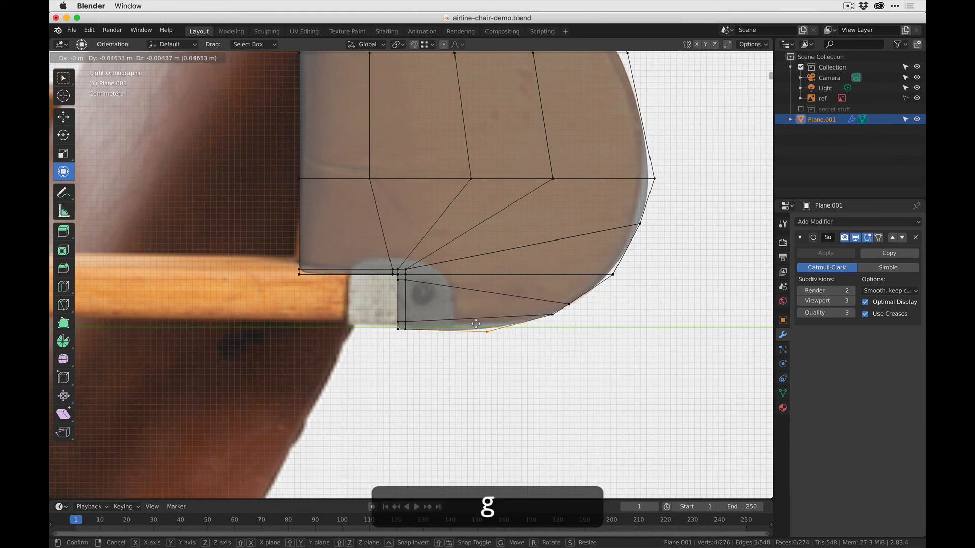
left_click(479, 335)
- Move the three outer-curve vertices along the armrest end's bulge upward and space them evenly on the reference outline
scroll(478, 335, "down", 1)
left_click(479, 217)
key("g")
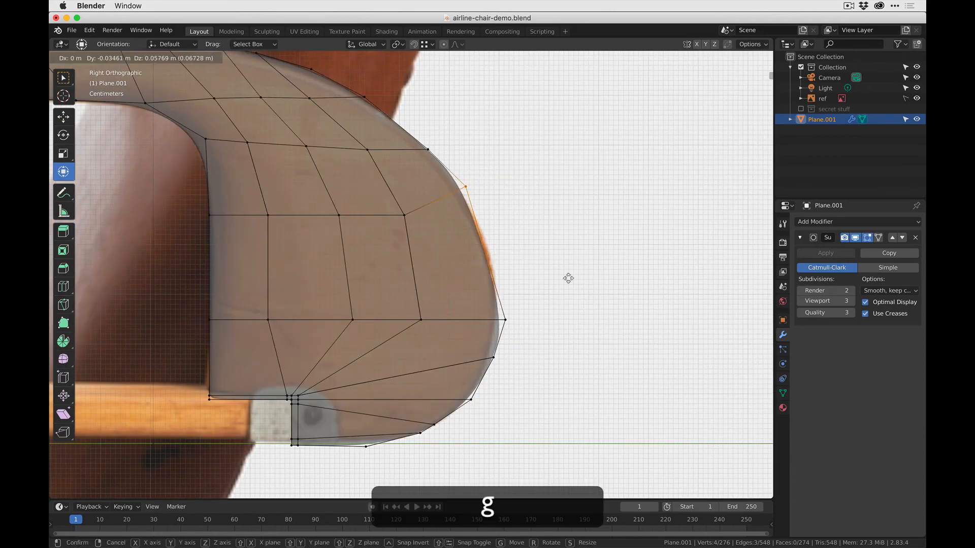
key("g")
left_click_drag(505, 316, 406, 352)
left_click(500, 325)
key("g")
left_click(477, 322)
- Raise the three interior vertices on the armrest end's lowest full row so the row slopes up toward the outer curve
key("g")
left_click(400, 314)
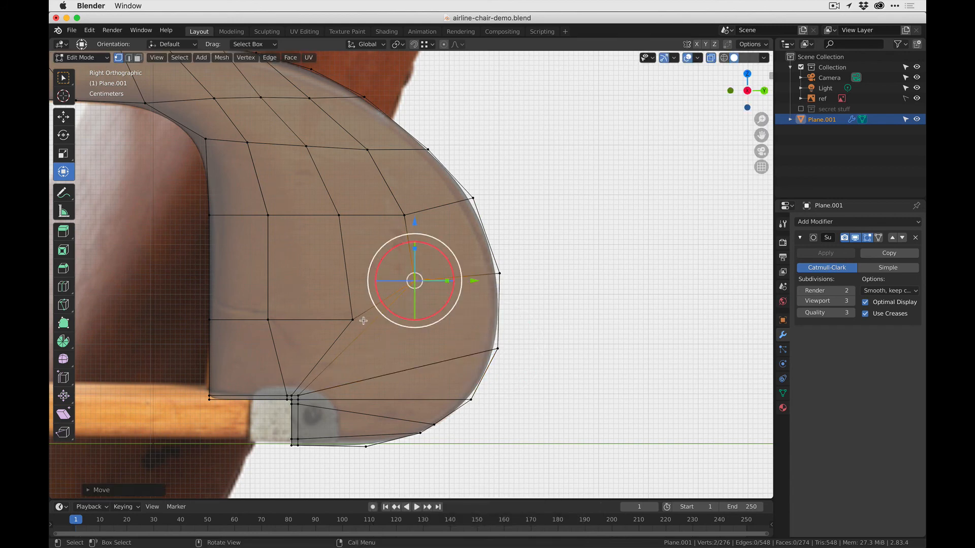
left_click(361, 320)
key("g")
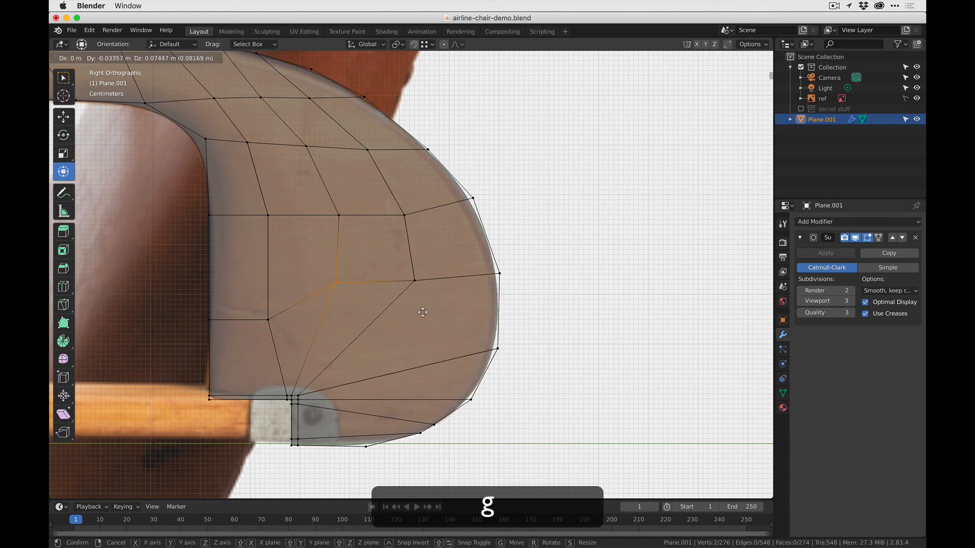
left_click(422, 312)
left_click(267, 320)
key("g")
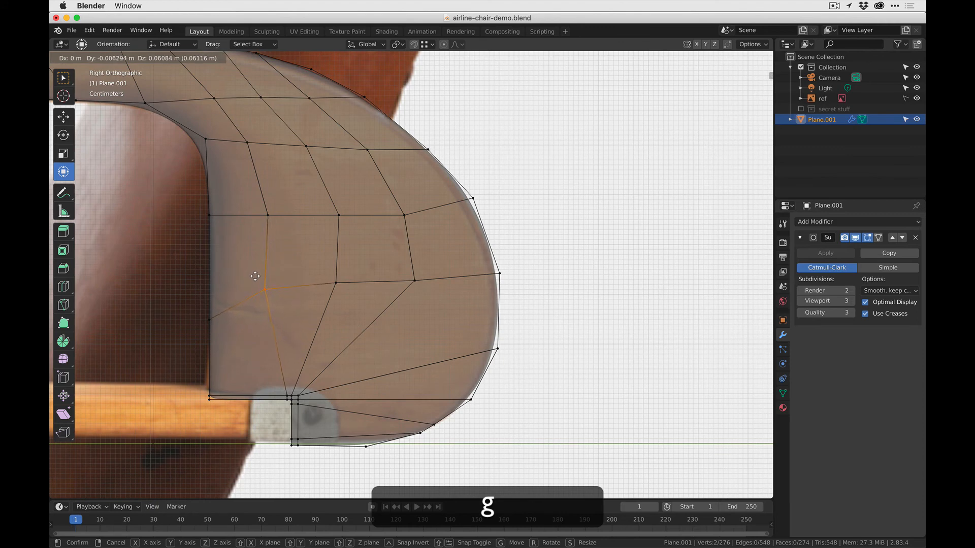
left_click(253, 290)
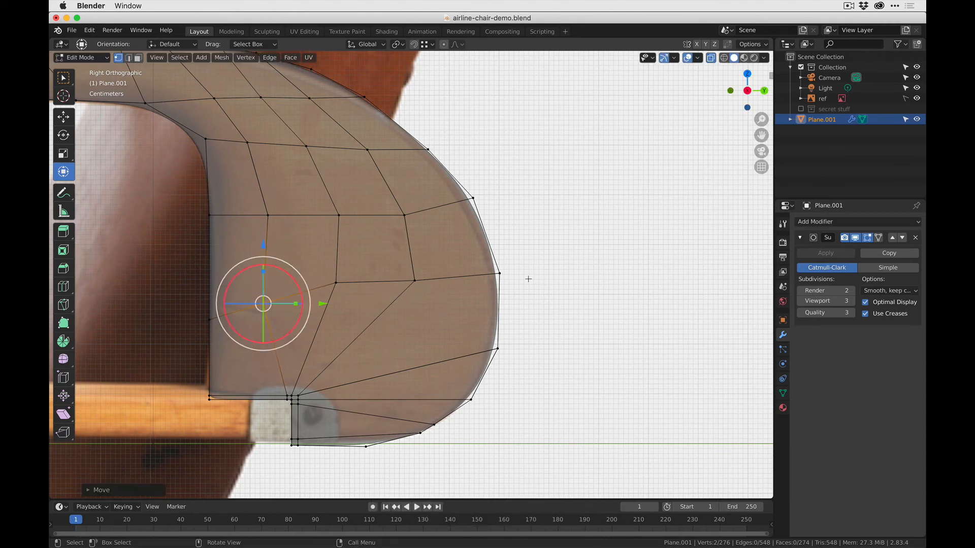
- Fine-tune the outer bulge by lowering its upper outline vertex slightly and raising the vertex beneath its widest point
left_click_drag(487, 209, 468, 190)
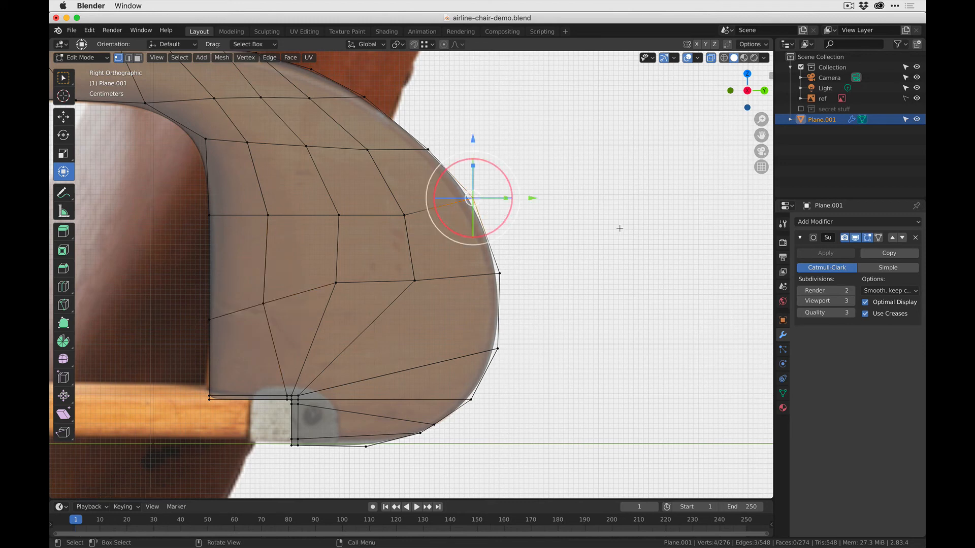
key("g")
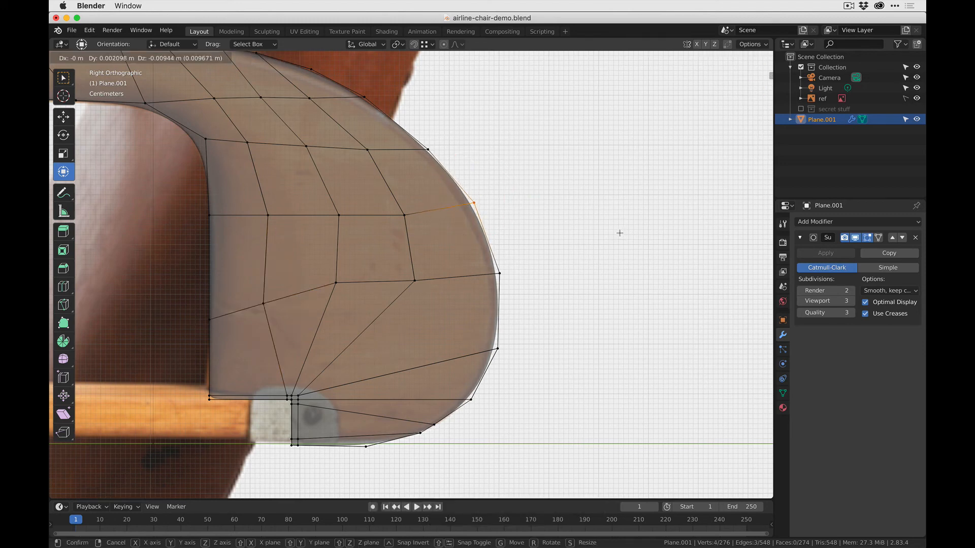
left_click(619, 232)
left_click(498, 349)
key("g")
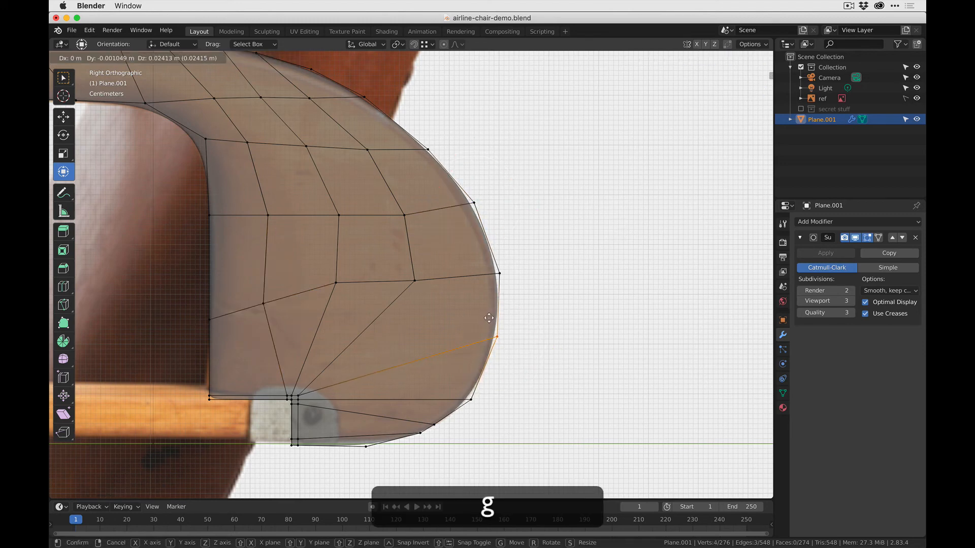
left_click(491, 325)
- Shift the next two outline vertices on the armrest end's lower curve up and outward to follow the reference, and clear the selection
left_click(461, 382)
key("g")
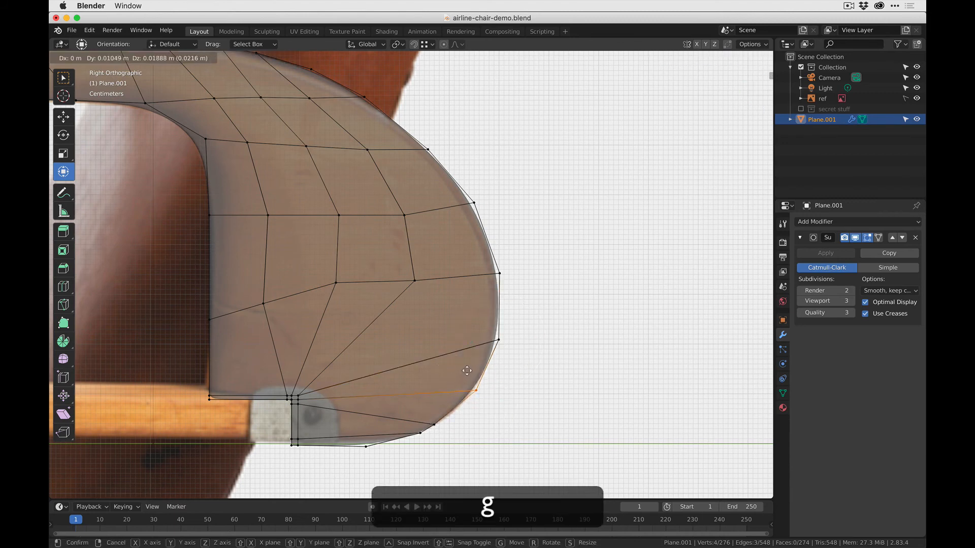
left_click(467, 372)
left_click(431, 419)
key("g")
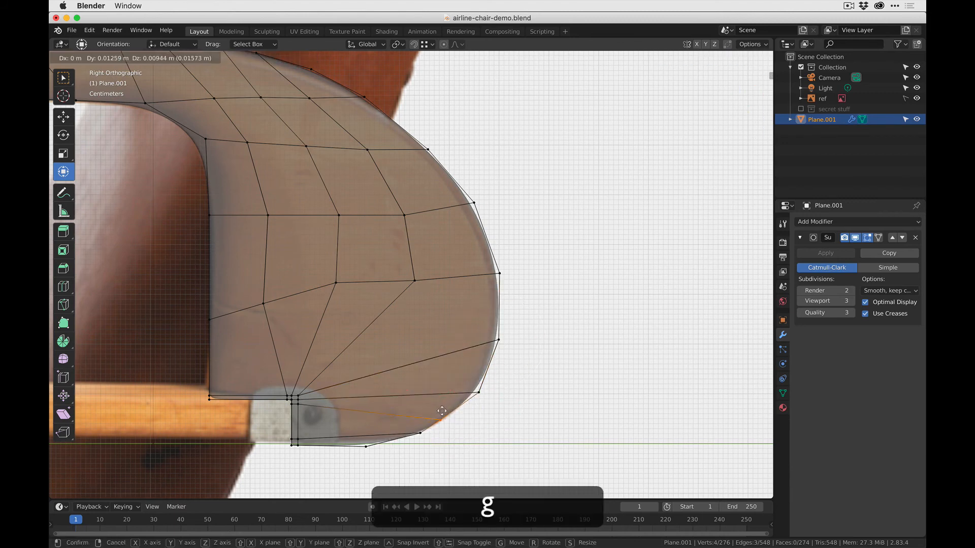
left_click(448, 407)
left_click(380, 467)
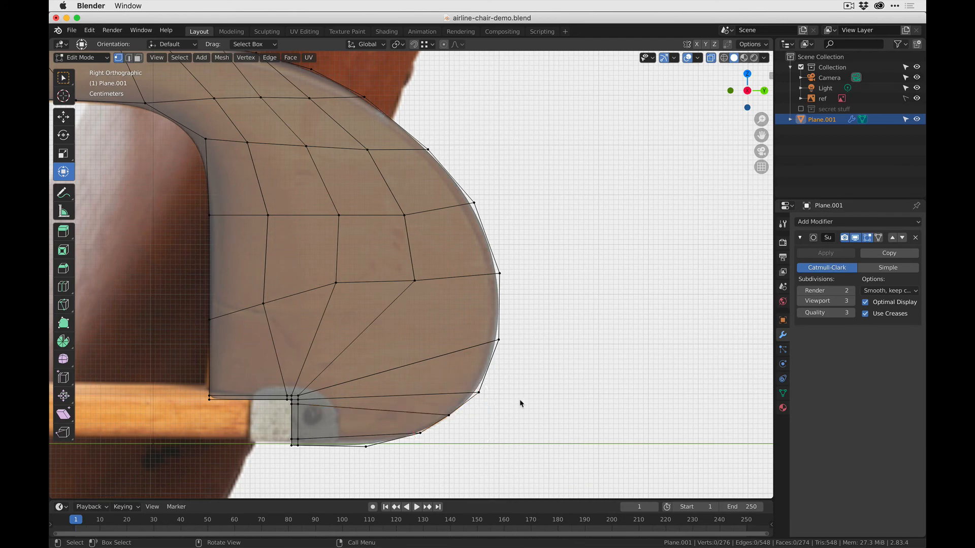
- Leave Edit Mode and inspect the smoothed frame's armrest end and corners in perspective from several angles
key("Tab")
scroll(522, 400, "down", 8)
middle_click_drag(487, 336, 638, 264, "shift")
middle_click_drag(690, 151, 474, 257)
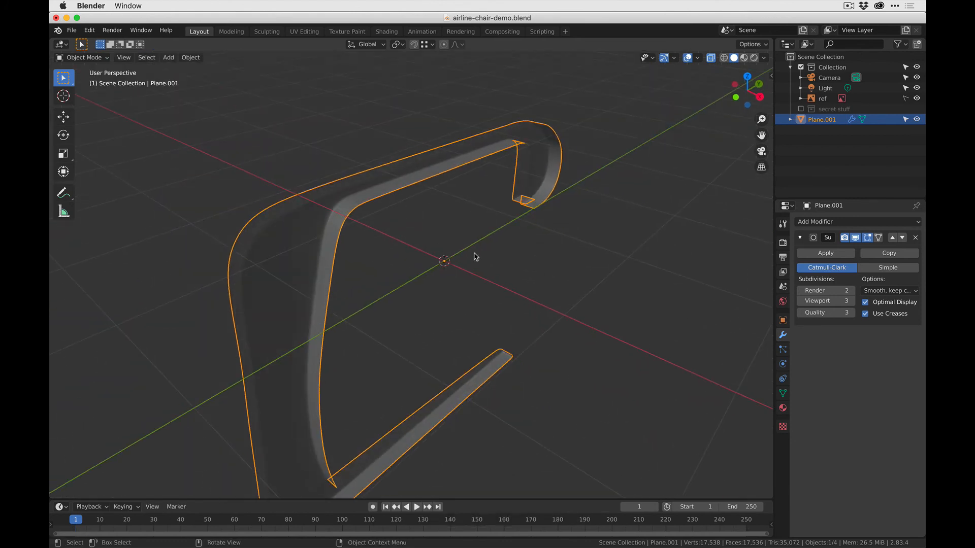
middle_click_drag(554, 228, 479, 238)
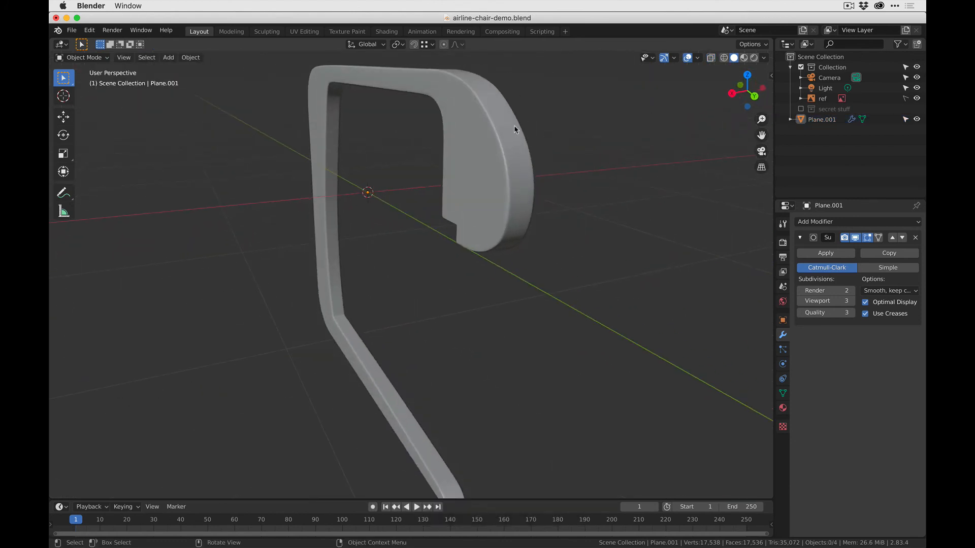
middle_click_drag(414, 276, 324, 161)
scroll(325, 161, "up", 4)
middle_click_drag(263, 71, 304, 203, "shift")
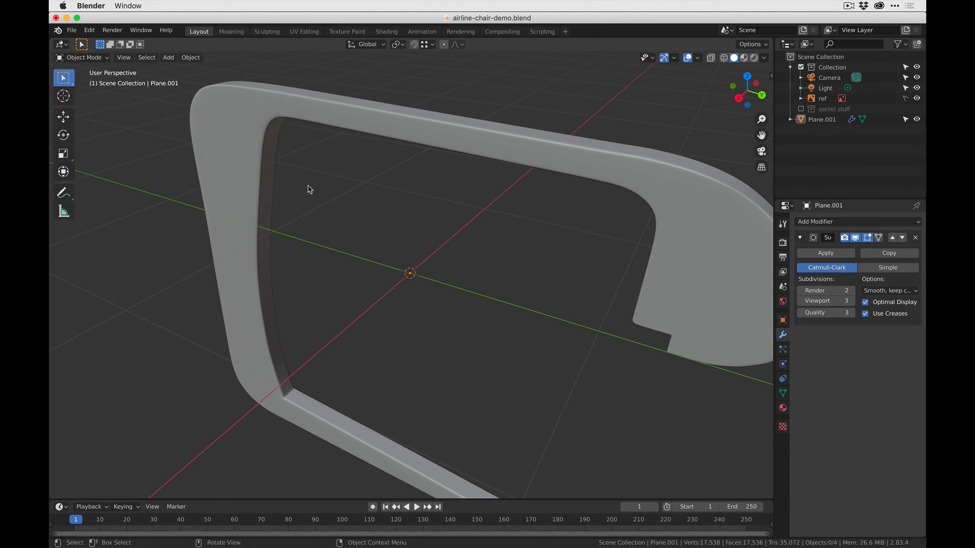
- In Edit Mode, move the paired front- and back-face loop vertices below the upright's upper inner corner along Y, away from the inner edge
key("Tab")
middle_click_drag(294, 124, 269, 112)
middle_click_drag(302, 187, 378, 218, "shift")
scroll(307, 191, "up", 7)
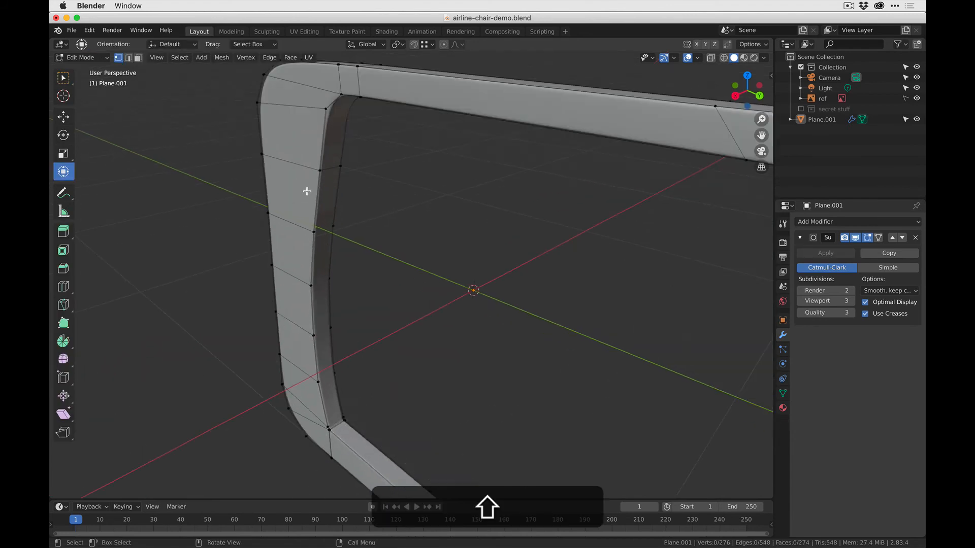
middle_click_drag(274, 174, 317, 303, "shift")
left_click(309, 272)
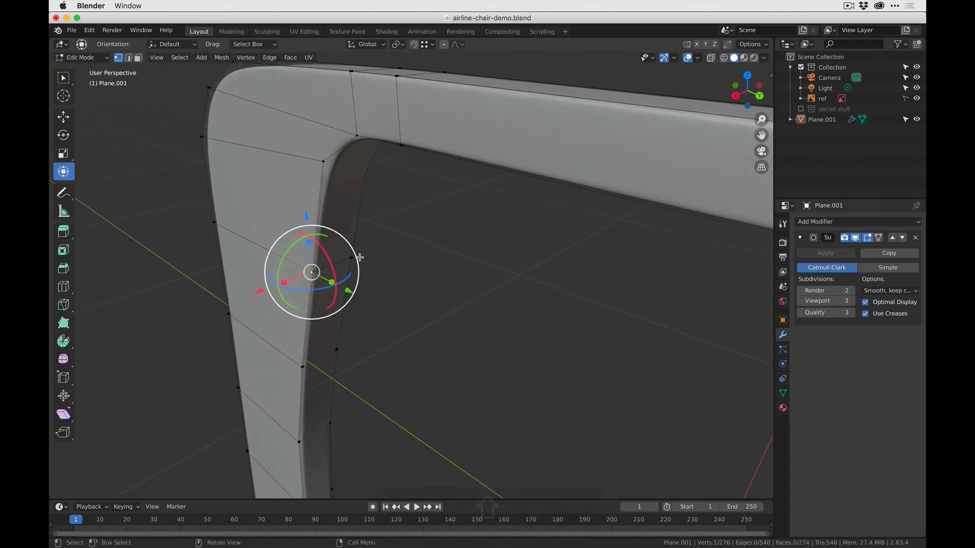
scroll(358, 257, "up", 5)
left_click_drag(225, 281, 218, 277)
key("super+z")
middle_click_drag(375, 291, 313, 210)
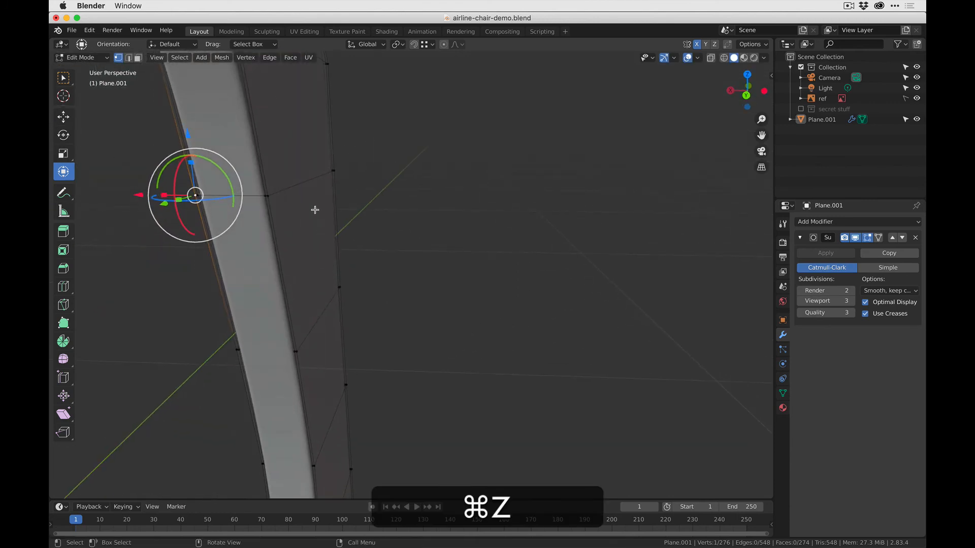
middle_click_drag(376, 184, 341, 315)
left_click(316, 248, "shift")
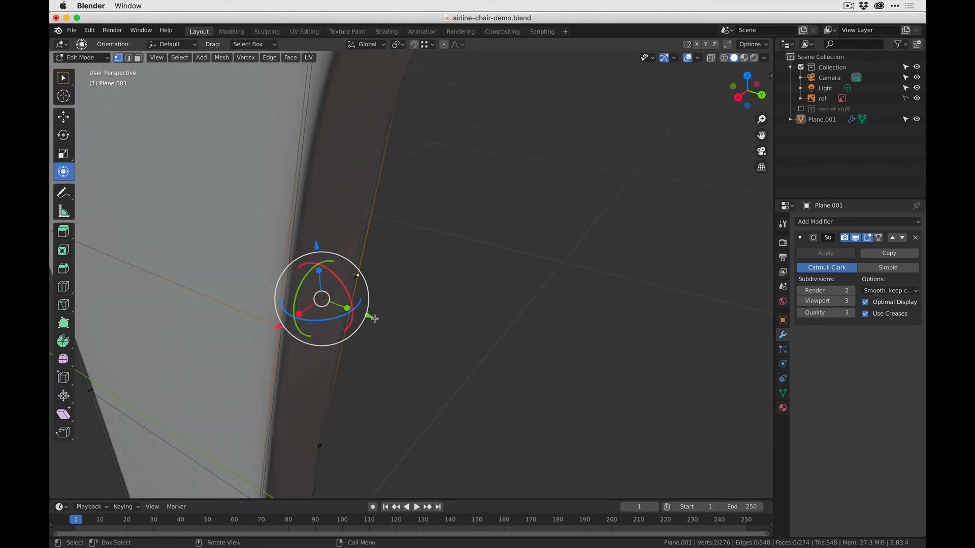
left_click_drag(374, 318, 343, 307)
- Select the next lower pair of front- and back-face loop vertices on the upright and move them along Y away from the inner edge
scroll(350, 325, "down", 5)
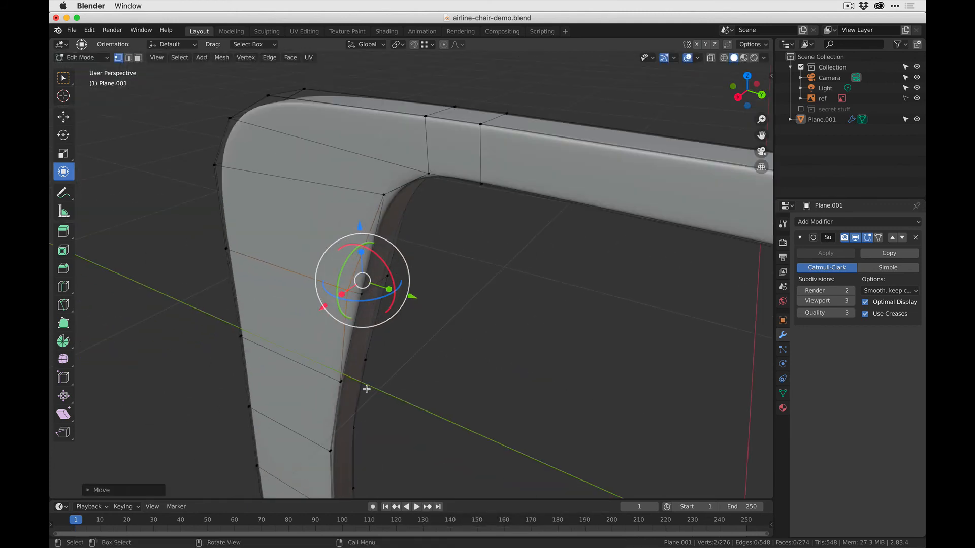
left_click(337, 381)
scroll(339, 381, "up", 5)
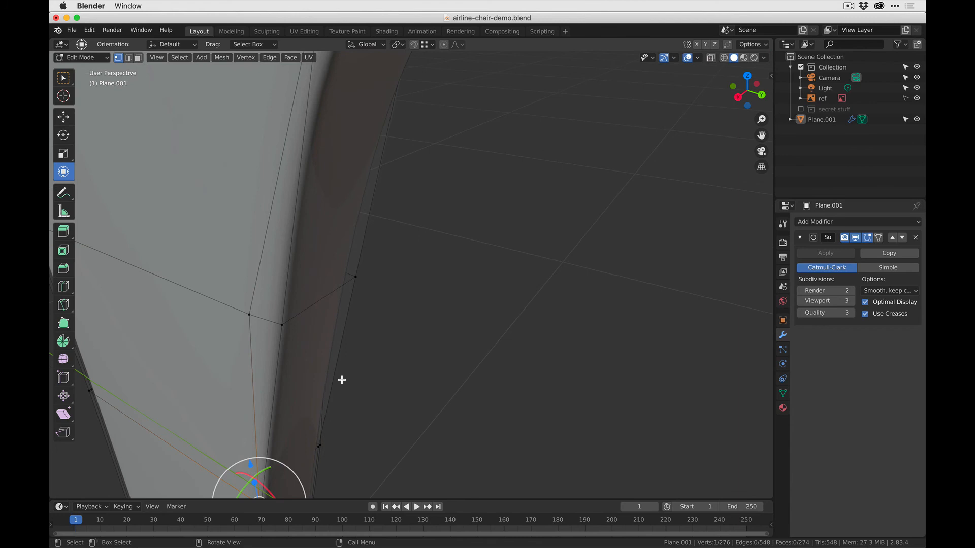
left_click(323, 444, "shift")
middle_click_drag(415, 448, 412, 417)
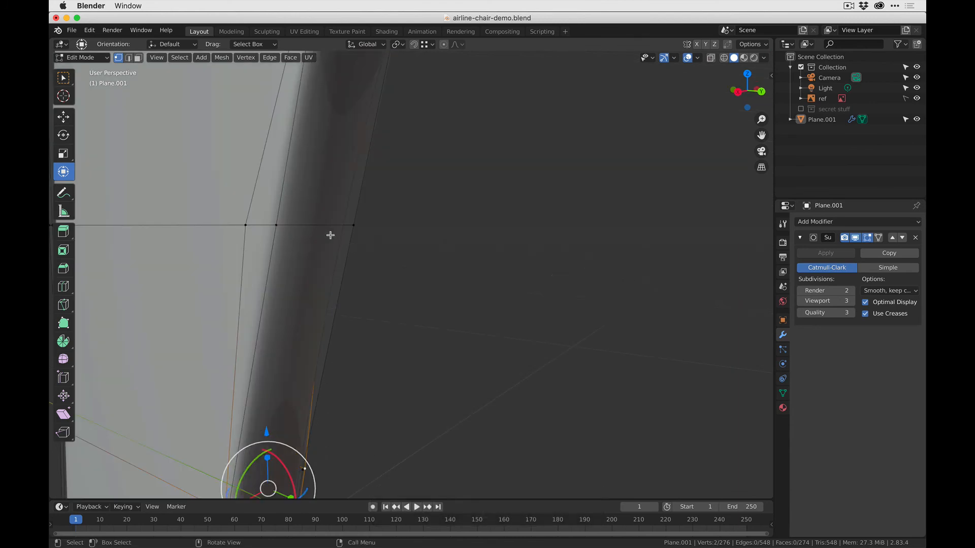
scroll(366, 285, "down", 4)
middle_click_drag(408, 343, 398, 326, "shift")
key("g")
key("y")
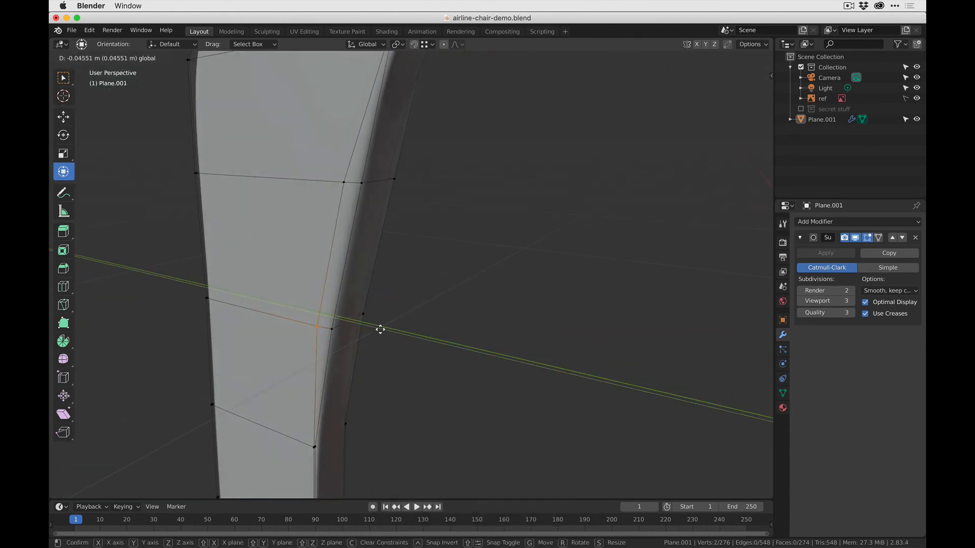
left_click(383, 336)
- Move the front- and back-face loop vertices at the upright's middle along Y, away from its inner edge
middle_click_drag(311, 443, 356, 261, "shift")
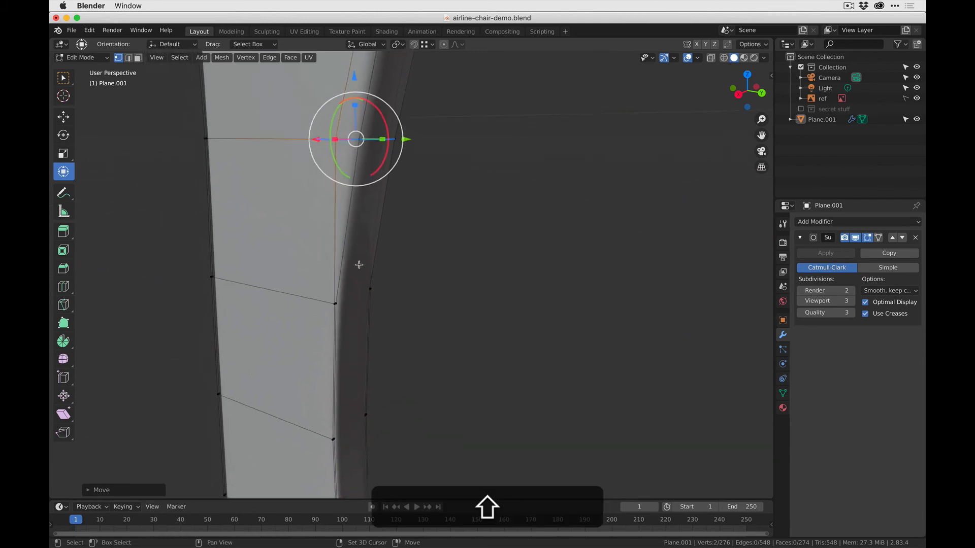
scroll(311, 335, "up", 3)
left_click(281, 312)
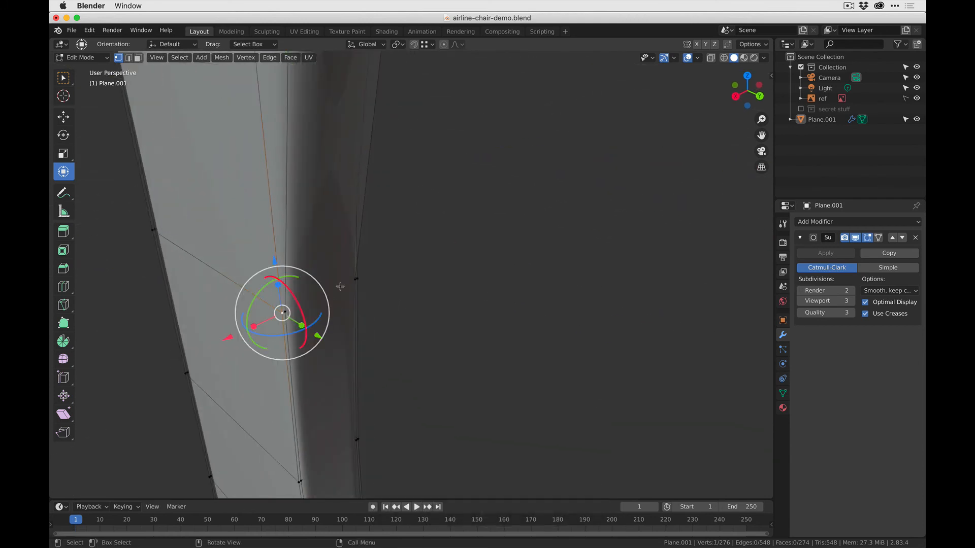
left_click(358, 279, "shift")
left_click_drag(361, 316, 345, 305)
- Move the loop vertex pair just below the upright's middle along Y away from the inner edge, and check the smoothed result in Object Mode
scroll(350, 314, "down", 2)
middle_click_drag(377, 331, 391, 207, "shift")
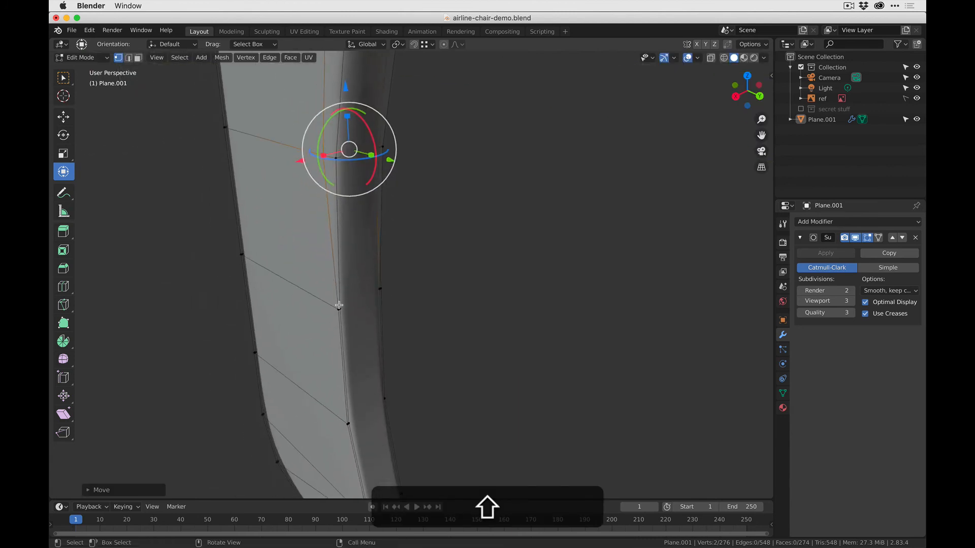
left_click(338, 308)
left_click(382, 288, "shift")
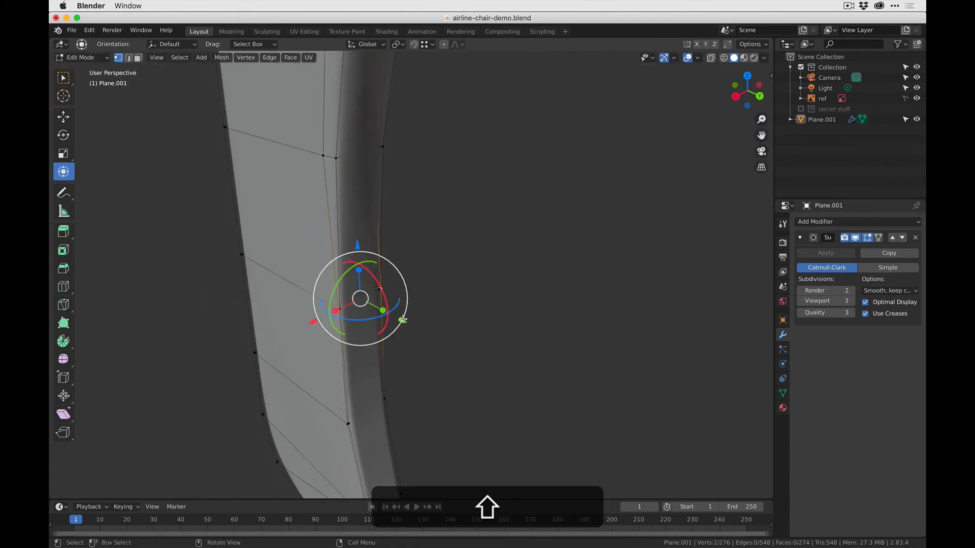
left_click_drag(403, 319, 386, 307)
scroll(386, 308, "down", 2)
middle_click_drag(390, 299, 487, 284)
key("Tab")
key("Tab")
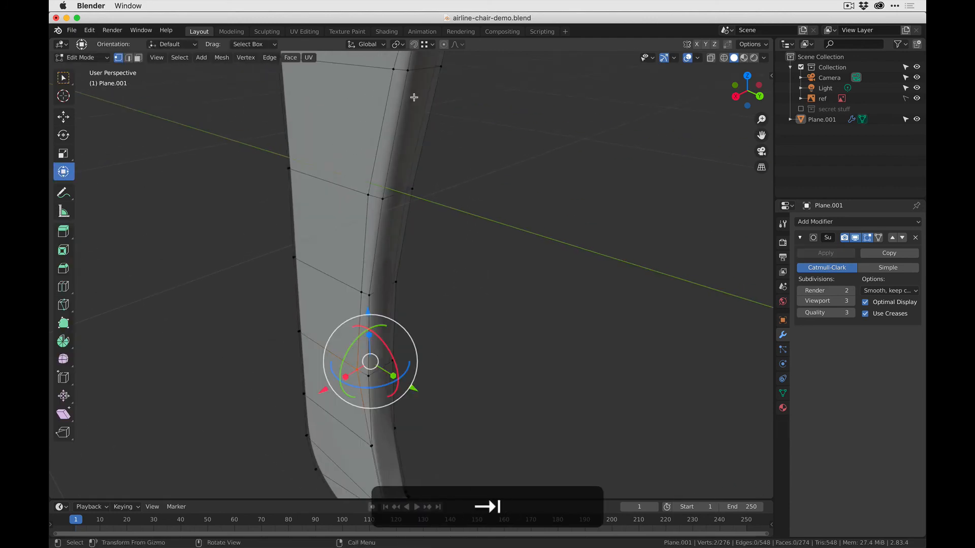
- In face select mode, select four consecutive faces down the upright's inner edge and scale them
left_click(402, 72)
key("3")
left_click(415, 124)
left_click(391, 243, "shift")
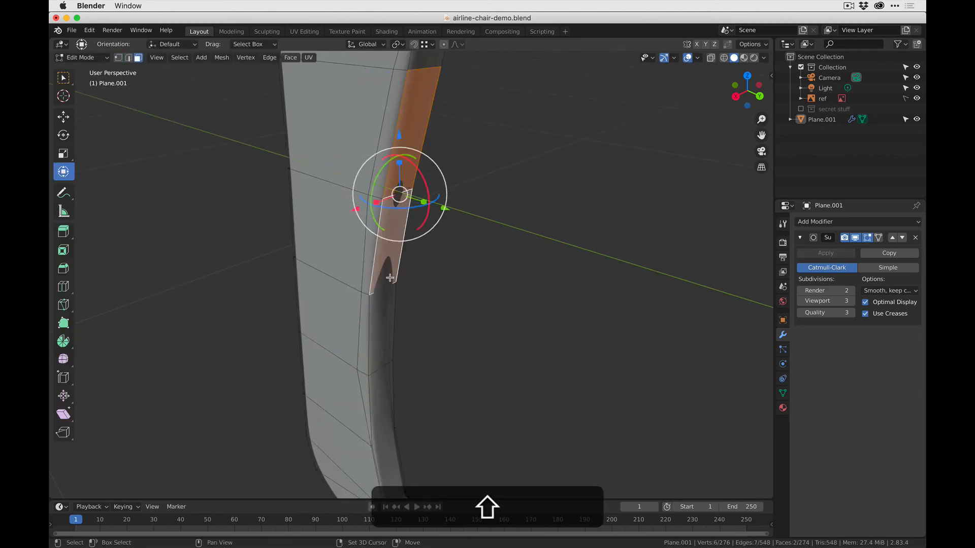
left_click(383, 327, "shift")
left_click(384, 401, "shift")
middle_click_drag(509, 230, 502, 306, "shift")
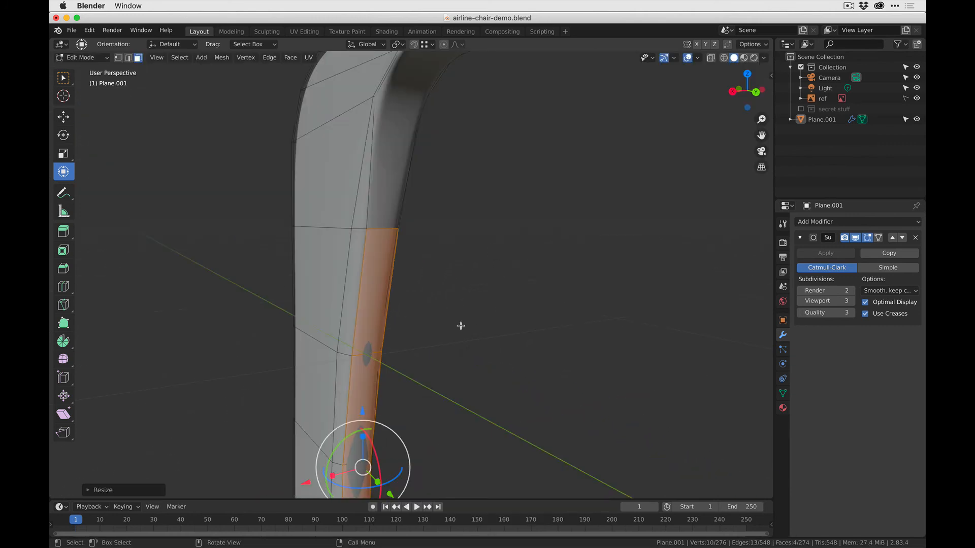
- Inspect the upright's scaled inner edge from several angles, leaving Edit Mode to examine the smoothed shape and its corners
mouse_move(459, 324)
middle_mouse_down()
mouse_move(470, 325)
mouse_move(462, 306)
mouse_move(479, 250)
mouse_move(447, 162)
mouse_move(465, 326)
mouse_move(478, 218)
middle_mouse_up()
scroll(497, 323, "down", 2)
middle_click_drag(454, 256, 405, 257)
scroll(385, 270, "up", 3)
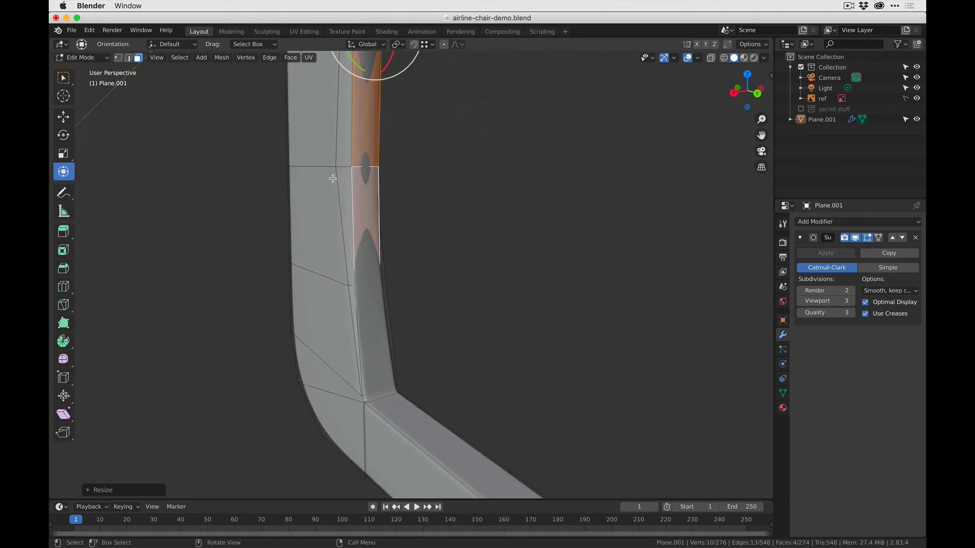
key("Tab")
scroll(386, 249, "down", 3)
middle_click_drag(402, 252, 396, 333, "shift")
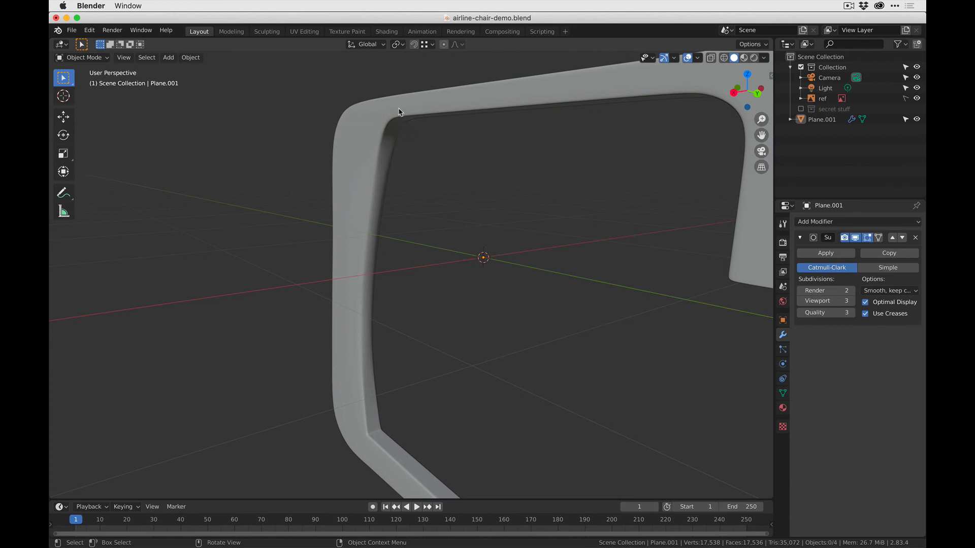
middle_click_drag(361, 174, 379, 221, "shift")
scroll(379, 218, "up", 3)
middle_click_drag(400, 172, 425, 228, "shift")
- In Edit Mode, scale two adjacent faces on the upright's inner edge along X, and return to Object Mode with the frame deselected
key("Tab")
key("1")
left_click(440, 241)
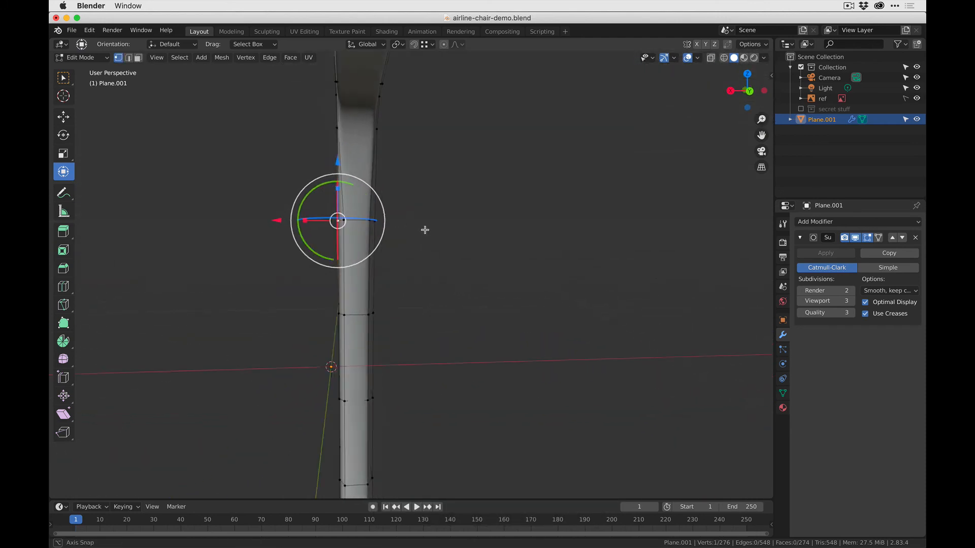
key("3")
left_click(366, 278)
middle_click_drag(384, 291, 390, 242)
left_click(376, 248, "shift")
key("s")
key("x")
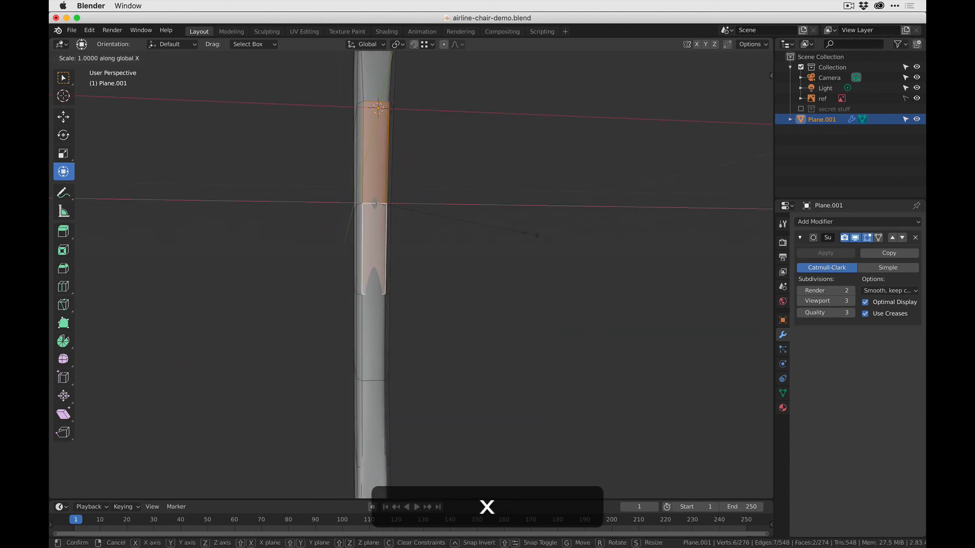
left_click(491, 234)
key("Tab")
left_click(434, 219)
- Scale the single inner-edge face low on the upright along X to about 0.94, and leave Edit Mode to check the smoothed frame
scroll(434, 220, "down", 6)
middle_click_drag(434, 220, 492, 249)
middle_click_drag(425, 339, 401, 269, "shift")
middle_click_drag(401, 269, 370, 281)
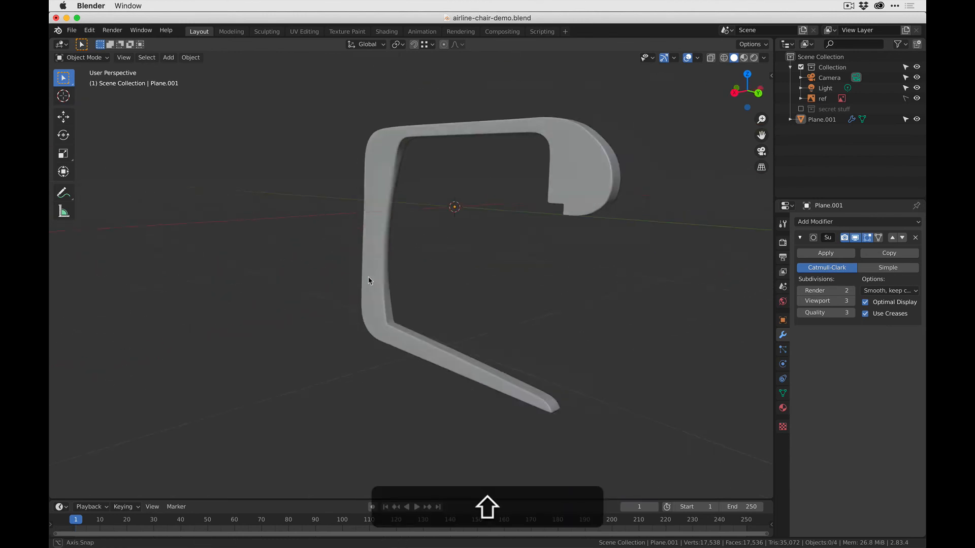
scroll(378, 323, "up", 5)
middle_click_drag(380, 326, 418, 261, "shift")
key("Tab")
key("s")
key("x")
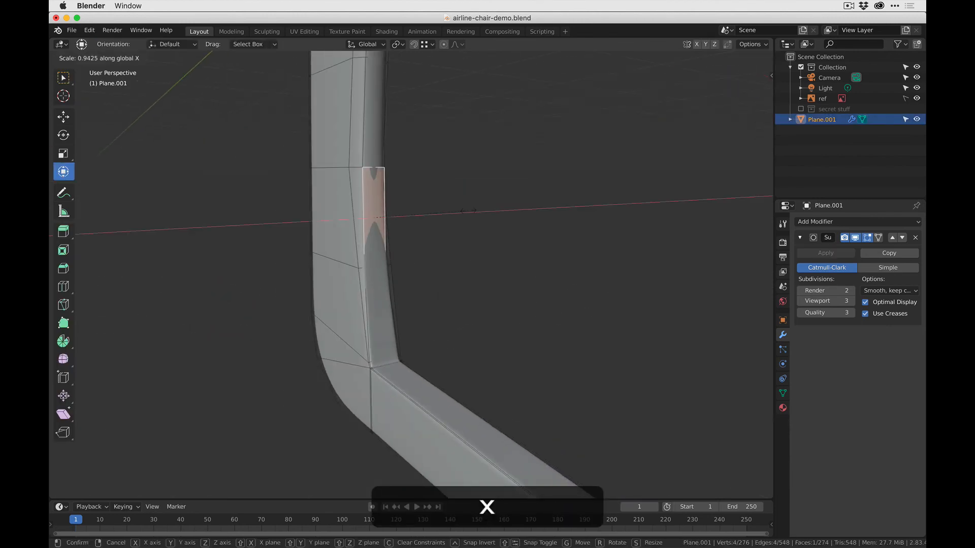
left_click(463, 210)
key("Tab")
scroll(466, 207, "down", 2)
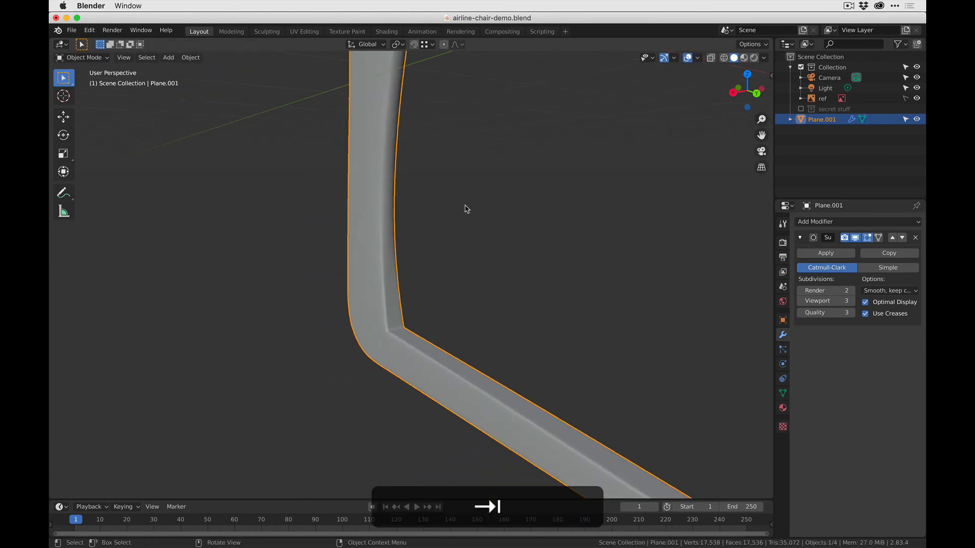
left_click(464, 207)
- Turn off the Subdivision modifier's viewport display and check the armrest end's unsmoothed shape in Object Mode
scroll(461, 207, "down", 2)
scroll(461, 210, "down", 2)
middle_click_drag(459, 210, 351, 304)
scroll(493, 232, "up", 4)
left_click(367, 230)
key("Tab")
middle_click_drag(359, 193, 330, 186)
scroll(335, 188, "up", 4)
middle_click_drag(416, 333, 446, 96, "shift")
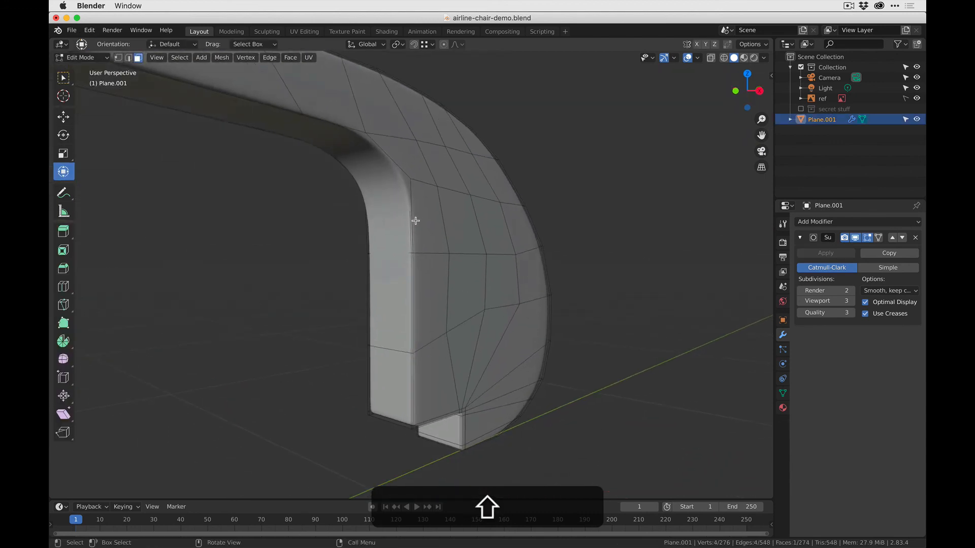
left_click(856, 238)
left_click(420, 255)
key("Tab")
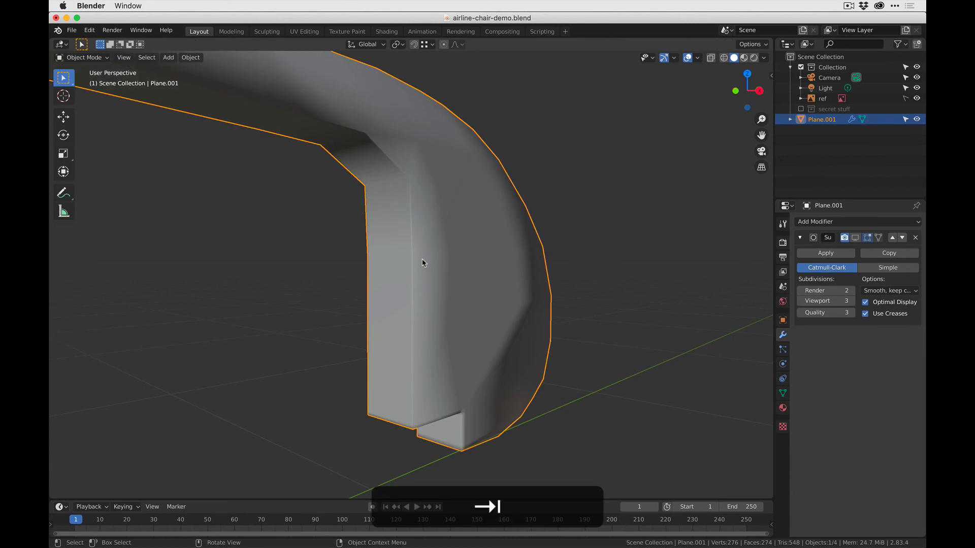
- In vertex select mode, select the loop vertex beside the armrest end's inner edge and frame the view on it
key("Tab")
key("1")
left_click(367, 252)
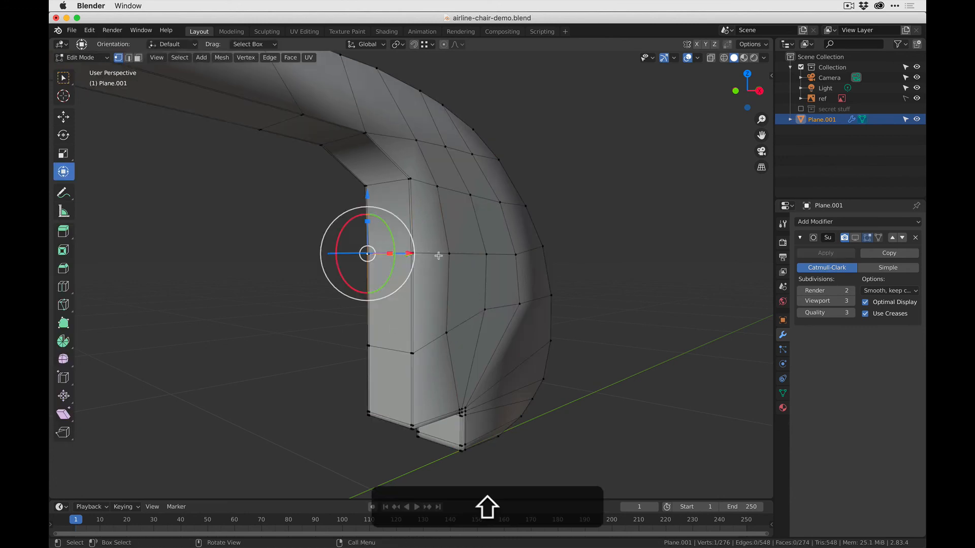
left_click(621, 194)
middle_click_drag(472, 266, 437, 263)
middle_click_drag(435, 248, 201, 265, "shift")
scroll(437, 258, "up", 2)
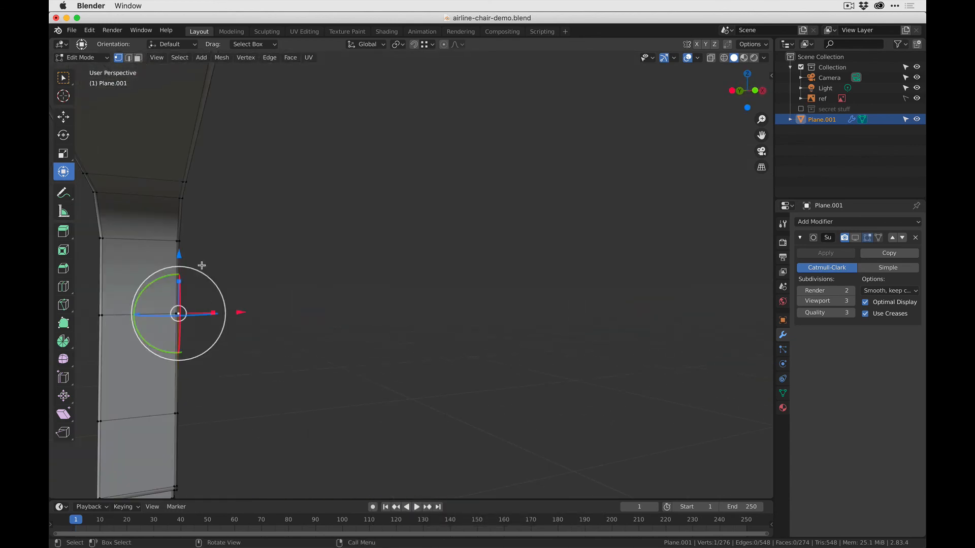
middle_click_drag(416, 277, 398, 255)
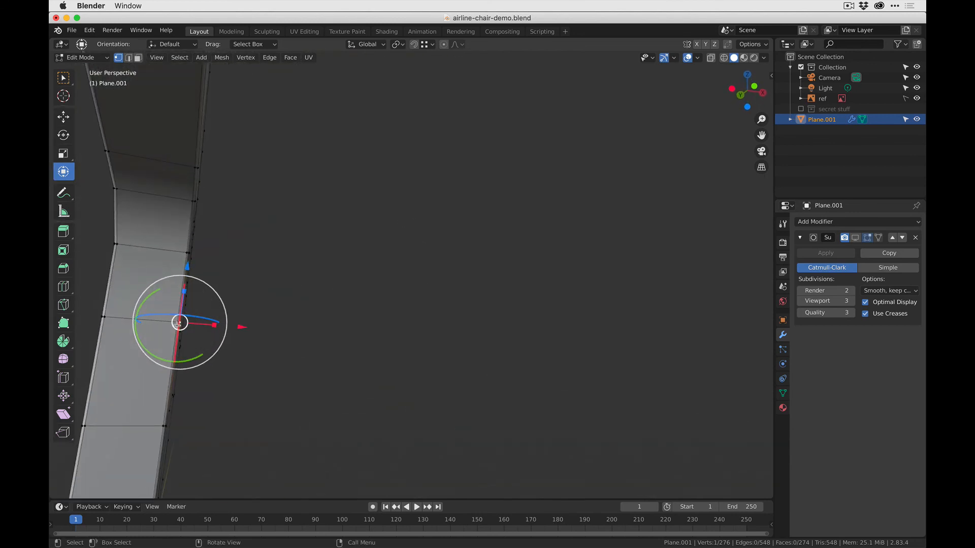
middle_click_drag(508, 193, 312, 266)
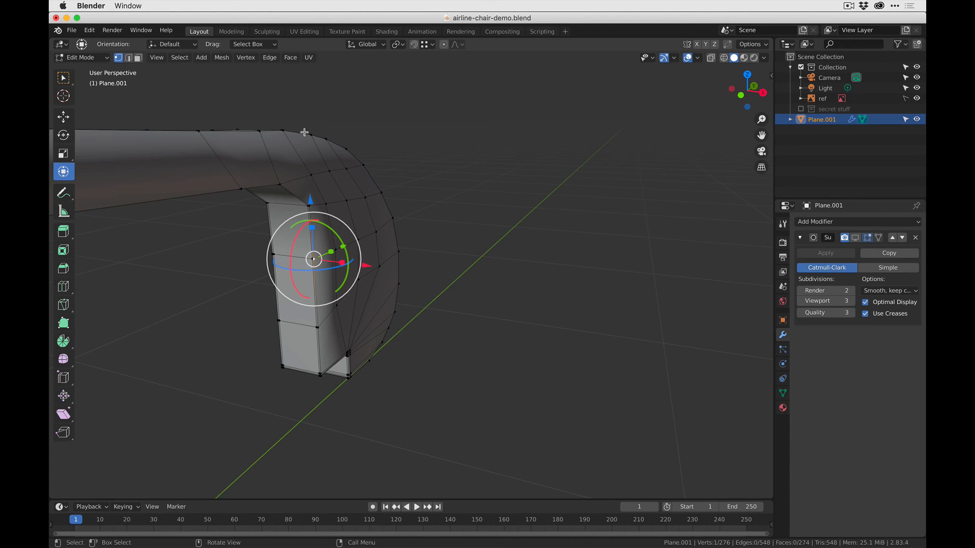
middle_click_drag(523, 247, 496, 245)
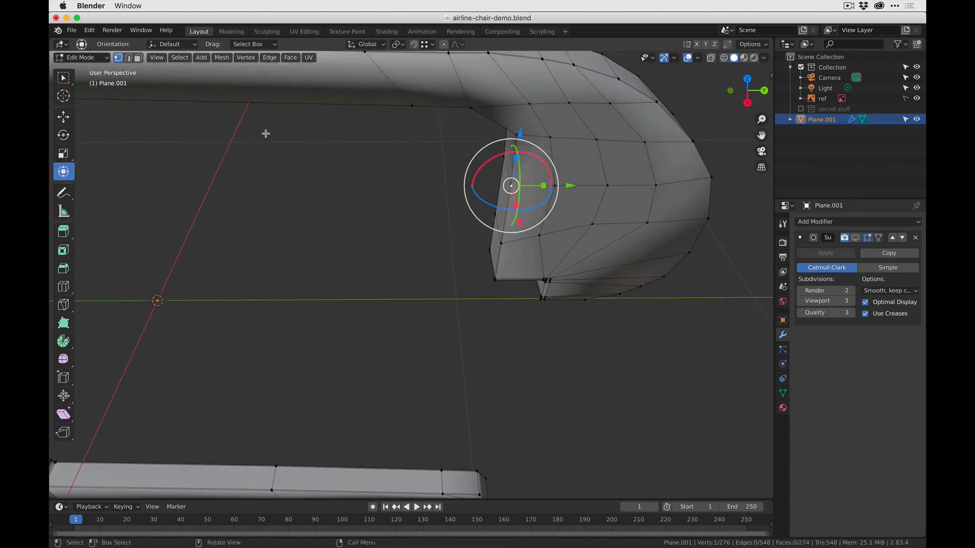
left_click(159, 58)
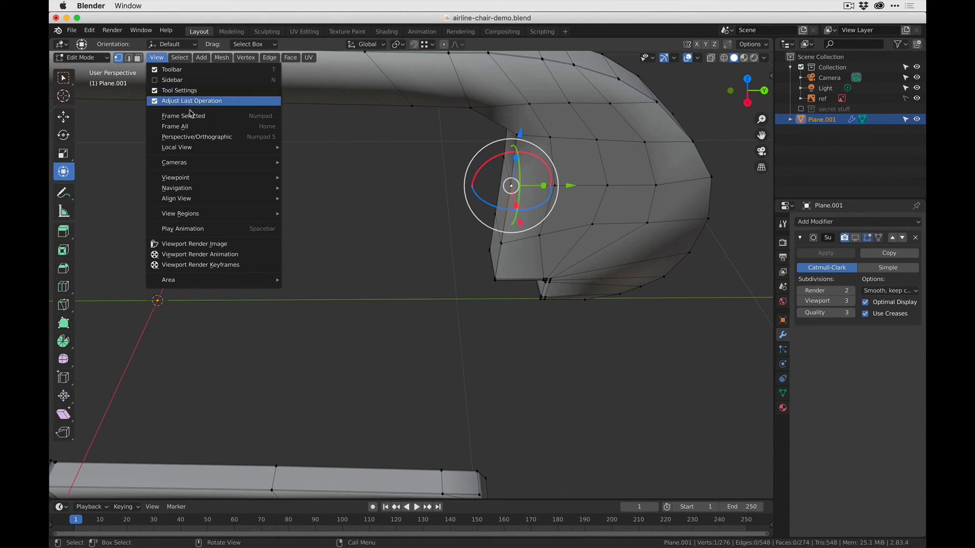
left_click(173, 117)
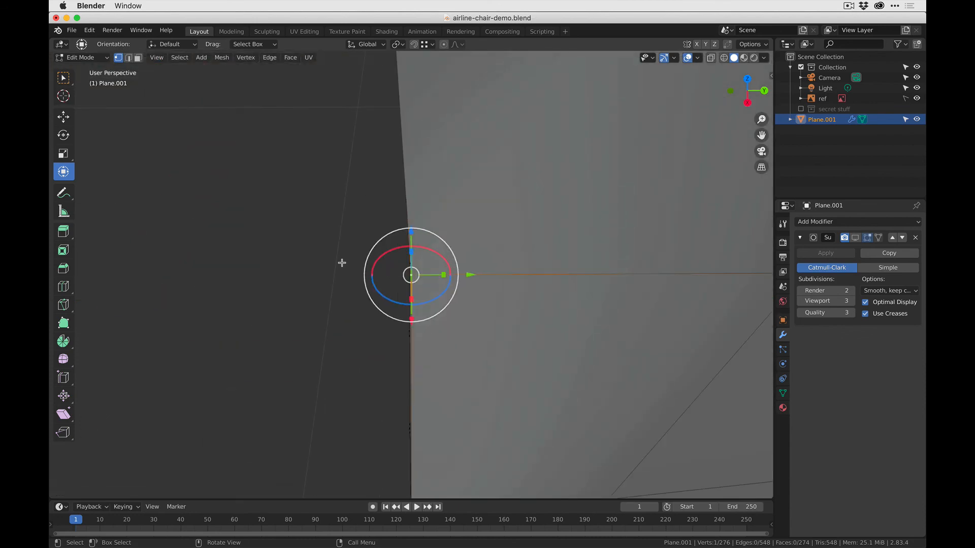
scroll(428, 276, "down", 2)
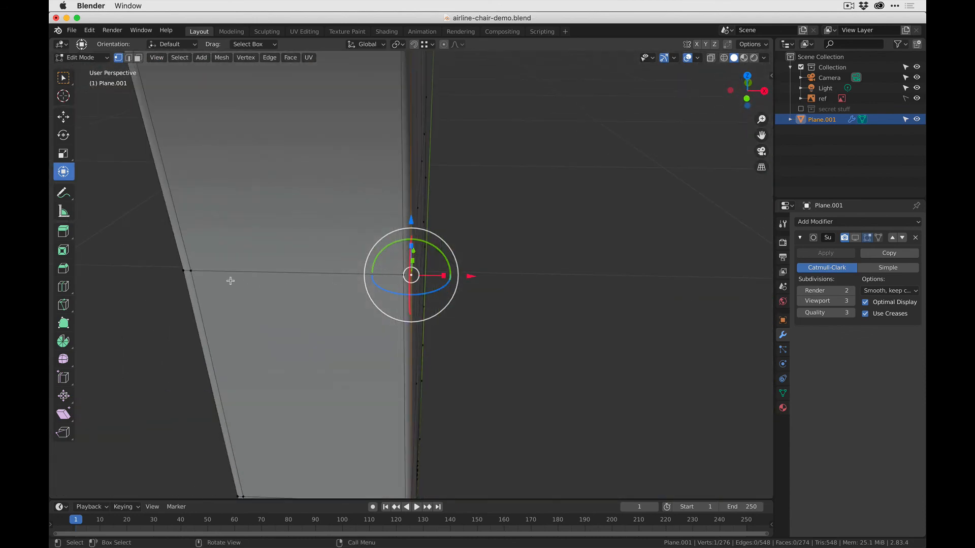
- Add the opposite and lower loop vertices on both sides of the armrest end, and move them along Y away from the inner edge
left_click(183, 270, "shift")
scroll(366, 339, "down", 3)
middle_click_drag(366, 339, 372, 242, "shift")
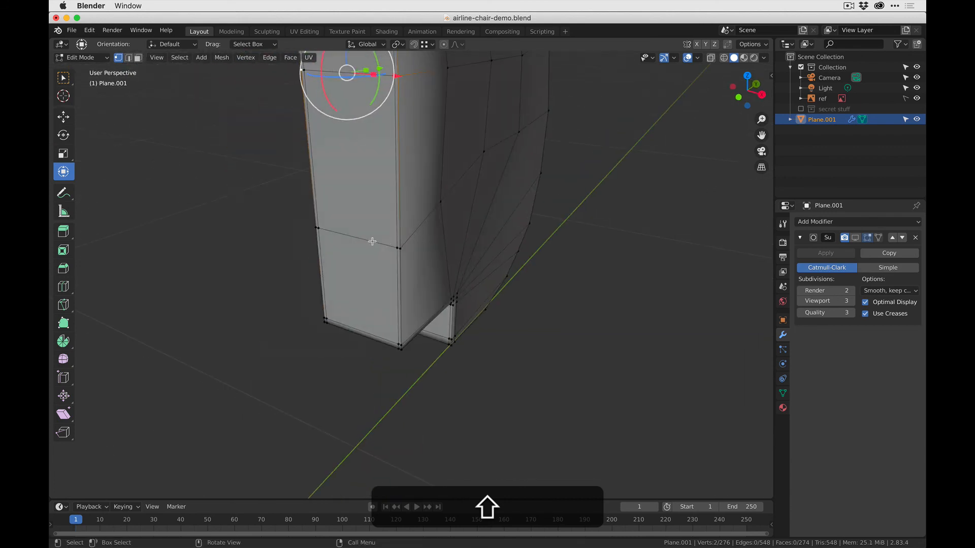
left_click(316, 228, "shift")
left_click(400, 248, "shift")
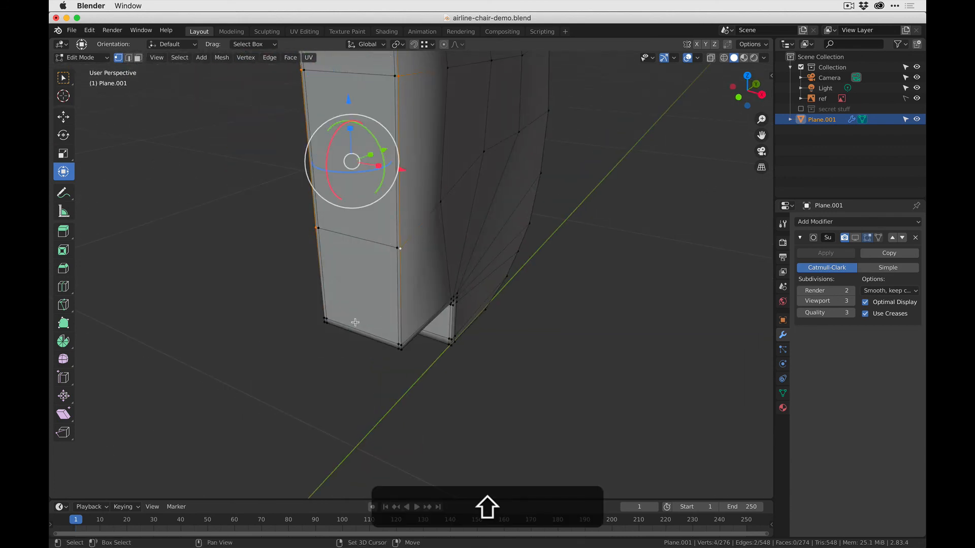
left_click(324, 320, "shift")
left_click(399, 348, "shift")
left_click(402, 343, "shift")
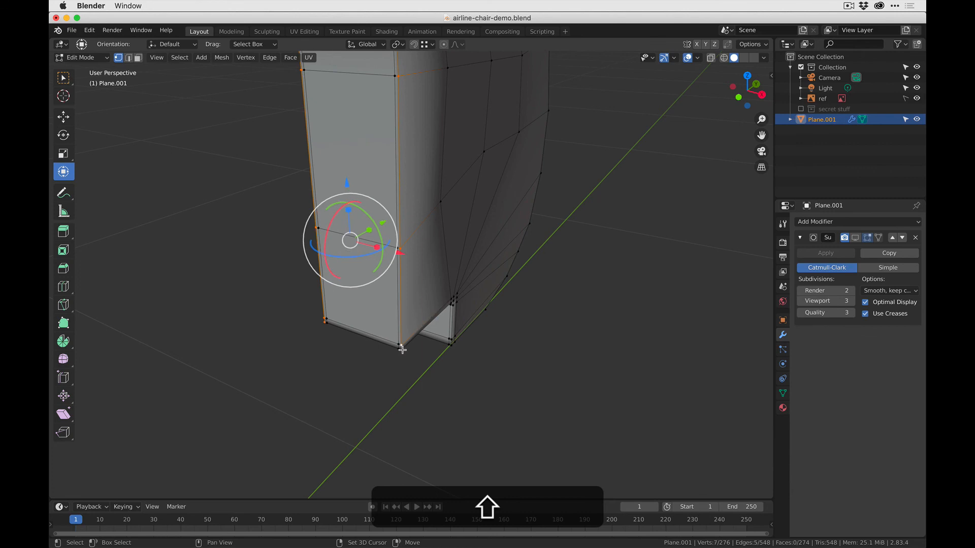
left_click(403, 351, "shift")
mouse_move(390, 237)
left_mouse_down()
mouse_move(416, 223)
mouse_move(402, 229)
left_mouse_up()
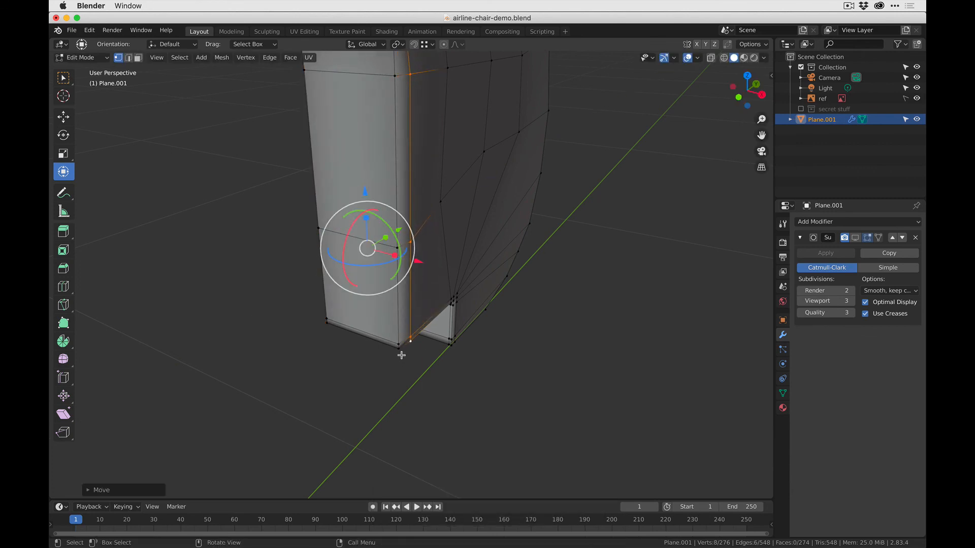
- Select the eight inner-edge vertices down the armrest end's inner face and scale them narrower along the X axis
left_click_drag(385, 345, 384, 344)
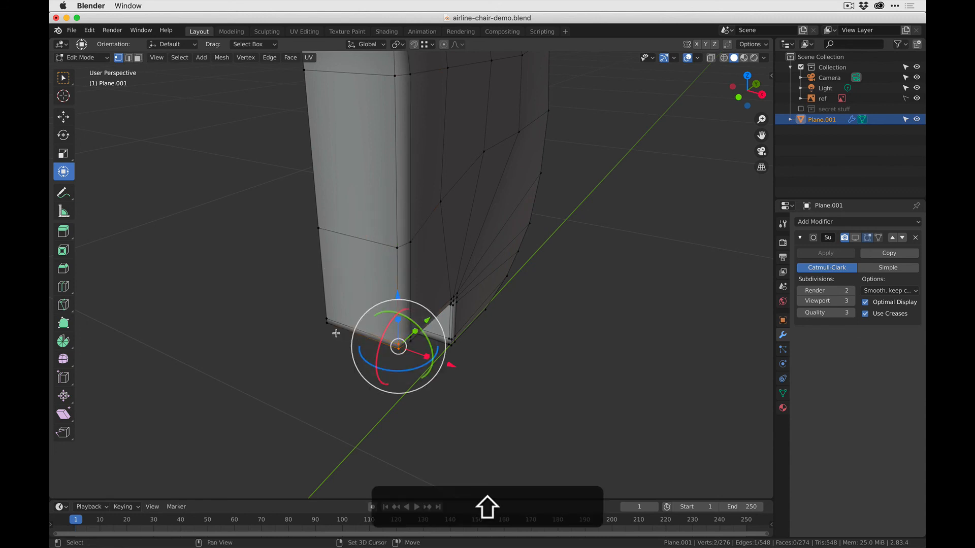
left_click(337, 333, "shift")
left_click_drag(393, 246, 392, 243, "shift")
left_click_drag(324, 231, 312, 224, "shift")
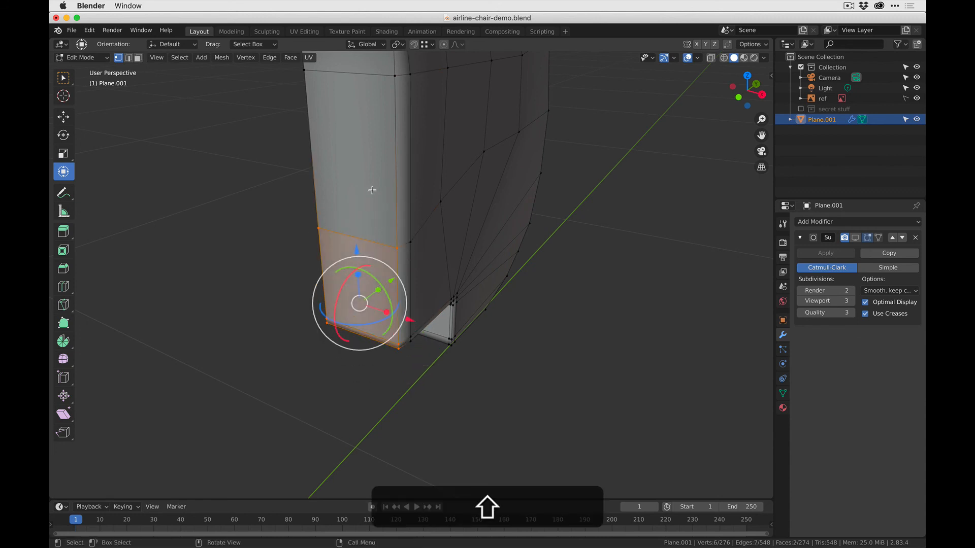
middle_click_drag(384, 252, 401, 406, "shift")
left_click_drag(340, 257, 314, 238, "shift")
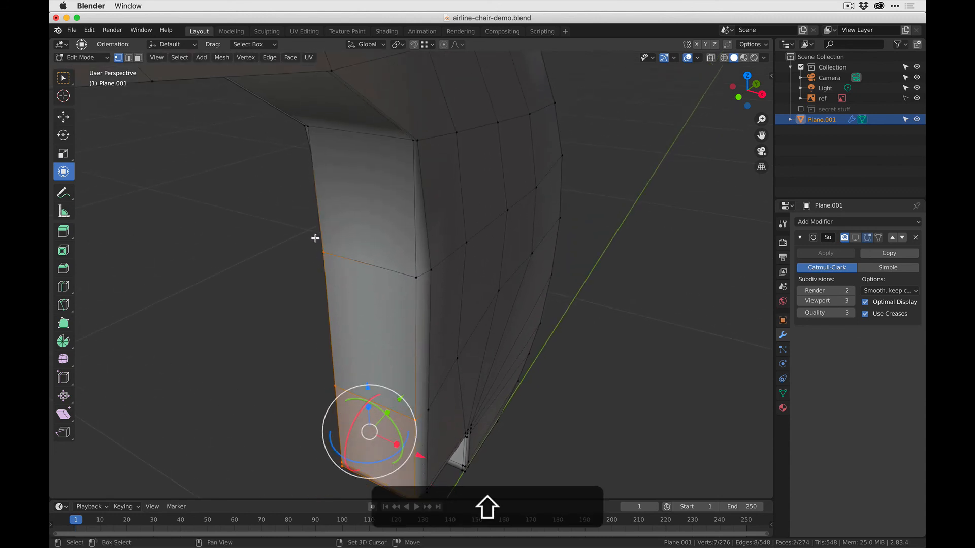
left_click(423, 281, "shift")
middle_click_drag(423, 283, 508, 314)
key("s")
key("x")
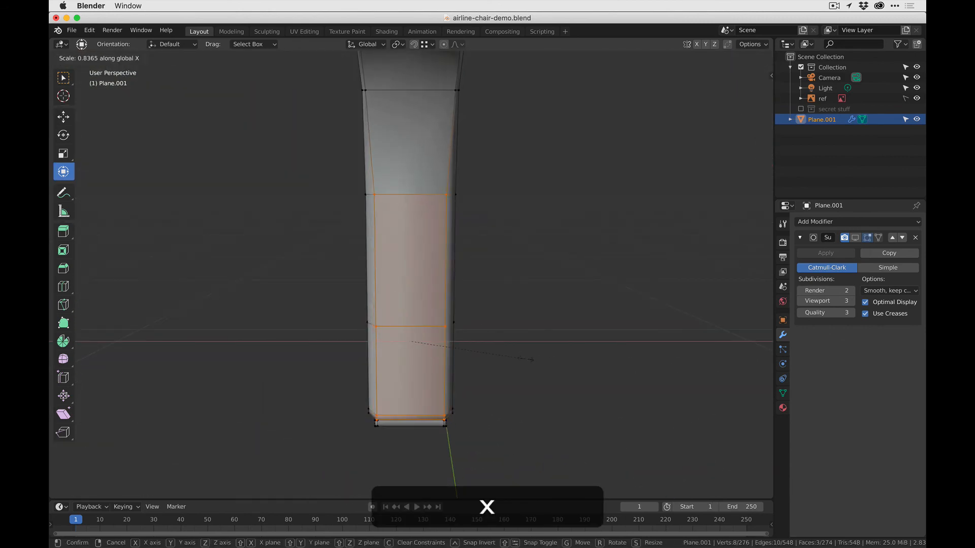
left_click(503, 358)
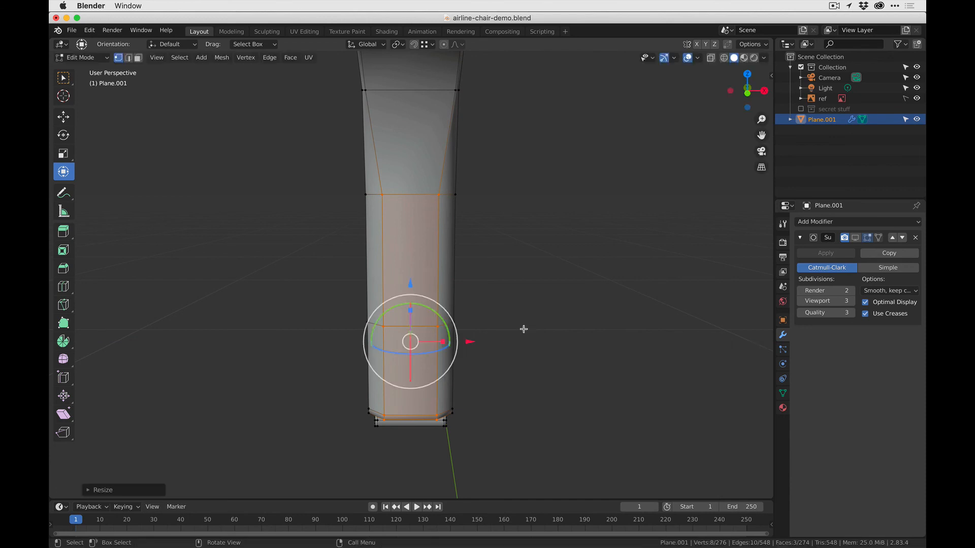
- Leave Edit Mode, turn the Subdivision modifier's viewport display back on, and check the smoothed armrest end
middle_click_drag(582, 345, 485, 353)
key("Tab")
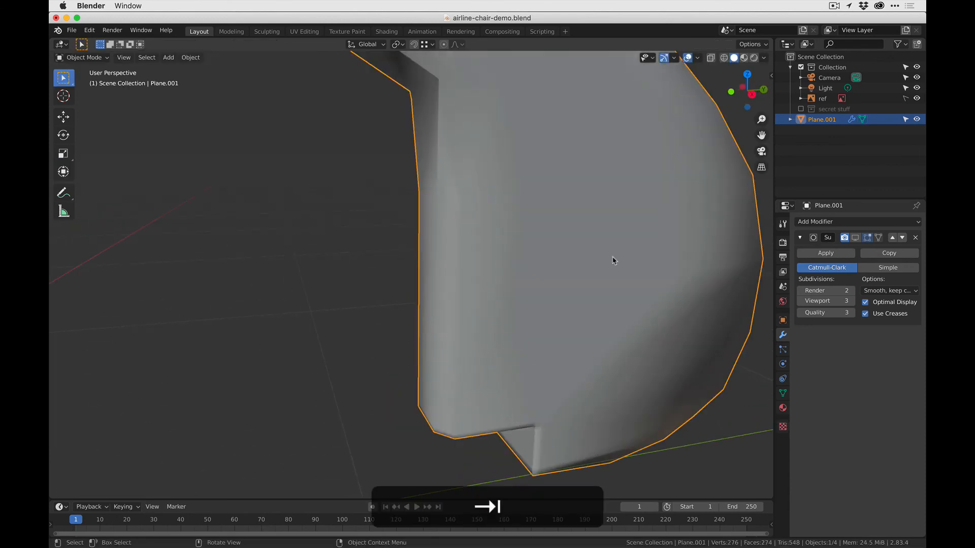
left_click(855, 238)
left_click(318, 279)
scroll(344, 292, "down", 6)
- Switch to Finder, preview the chair reference photo to compare the armrest end, and return to Blender
key("super+Tab")
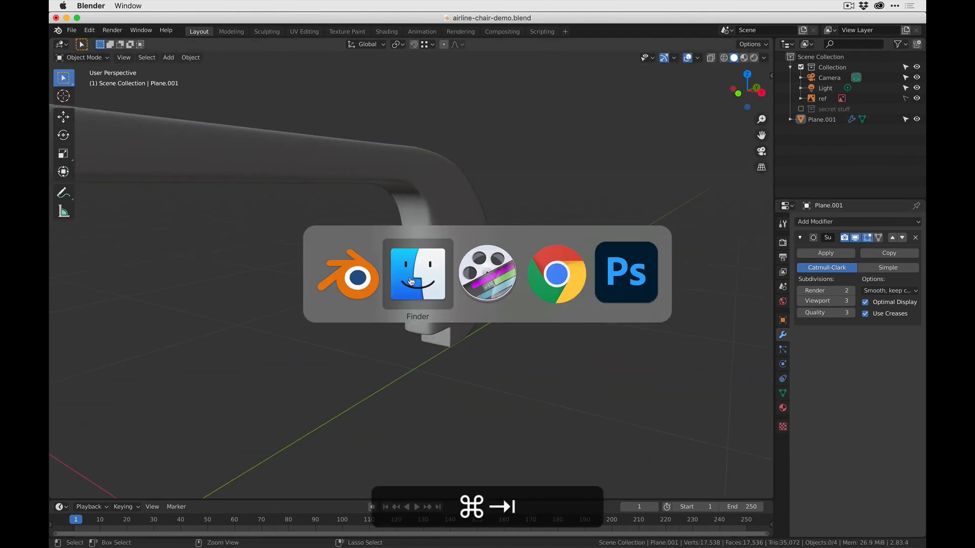
key("space")
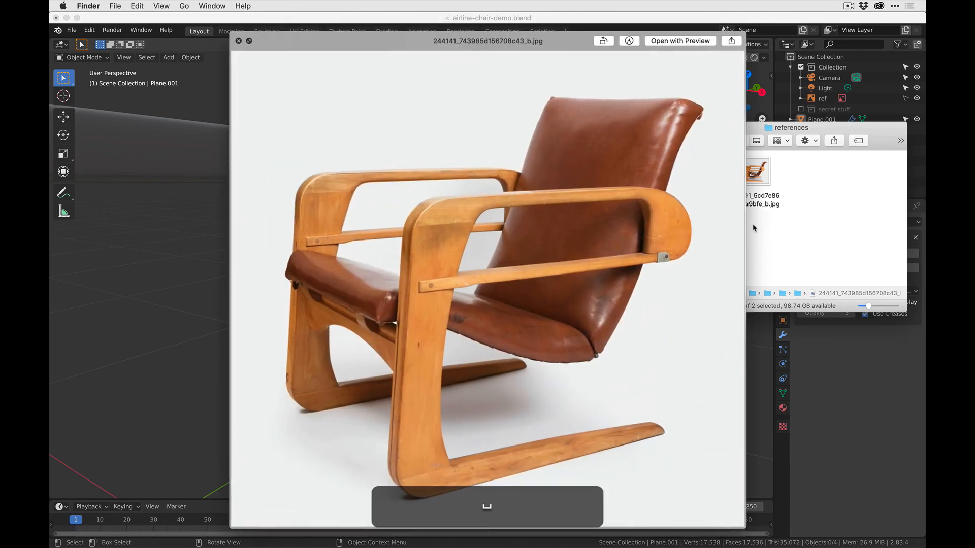
key("super+Tab")
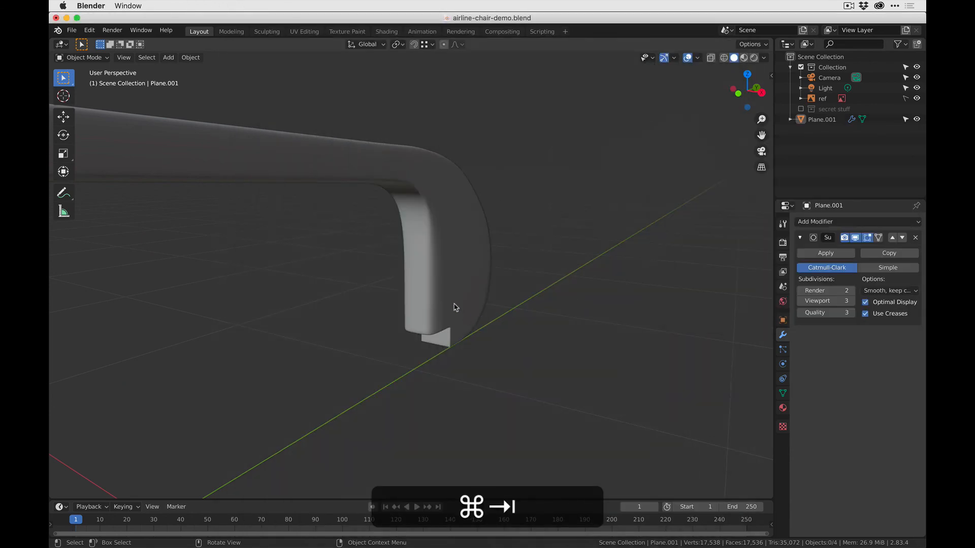
- Scale the armrest end's selected inner-face vertices slightly narrower along X, and check the whole frame in Object Mode
left_click(455, 307)
key("Tab")
scroll(454, 309, "up", 3)
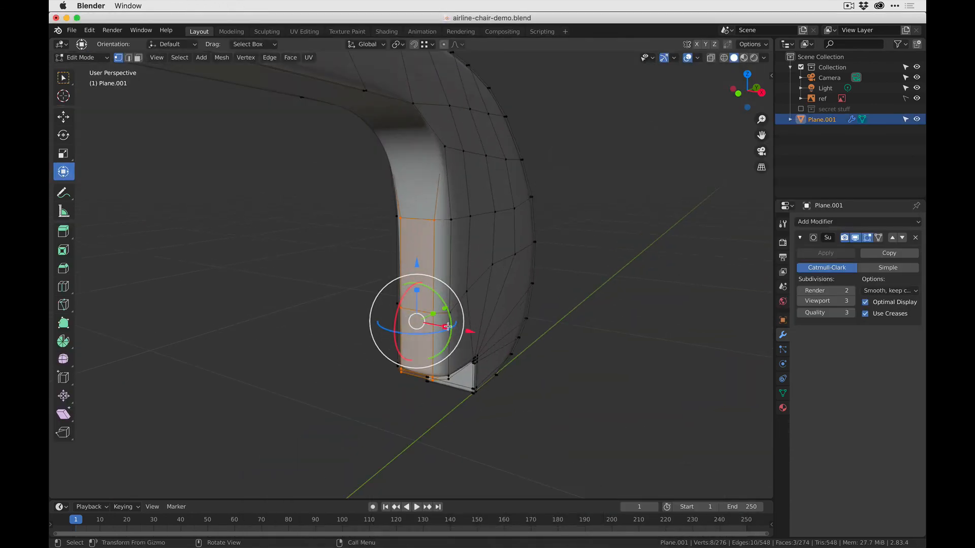
left_click_drag(444, 327, 433, 324)
key("Tab")
left_click(563, 356)
middle_click_drag(583, 348, 416, 325)
scroll(396, 300, "down", 6)
left_click(370, 270)
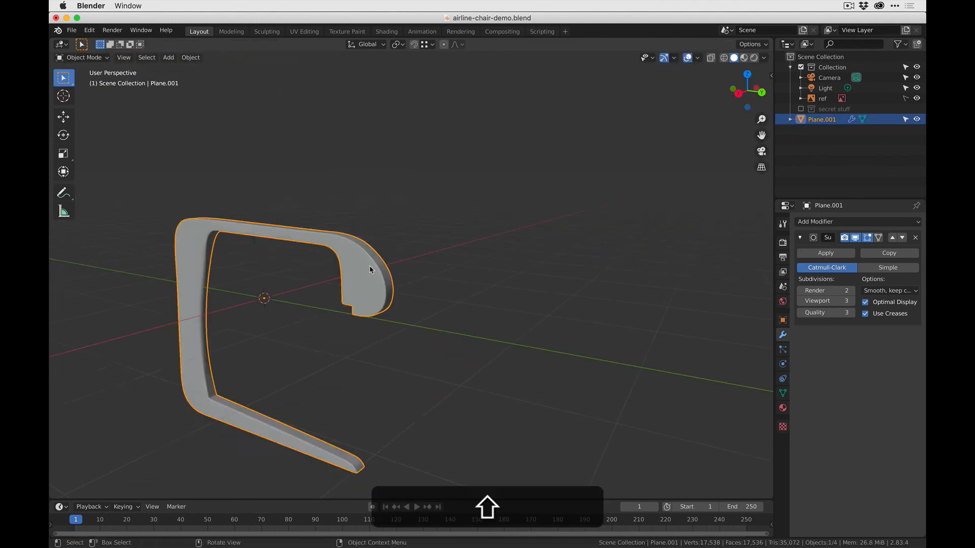
- Enter Edit Mode on the frame and show the armrest end in right orthographic view with X-ray enabled
key("Tab")
scroll(377, 261, "up", 1)
scroll(377, 262, "up", 4)
middle_click_drag(306, 253, 355, 239)
middle_click_drag(467, 219, 319, 263, "shift")
scroll(352, 244, "up", 2)
scroll(353, 244, "up", 3)
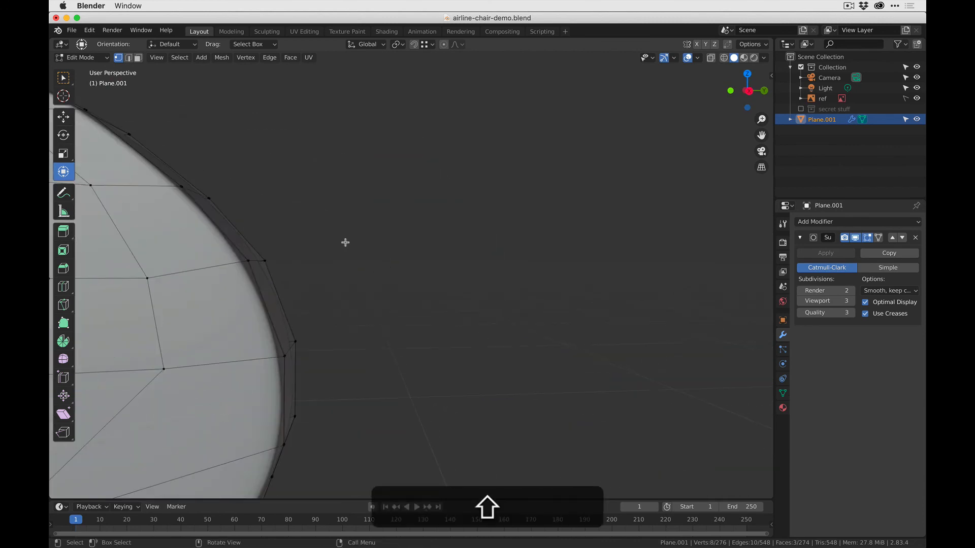
left_click(747, 90)
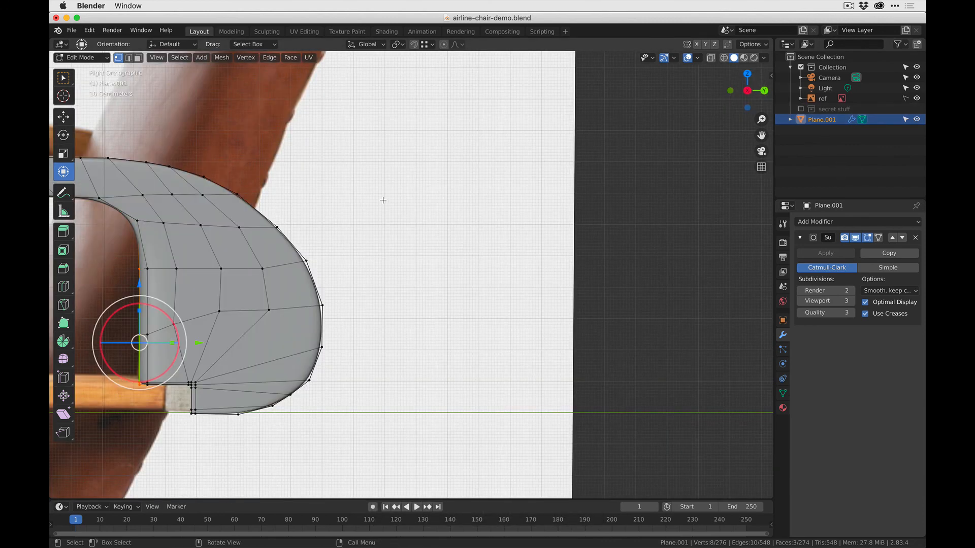
left_click(710, 58)
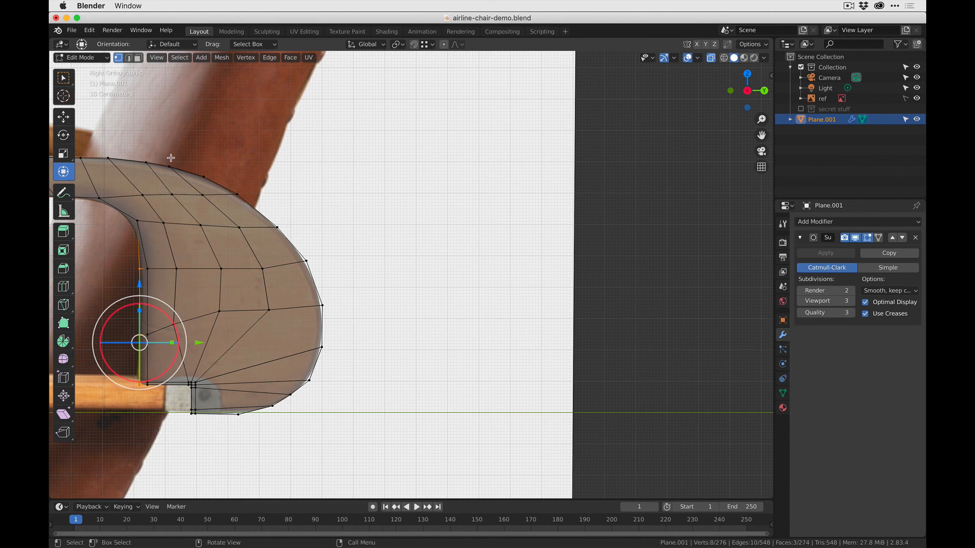
- Move the armrest end's outer-curve vertices by about Y -0.015 m, Z 0.018 m, and the upper-slope vertices by about Y 0.017 m, Z -0.008 m
left_click(320, 255)
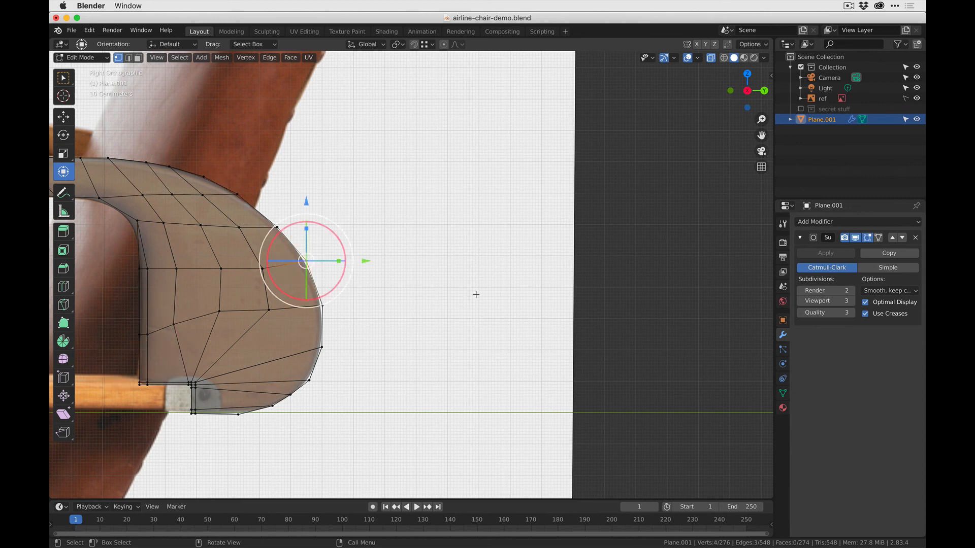
key("g")
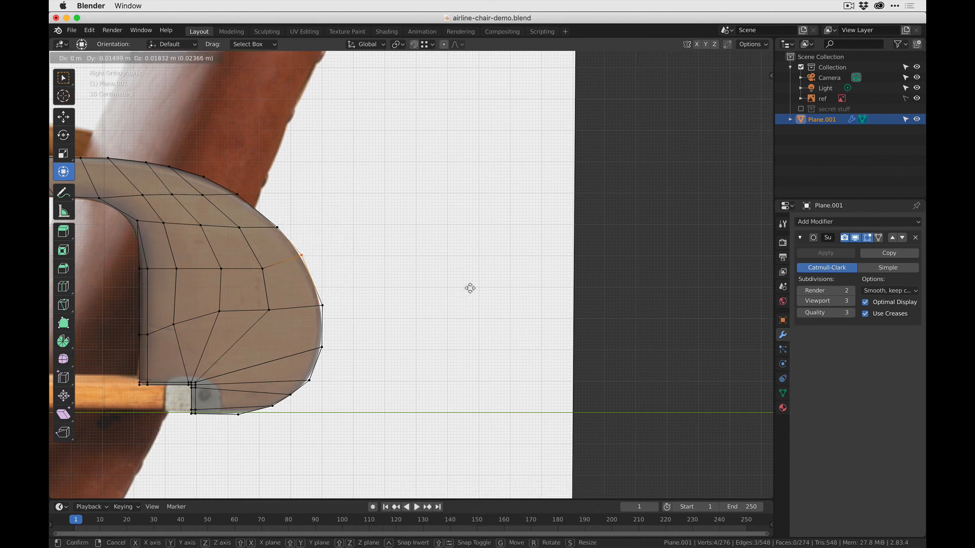
left_click(470, 288)
left_click(238, 194)
key("g")
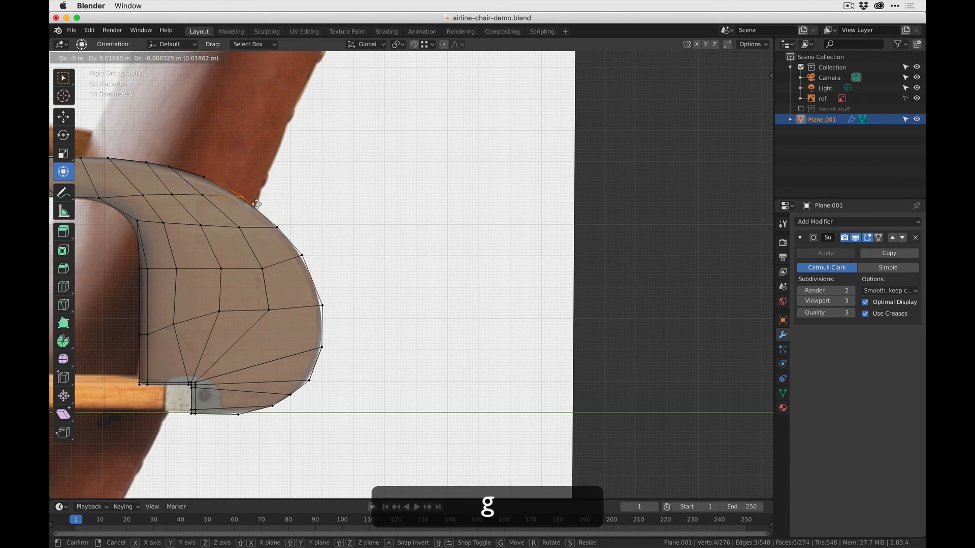
left_click(257, 204)
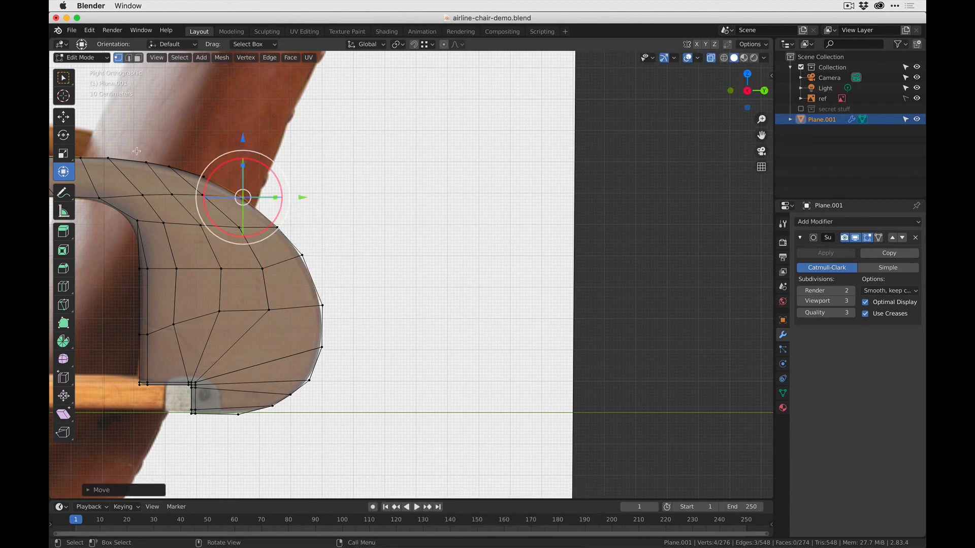
- Shift the three vertex groups along the armrest end's top curve about 0.018 m toward the armrest, and lower the adjacent group slightly
left_click_drag(215, 180, 250, 183)
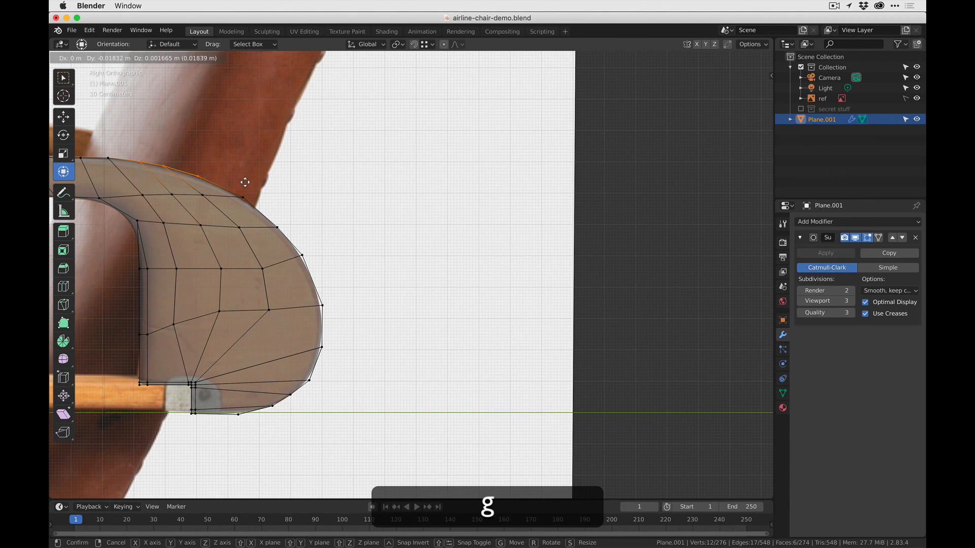
left_click(244, 182)
middle_click_drag(244, 183, 401, 184, "shift")
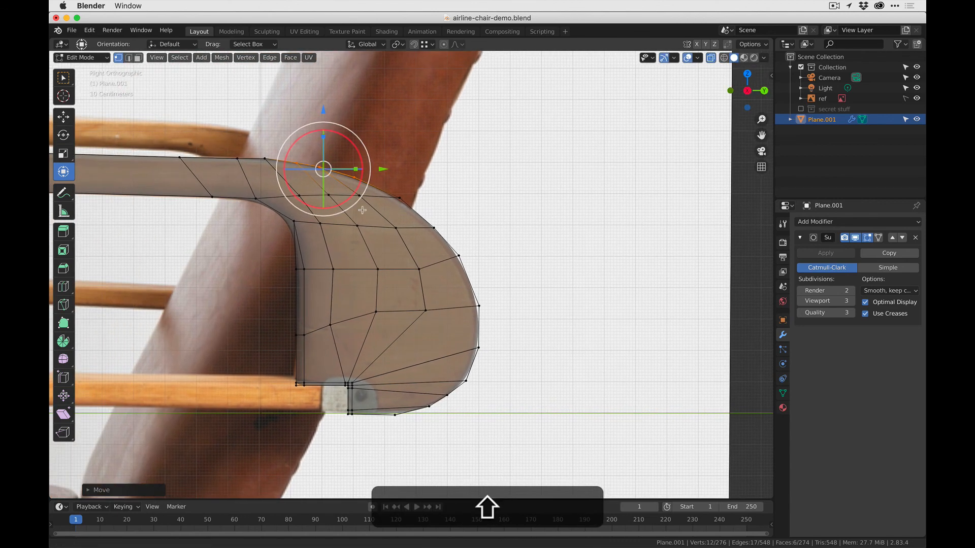
left_click_drag(261, 150, 269, 169, "shift")
key("g")
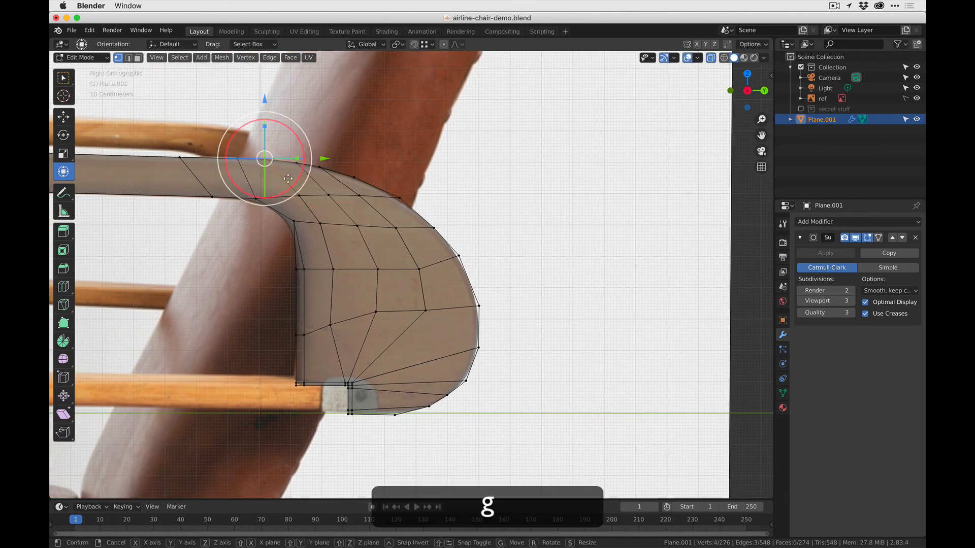
left_click(288, 180)
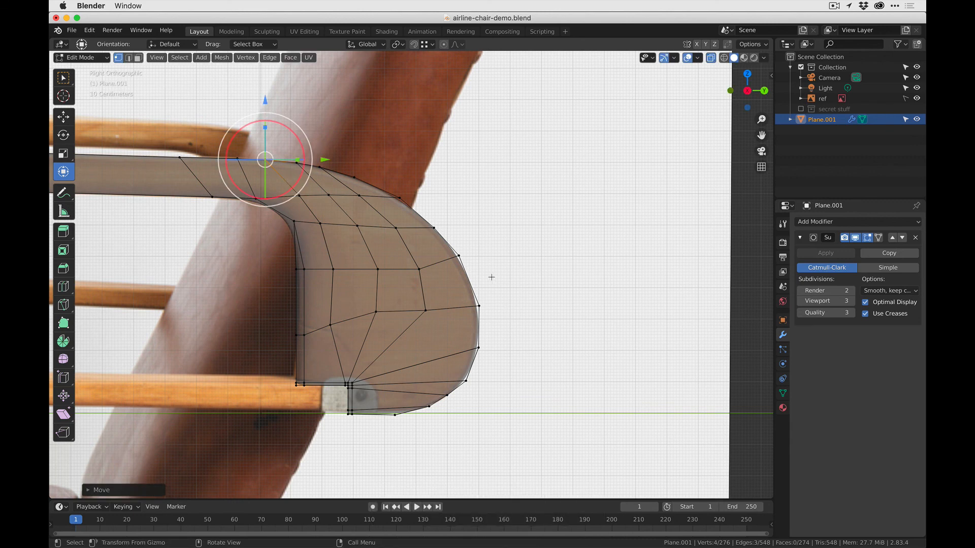
- Move the outline vertices midway down the armrest end's outer slope slightly inward along Y and upward along Z
left_click_drag(449, 244, 432, 220)
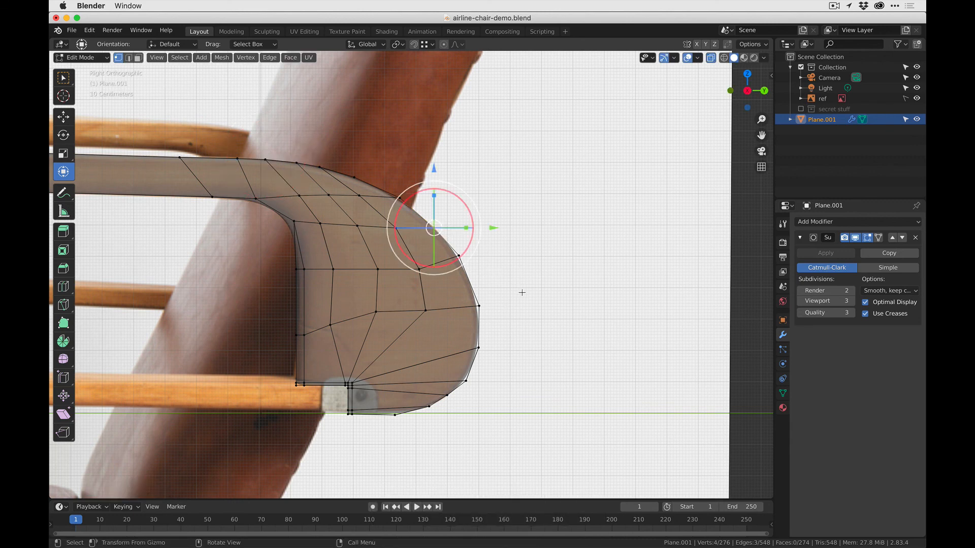
key("g")
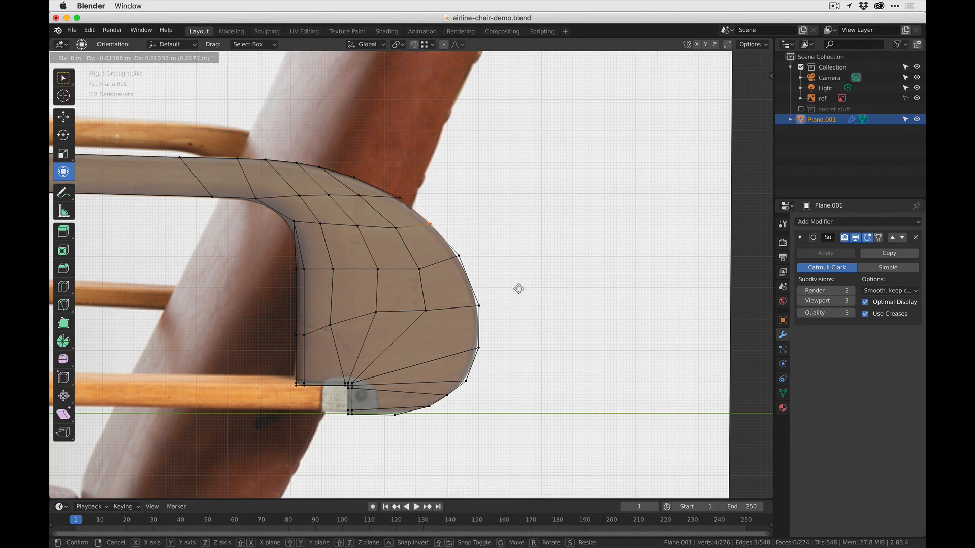
left_click(517, 288)
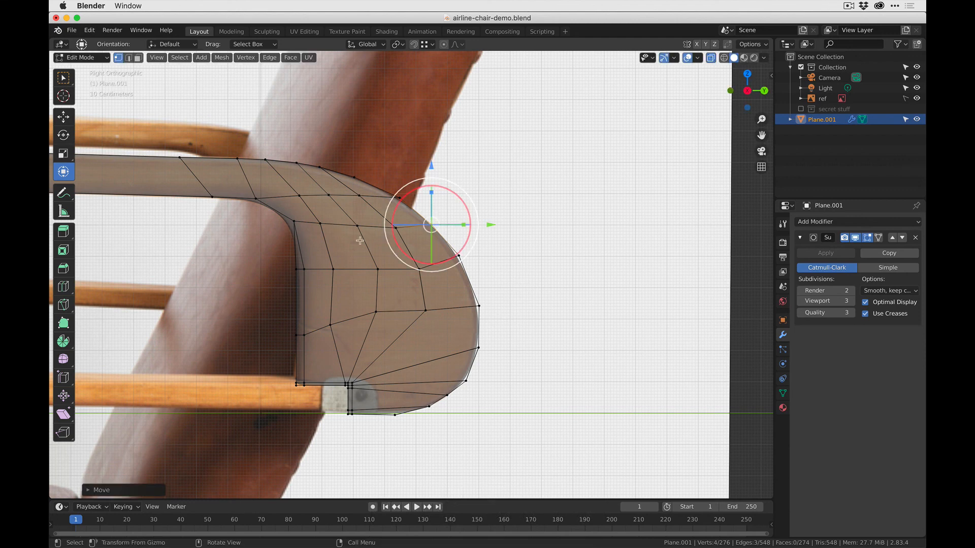
- Even out the armrest end's interior grid by lowering the three bottom-row vertex pairs slightly and moving the outermost pair above them up and inward
left_click_drag(436, 320, 417, 299)
key("g")
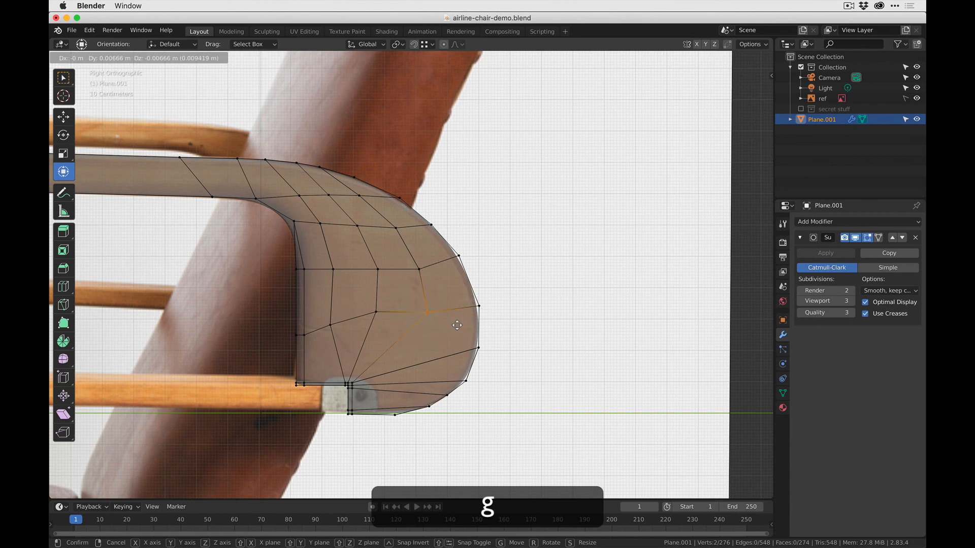
left_click(370, 305)
left_click(374, 310)
key("g")
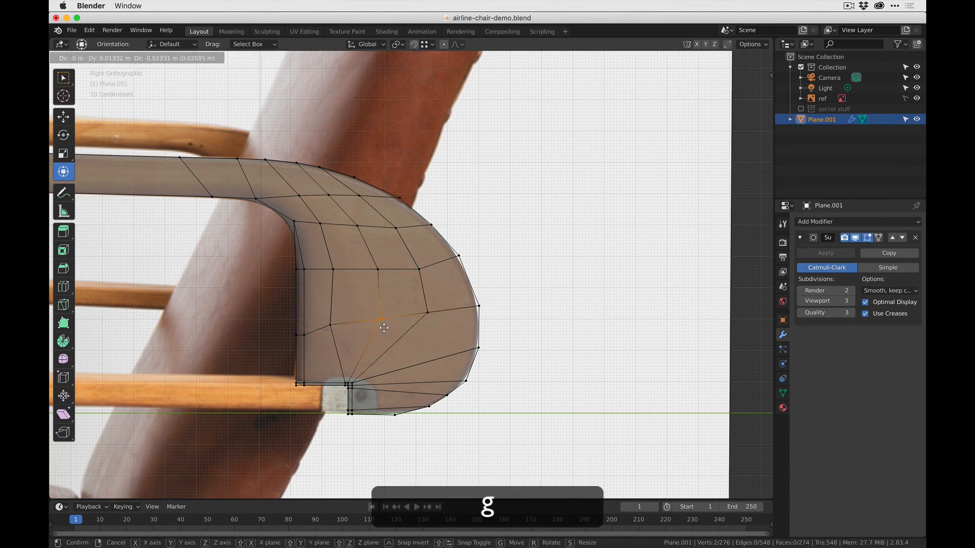
left_click(383, 327)
left_click(330, 324)
key("g")
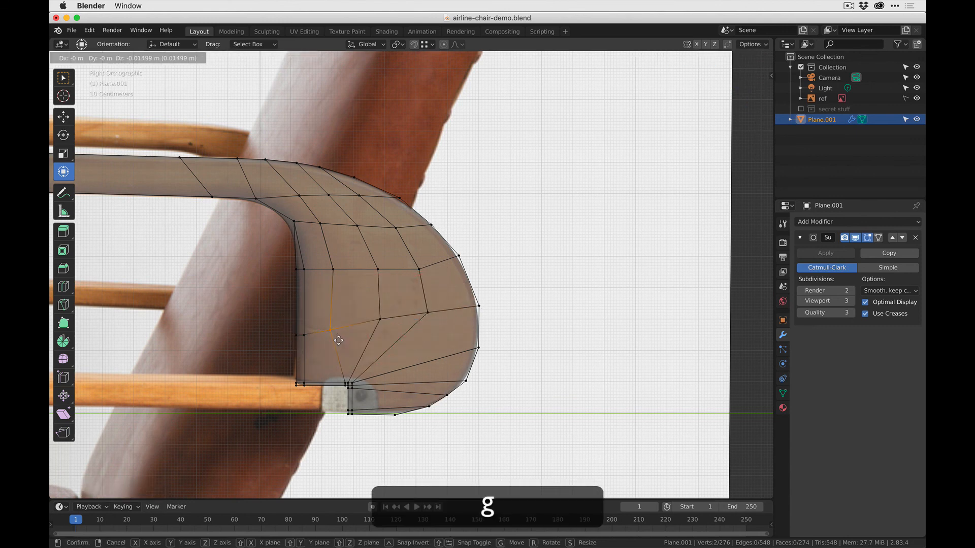
left_click(338, 339)
left_click(417, 265)
key("g")
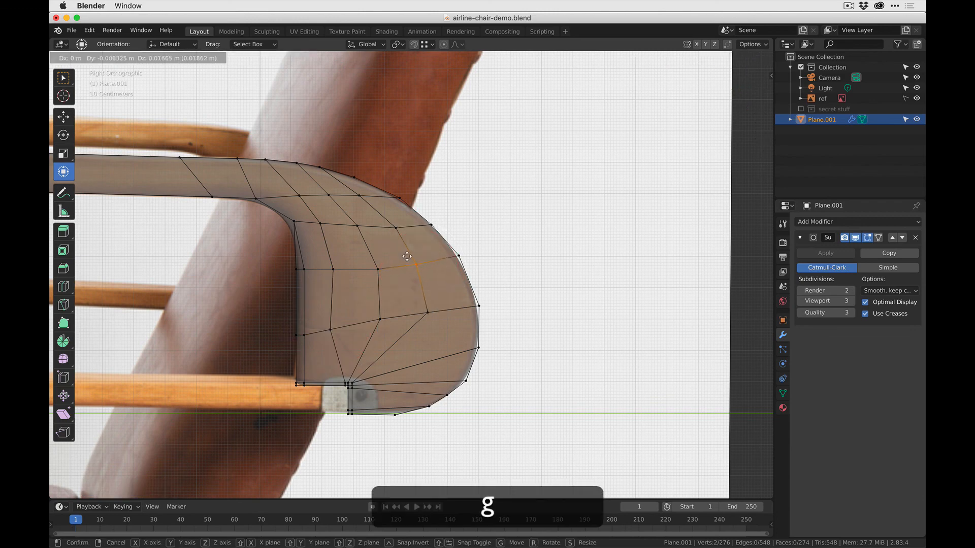
left_click(407, 256)
- Return to Object Mode, turn X-ray off, and deselect the frame to check its smoothed shape
key("Tab")
scroll(531, 246, "down", 4)
middle_click_drag(518, 201, 373, 223)
left_click(671, 96)
left_click(711, 59)
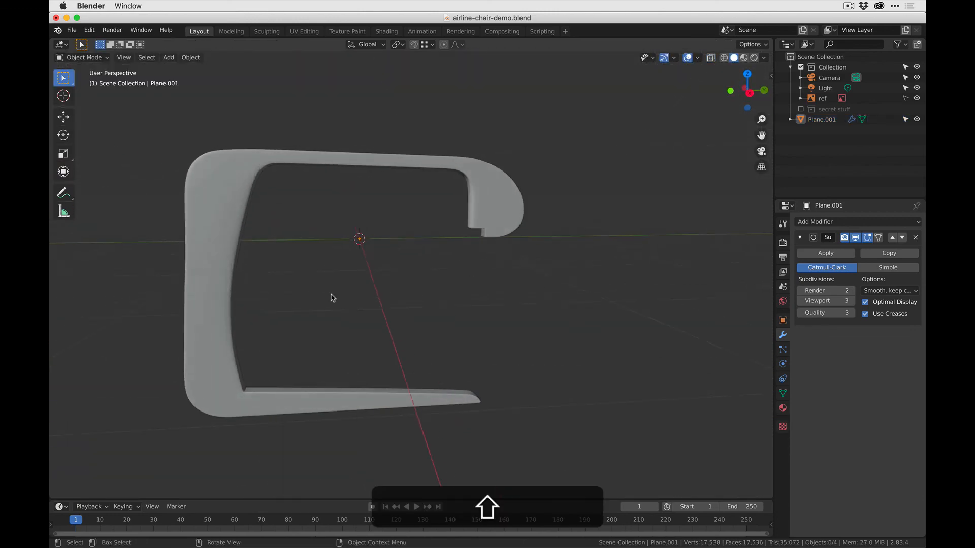